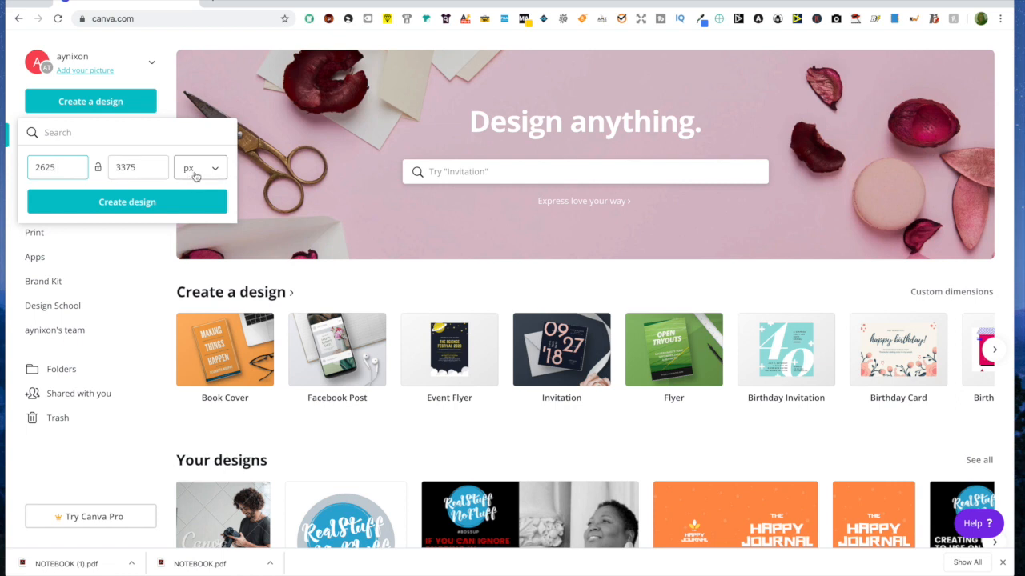
# Step: Create a custom 2625 × 3375 px design and add a second blank page
pyautogui.click(136, 203)
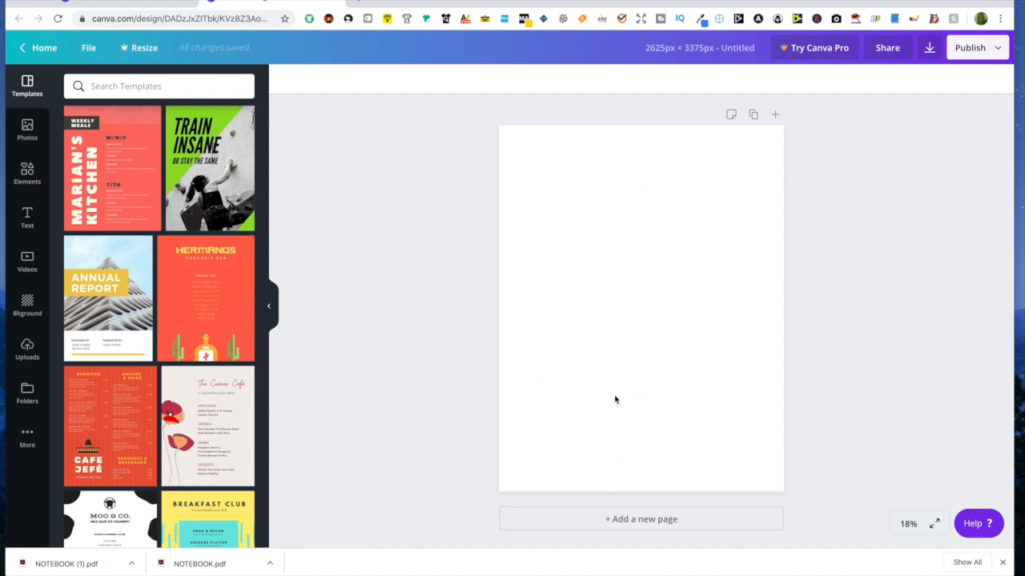
pyautogui.scroll(-1, 604, 320)
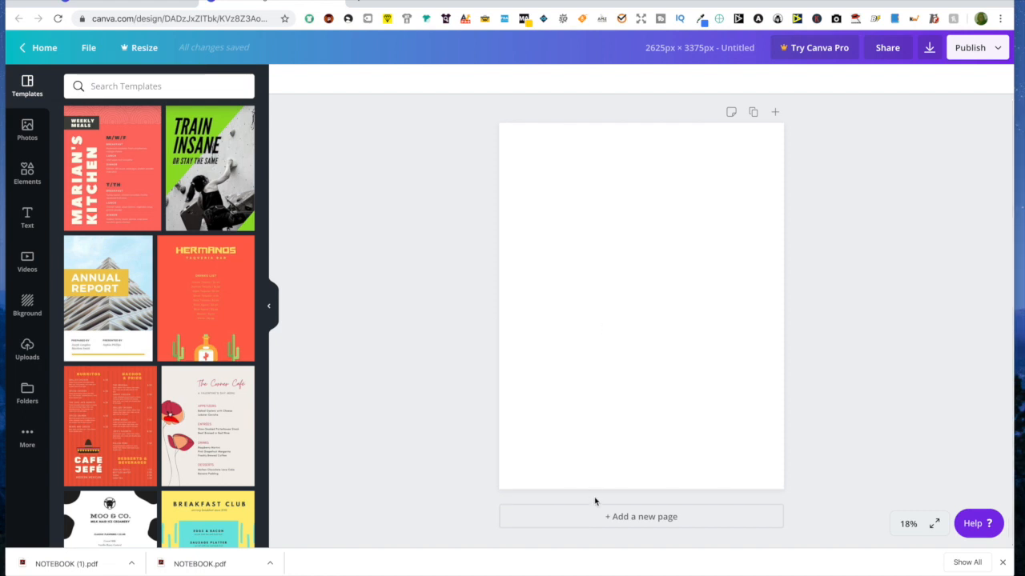
pyautogui.click(653, 518)
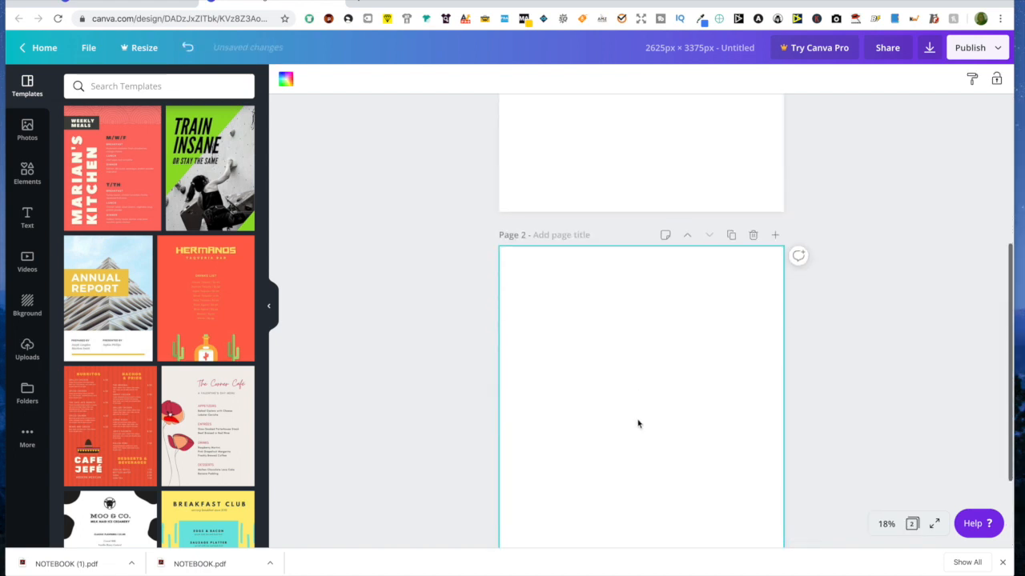
pyautogui.scroll(5, 634, 417)
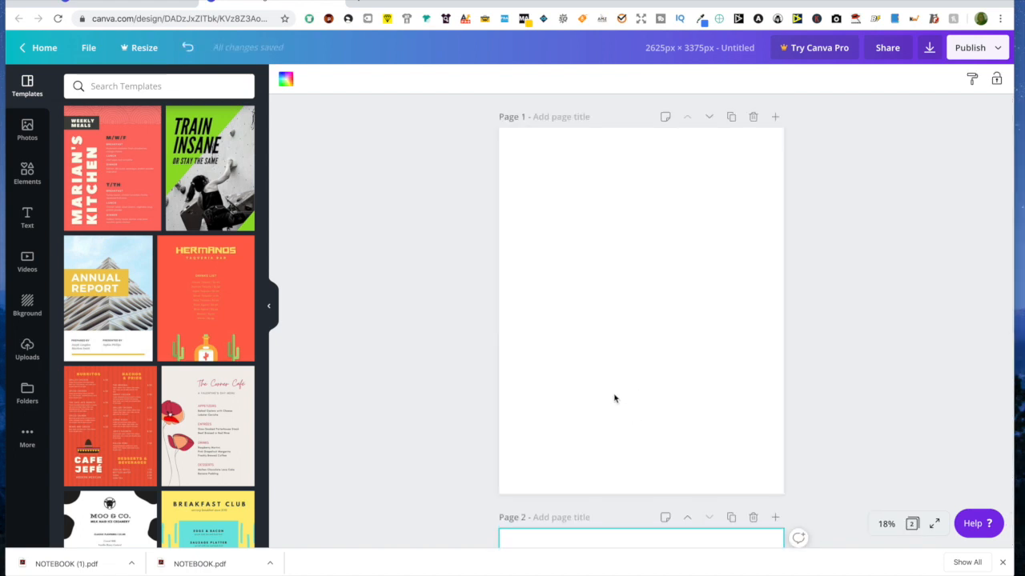
pyautogui.click(27, 171)
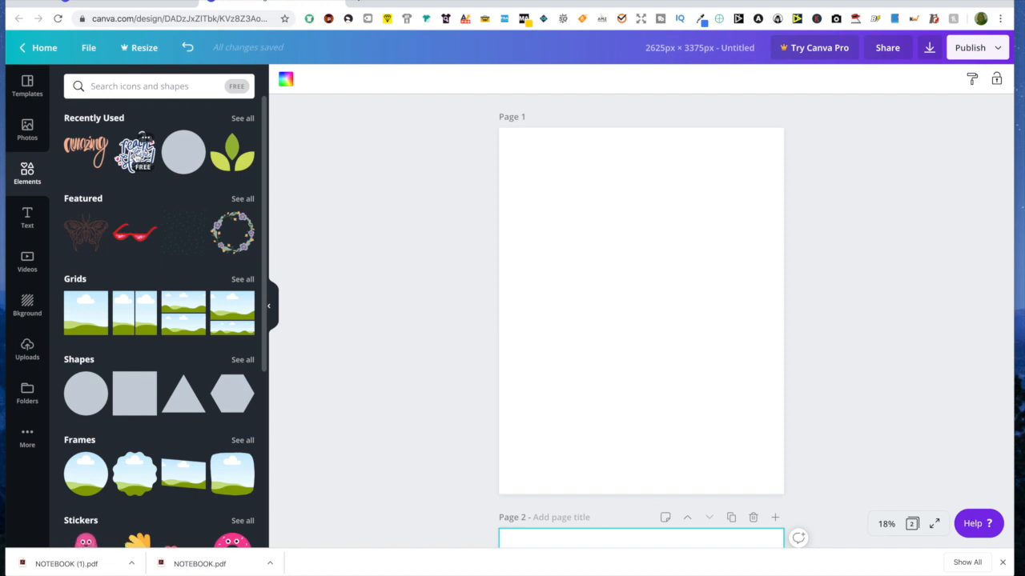
pyautogui.click(506, 288)
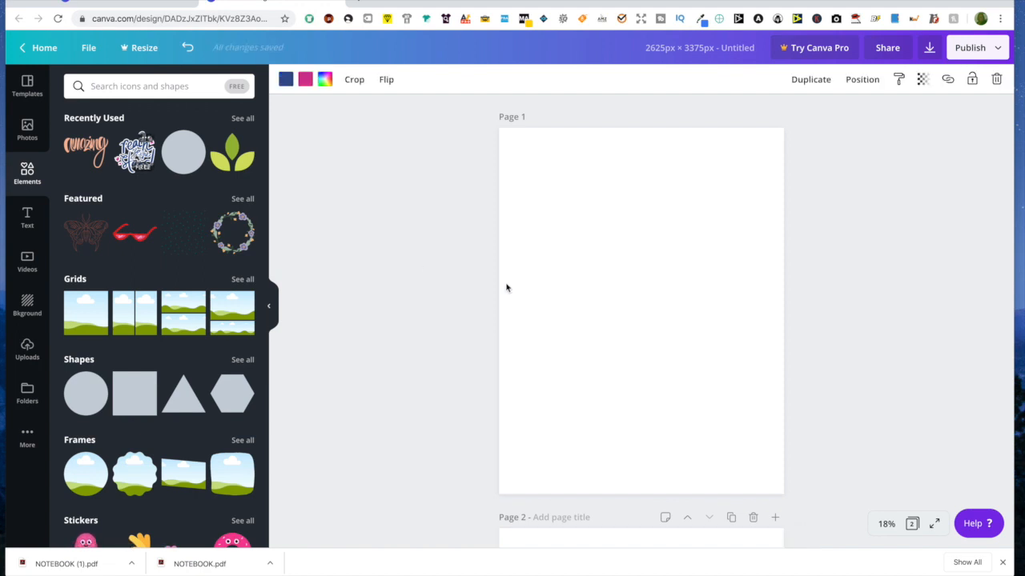
pyautogui.scroll(-5, 606, 290)
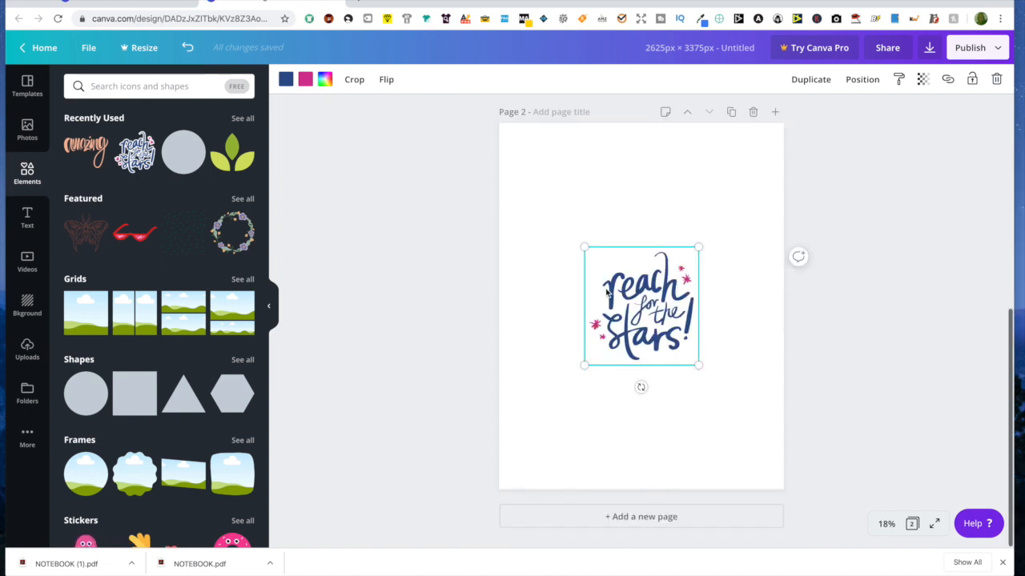
pyautogui.press('Delete')
pyautogui.scroll(5, 606, 293)
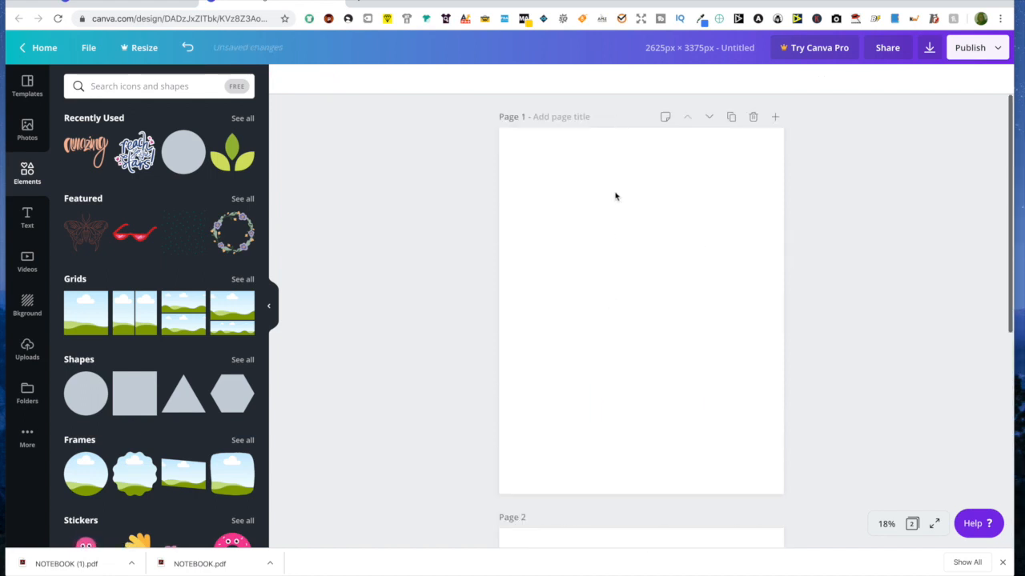
# Step: Insert the recently used "reach for the stars!" graphic onto page 1
pyautogui.click(607, 232)
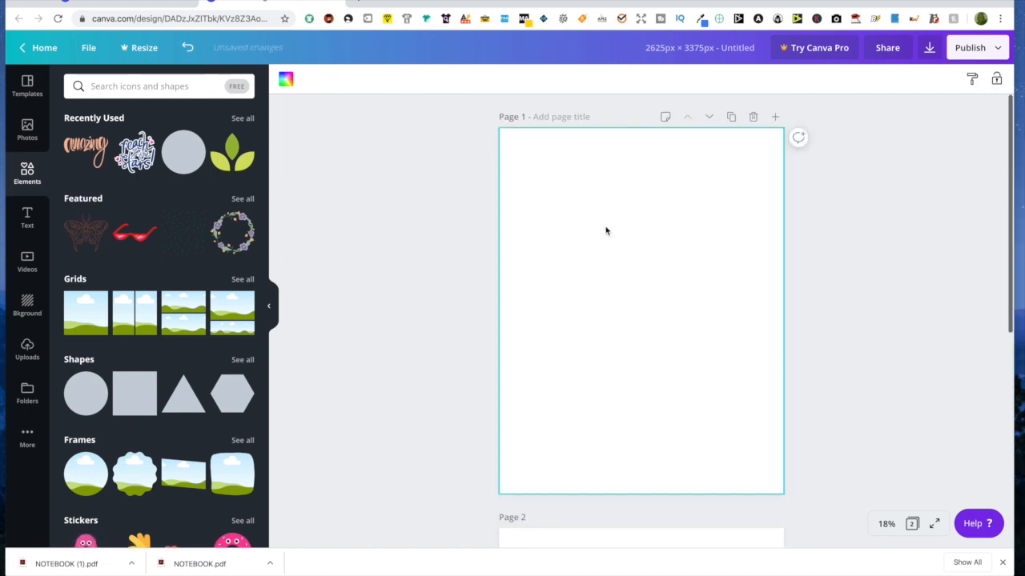
pyautogui.click(136, 152)
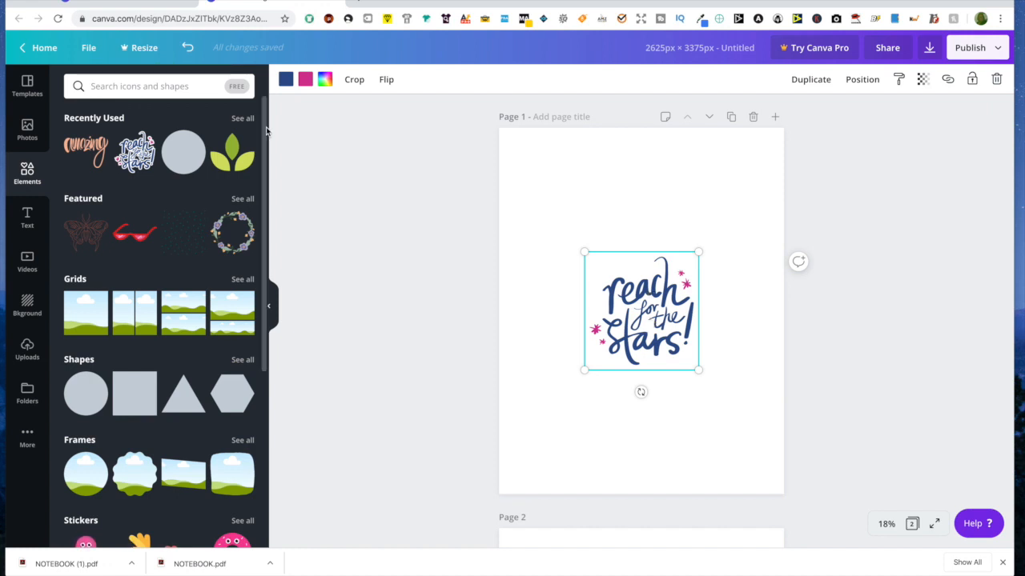
# Step: Turn on the display of margins and print bleed for the design
pyautogui.click(89, 49)
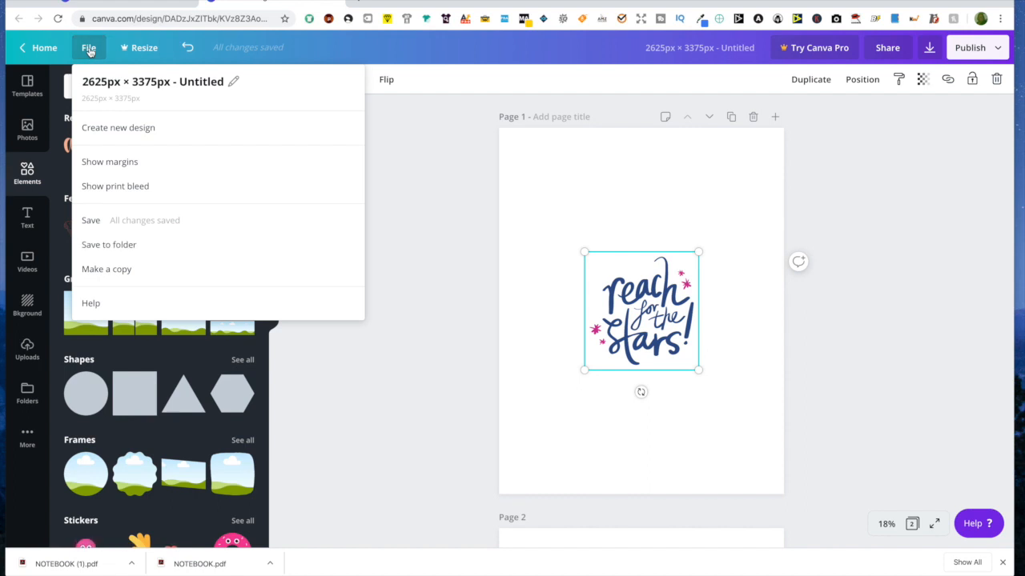
pyautogui.click(108, 164)
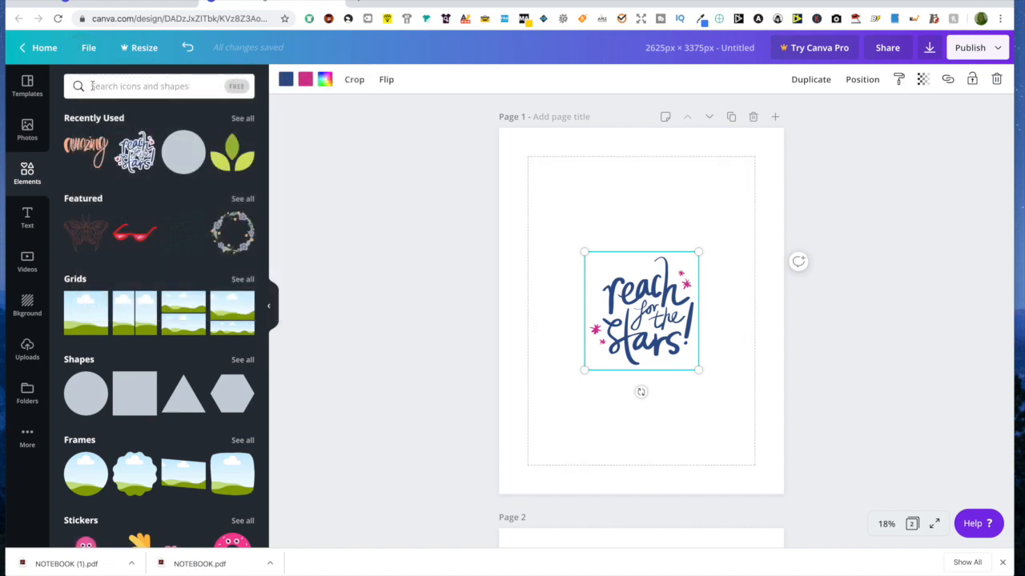
pyautogui.click(89, 48)
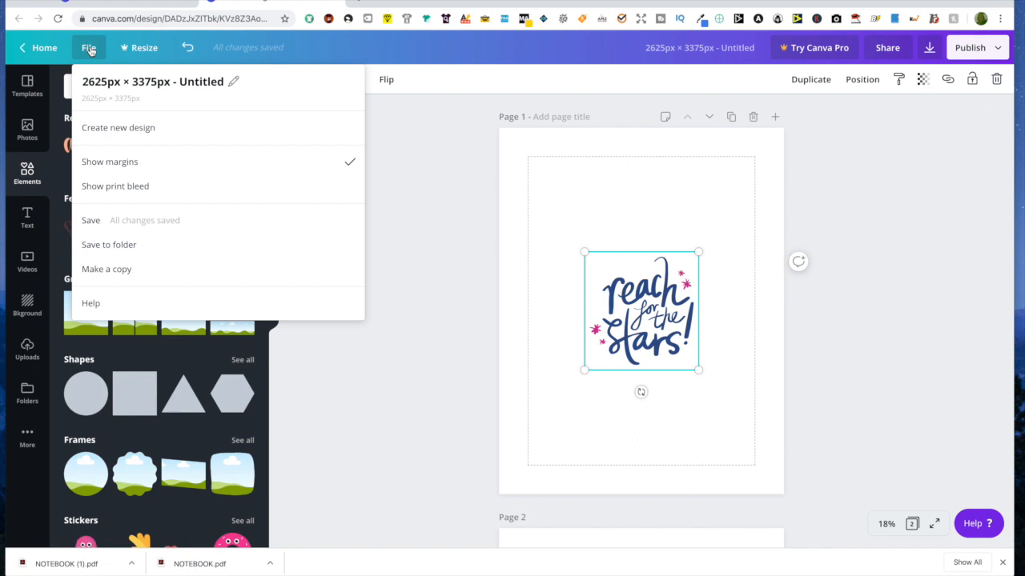
pyautogui.click(114, 187)
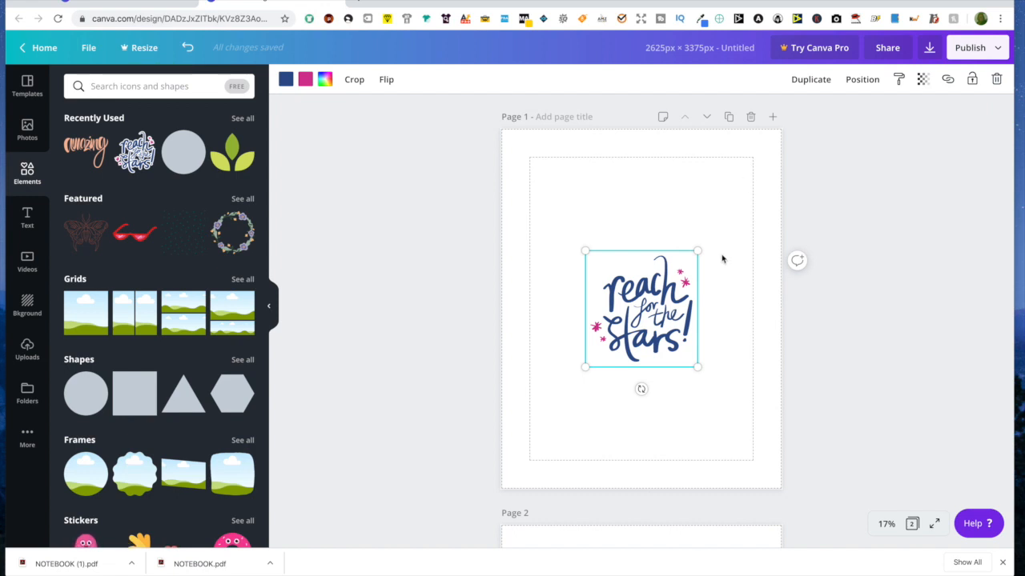
# Step: Enlarge the "reach for the stars!" graphic to span the full width between the margins, with its upper edge on the top margin
pyautogui.moveTo(679, 295)
pyautogui.mouseDown()
pyautogui.moveTo(671, 254)
pyautogui.moveTo(676, 263)
pyautogui.moveTo(667, 262)
pyautogui.moveTo(675, 272)
pyautogui.moveTo(675, 248)
pyautogui.moveTo(675, 293)
pyautogui.mouseUp()
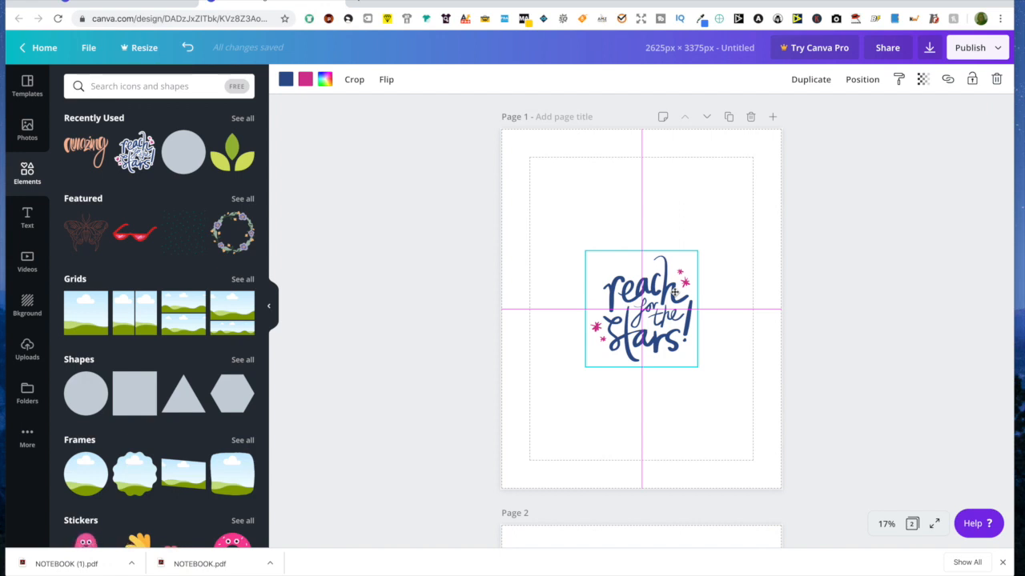
pyautogui.moveTo(675, 293); pyautogui.dragTo(675, 295)
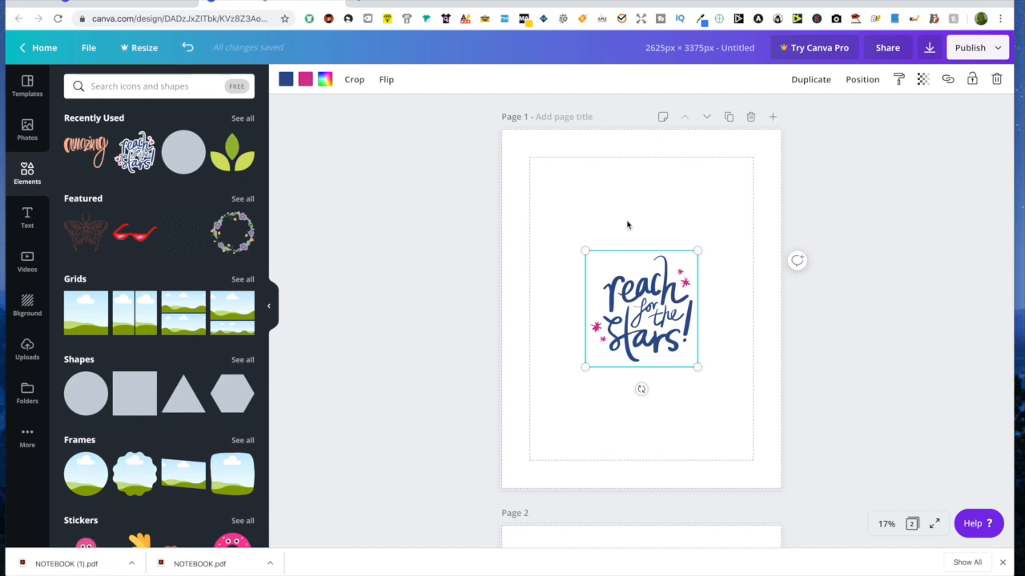
pyautogui.moveTo(585, 251); pyautogui.dragTo(519, 207)
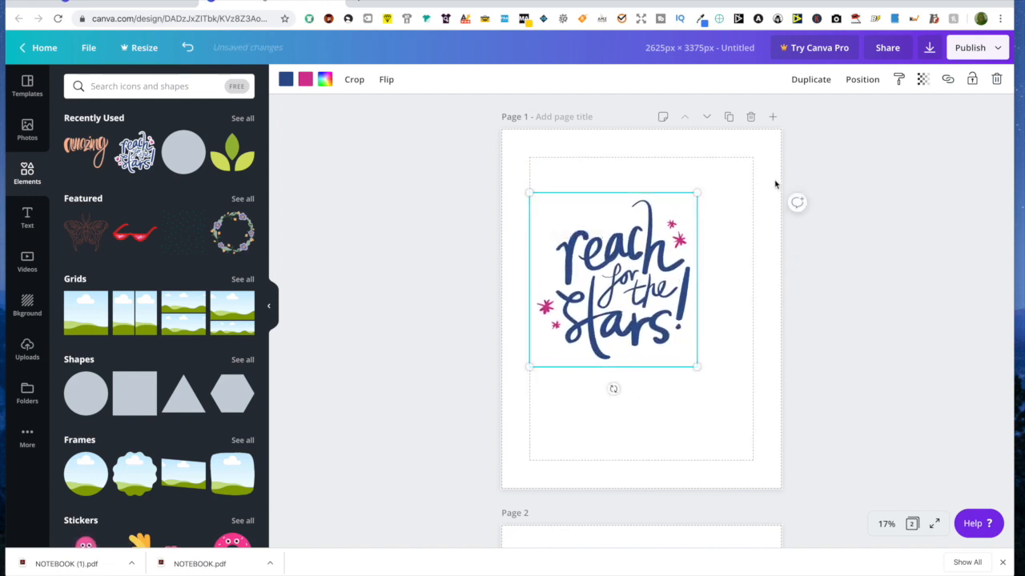
pyautogui.moveTo(697, 193); pyautogui.dragTo(745, 173)
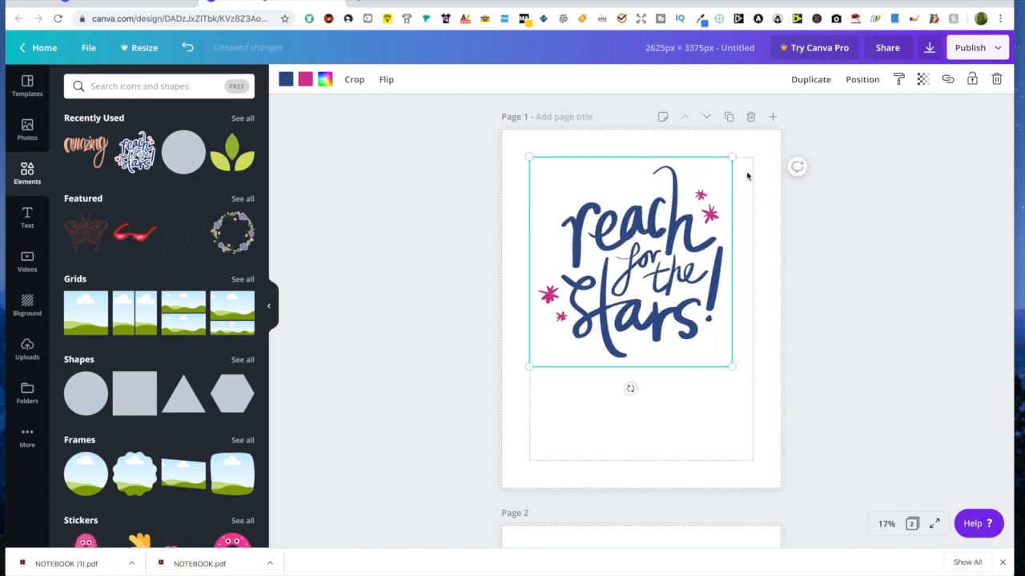
pyautogui.moveTo(734, 368); pyautogui.dragTo(757, 385)
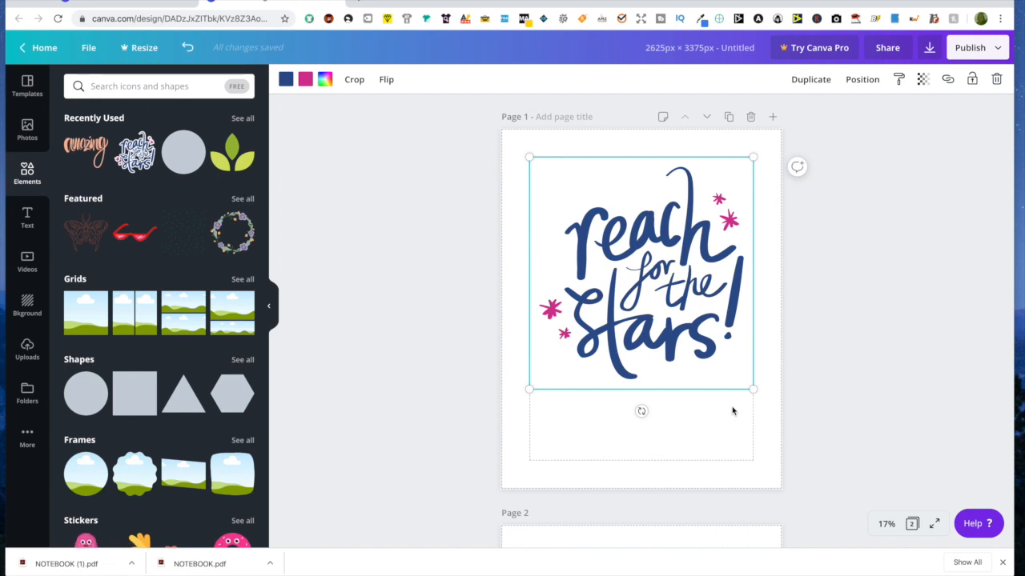
pyautogui.moveTo(754, 389)
pyautogui.mouseDown()
pyautogui.moveTo(763, 396)
pyautogui.moveTo(750, 396)
pyautogui.mouseUp()
# Step: Set the background colour of page 1 to black
pyautogui.click(514, 144)
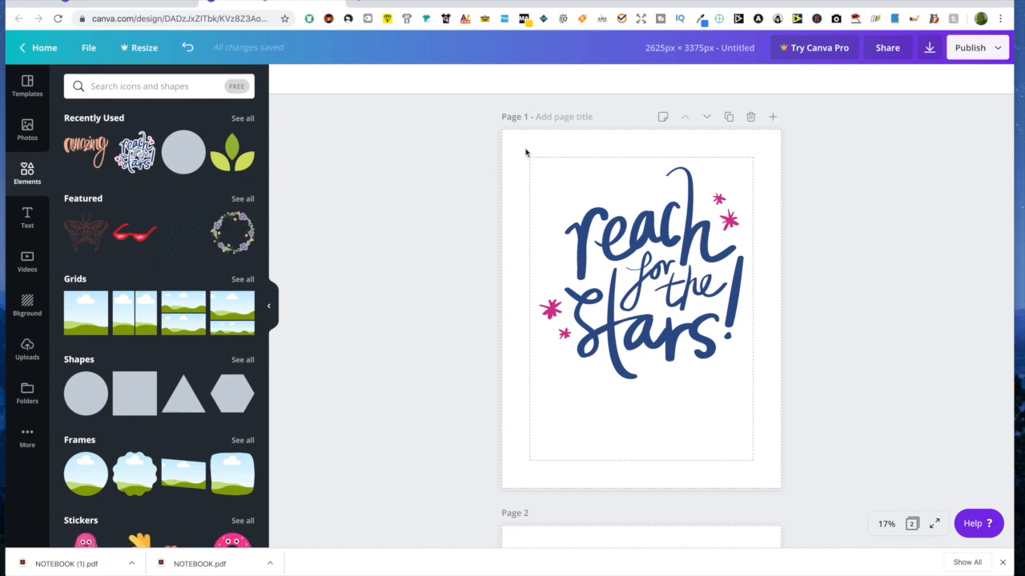
pyautogui.click(503, 133)
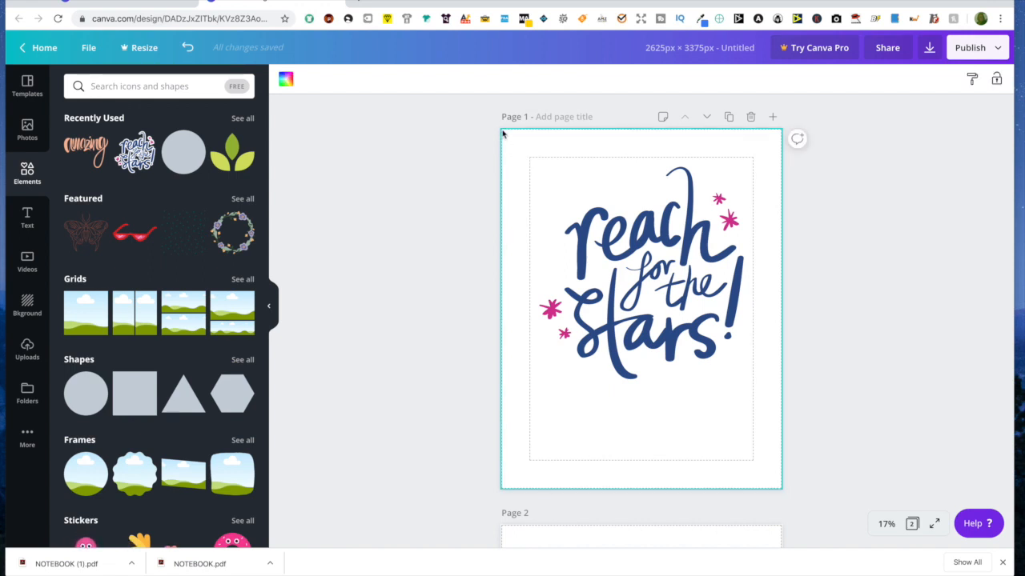
pyautogui.click(288, 83)
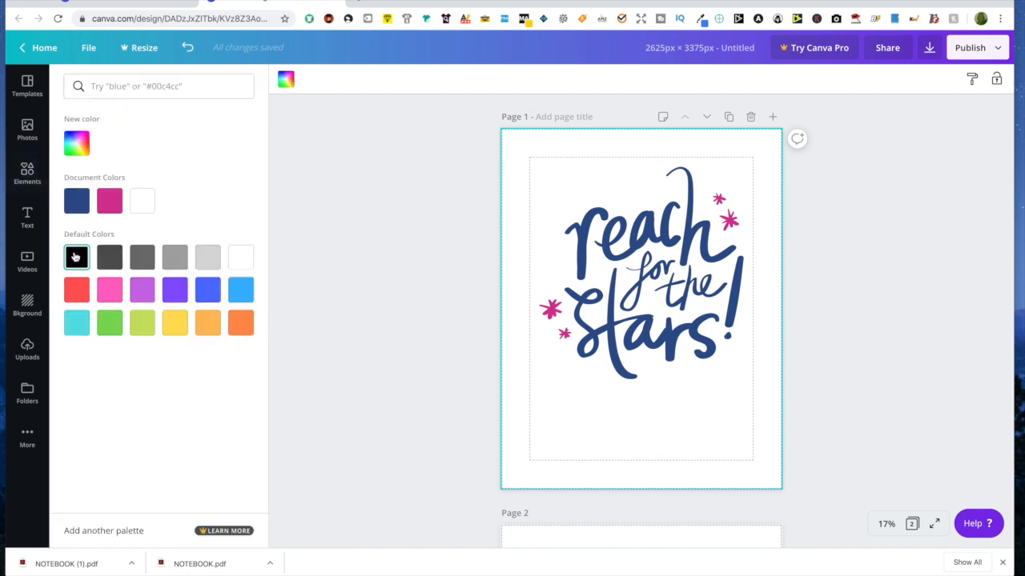
pyautogui.click(76, 257)
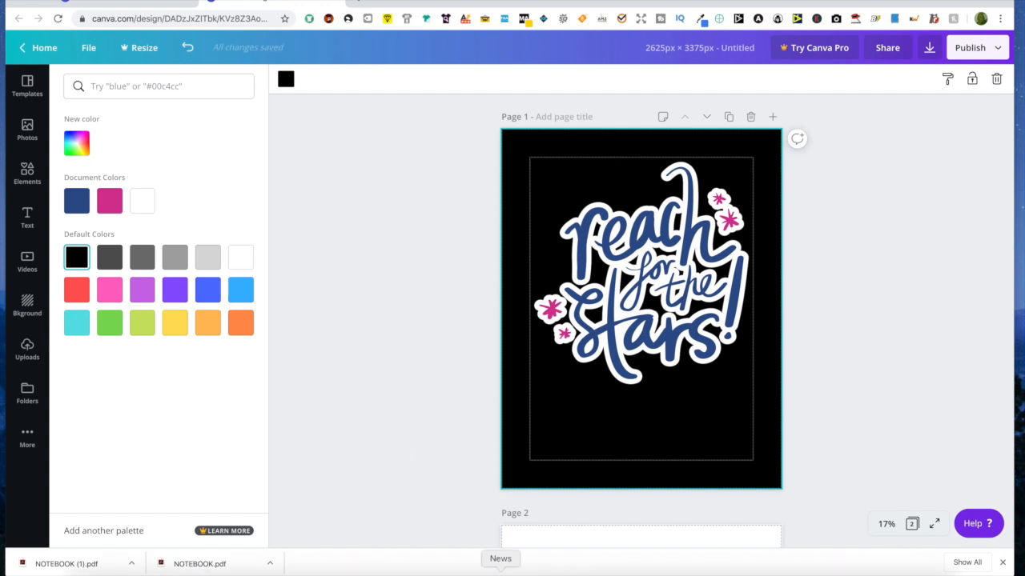
# Step: Recolour the graphic's lettering from dark blue to turquoise and its small stars from magenta to orange
pyautogui.click(658, 241)
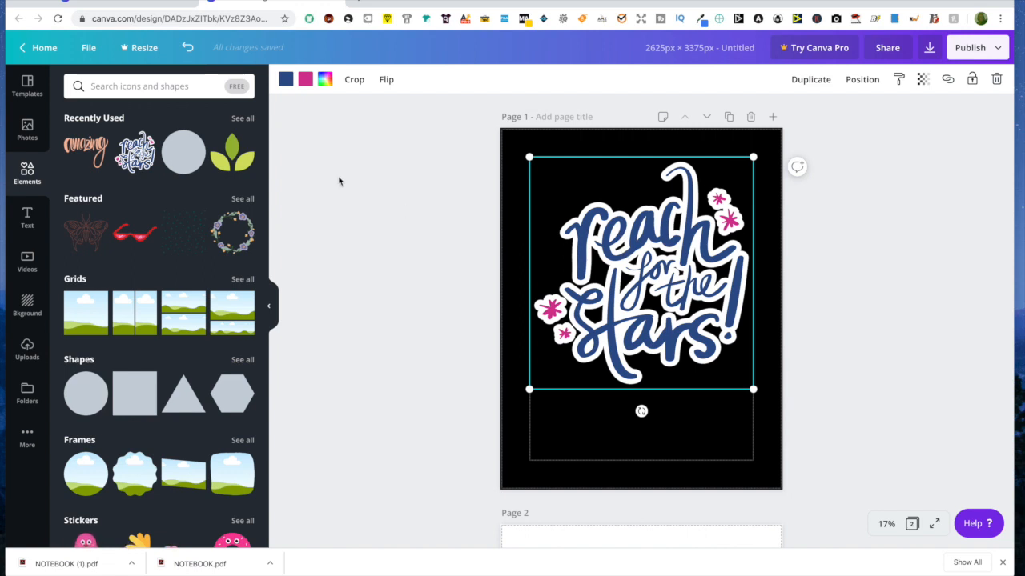
pyautogui.click(286, 81)
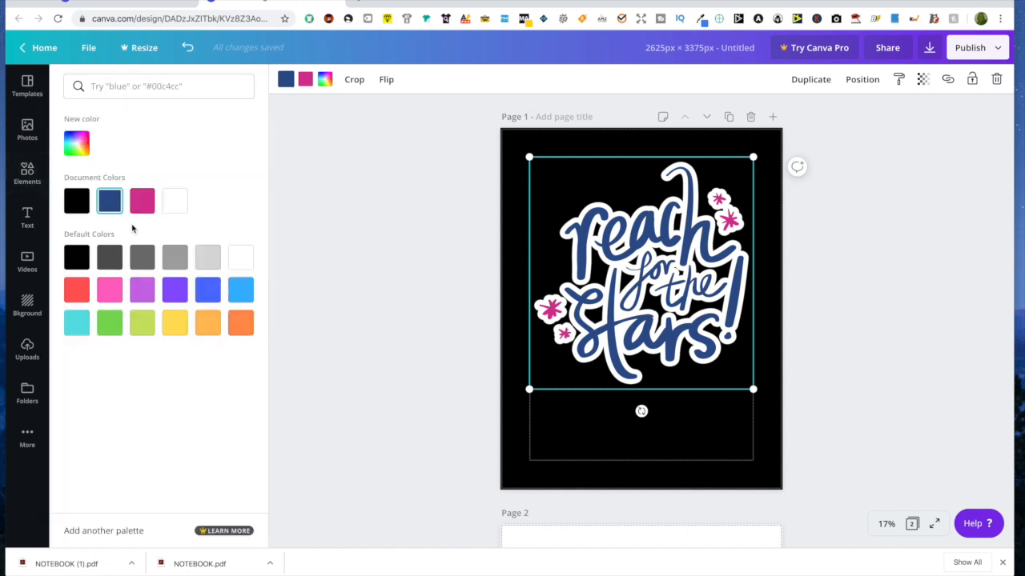
pyautogui.click(77, 325)
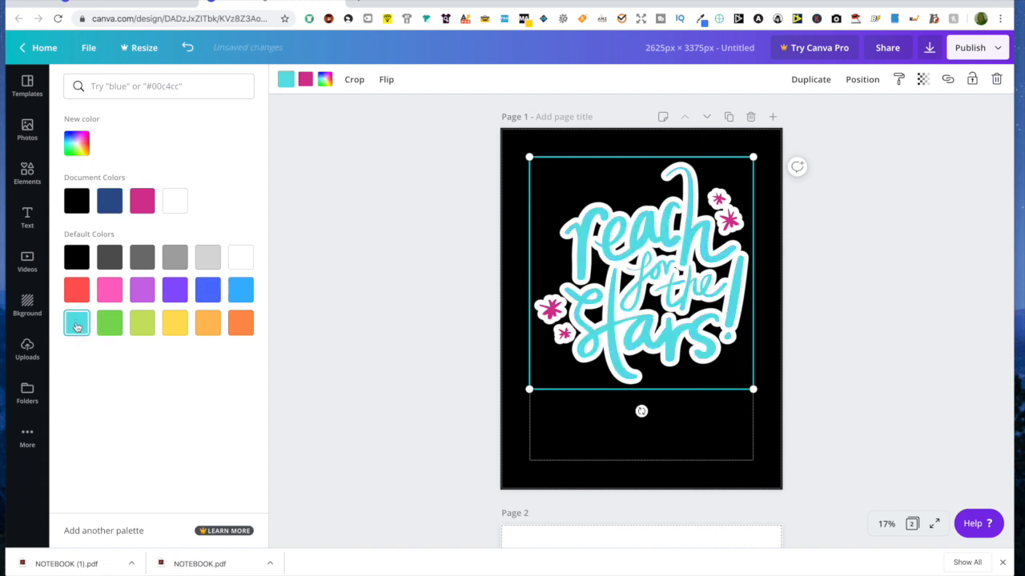
pyautogui.click(305, 80)
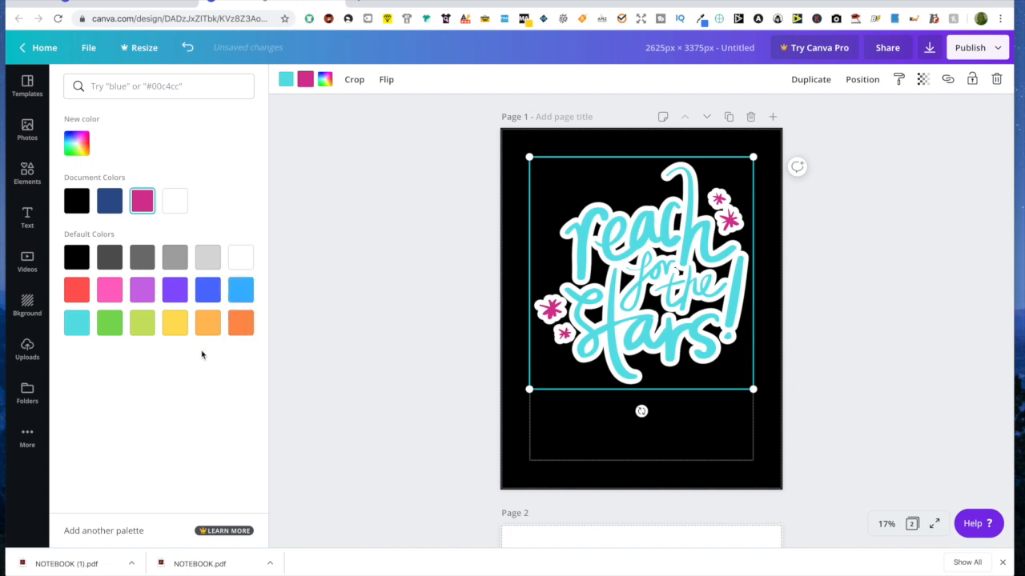
pyautogui.click(241, 331)
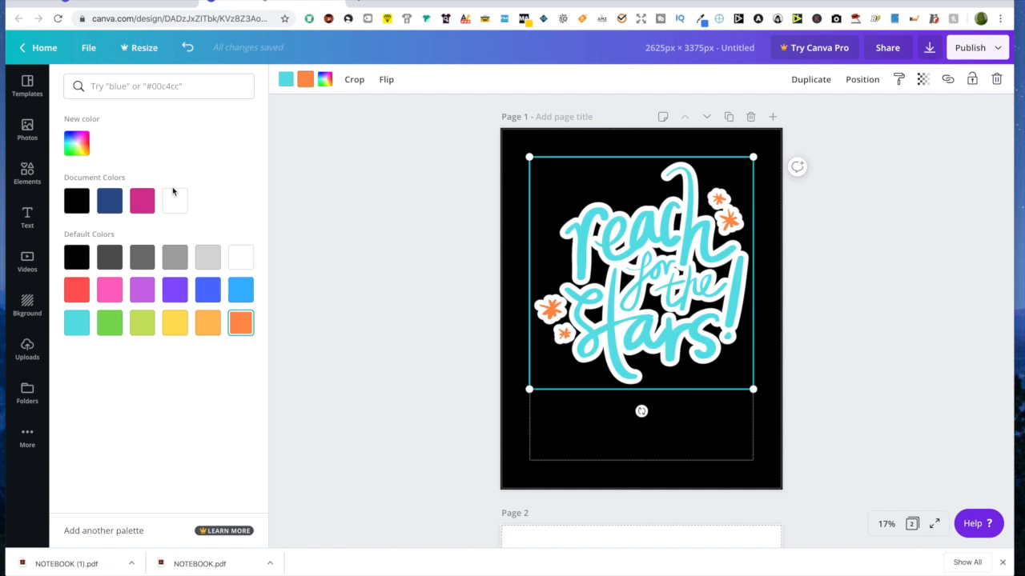
# Step: Add a heading text box below the graphic on page 1 and enlarge it to font size 92.7
pyautogui.click(27, 216)
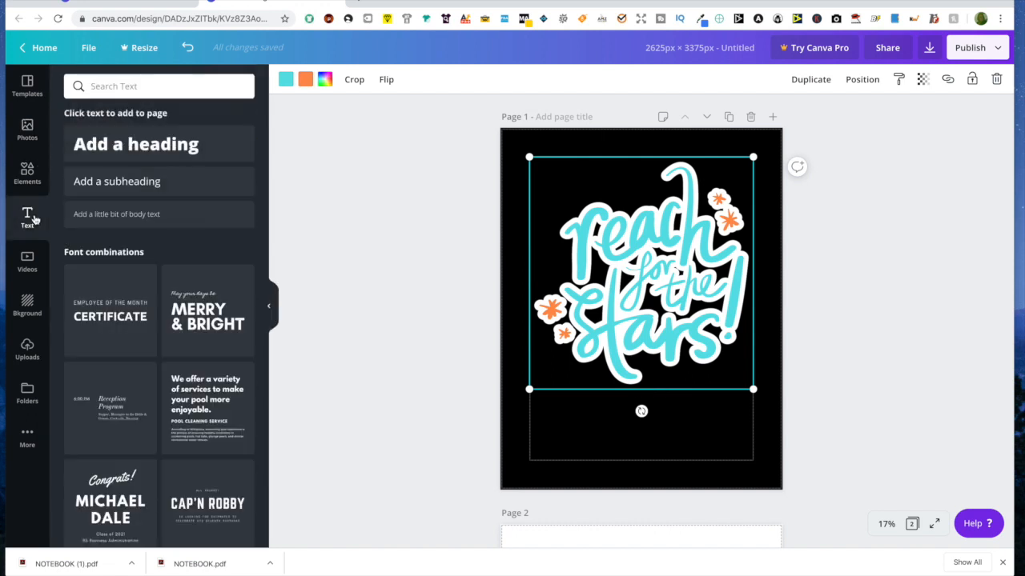
pyautogui.click(137, 154)
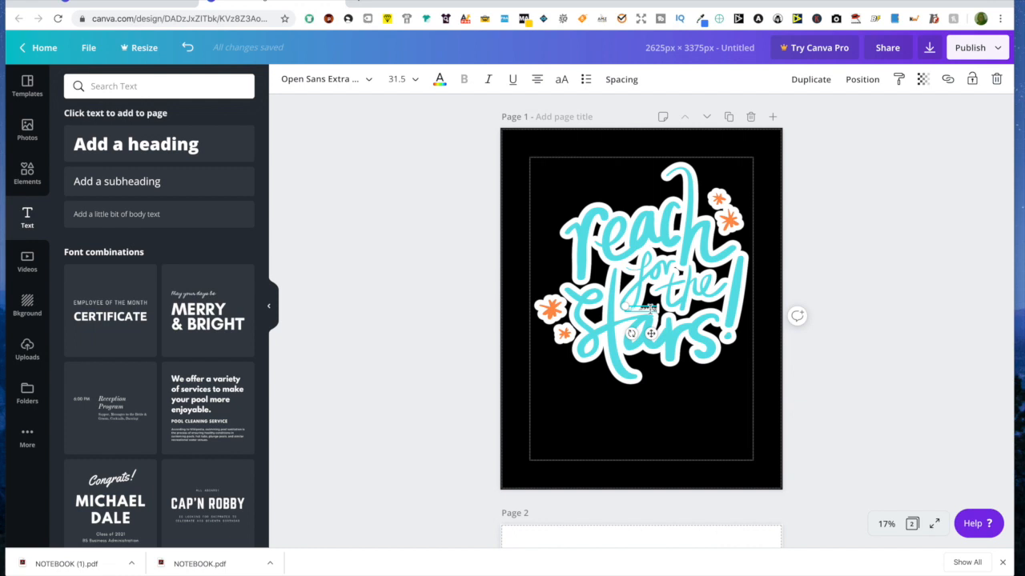
pyautogui.moveTo(651, 333); pyautogui.dragTo(566, 412)
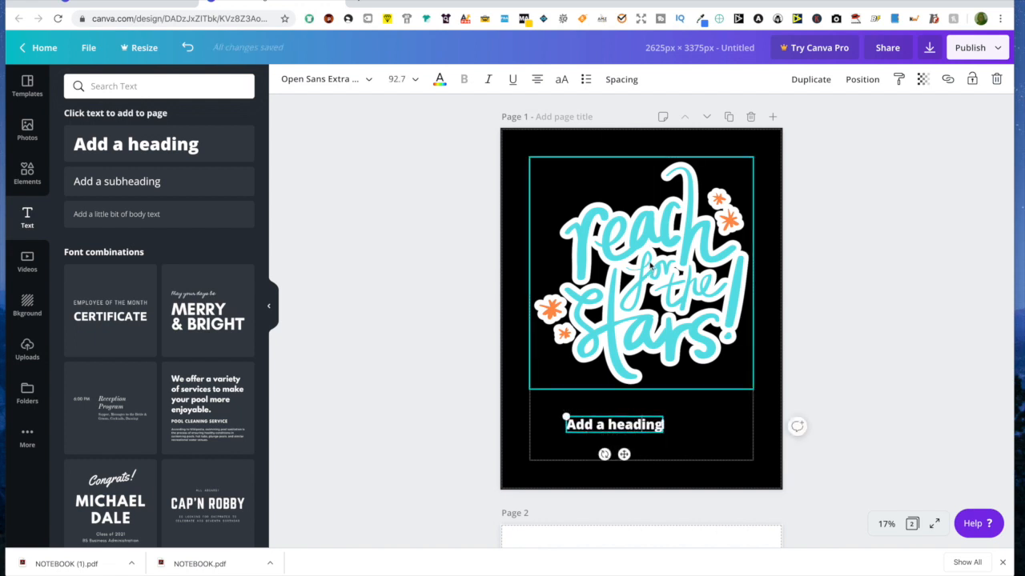
# Step: Replace the heading text with "NOTEBOOK" and position it centred horizontally along the page's bottom margin
pyautogui.doubleClick(630, 426)
pyautogui.write('N')
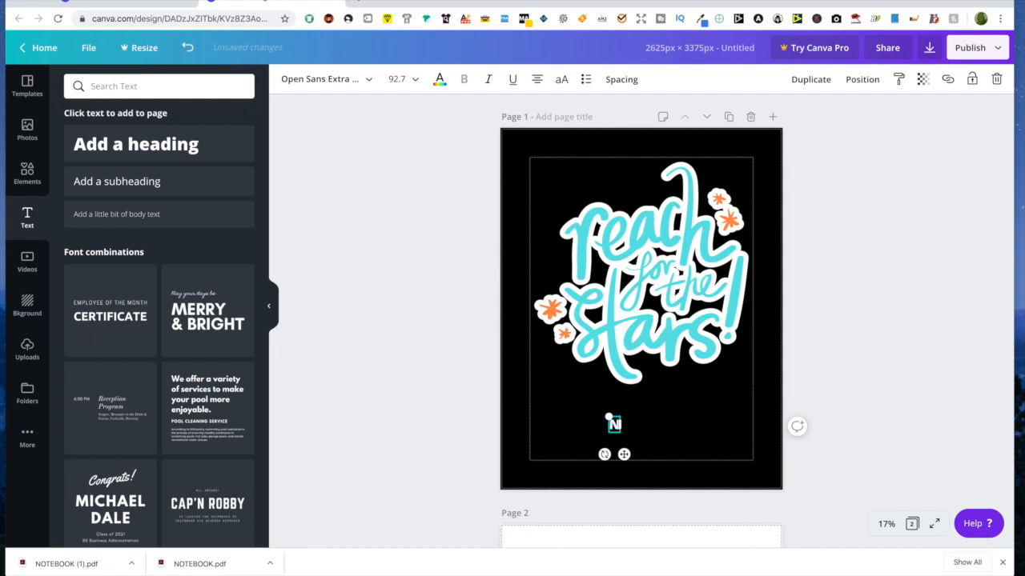
pyautogui.write('OTEBOOK')
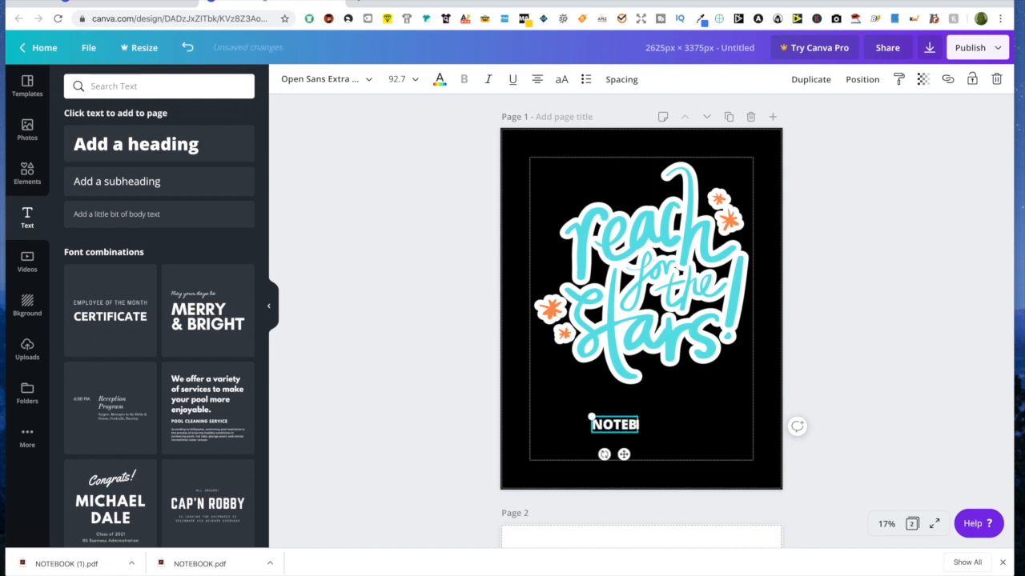
pyautogui.click(703, 440)
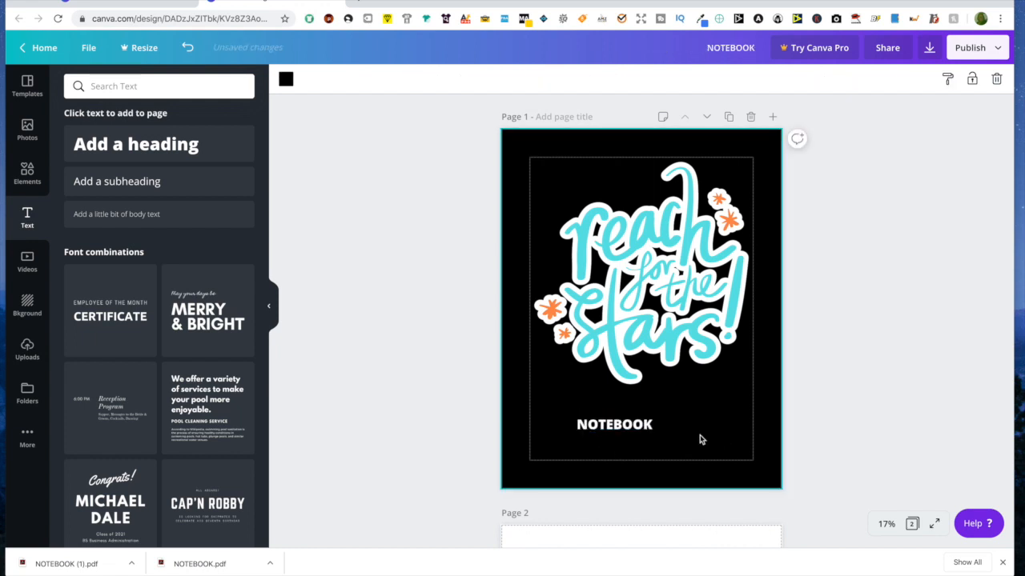
pyautogui.moveTo(628, 428); pyautogui.dragTo(658, 455)
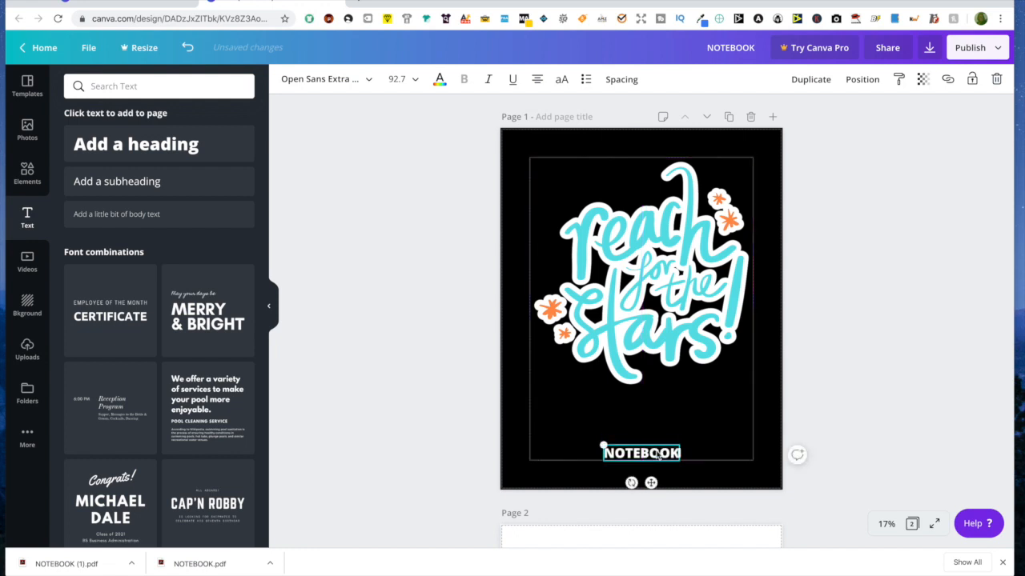
# Step: Set page 2's background colour to black and add the recently used orange "amazing" lettering graphic to the page
pyautogui.click(821, 362)
pyautogui.scroll(-3, 813, 306)
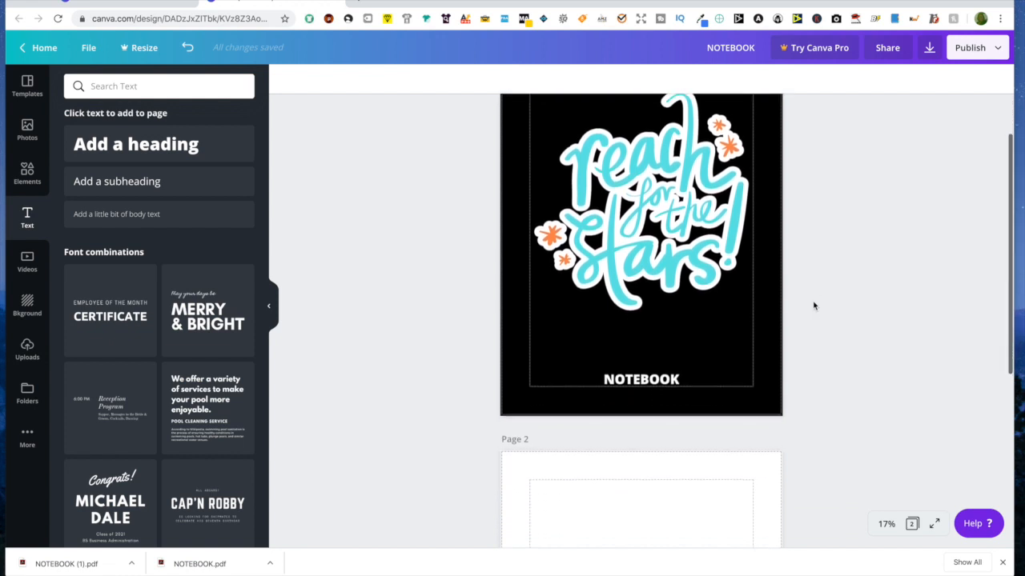
pyautogui.scroll(3, 738, 276)
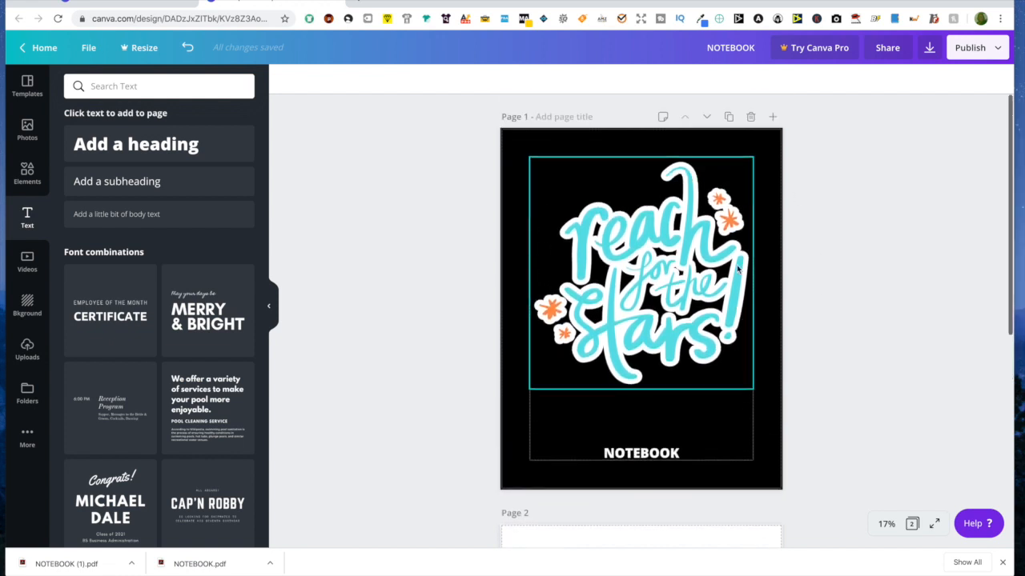
pyautogui.scroll(-10, 738, 271)
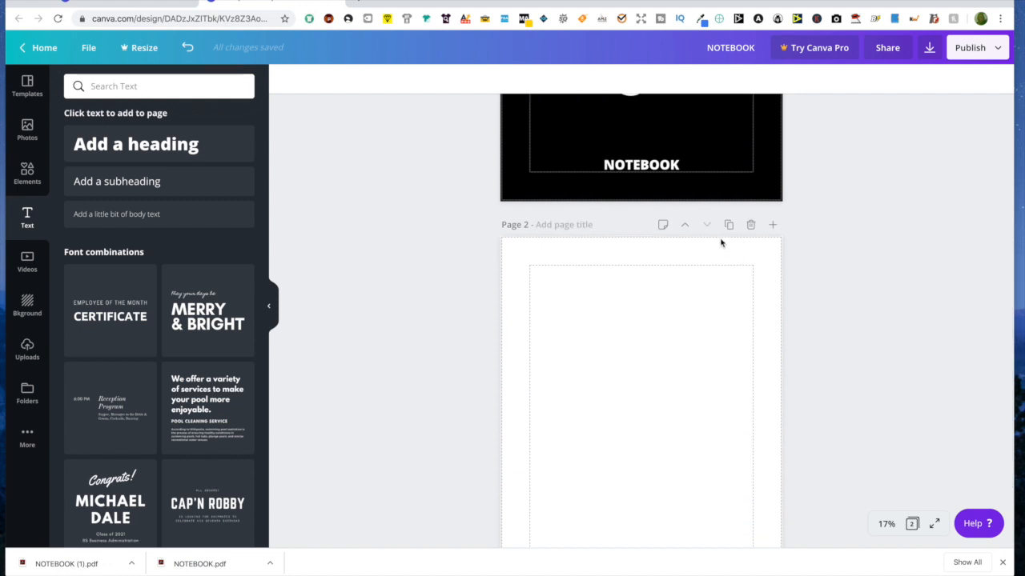
pyautogui.click(721, 243)
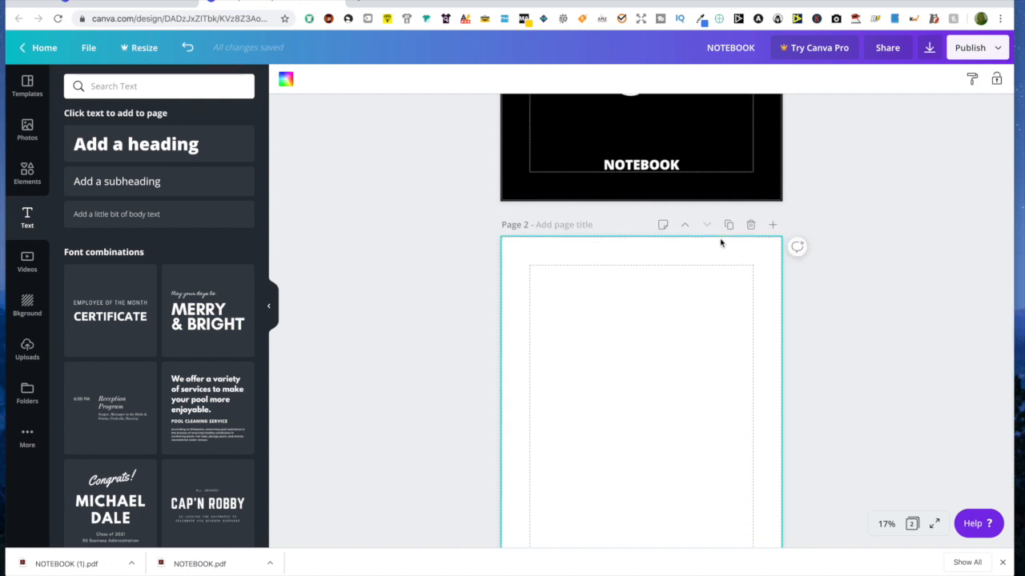
pyautogui.click(287, 81)
pyautogui.click(76, 201)
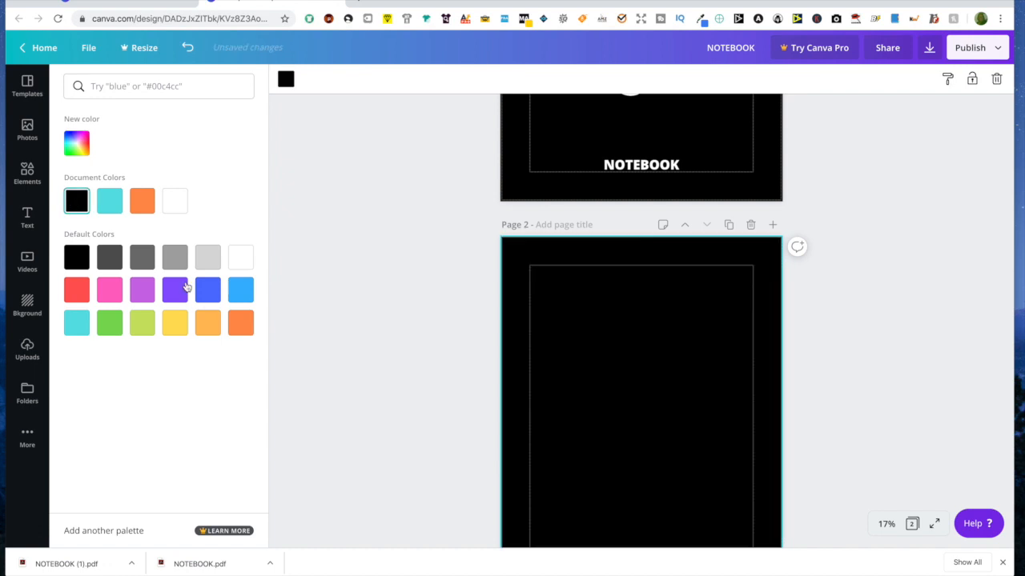
pyautogui.click(27, 173)
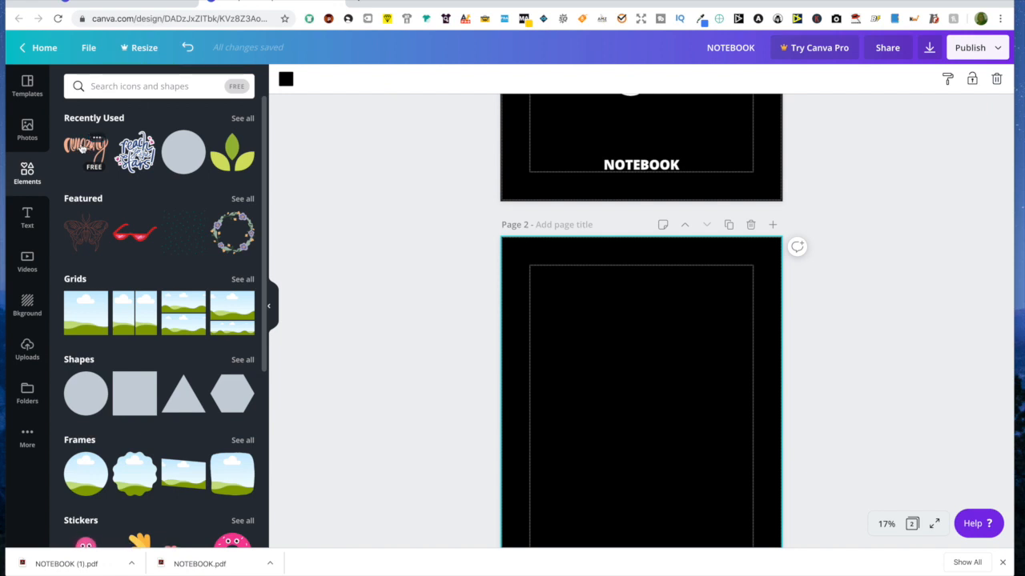
pyautogui.click(81, 148)
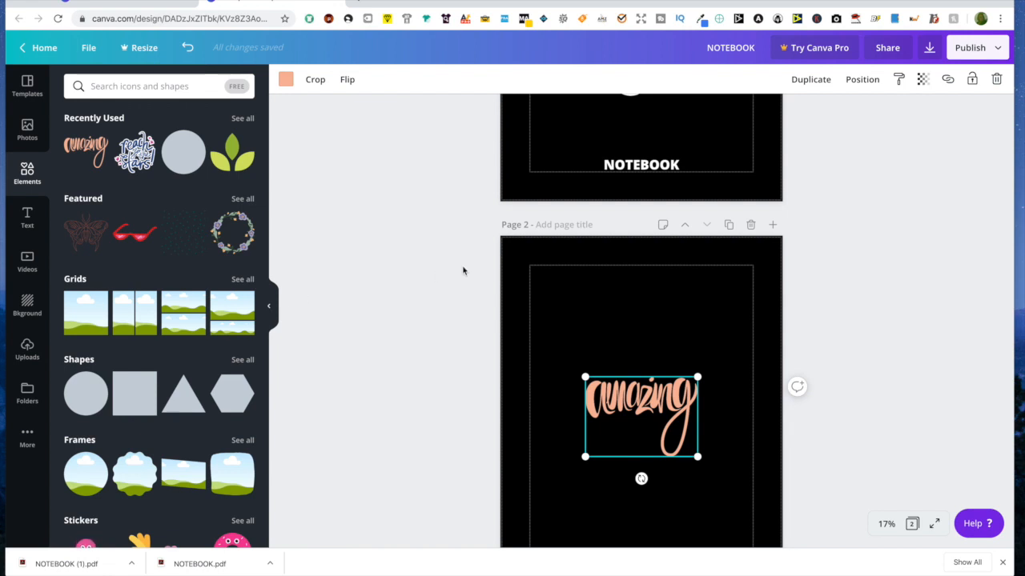
# Step: Add a heading text box over the "amazing" graphic on page 2 and enlarge it to font size 49.2
pyautogui.click(27, 215)
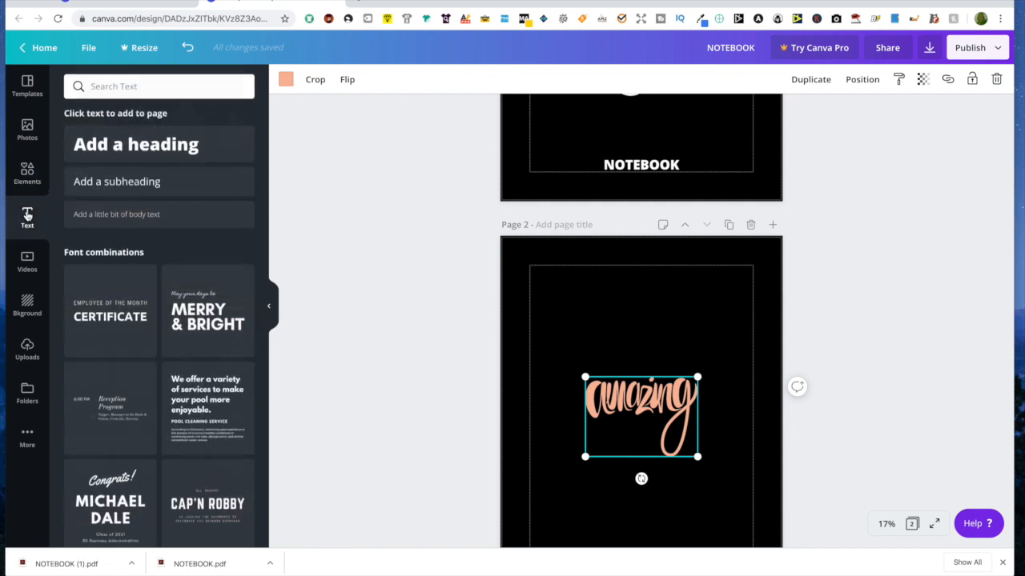
pyautogui.click(141, 145)
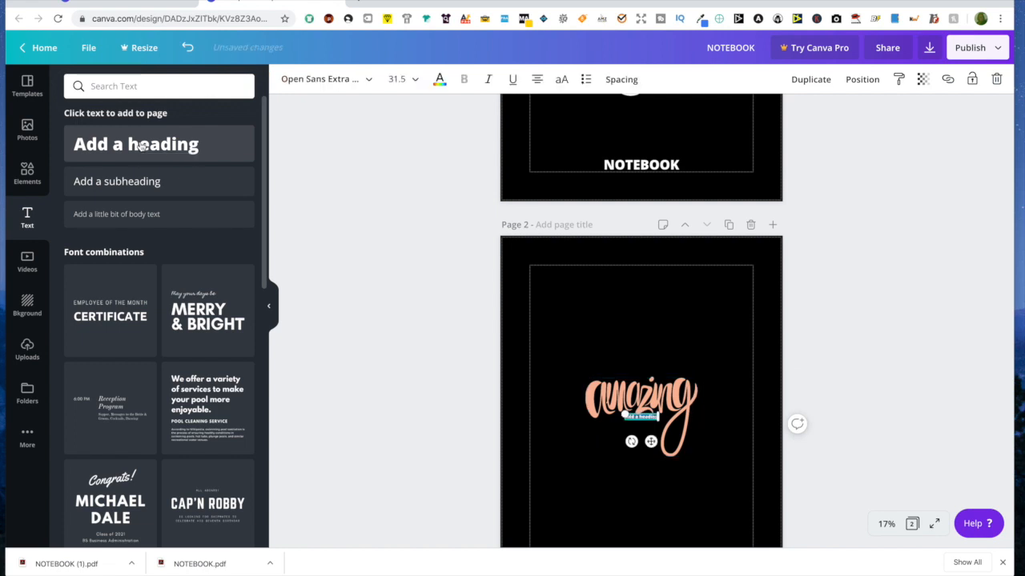
pyautogui.moveTo(623, 416); pyautogui.dragTo(607, 431)
# Step: Replace the page 2 heading text with "NOTEBOOKS" and centre it horizontally just beneath the "amazing" lettering
pyautogui.click(648, 418)
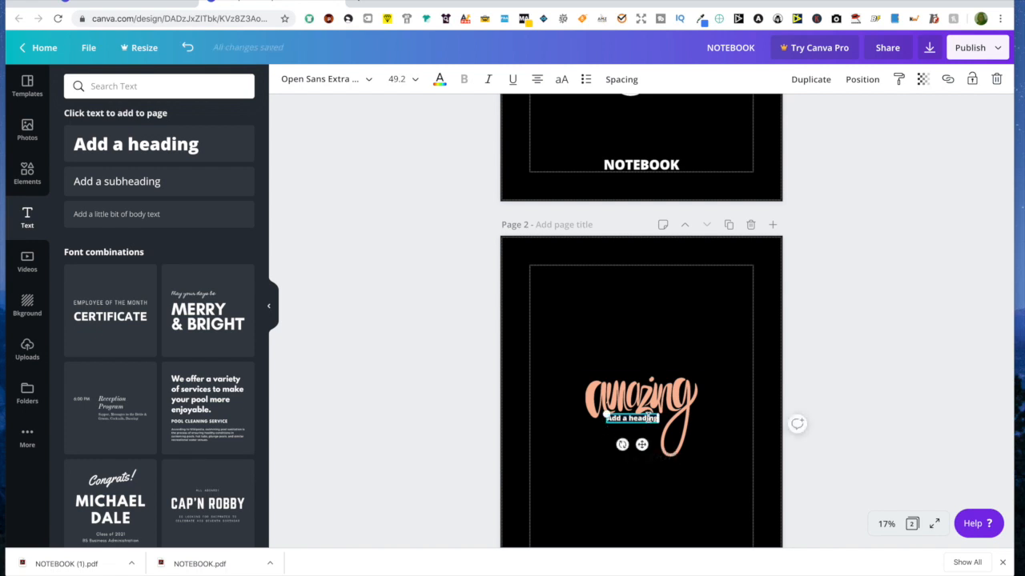
pyautogui.tripleClick(649, 417)
pyautogui.write('NOTEB')
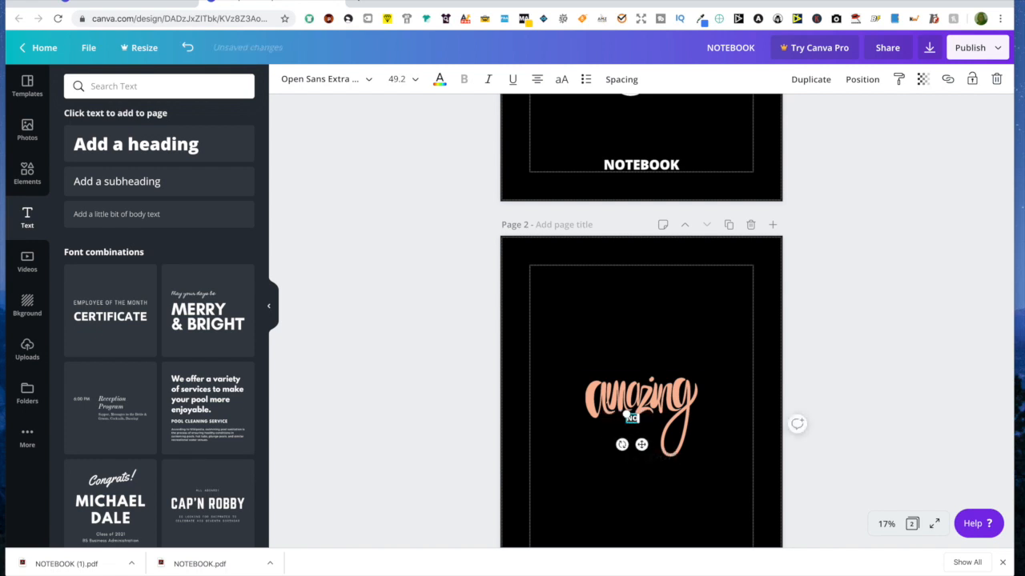
pyautogui.write('OOKS')
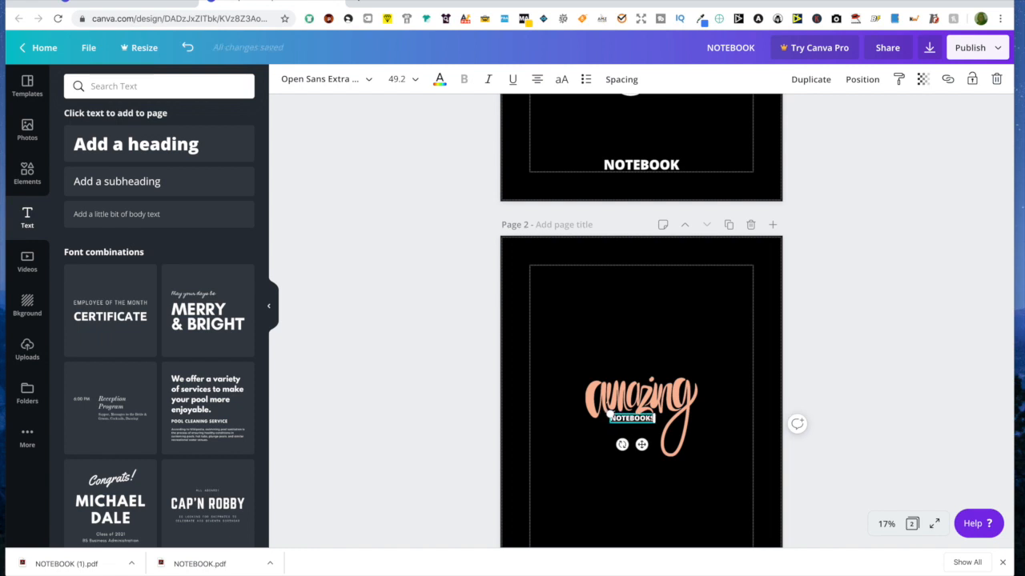
pyautogui.click(710, 471)
pyautogui.click(644, 425)
pyautogui.moveTo(645, 425); pyautogui.dragTo(649, 427)
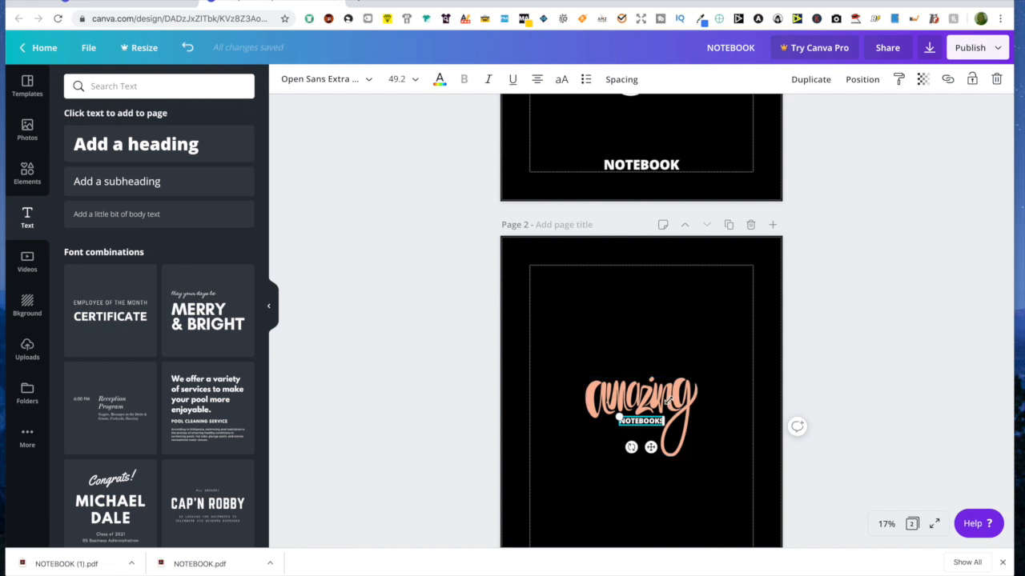
# Step: Recolour the "amazing" graphic on page 2 with the orange used for page 1's small stars
pyautogui.click(693, 408)
pyautogui.scroll(1, 680, 400)
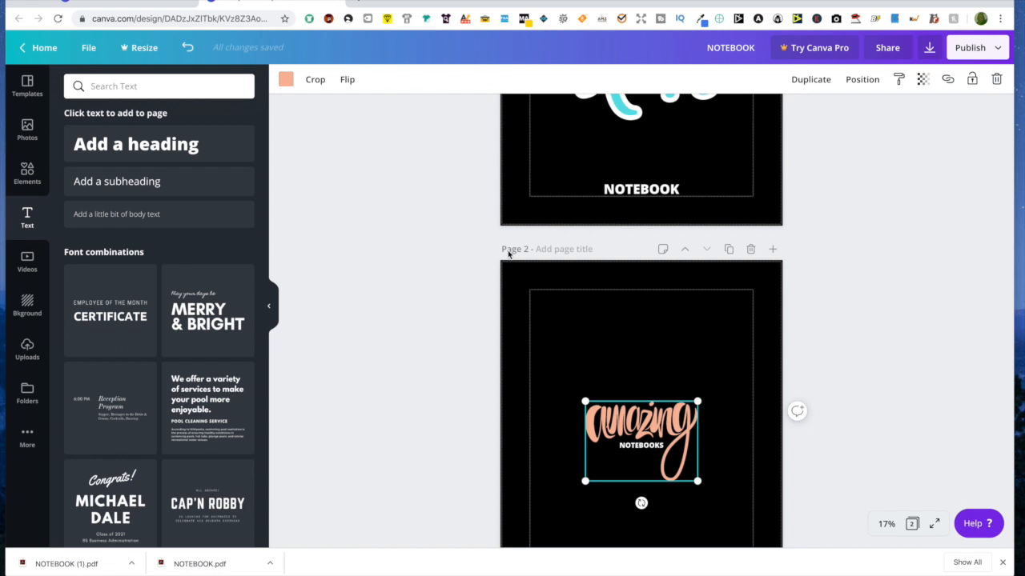
pyautogui.scroll(3, 509, 254)
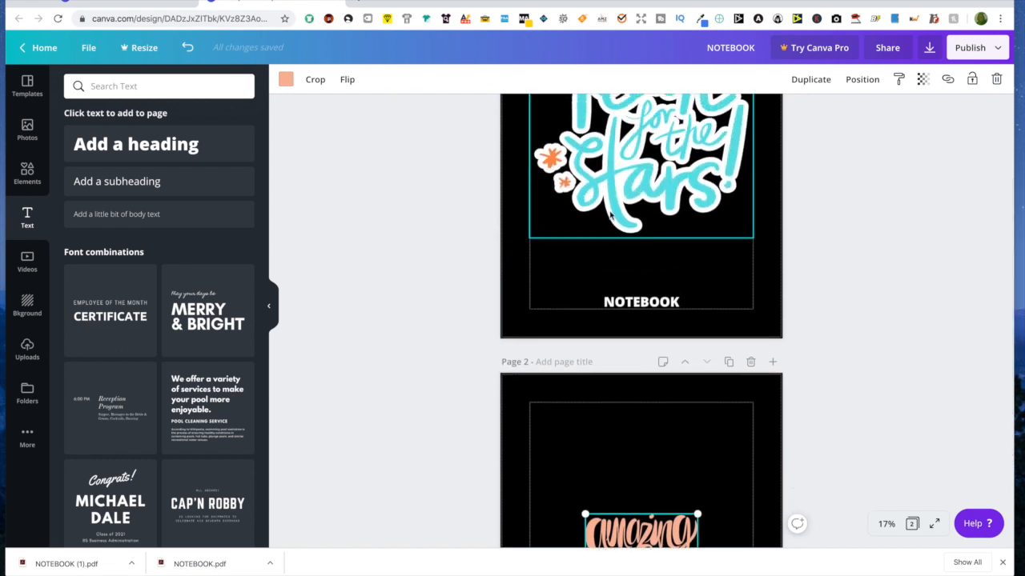
pyautogui.scroll(2, 601, 170)
pyautogui.scroll(-1, 600, 170)
pyautogui.scroll(1, 599, 167)
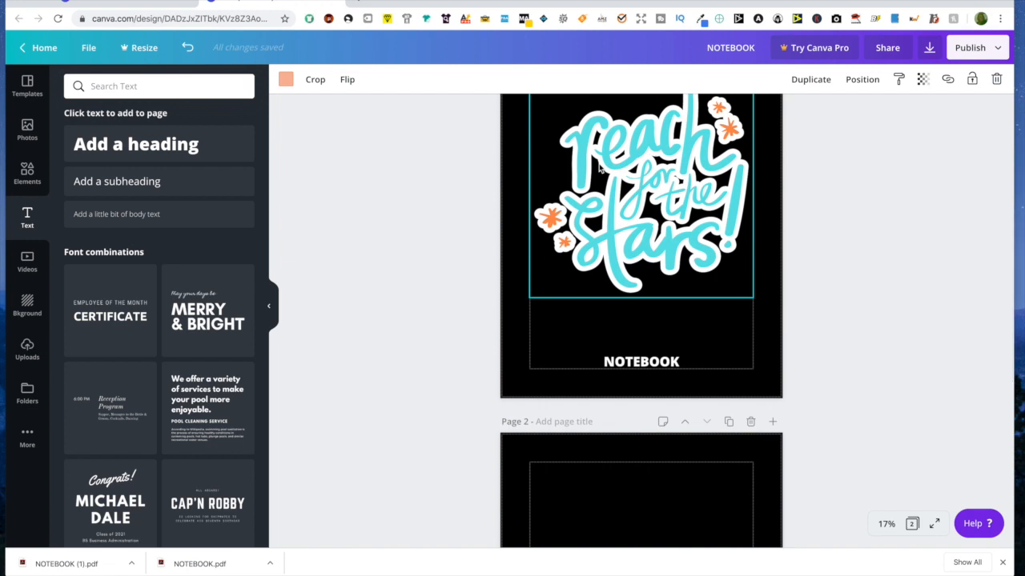
pyautogui.scroll(-2, 599, 167)
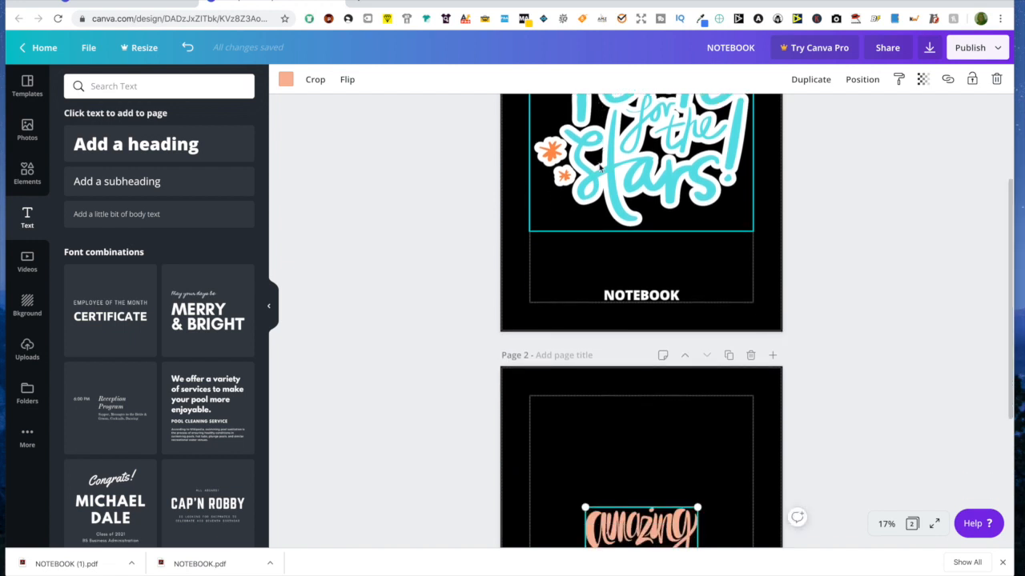
pyautogui.scroll(-2, 599, 166)
pyautogui.scroll(1, 598, 166)
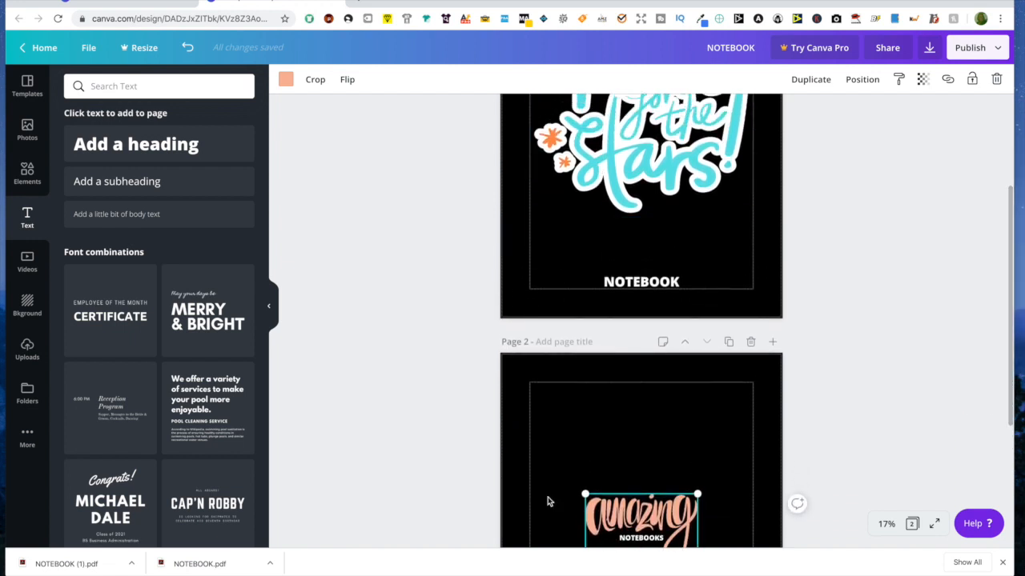
pyautogui.click(286, 80)
pyautogui.click(175, 207)
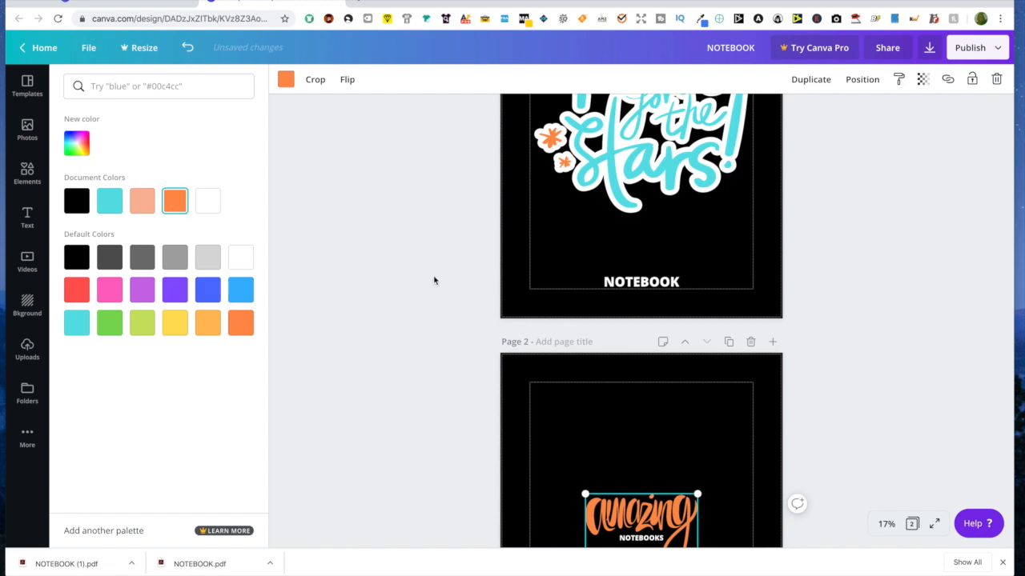
pyautogui.scroll(-3, 434, 280)
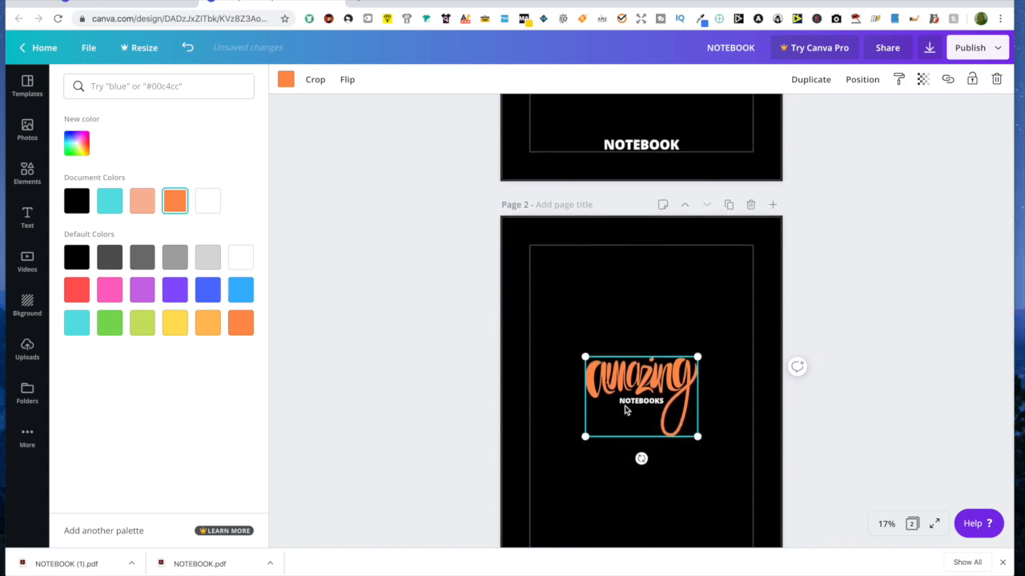
pyautogui.scroll(6, 625, 410)
pyautogui.scroll(-5, 625, 410)
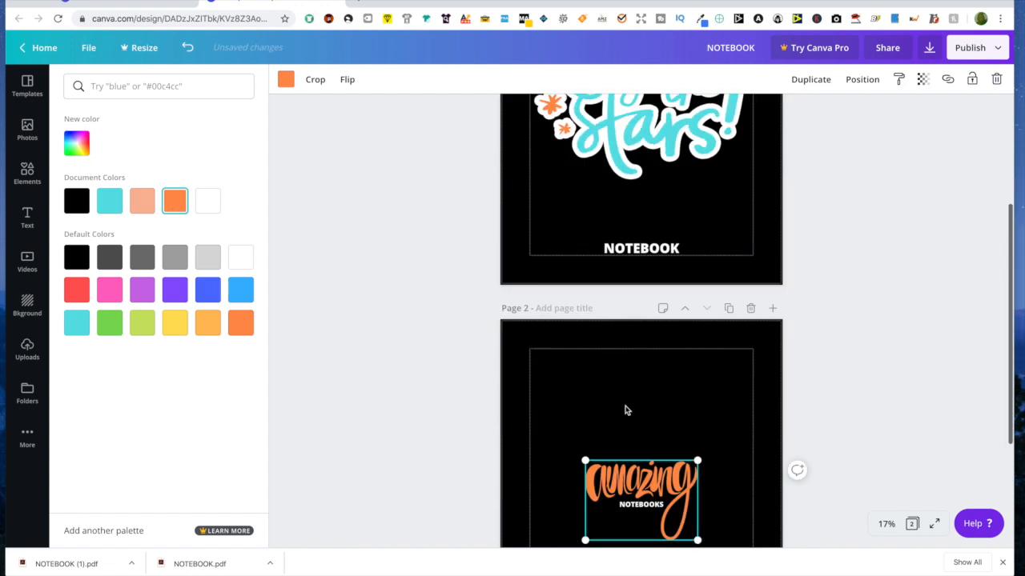
pyautogui.scroll(1, 626, 410)
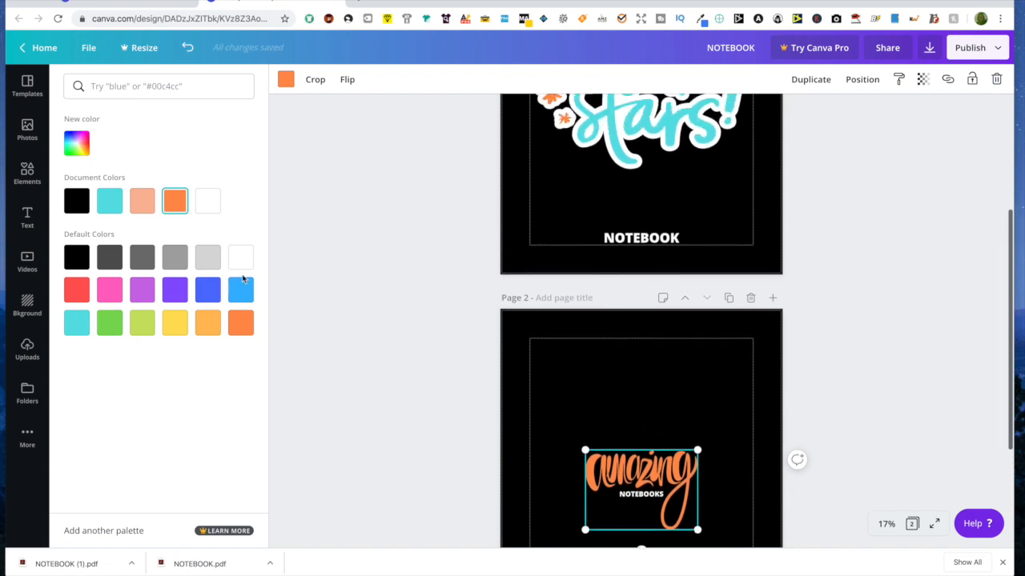
# Step: Recolour the "amazing" graphic on page 2 with the turquoise of page 1's lettering
pyautogui.click(110, 201)
pyautogui.scroll(3, 492, 295)
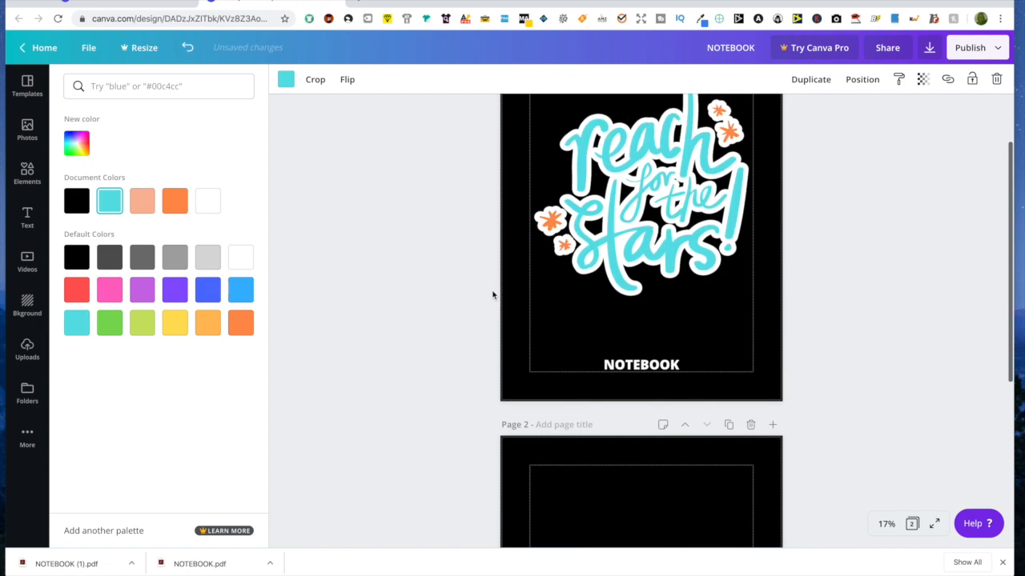
pyautogui.scroll(-5, 492, 295)
pyautogui.scroll(4, 493, 296)
pyautogui.scroll(-6, 492, 296)
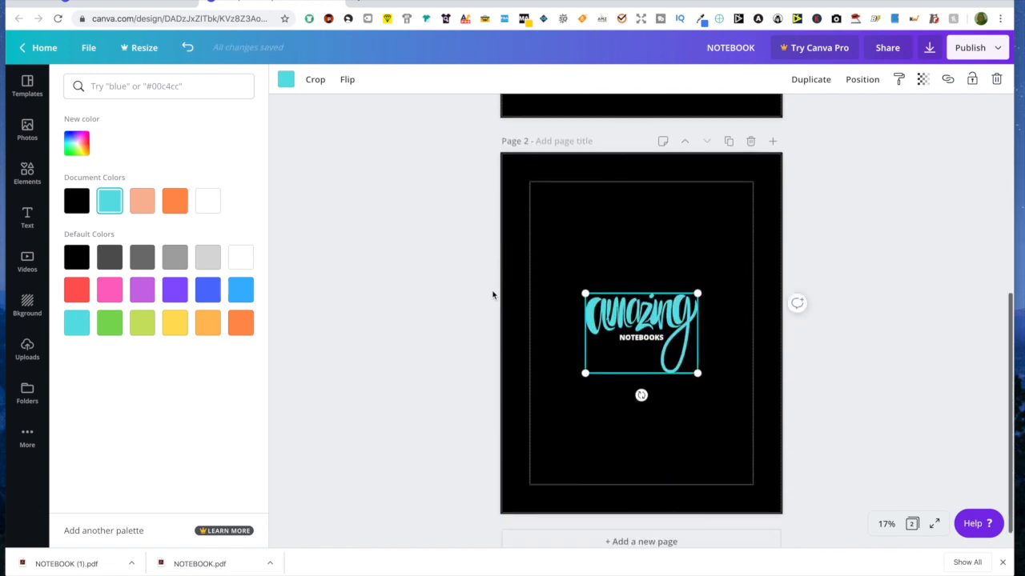
pyautogui.scroll(4, 651, 372)
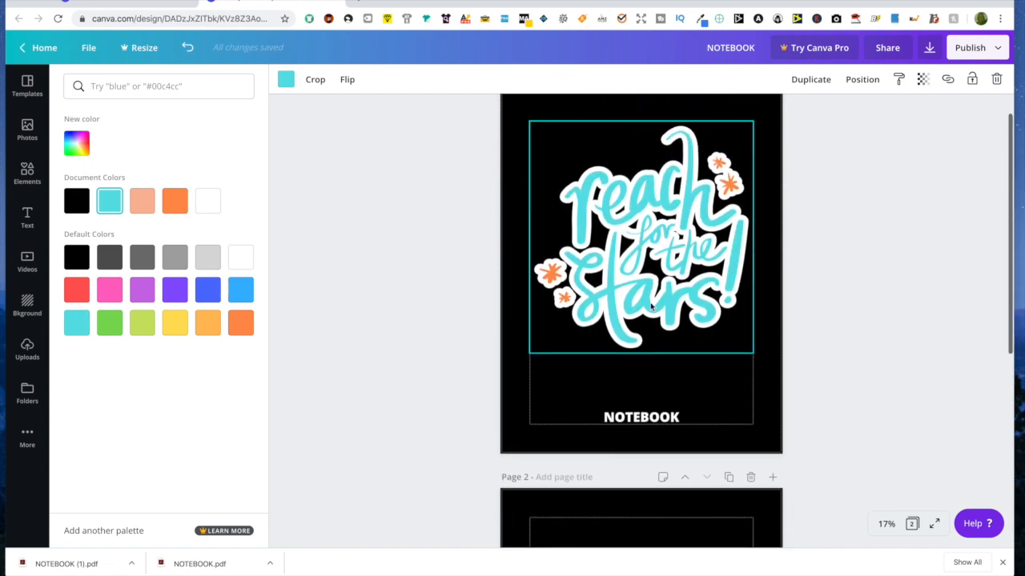
pyautogui.scroll(-4, 651, 307)
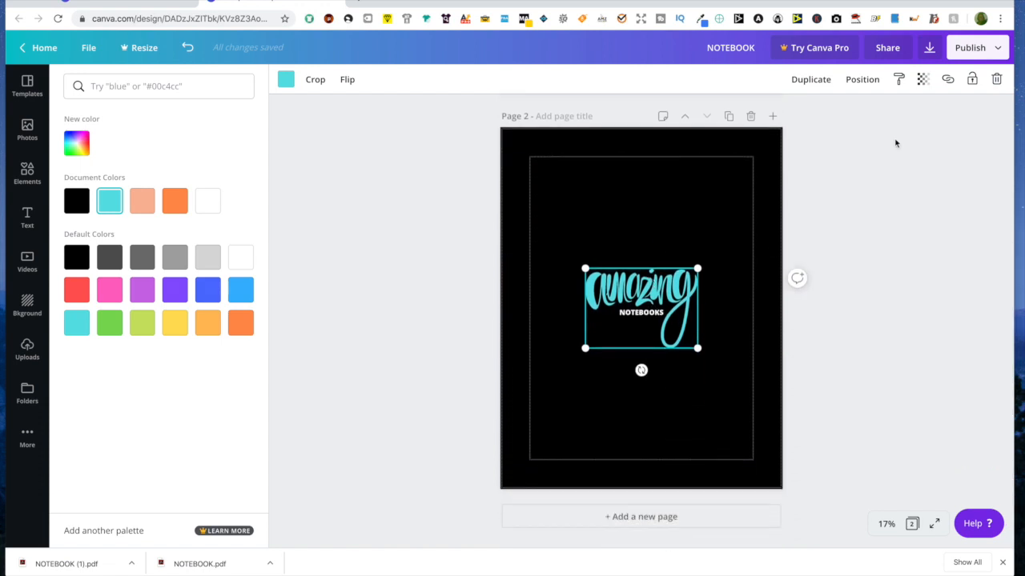
# Step: Download both pages of the design as PNG at 2625 × 3375 px and dismiss the upgrade offer
pyautogui.click(930, 50)
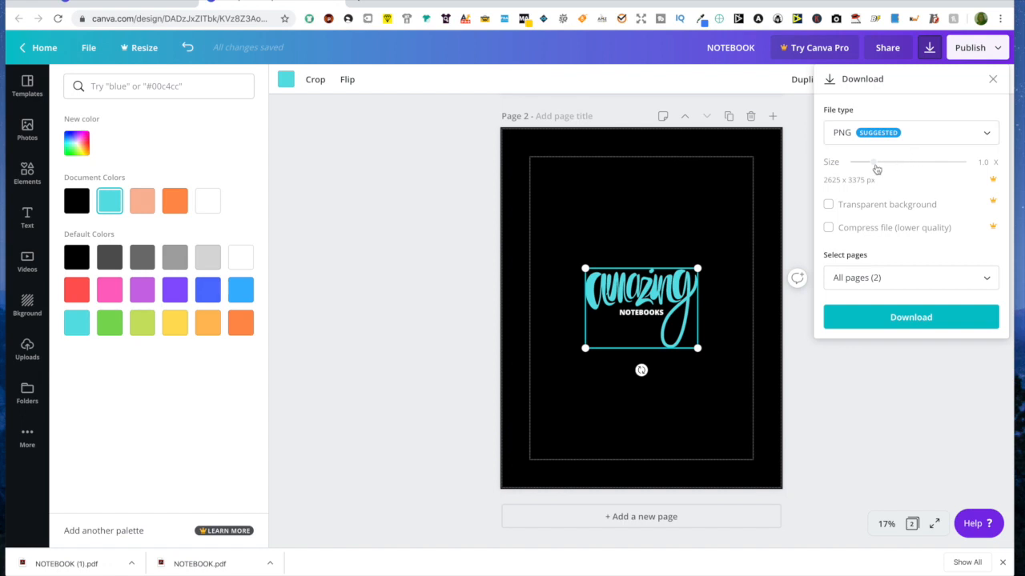
pyautogui.click(910, 317)
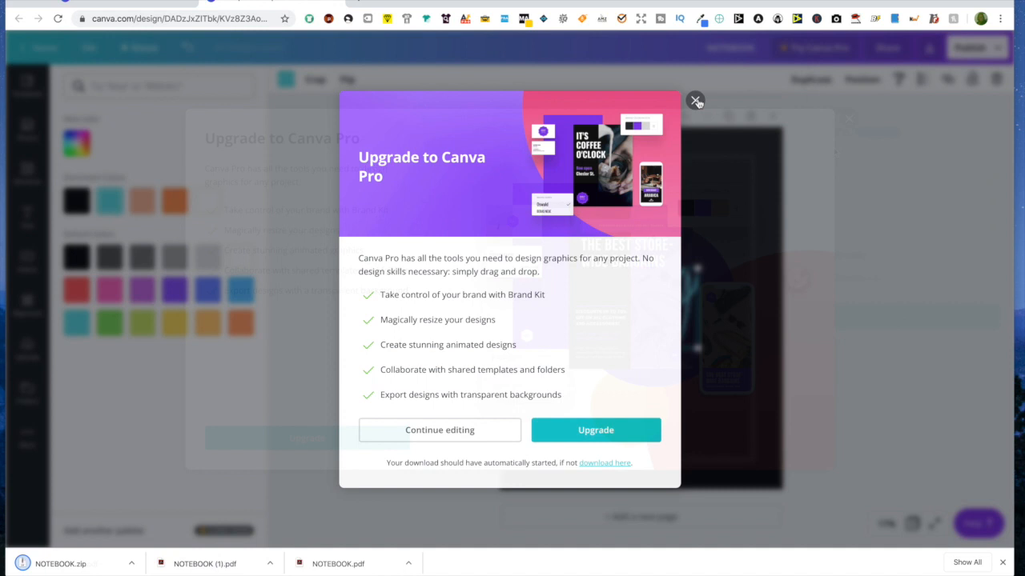
pyautogui.click(698, 102)
pyautogui.scroll(5, 656, 222)
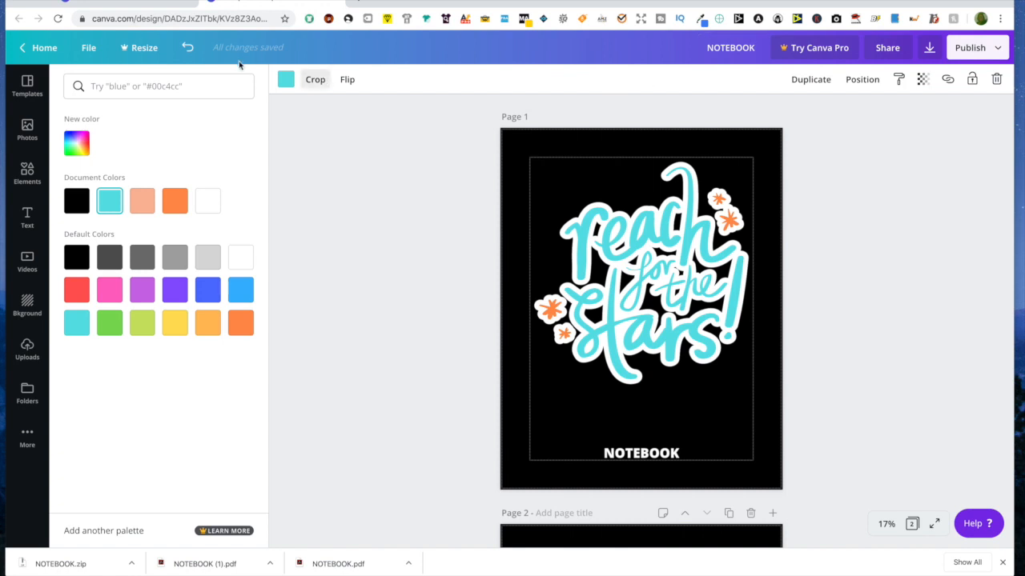
# Step: Create a new blank design with custom dimensions of 17.48 × 11.25 in
pyautogui.click(44, 49)
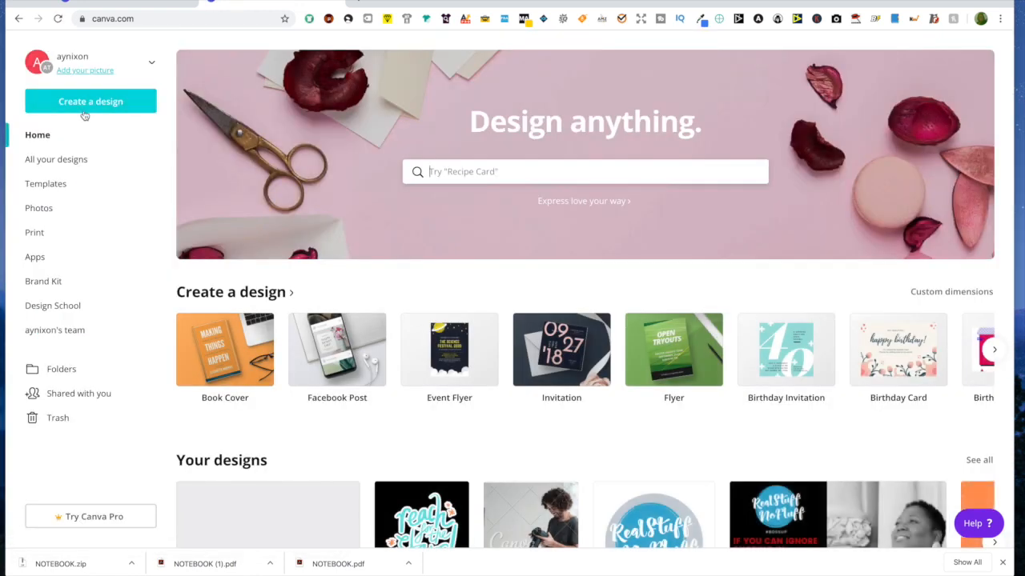
pyautogui.click(81, 107)
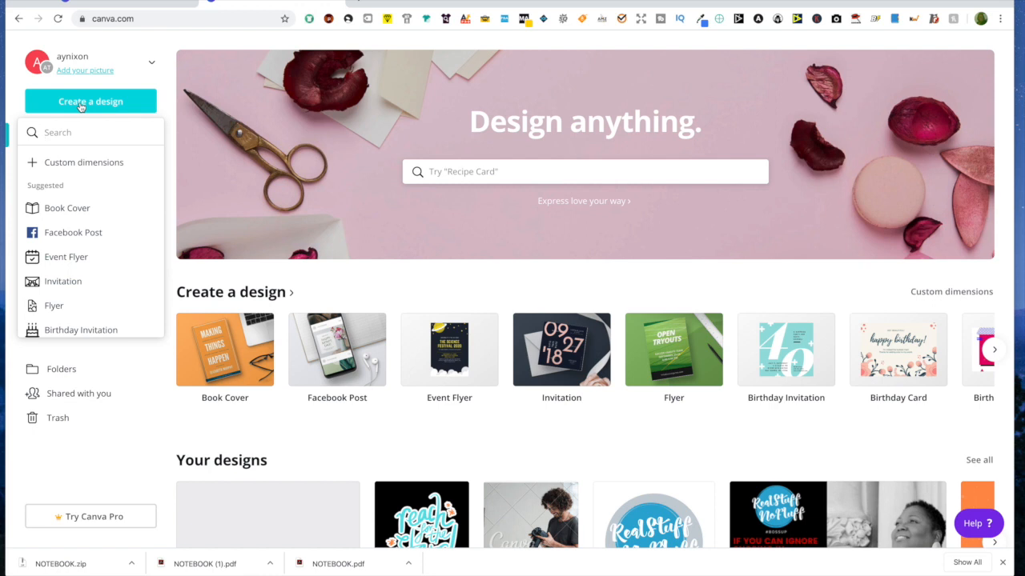
pyautogui.click(86, 163)
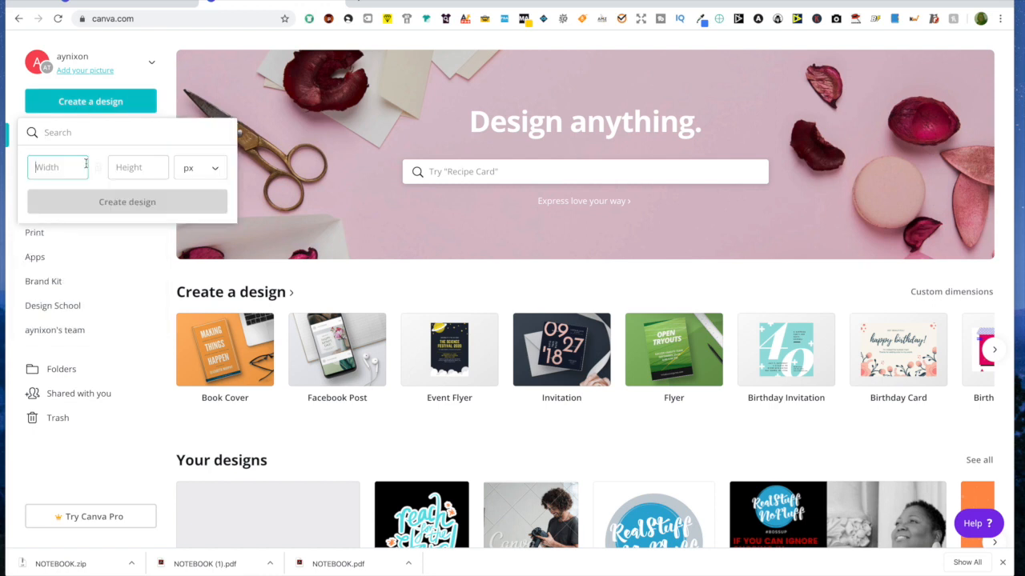
pyautogui.click(212, 169)
pyautogui.click(208, 195)
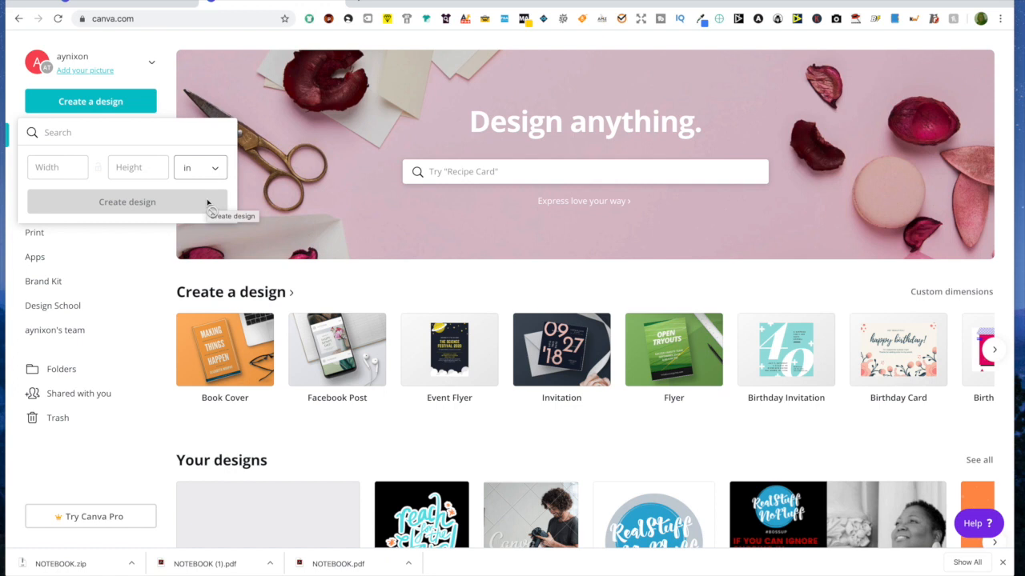
pyautogui.click(46, 169)
pyautogui.write('17.48')
pyautogui.press('Tab')
pyautogui.write('11')
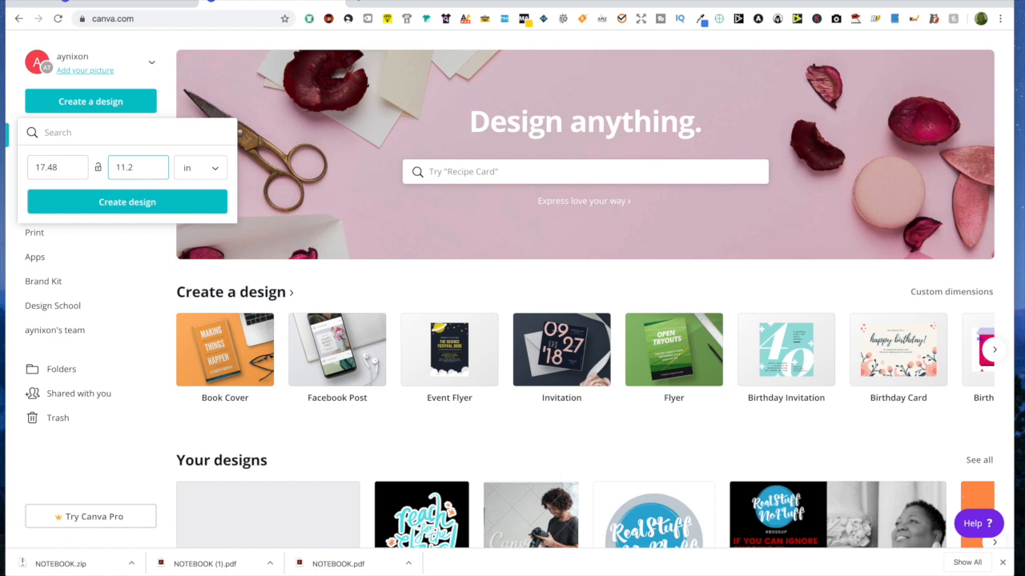
pyautogui.click(169, 206)
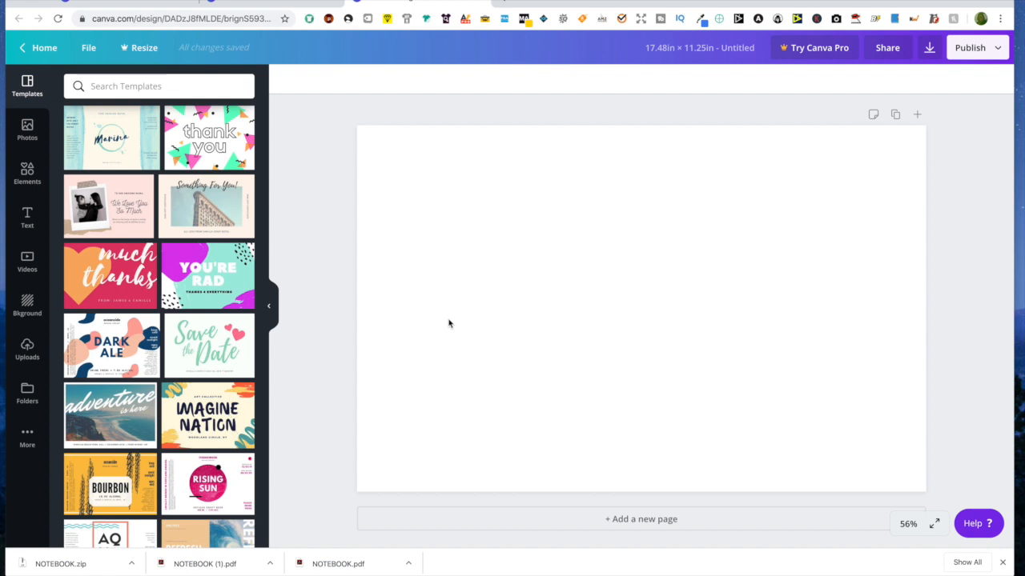
# Step: Upload 1.png and 2.png from the NOTEBOOK (1) folder in Downloads to the design's image uploads
pyautogui.click(487, 277)
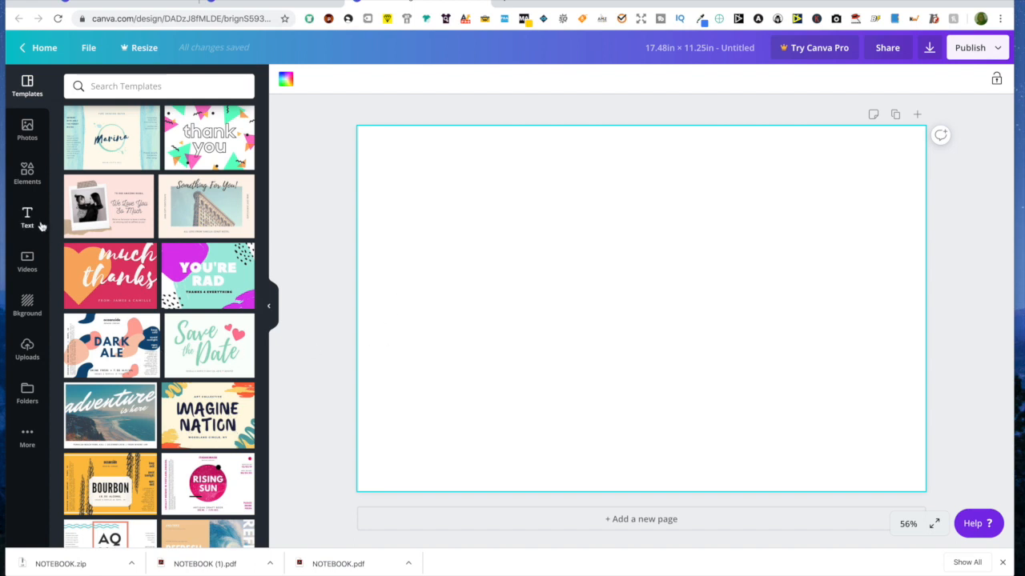
pyautogui.click(27, 349)
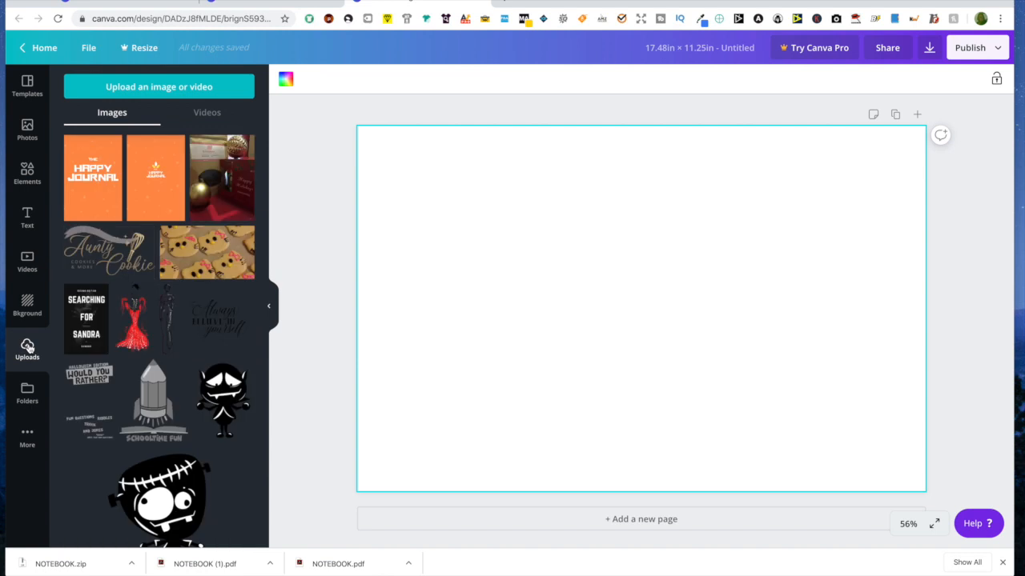
pyautogui.click(190, 88)
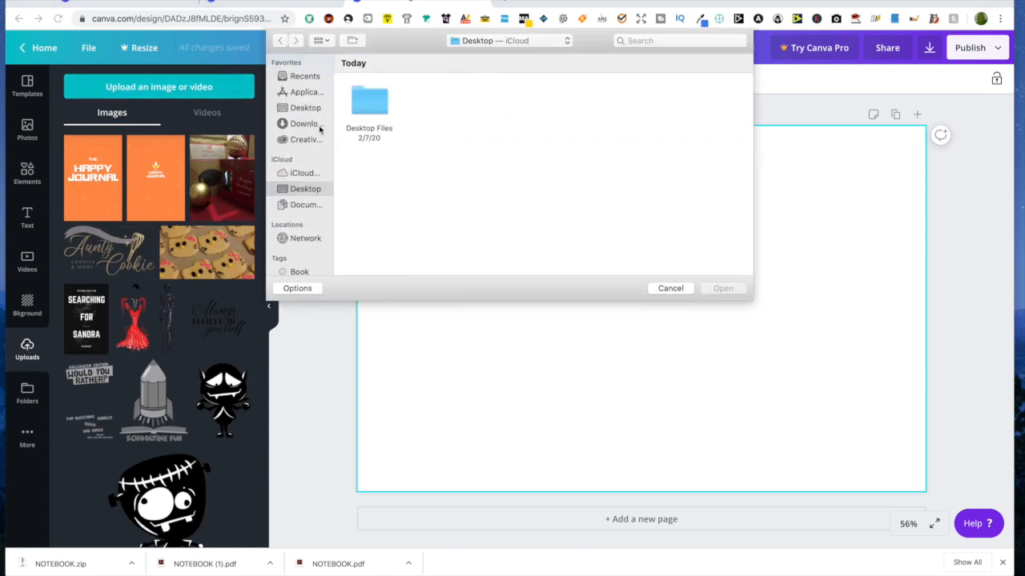
pyautogui.click(319, 125)
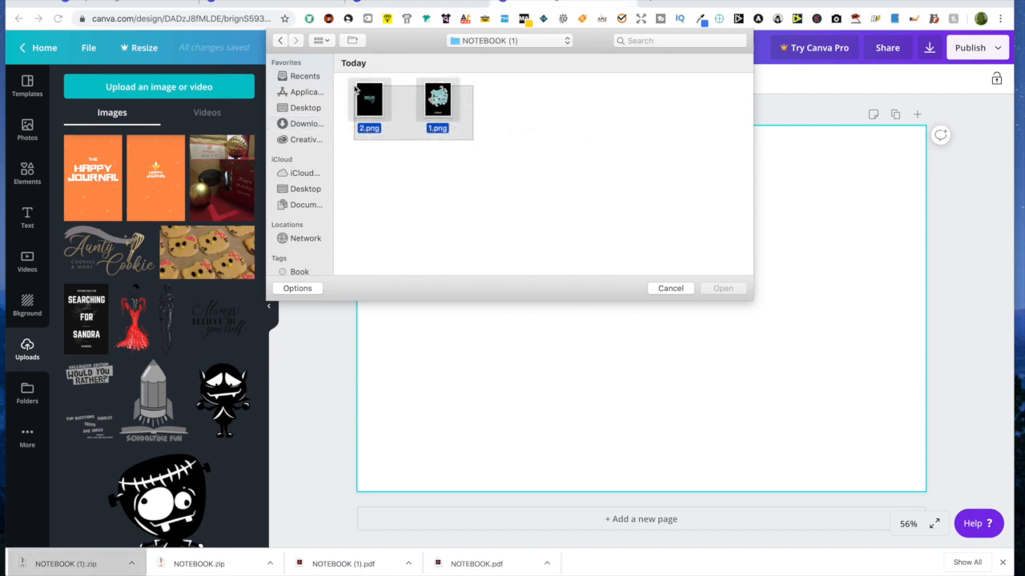
pyautogui.press('super+a')
pyautogui.click(730, 289)
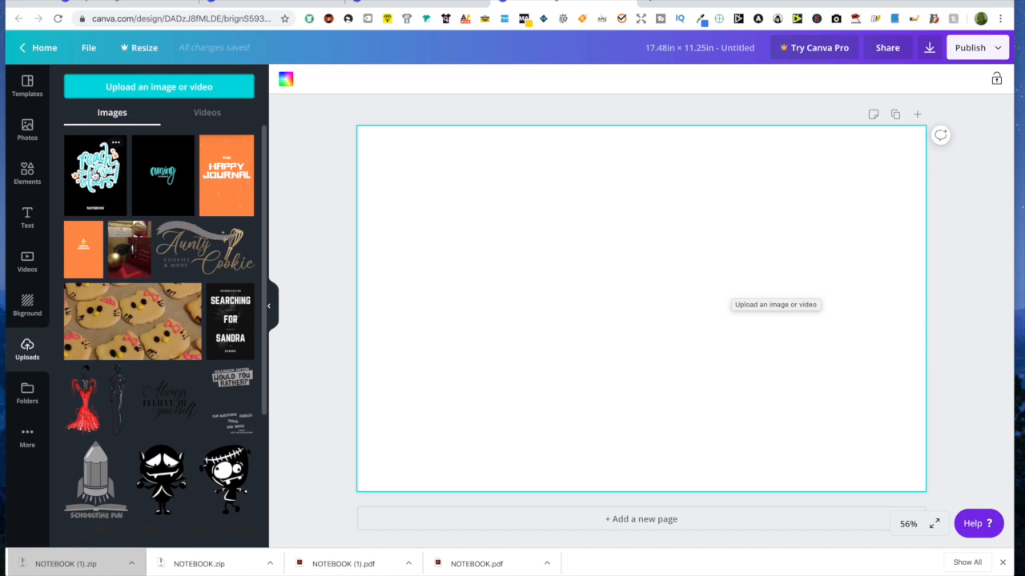
# Step: Place the "reach for the stars" front cover image on the page and enlarge it to fill the right half at full height
pyautogui.click(96, 175)
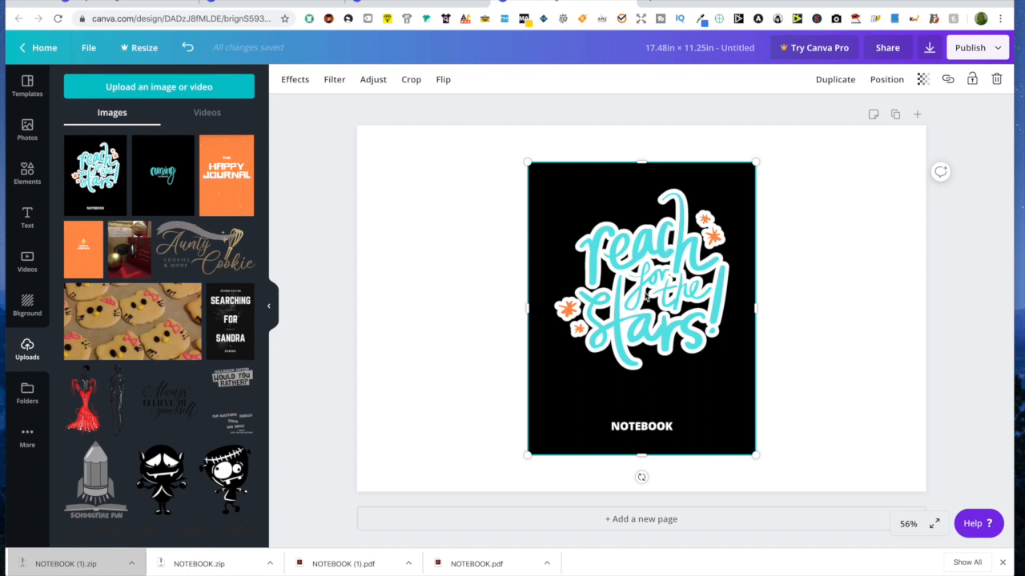
pyautogui.moveTo(657, 287); pyautogui.dragTo(814, 255)
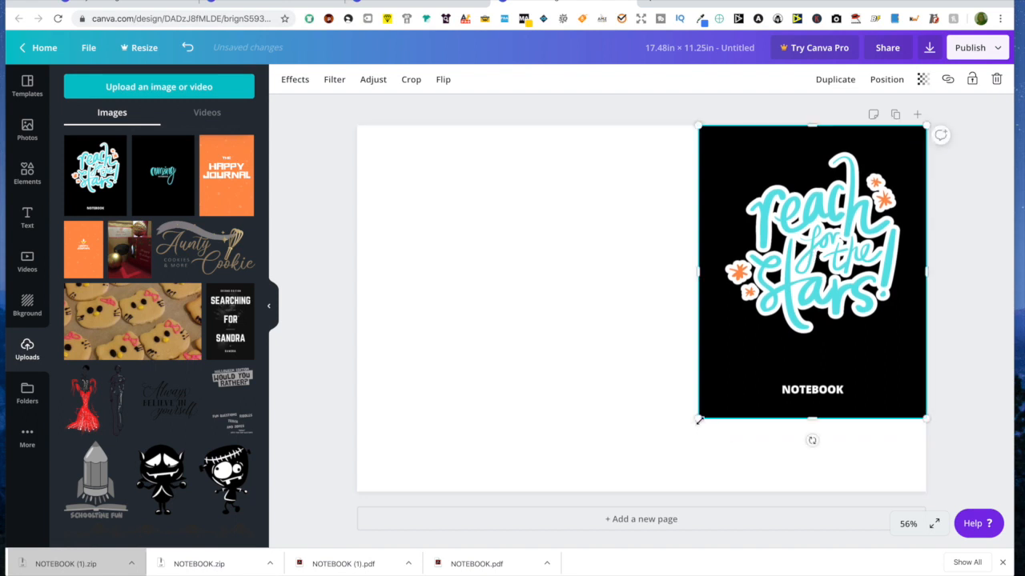
pyautogui.moveTo(698, 420); pyautogui.dragTo(661, 507)
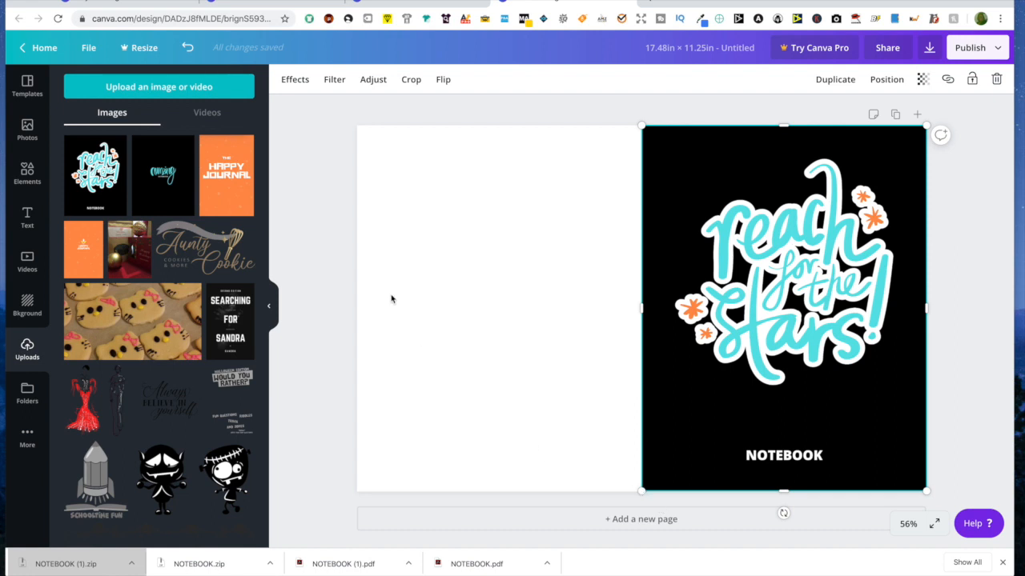
# Step: Place the "amazing NOTEBOOKS" back cover image on the page and enlarge it to fill the left half at full height
pyautogui.click(161, 176)
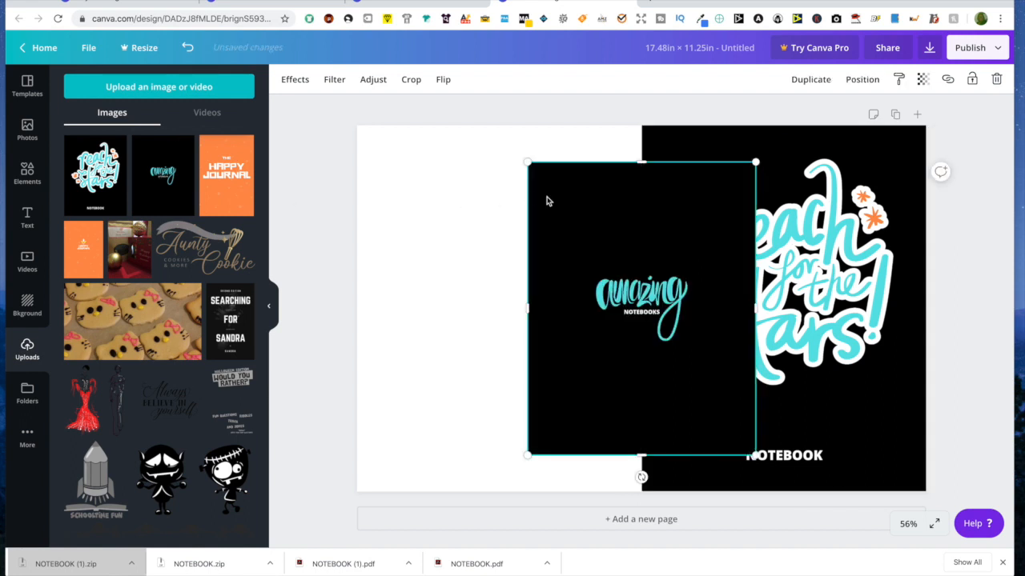
pyautogui.moveTo(567, 214); pyautogui.dragTo(395, 178)
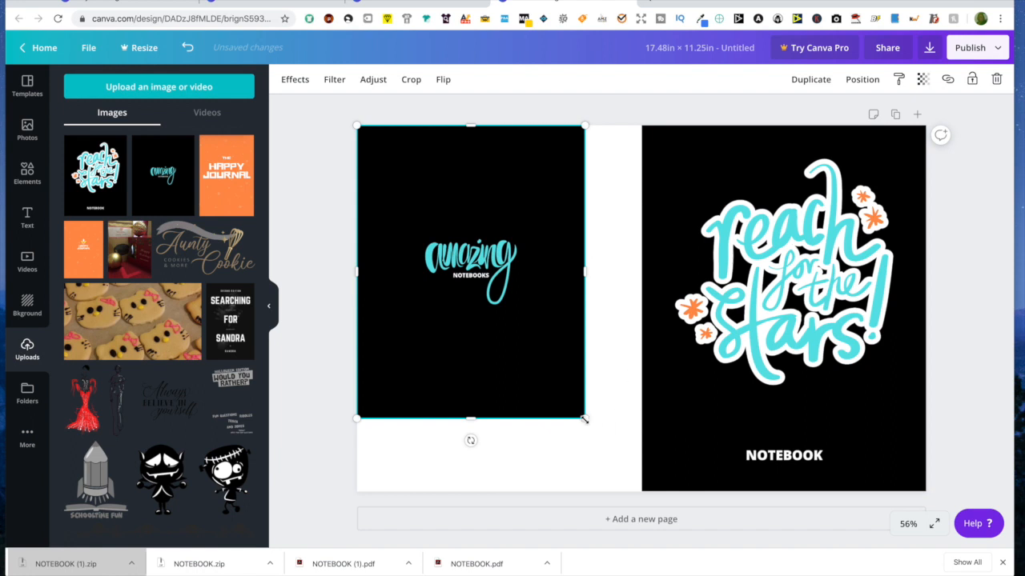
pyautogui.moveTo(584, 419); pyautogui.dragTo(641, 491)
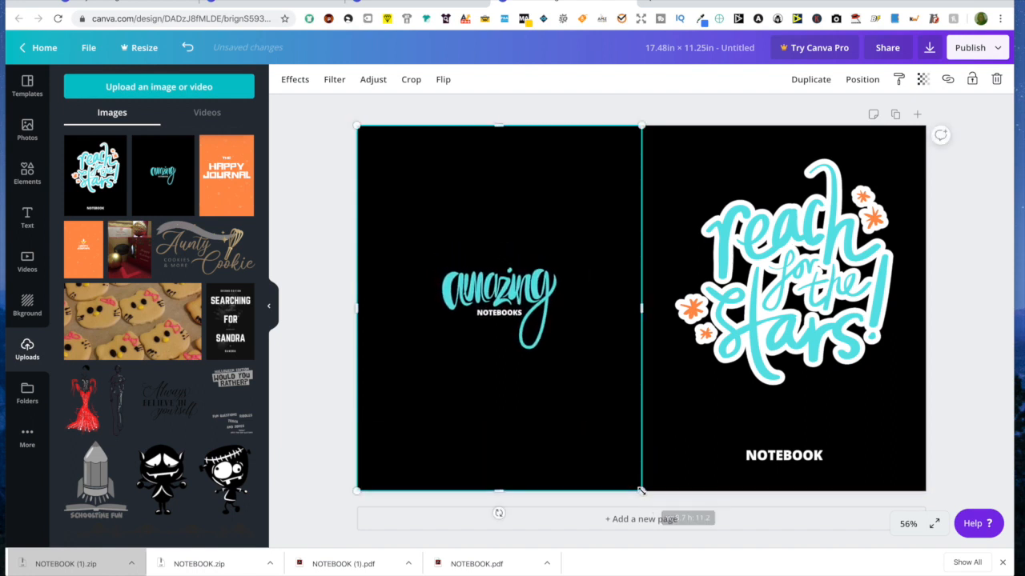
pyautogui.click(617, 119)
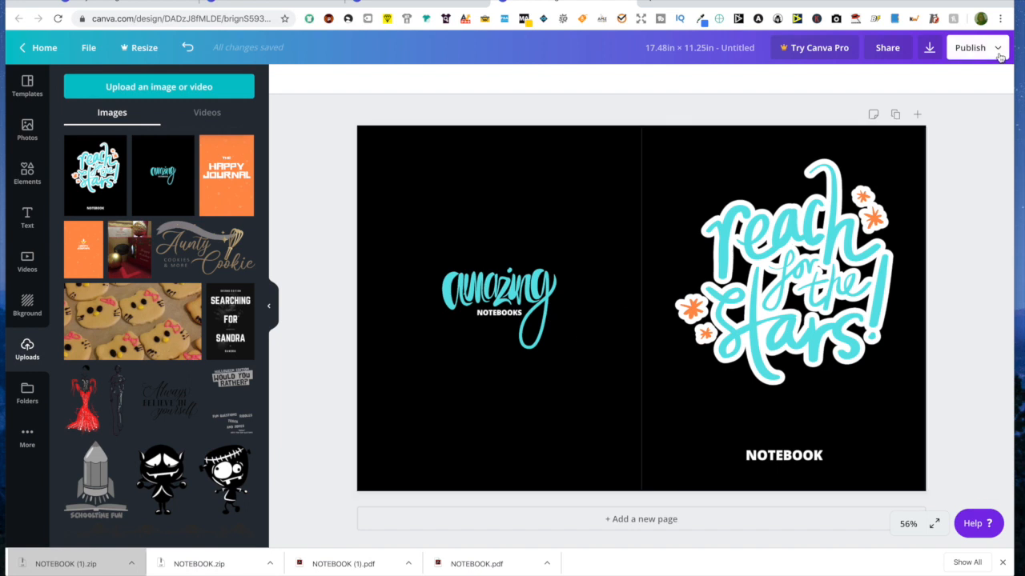
# Step: Download the full cover design as a PDF Print file without crop marks and bleed
pyautogui.click(929, 50)
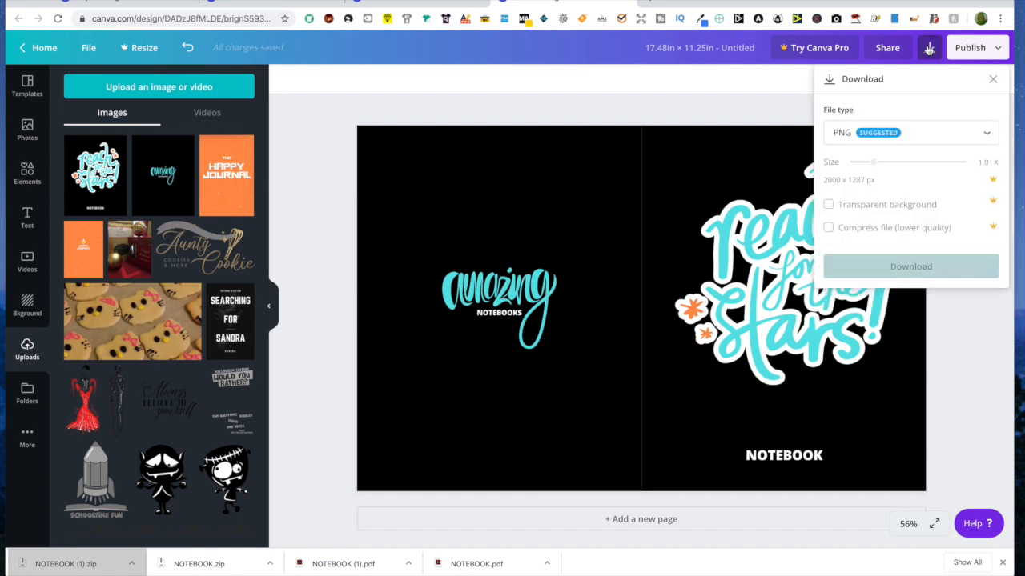
pyautogui.click(987, 133)
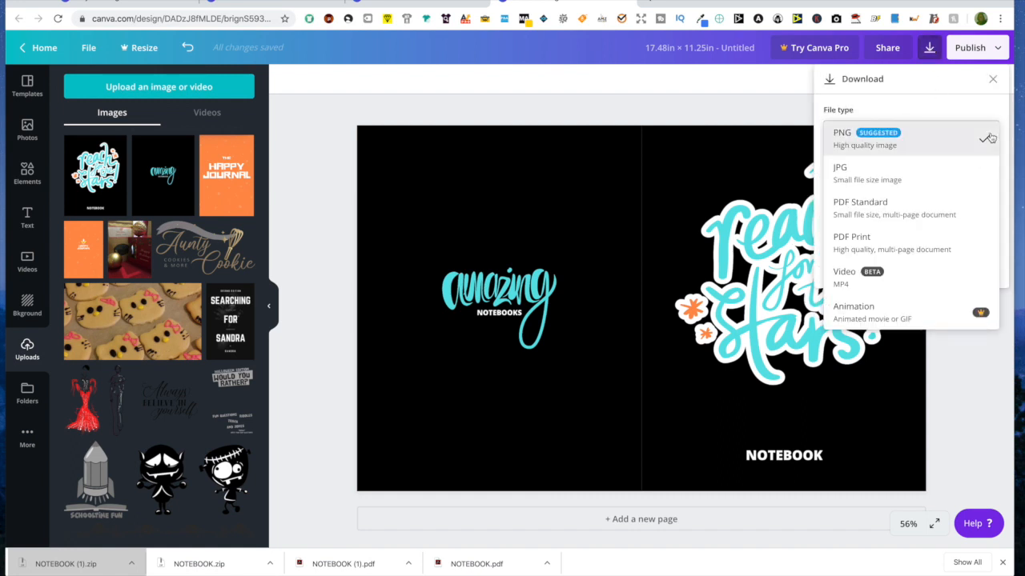
pyautogui.click(878, 249)
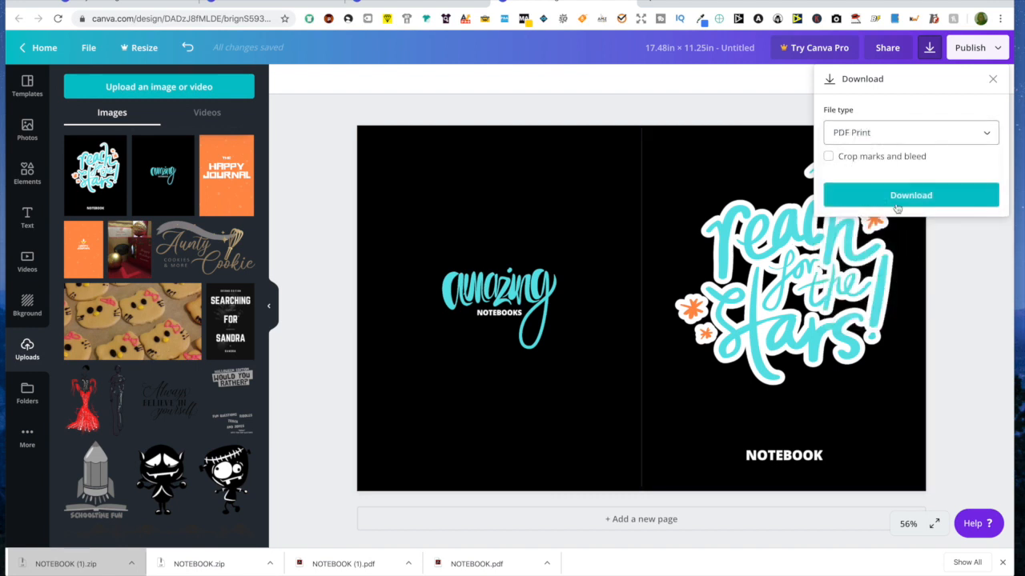
pyautogui.click(895, 203)
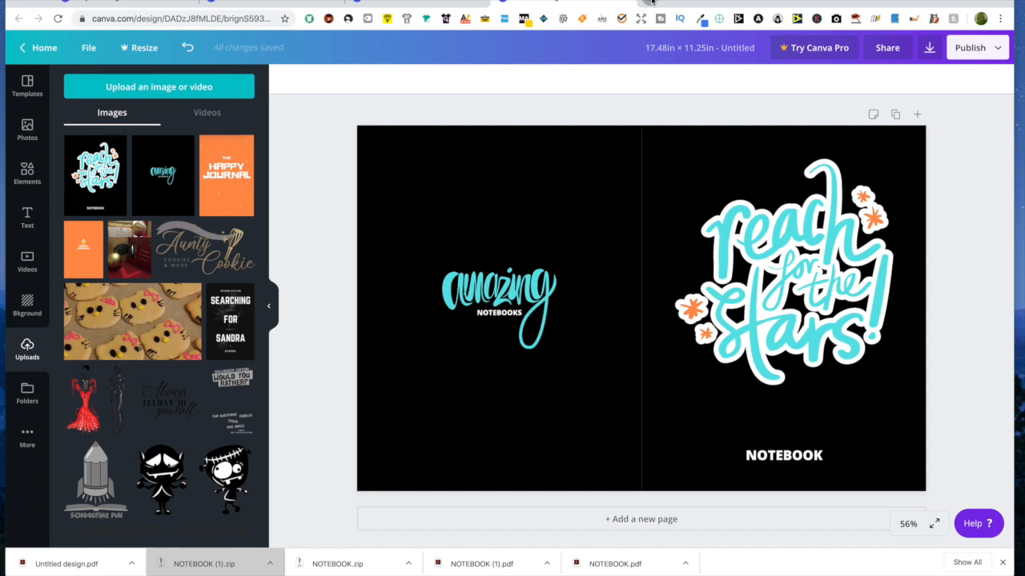
# Step: Switch to Kindle Direct Publishing at kdp.amazon.com in another browser tab and start creating a new paperback title
pyautogui.click(653, 3)
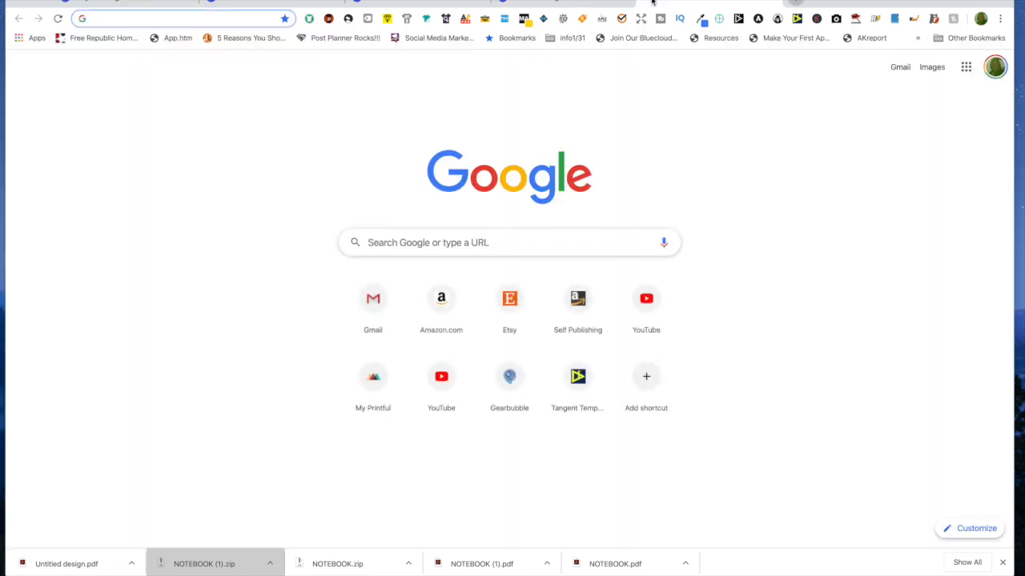
pyautogui.write('KDP')
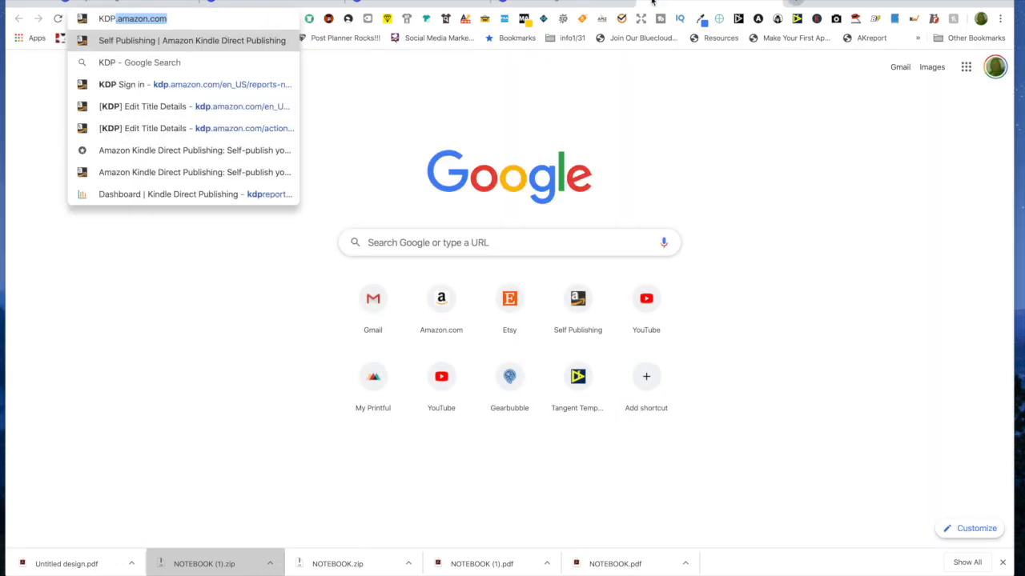
pyautogui.press('Return')
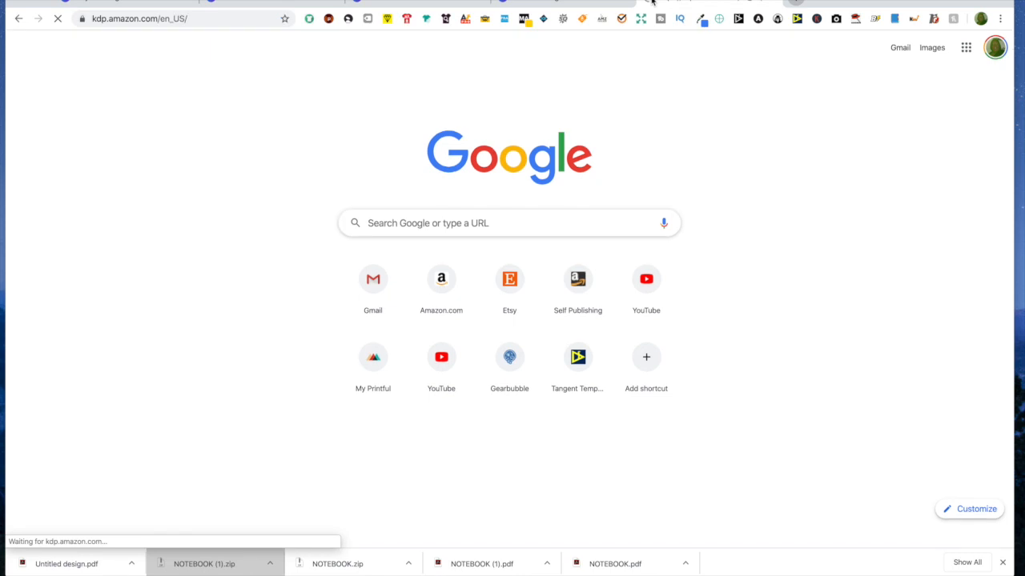
pyautogui.click(699, 159)
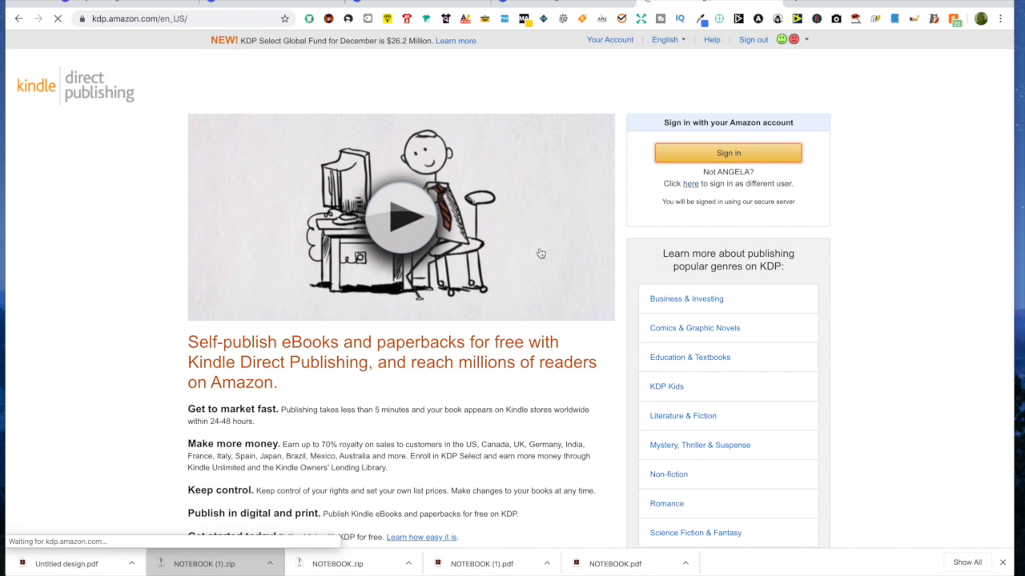
pyautogui.click(680, 153)
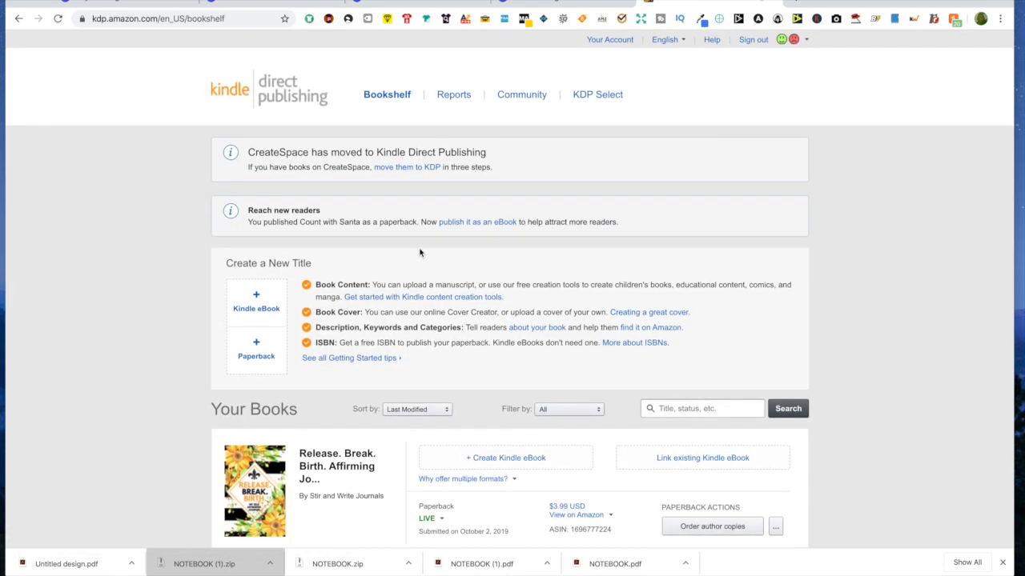
pyautogui.click(259, 350)
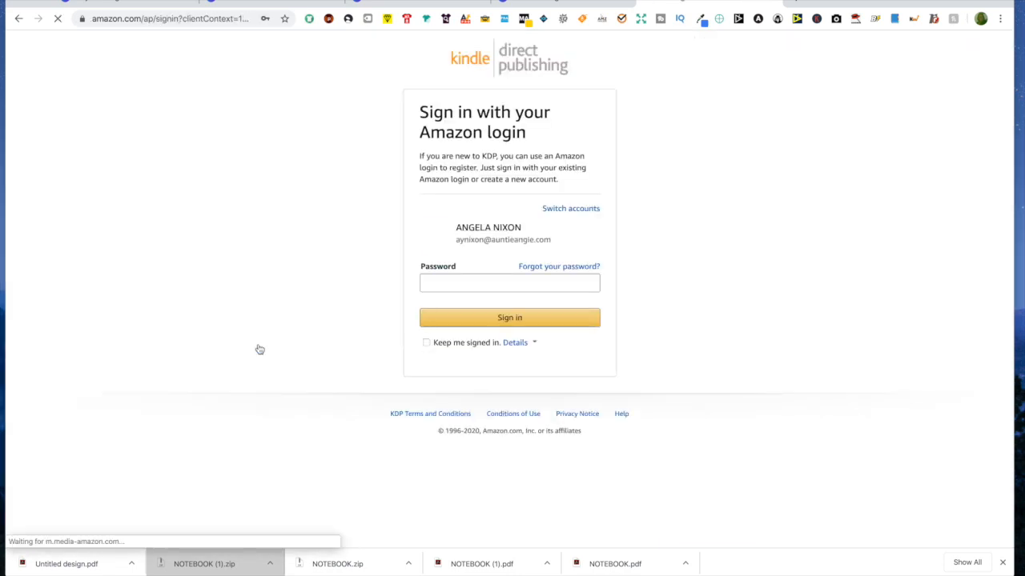
# Step: Fill in the Amazon account password from the saved login and sign in to reach the paperback setup
pyautogui.click(491, 287)
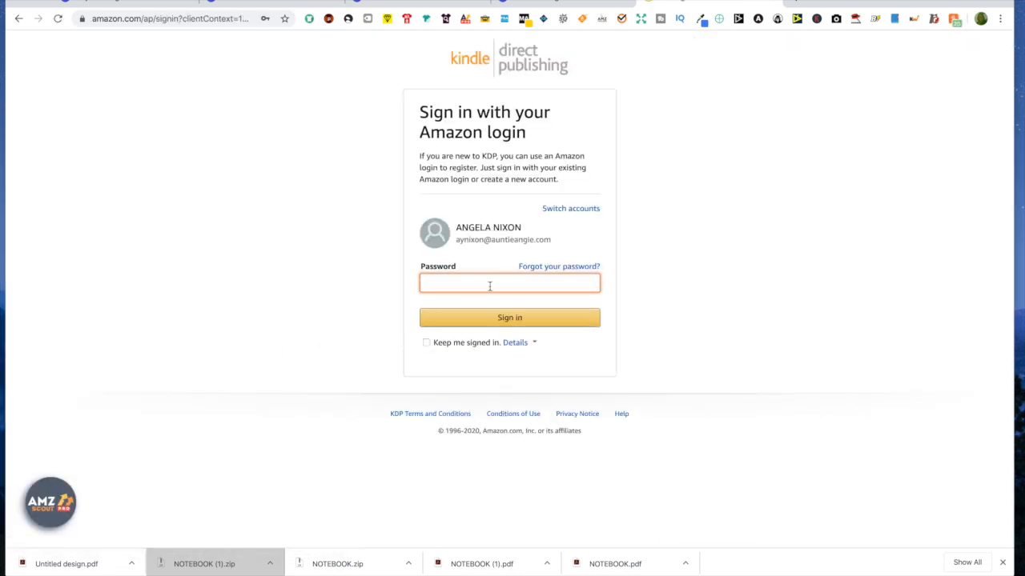
pyautogui.write('••')
pyautogui.press('BackSpace')
pyautogui.press('BackSpace')
pyautogui.press('BackSpace')
pyautogui.press('BackSpace')
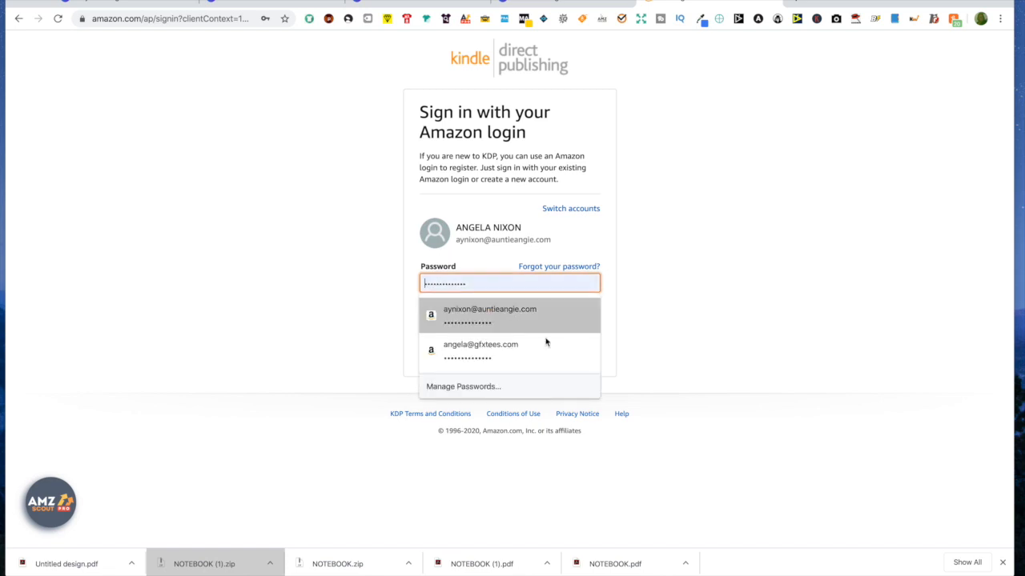
pyautogui.click(526, 308)
pyautogui.click(532, 320)
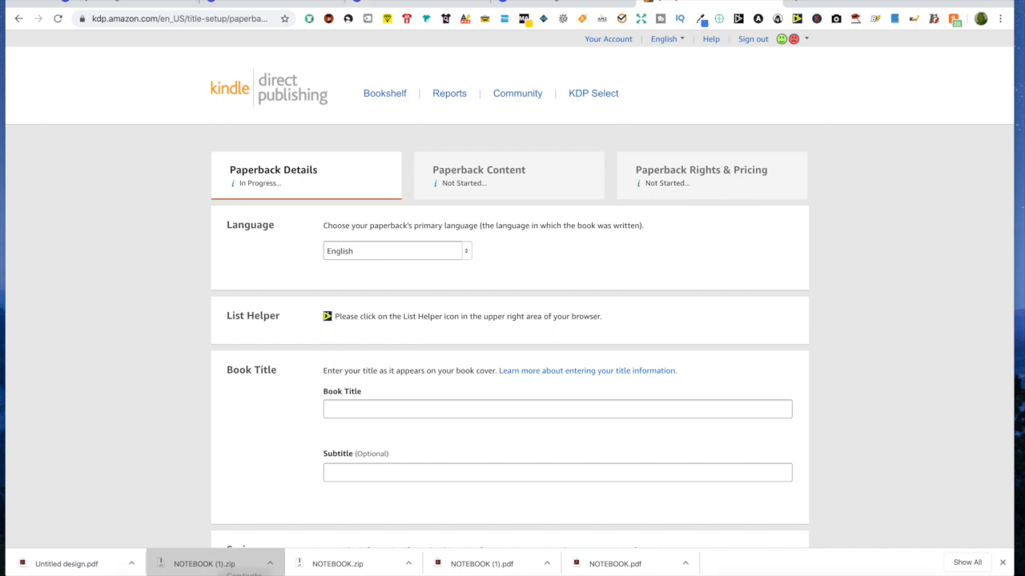
# Step: Preview the downloaded Untitled design.pdf cover, and enter "Reach for the Stars Notebook" as the paperback's book title
pyautogui.click(92, 570)
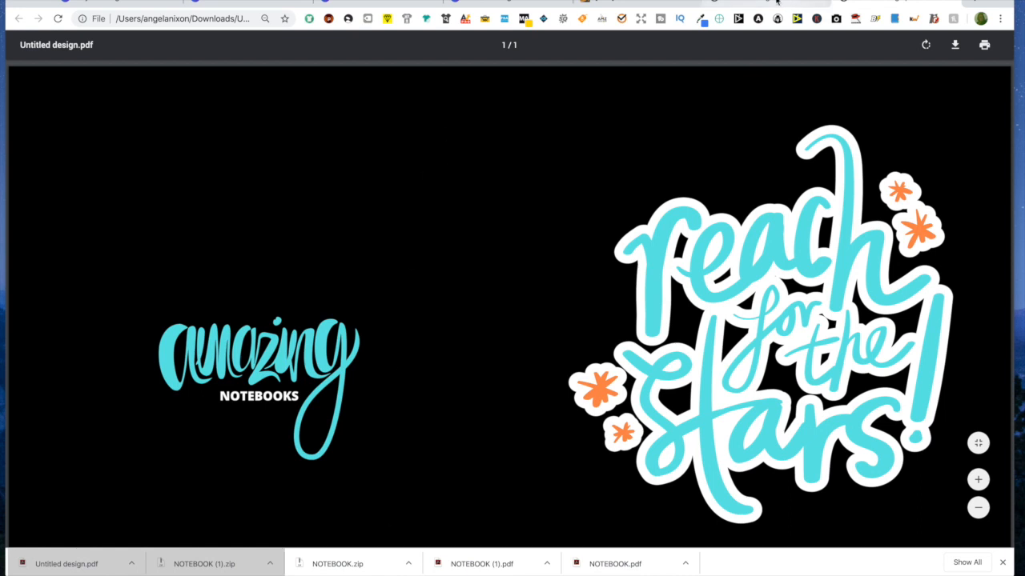
pyautogui.click(625, 4)
pyautogui.click(338, 404)
pyautogui.write('Re')
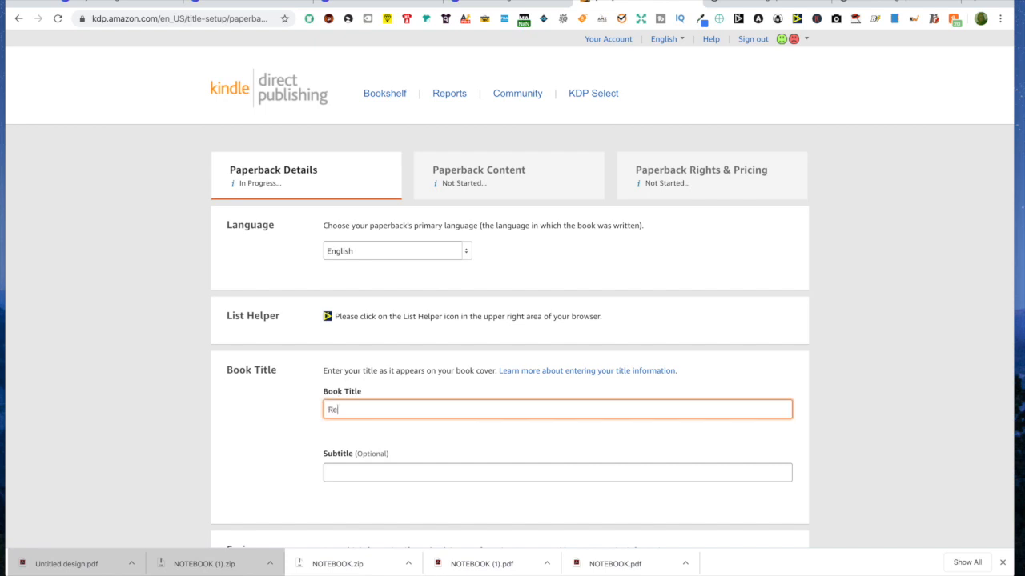
pyautogui.write('ach for the Stars Notebook')
# Step: Set the paperback's subtitle to "100 Page Notebook, Journal for All Ages"
pyautogui.click(347, 476)
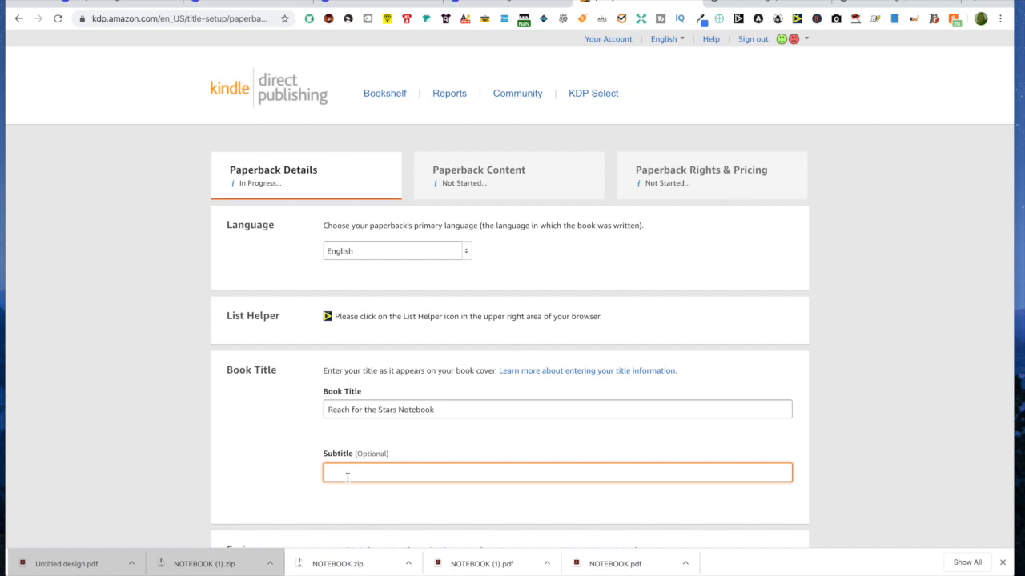
pyautogui.write('100 Page Notebook, Journal for Writers')
pyautogui.moveTo(445, 473); pyautogui.dragTo(471, 473)
pyautogui.write('All Ages')
# Step: Enter the brand "Amazing Notebooks" as primary author, with "Amazing" as first name and "Notebooks" as last name
pyautogui.scroll(-3, 445, 466)
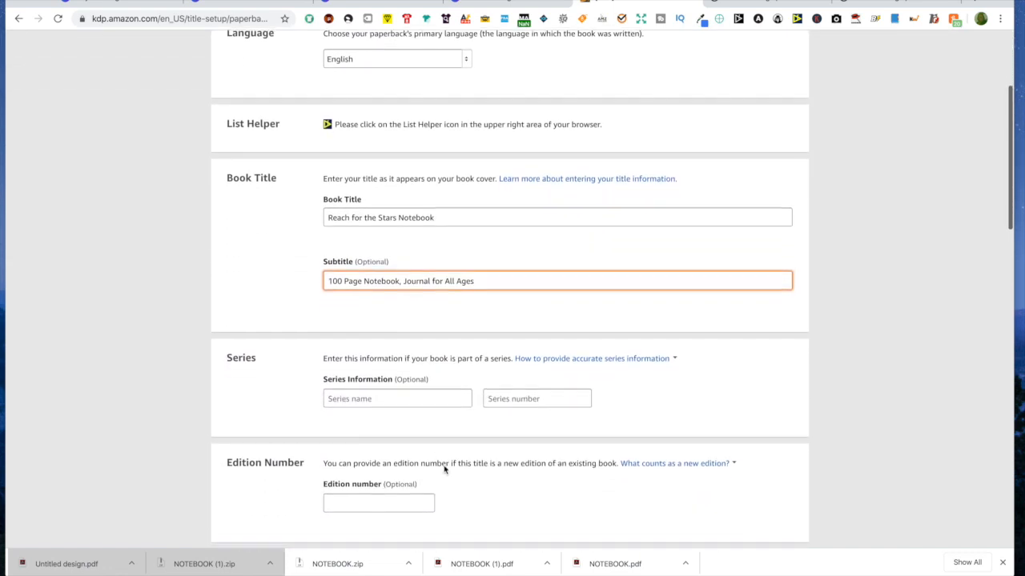
pyautogui.scroll(-3, 445, 470)
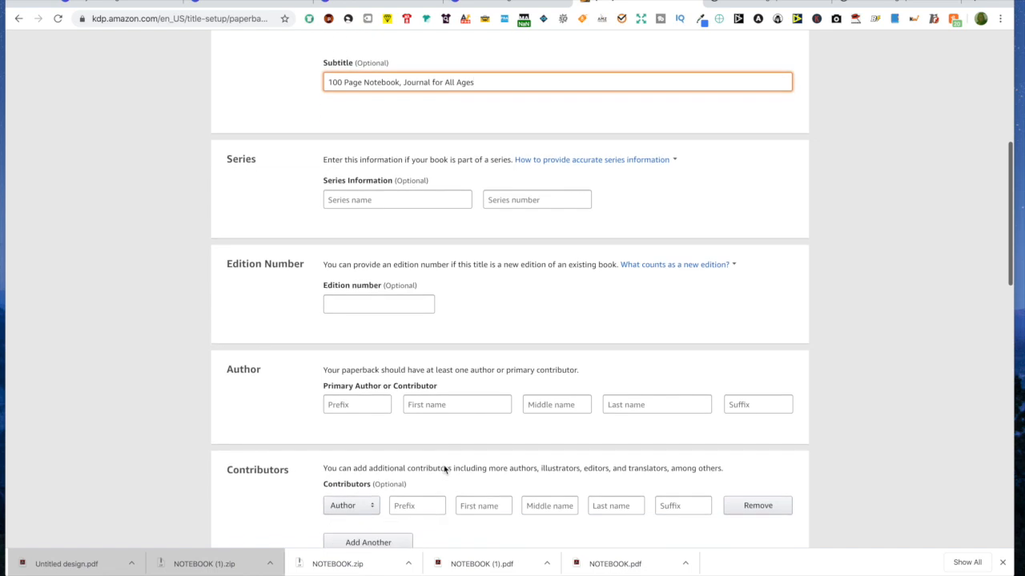
pyautogui.click(435, 406)
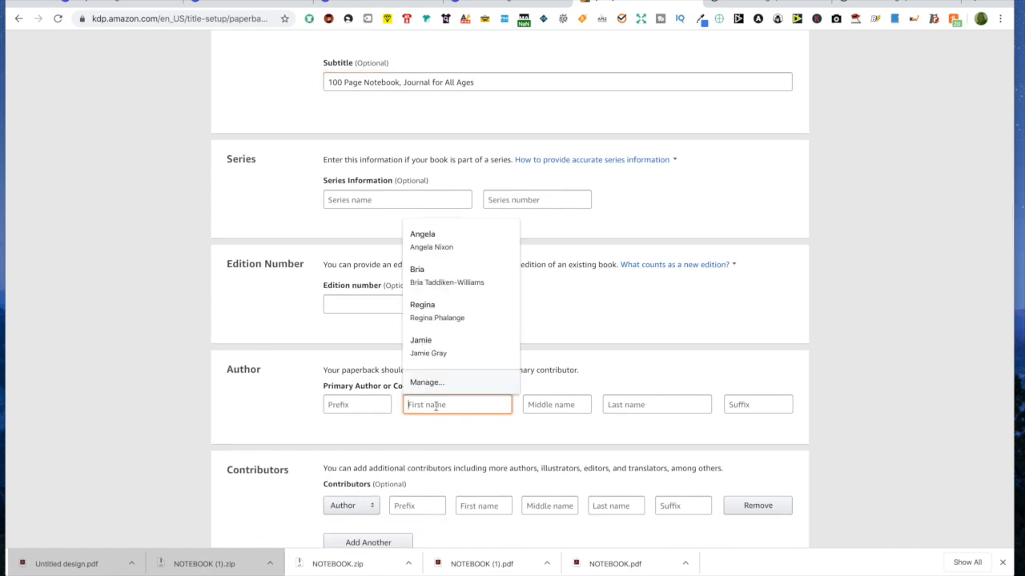
pyautogui.write('A')
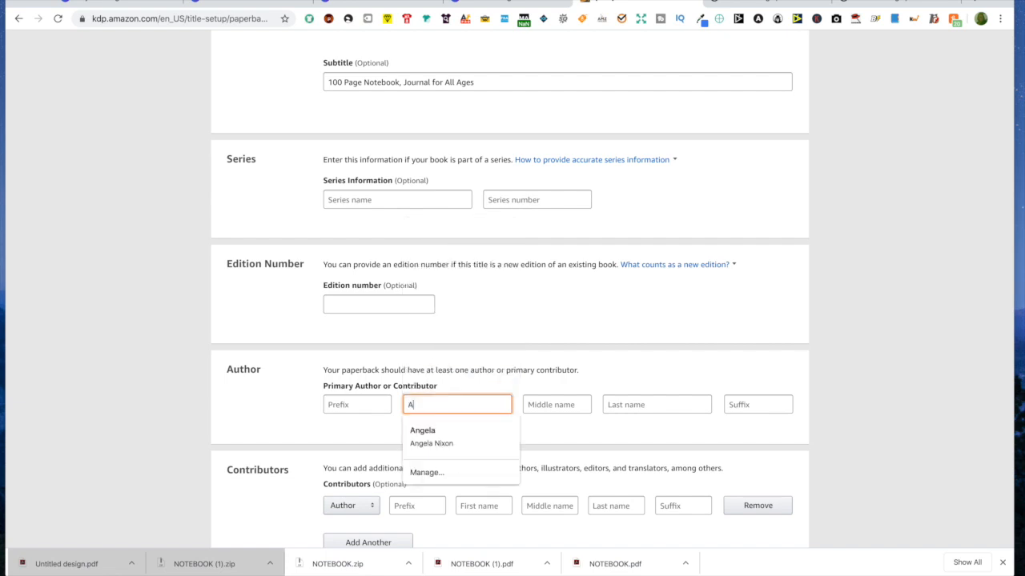
pyautogui.write('mazing')
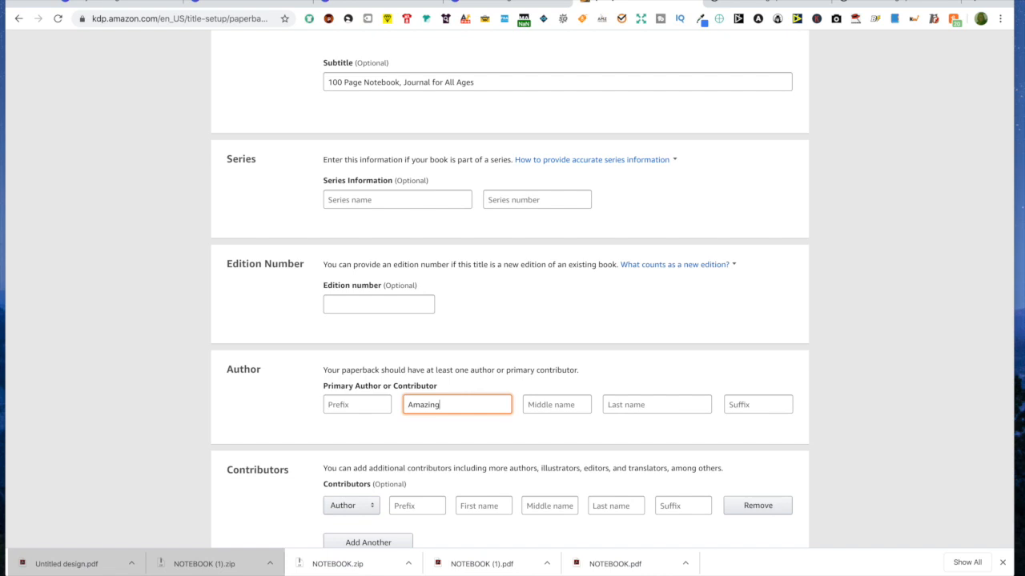
pyautogui.click(618, 405)
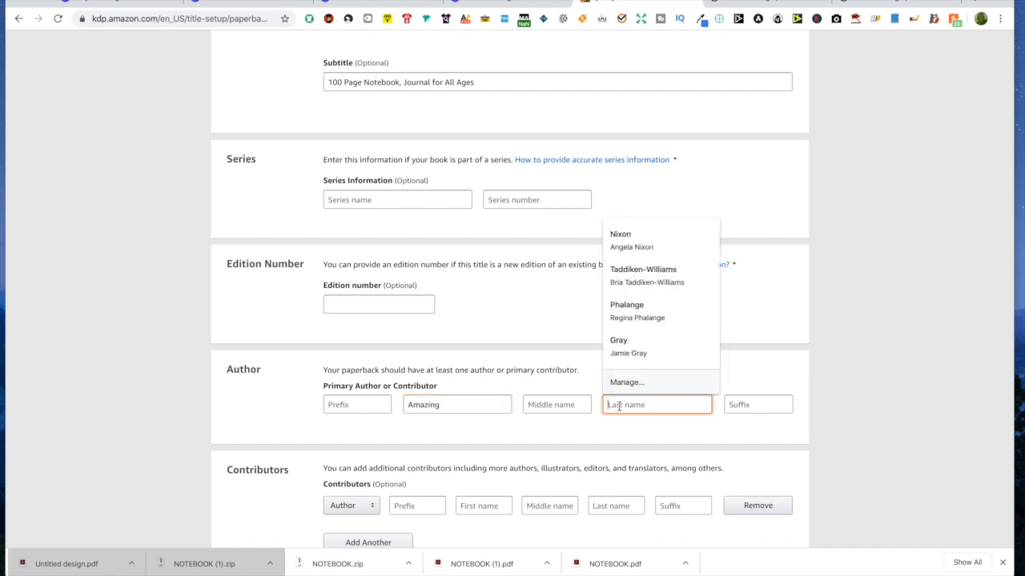
pyautogui.write('Notebooks')
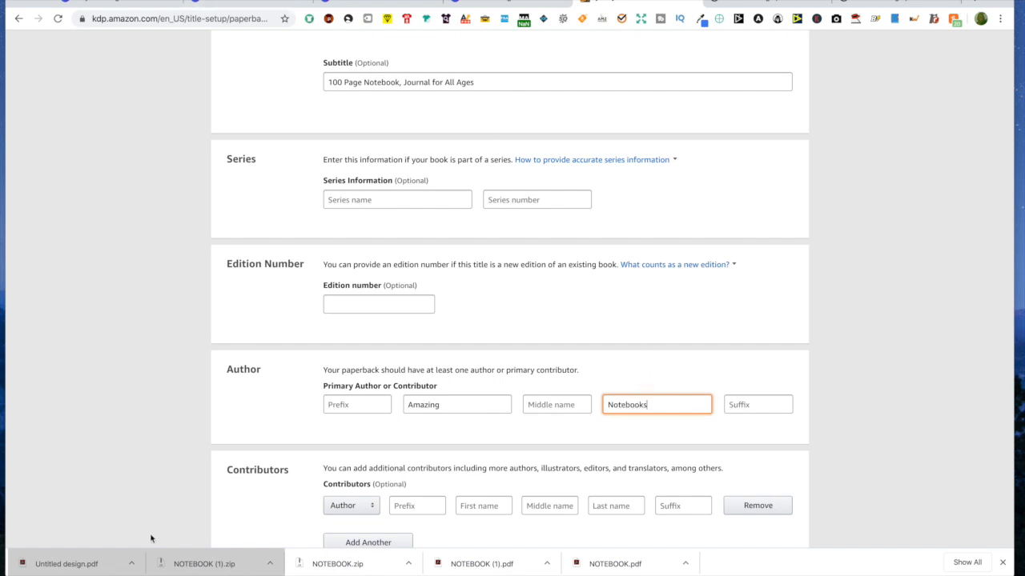
# Step: Review the front and back cover in the downloaded Untitled design.pdf, and return to the paperback setup form
pyautogui.click(91, 570)
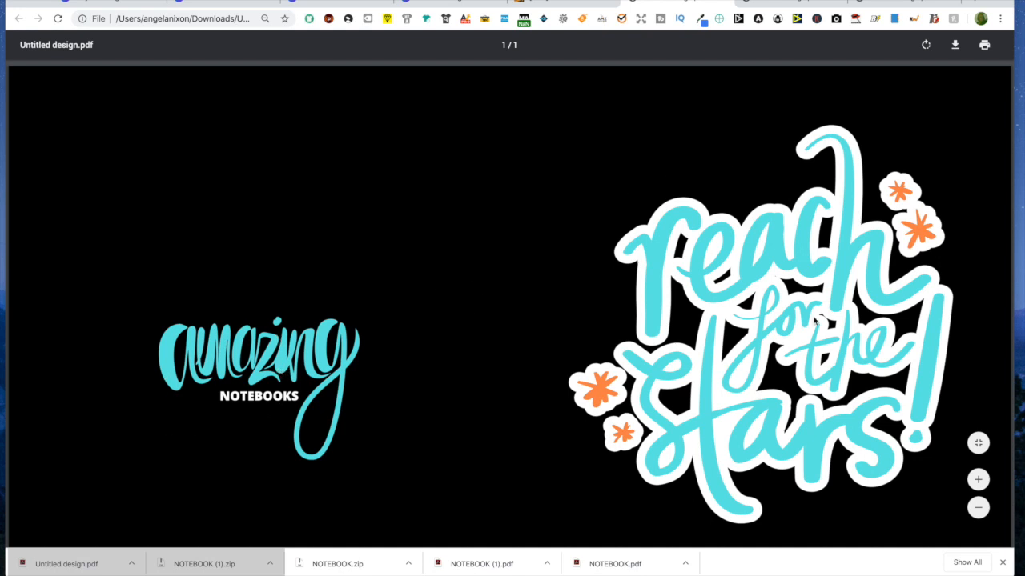
pyautogui.scroll(-3, 759, 344)
pyautogui.scroll(2, 753, 340)
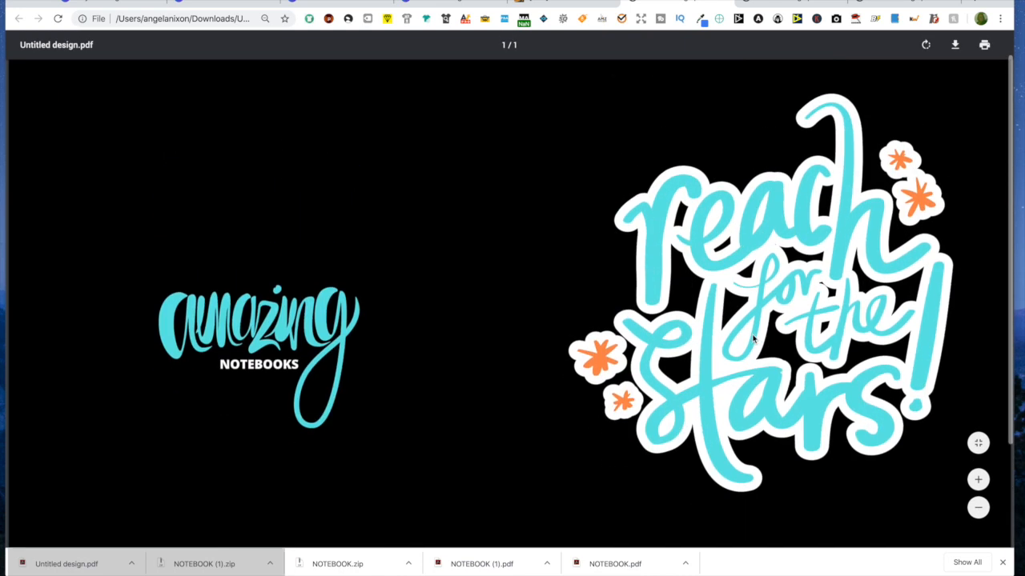
pyautogui.click(585, 4)
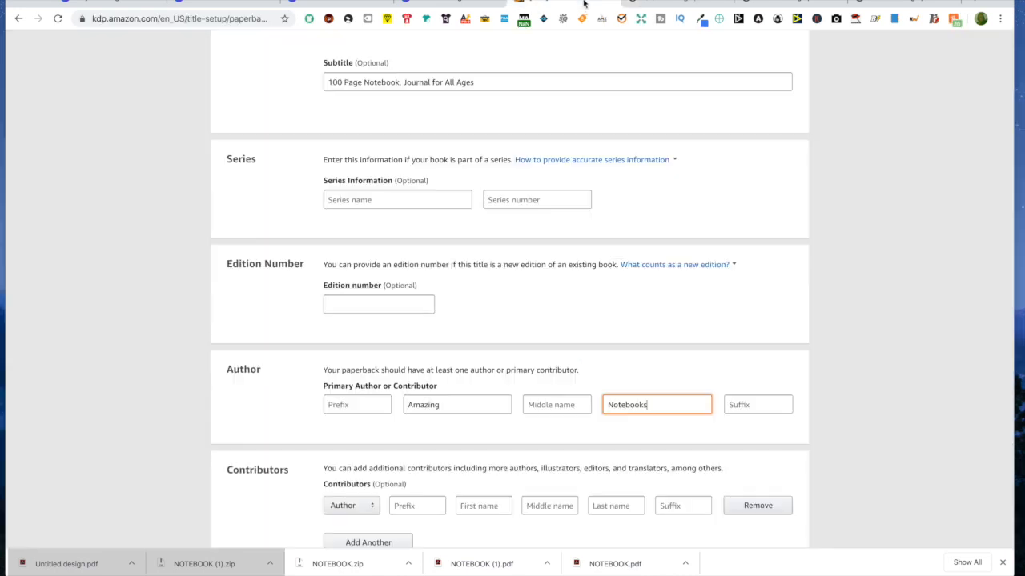
# Step: Begin the book description with "Reach for the the Stars Notebook is a great tool for writers or for journaling. You will love this wide-ruled notebook."
pyautogui.scroll(-5, 501, 374)
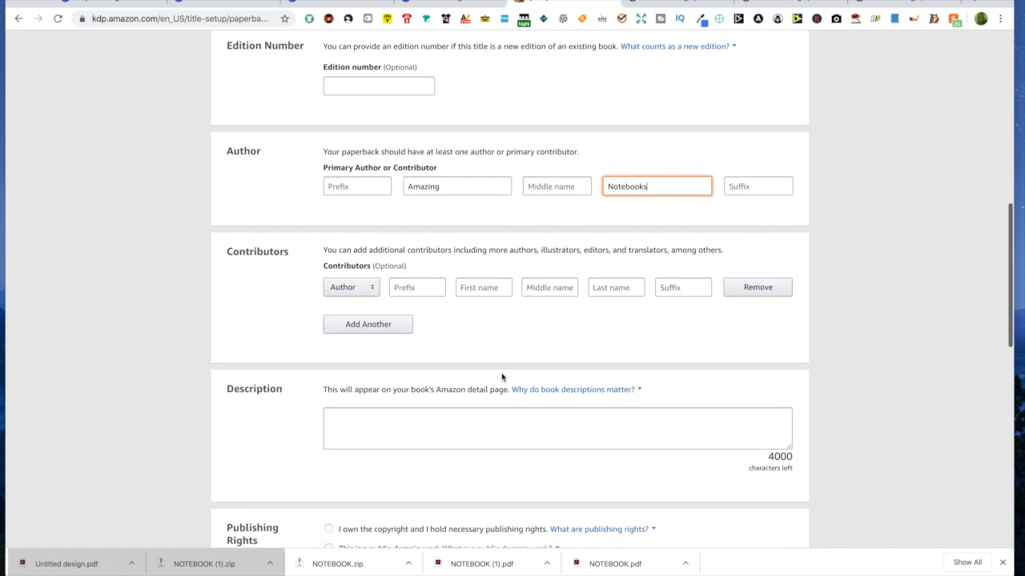
pyautogui.scroll(-2, 502, 376)
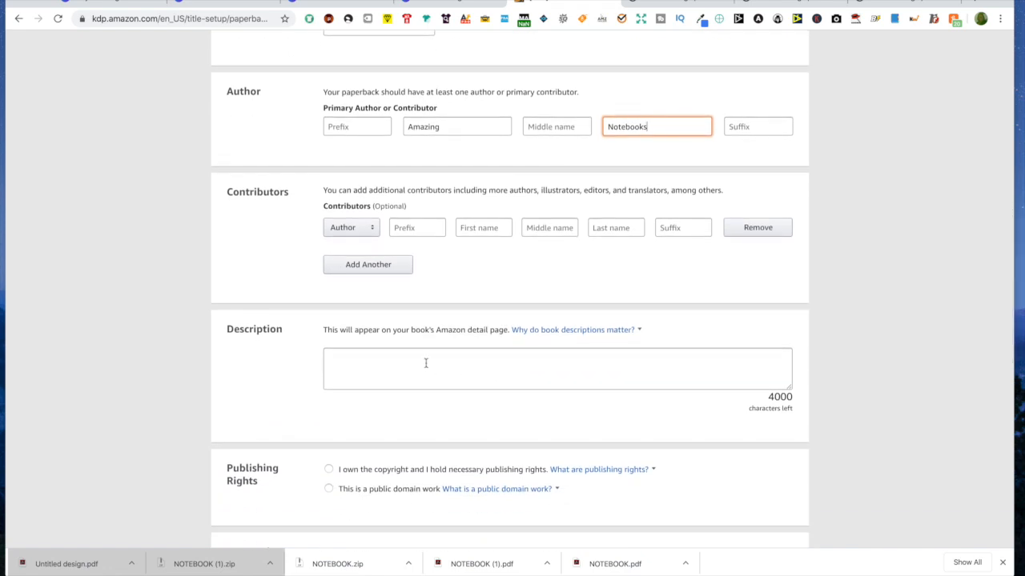
pyautogui.click(405, 358)
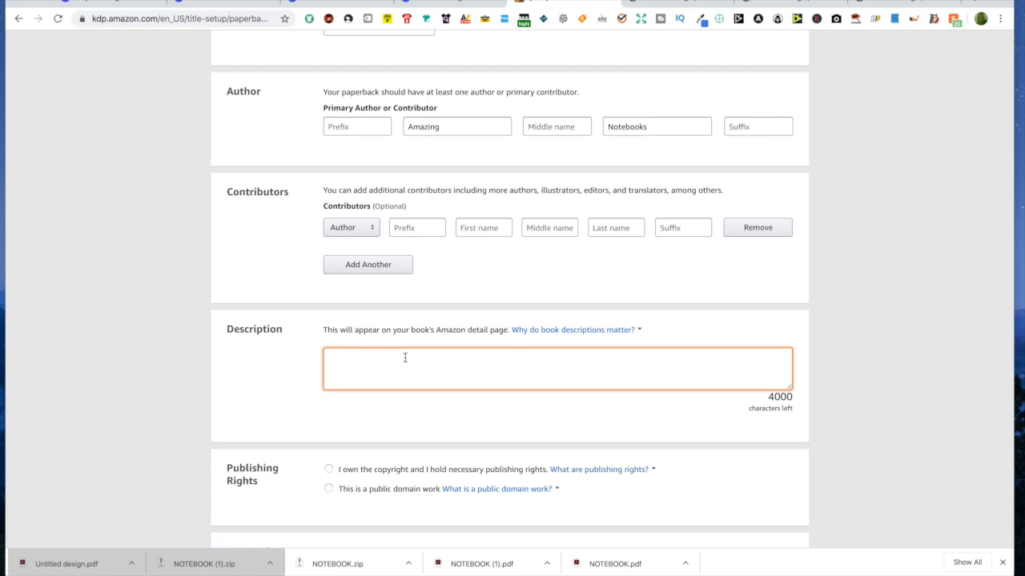
pyautogui.scroll(10, 405, 358)
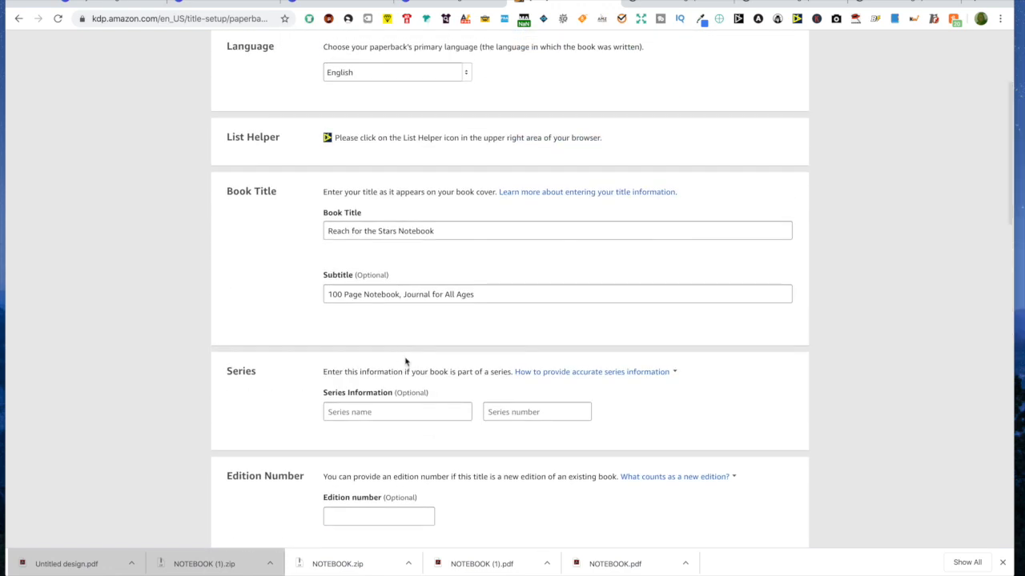
pyautogui.scroll(-10, 405, 362)
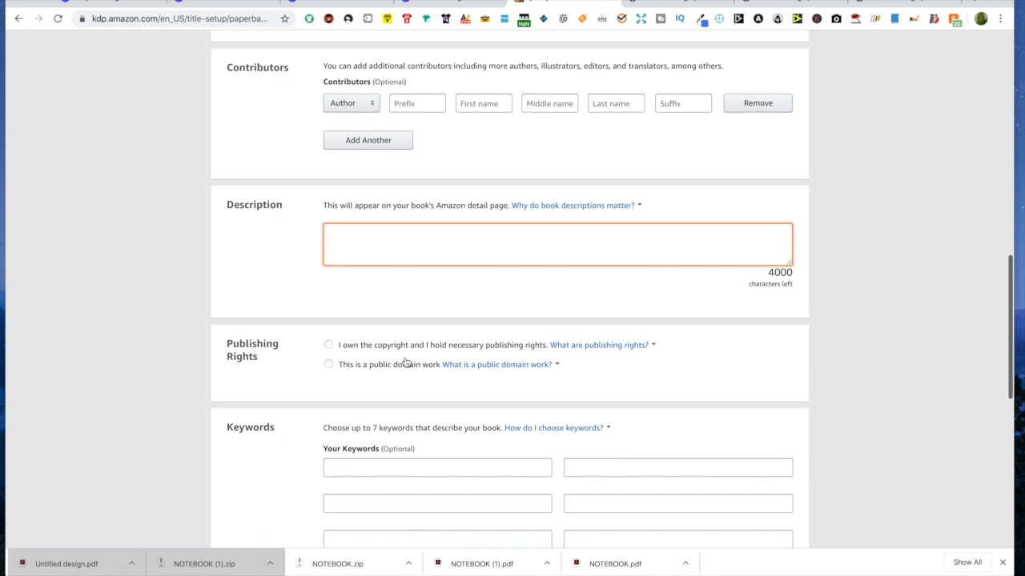
pyautogui.write('Reach')
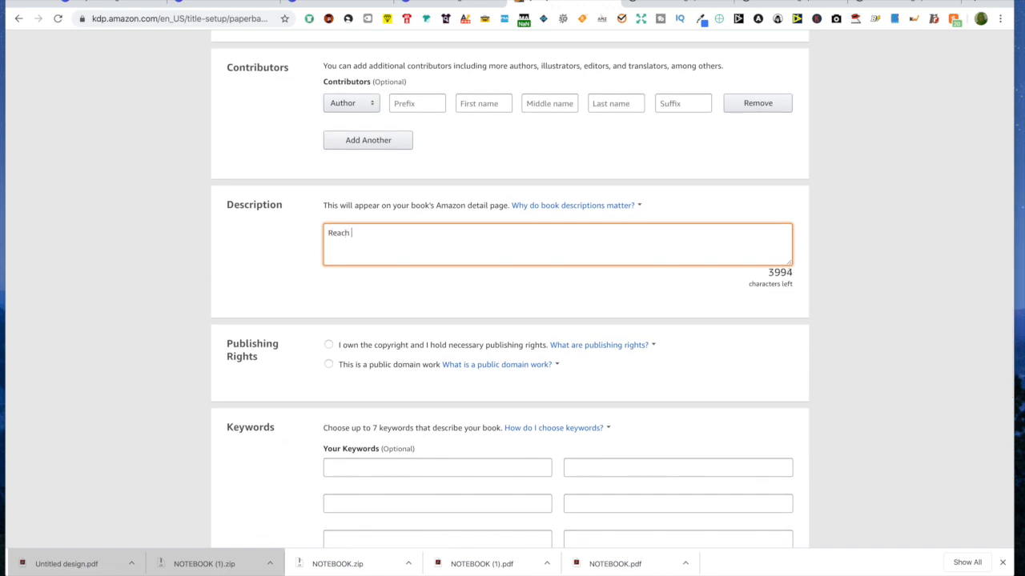
pyautogui.write(' for the the Stars Notebook is ')
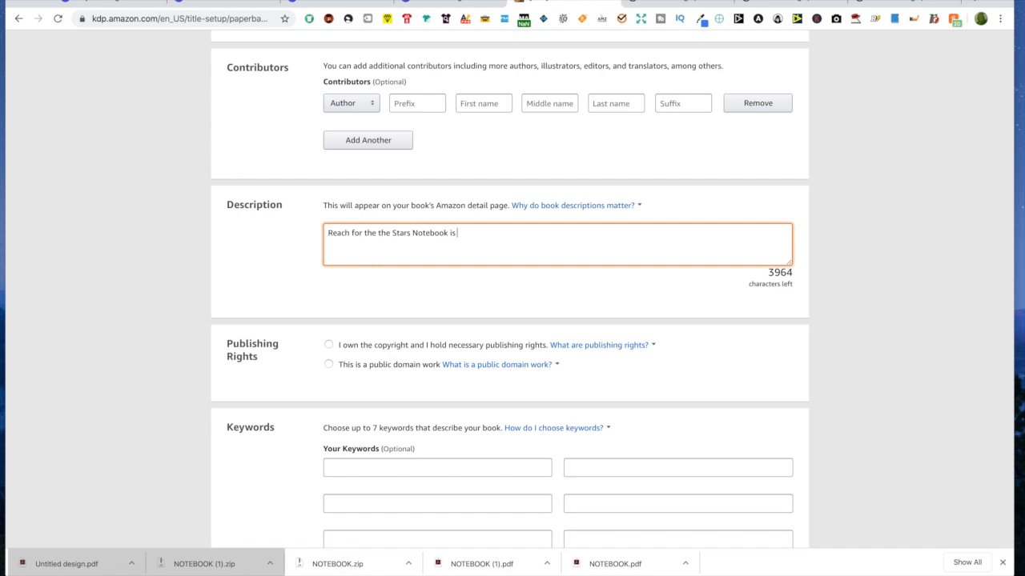
pyautogui.write('a great tool for writers or')
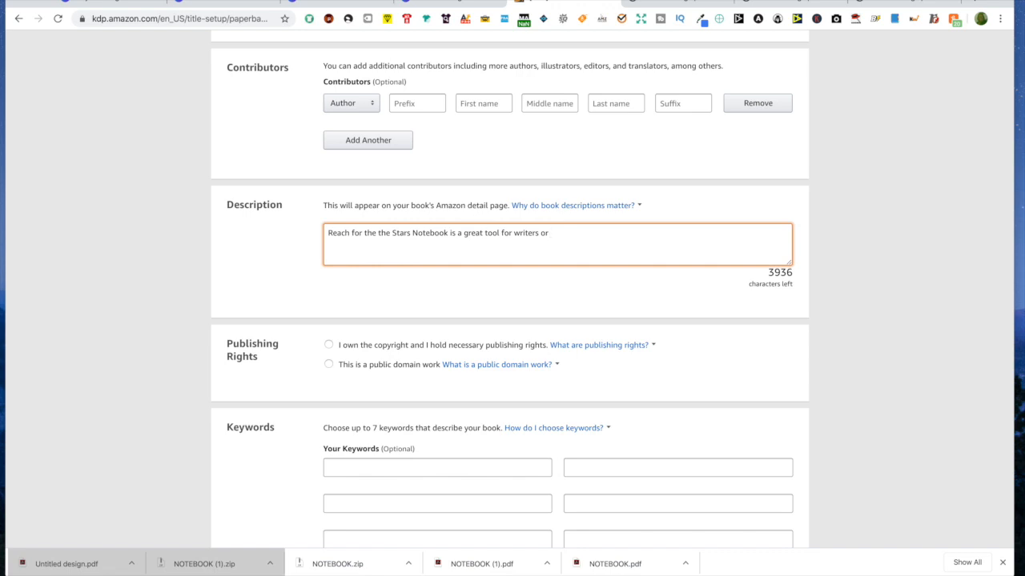
pyautogui.write('for journaling. You will love this wide')
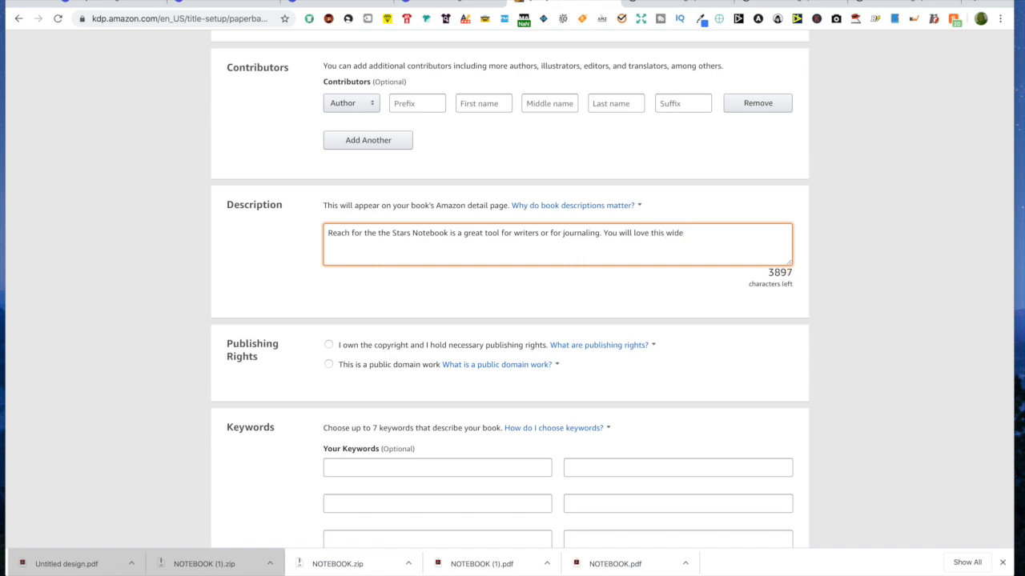
pyautogui.write('-ruled notebook')
pyautogui.press('Return')
pyautogui.press('Return')
# Step: Add the bullet lines "* 8x11.5 Notebook" and "* 100 Pages of Wide Ruled Paper" to the book description
pyautogui.write('*x1')
pyautogui.press('BackSpace')
pyautogui.press('BackSpace')
pyautogui.press('BackSpace')
pyautogui.write('8')
pyautogui.press('BackSpace')
pyautogui.press('BackSpace')
pyautogui.press('BackSpace')
pyautogui.write('* 8x11.5 Notebook')
pyautogui.press('Return')
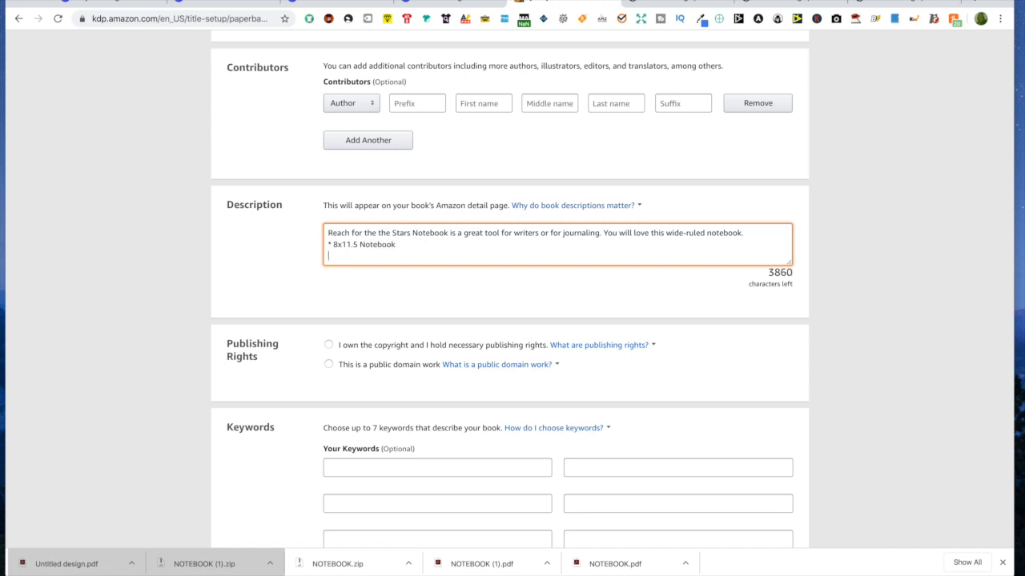
pyautogui.write('* ')
pyautogui.write('Wide Ruled Paper')
pyautogui.click(331, 257)
pyautogui.write('100 Pages of')
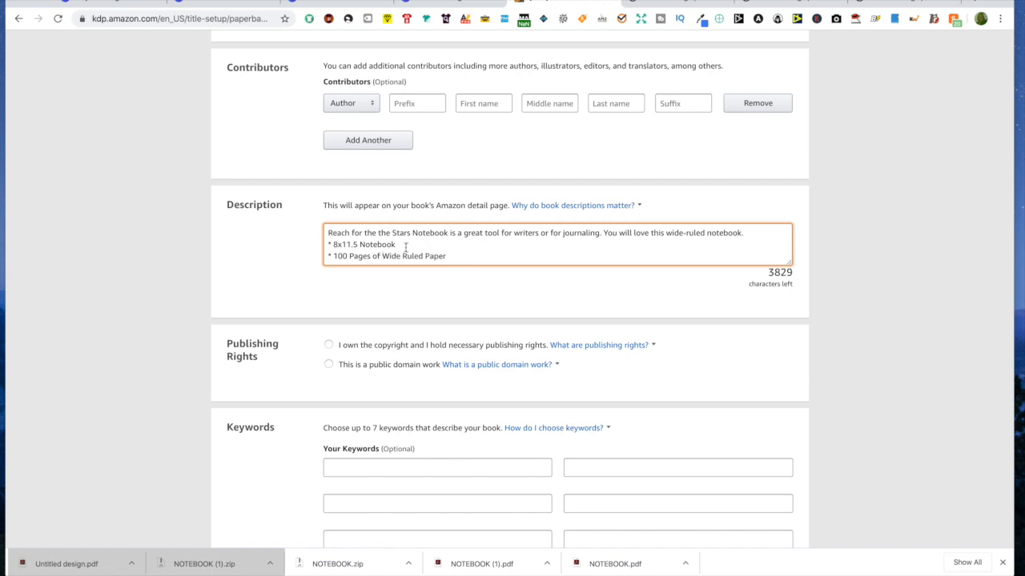
# Step: Insert "Wide Ruled" before "Notebook" in the subtitle so it reads "100 Page Wide Ruled Notebook, Journal for All Ages"
pyautogui.scroll(10, 406, 246)
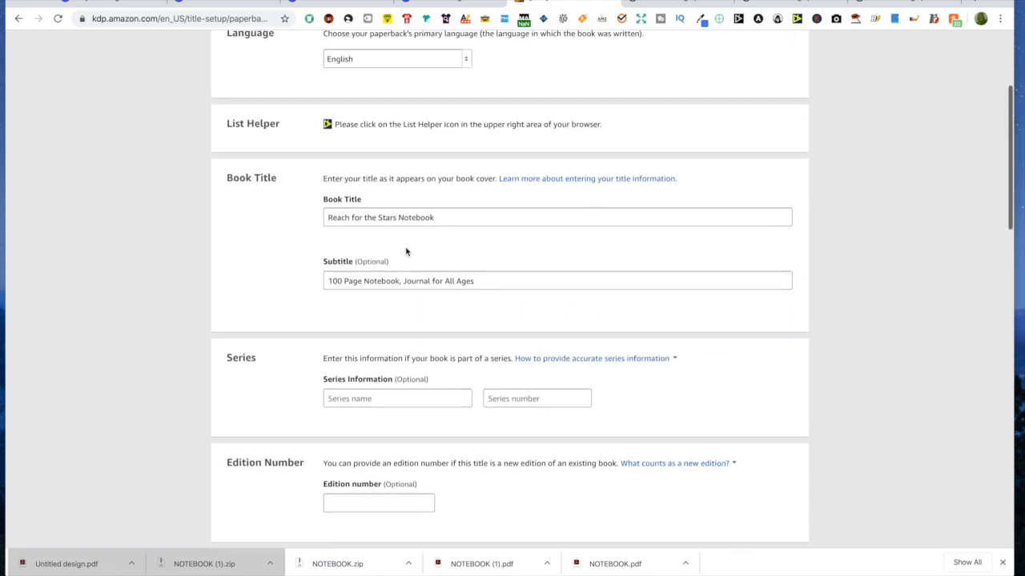
pyautogui.scroll(1, 406, 251)
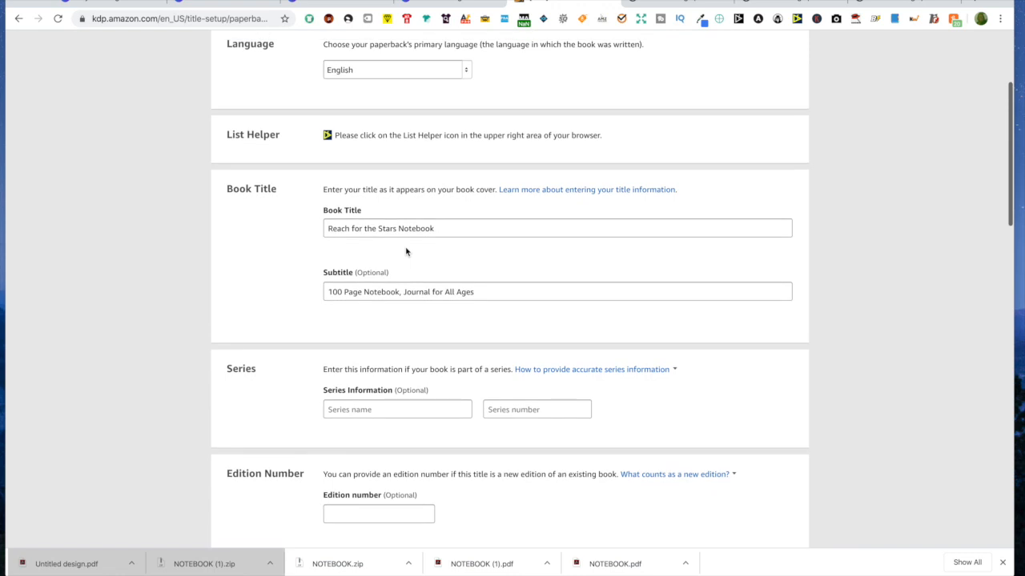
pyautogui.click(364, 293)
pyautogui.write('Wide')
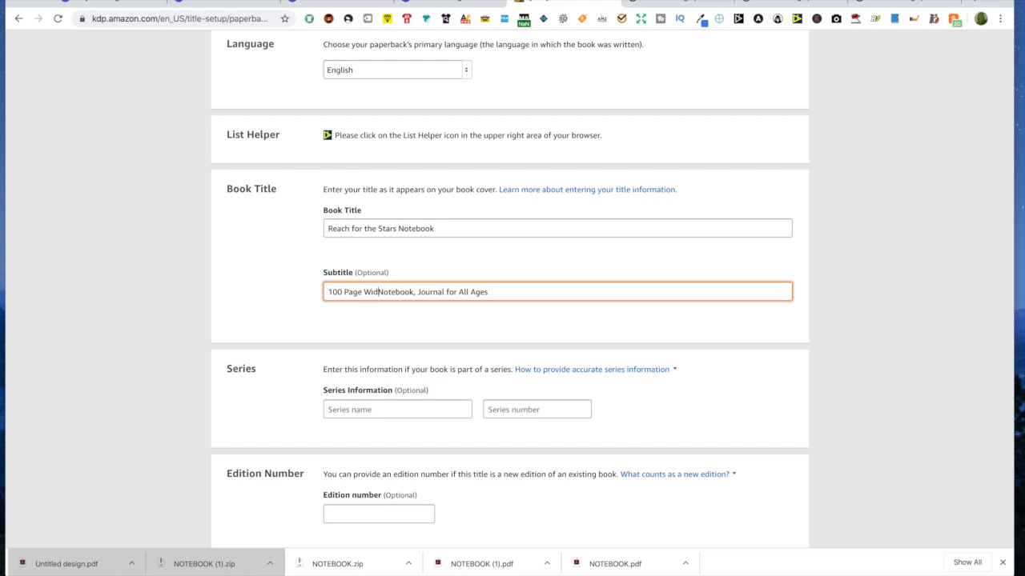
pyautogui.write(' Ruled')
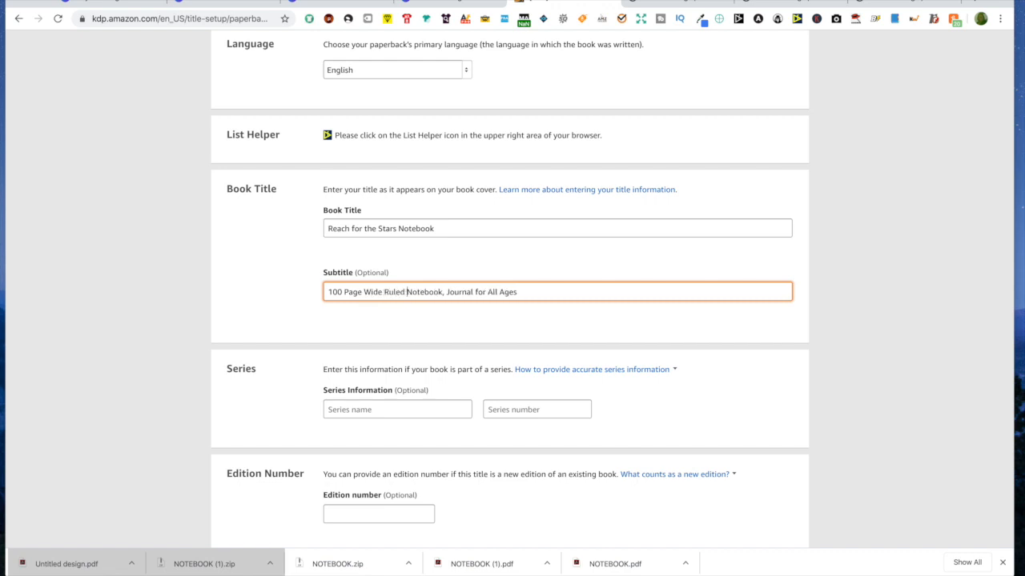
# Step: Set the publishing rights to owning the copyright and holding the necessary publishing rights
pyautogui.scroll(-7, 521, 279)
pyautogui.scroll(-3, 522, 279)
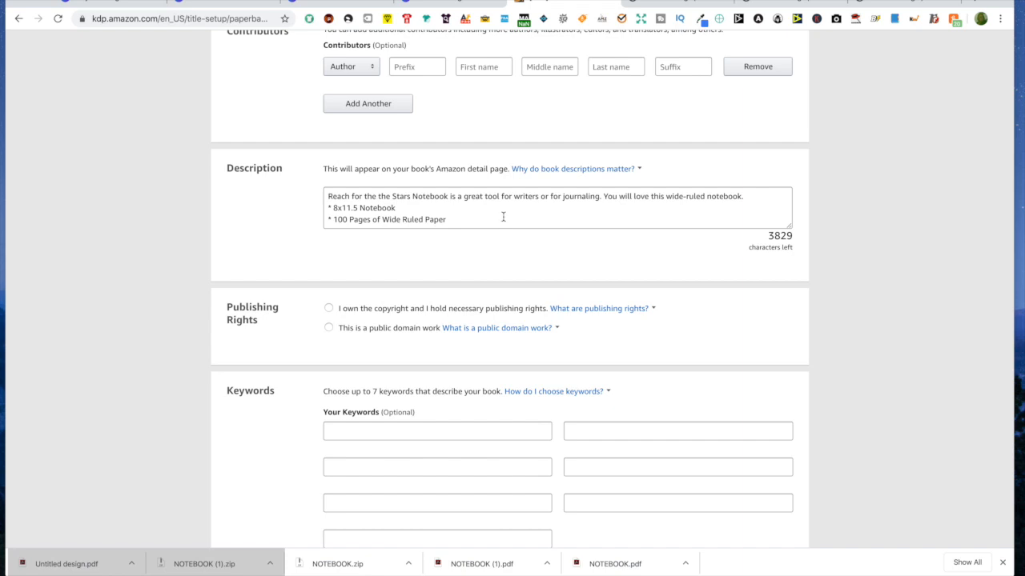
pyautogui.scroll(-2, 503, 216)
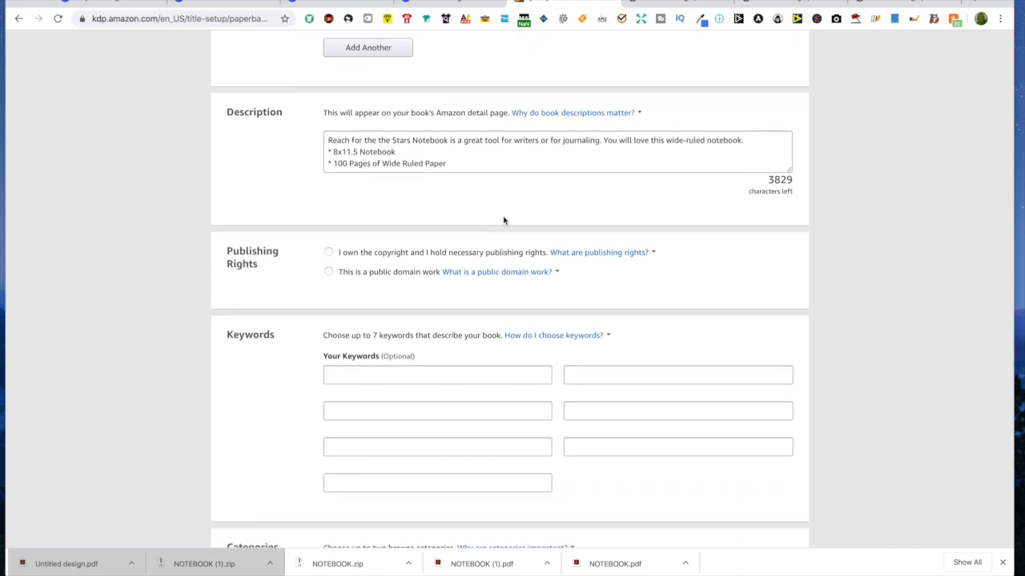
pyautogui.click(328, 253)
# Step: Enter "school notebook" as the first keyword, and make the second keyword field ready for entry
pyautogui.click(344, 379)
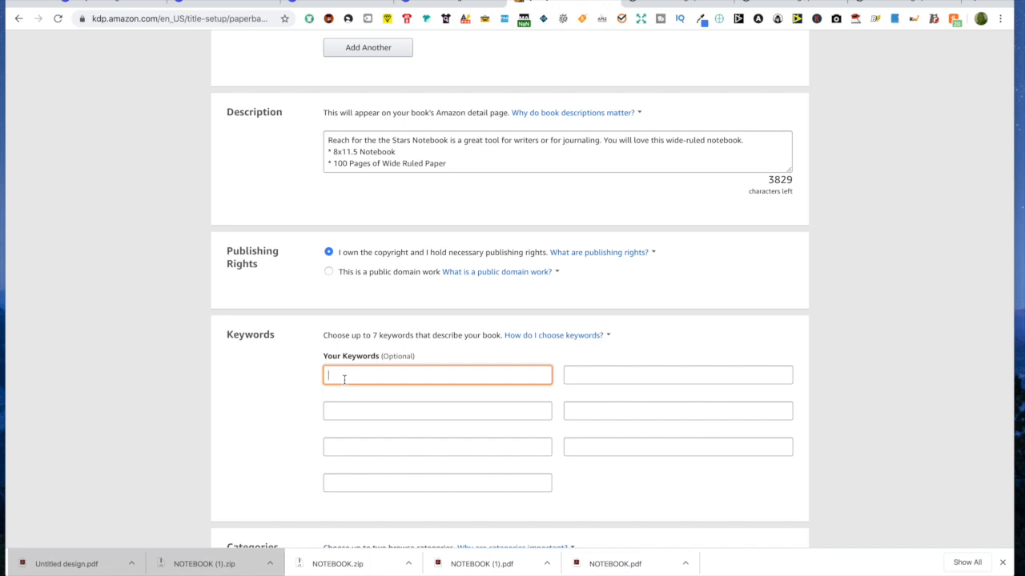
pyautogui.write('school notebook')
pyautogui.press('Return')
pyautogui.scroll(-1, 282, 352)
pyautogui.click(282, 446)
pyautogui.scroll(-9, 347, 439)
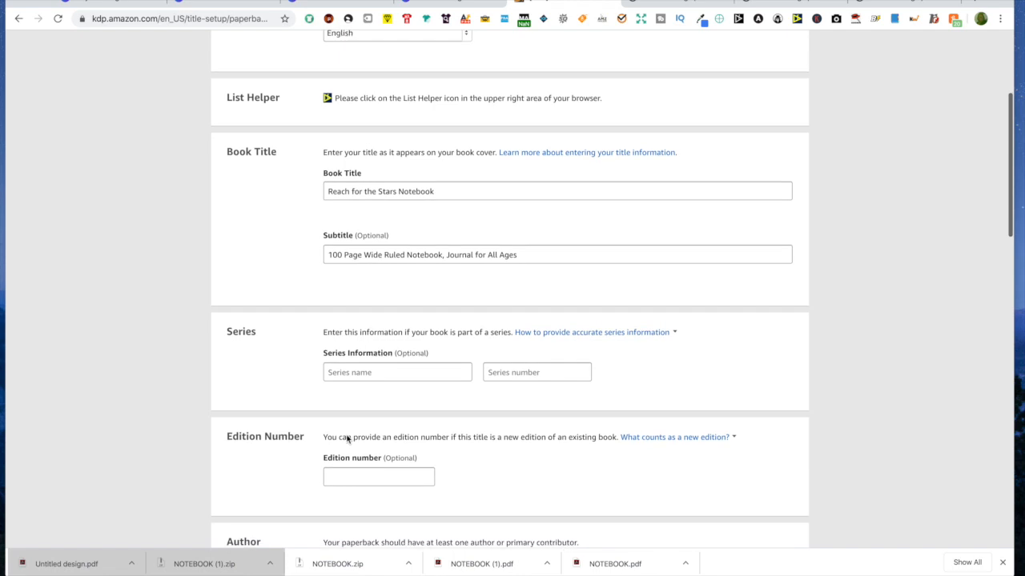
pyautogui.scroll(-3, 347, 435)
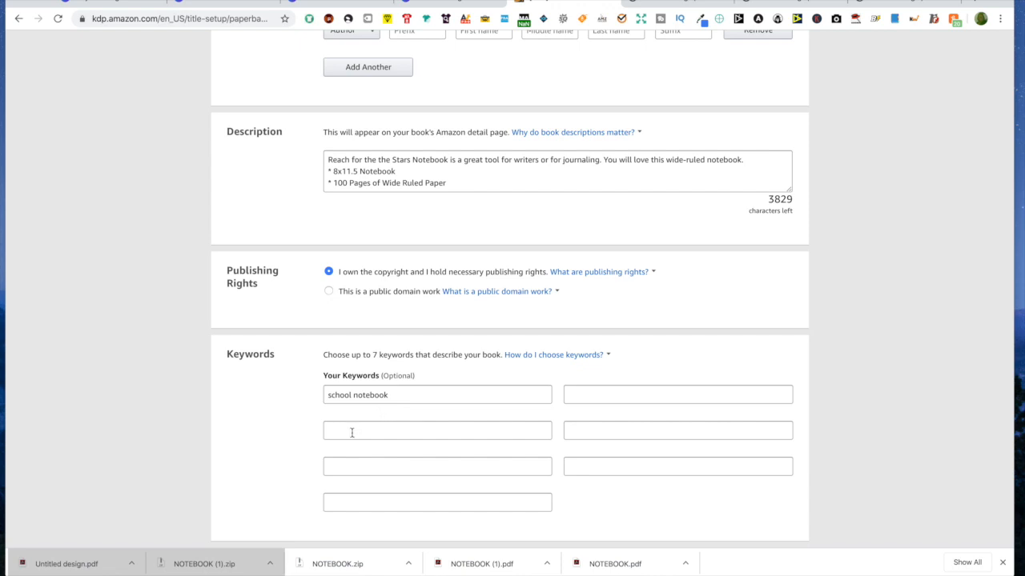
pyautogui.click(345, 432)
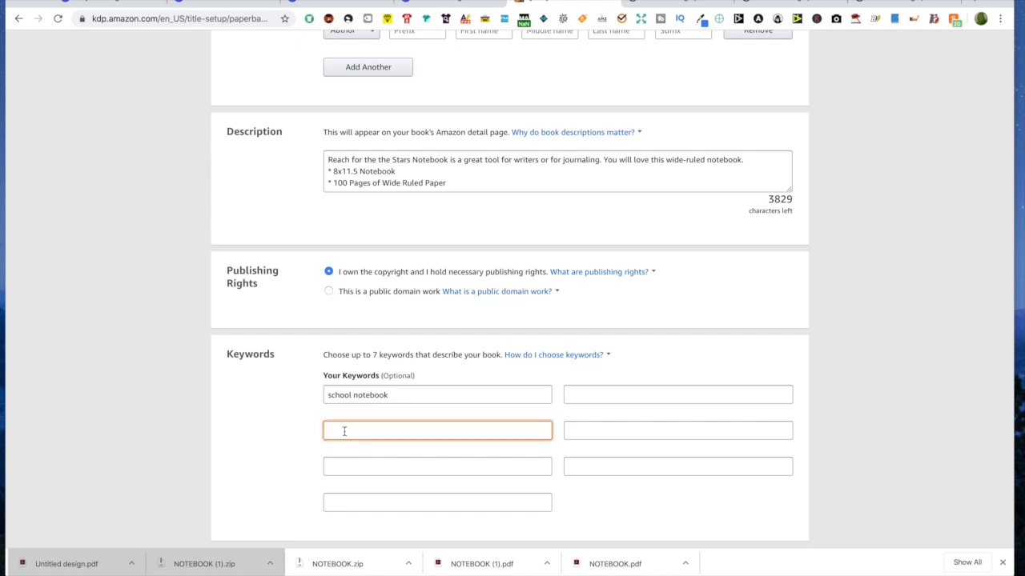
pyautogui.write('Reach f')
pyautogui.press('BackSpace')
pyautogui.press('BackSpace')
pyautogui.press('BackSpace')
pyautogui.press('BackSpace')
pyautogui.press('BackSpace')
pyautogui.press('BackSpace')
pyautogui.press('BackSpace')
# Step: Enter "journal", "wide ruled" and "note taking" as keywords in the fields below "school notebook"
pyautogui.write('journal')
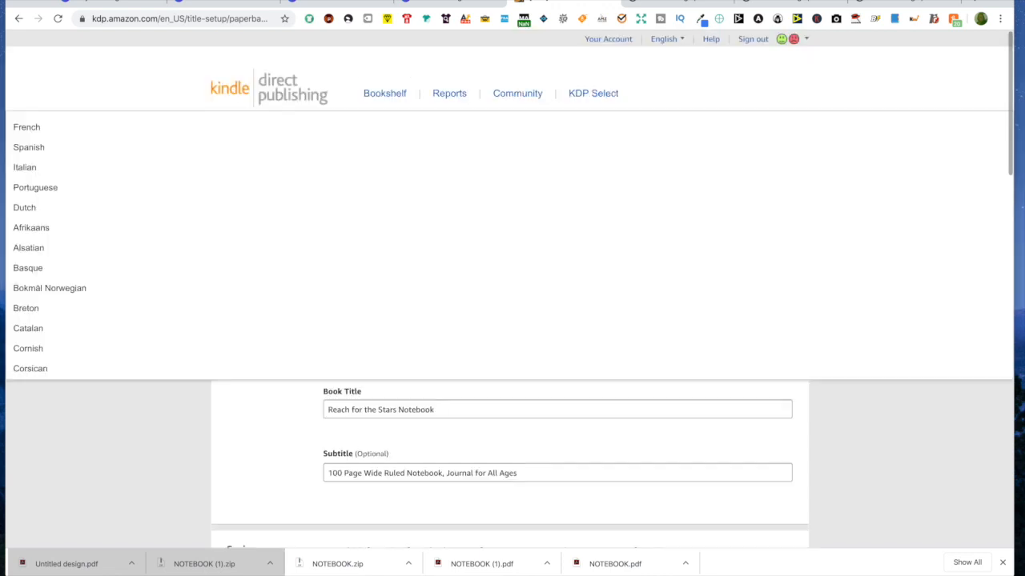
pyautogui.click(302, 458)
pyautogui.scroll(-15, 336, 392)
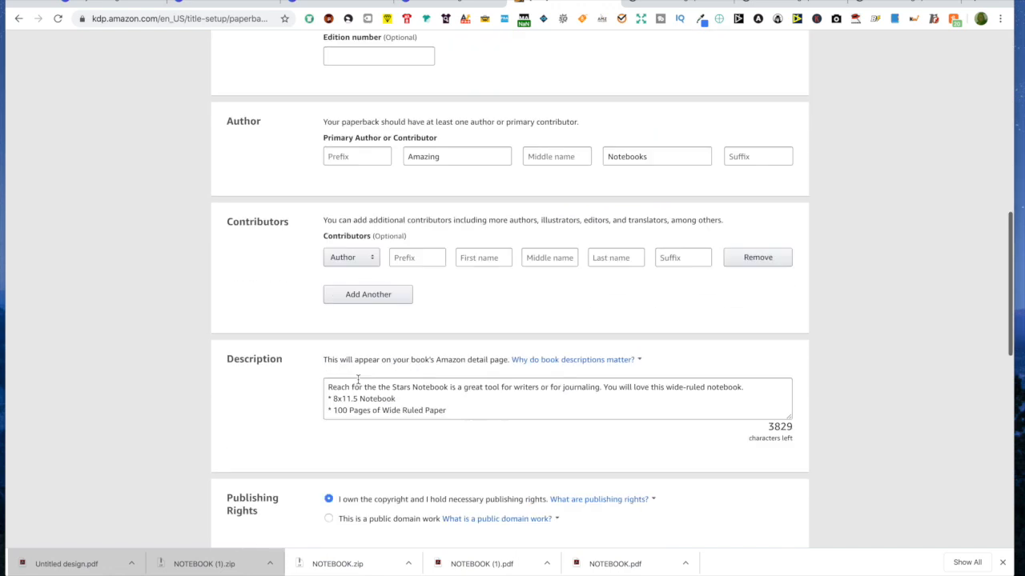
pyautogui.scroll(-1, 358, 385)
pyautogui.click(357, 377)
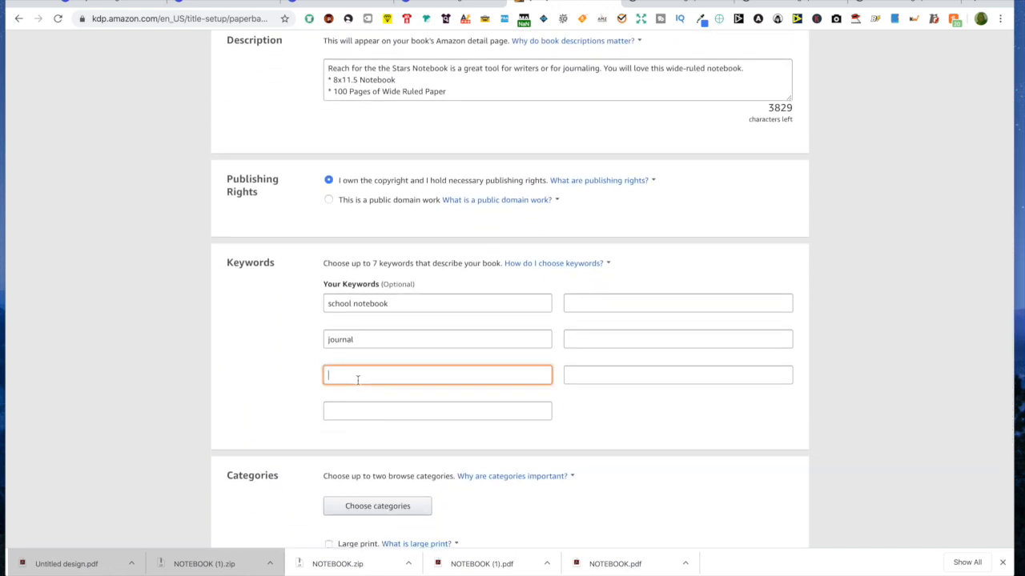
pyautogui.write('wide rule3d')
pyautogui.press('BackSpace')
pyautogui.press('BackSpace')
pyautogui.write('d')
pyautogui.click(349, 413)
pyautogui.write('note taking')
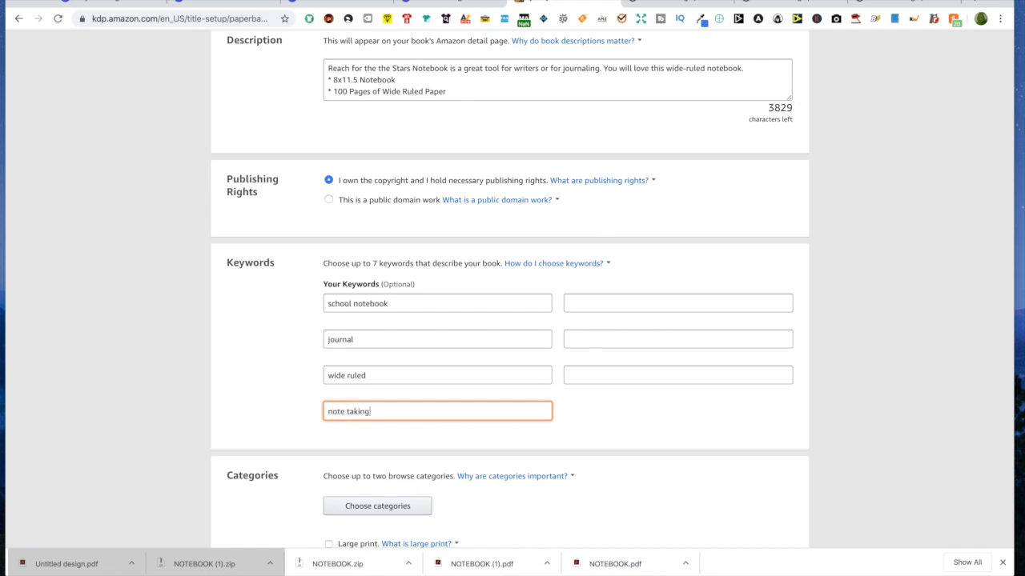
# Step: Fill the remaining three keyword fields with "writers", "journaling" and "students"
pyautogui.click(585, 306)
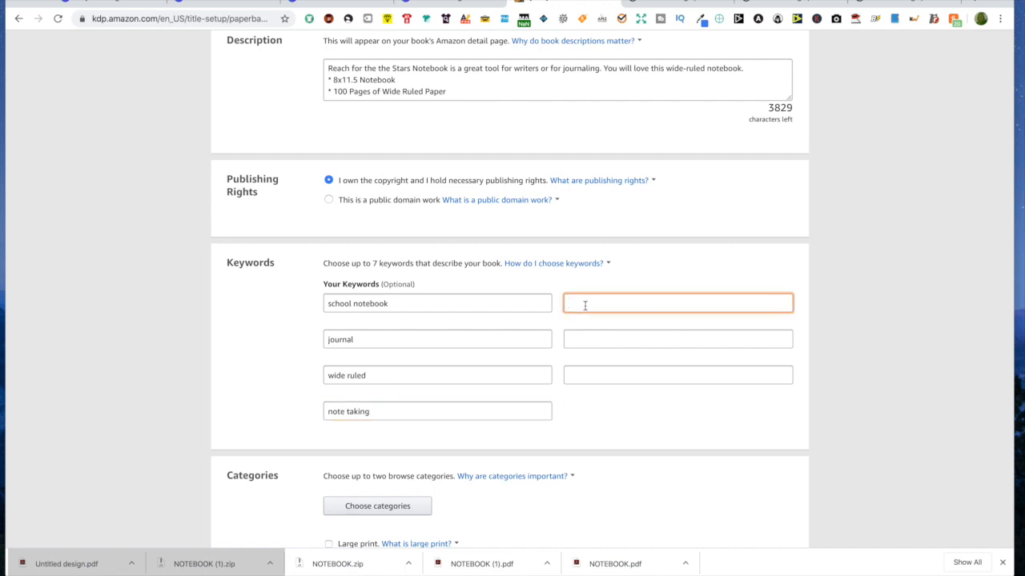
pyautogui.scroll(1, 585, 306)
pyautogui.write('wr')
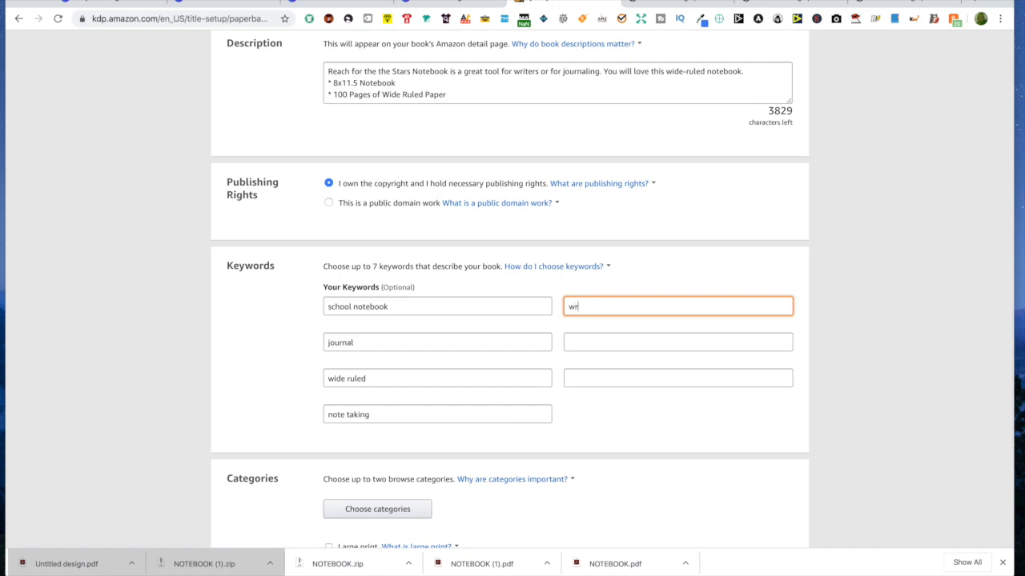
pyautogui.write('iters')
pyautogui.click(594, 341)
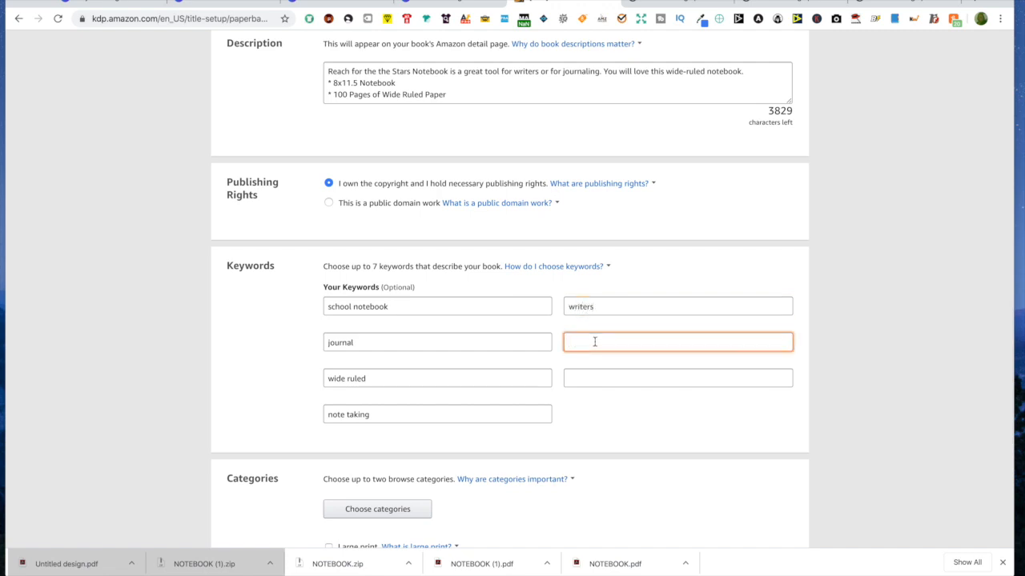
pyautogui.write('journaling')
pyautogui.click(581, 378)
pyautogui.write('students')
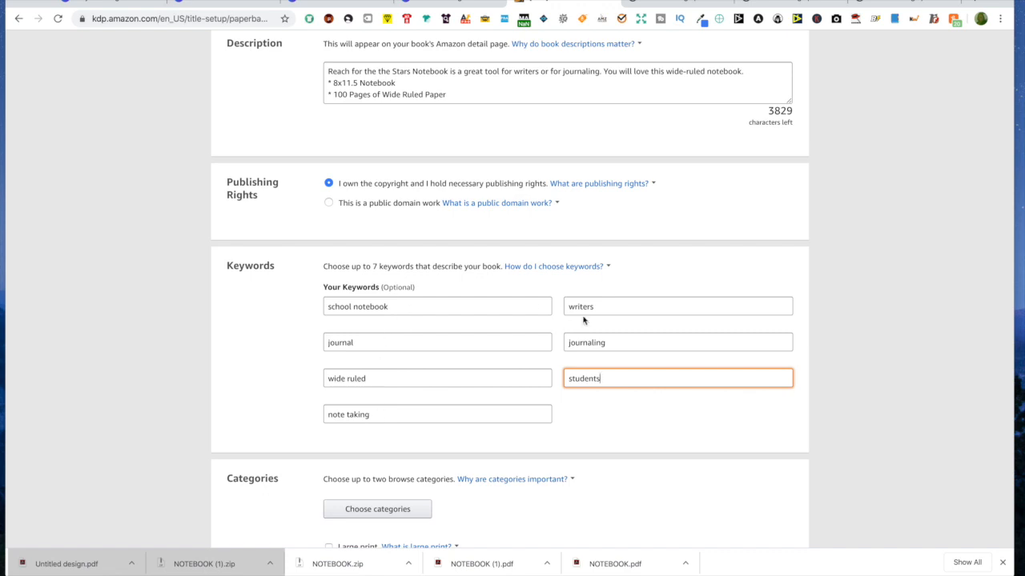
# Step: Extend the "writers" keyword to "writers journalists poetry artist"
pyautogui.click(612, 307)
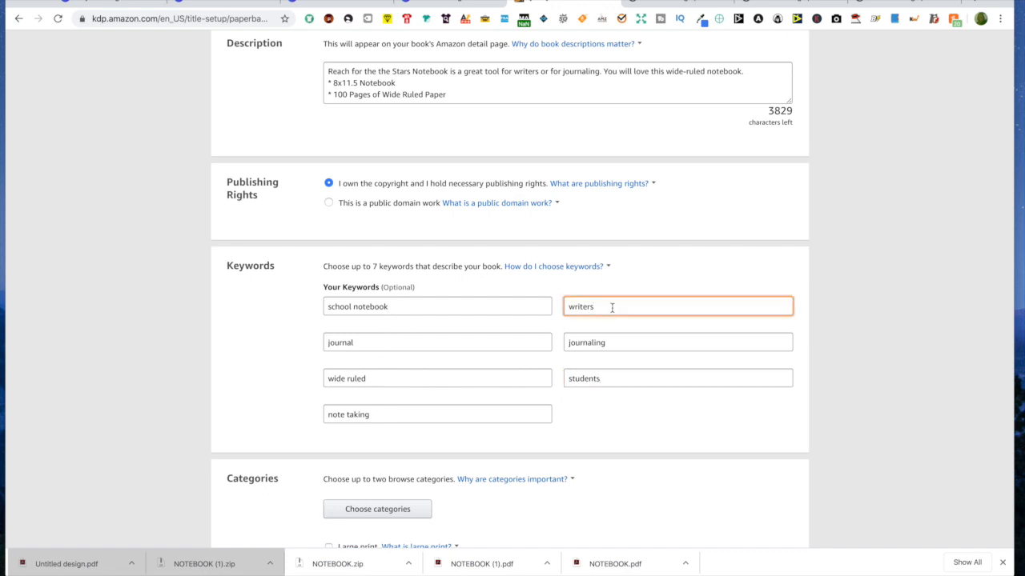
pyautogui.write('journalists poetry artist')
pyautogui.scroll(-2, 483, 405)
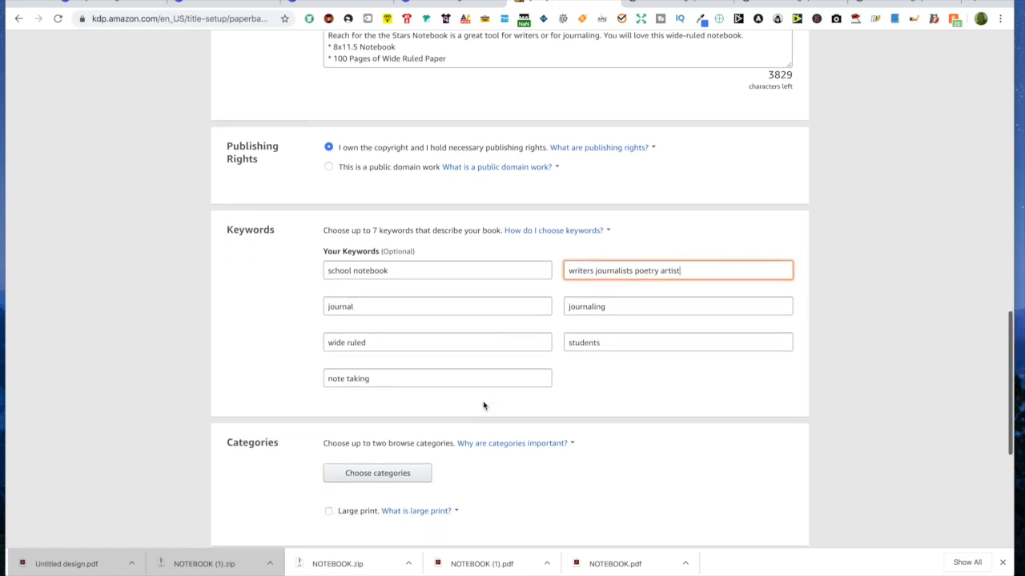
pyautogui.scroll(-5, 558, 231)
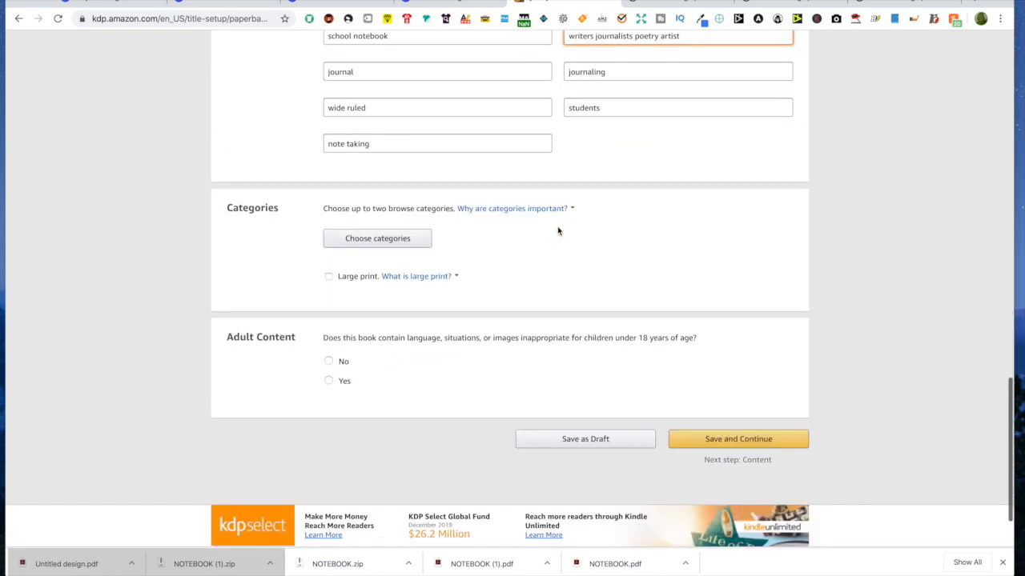
# Step: Start choosing the book's browse categories and expand Nonfiction and its Self-Help subcategories
pyautogui.click(411, 238)
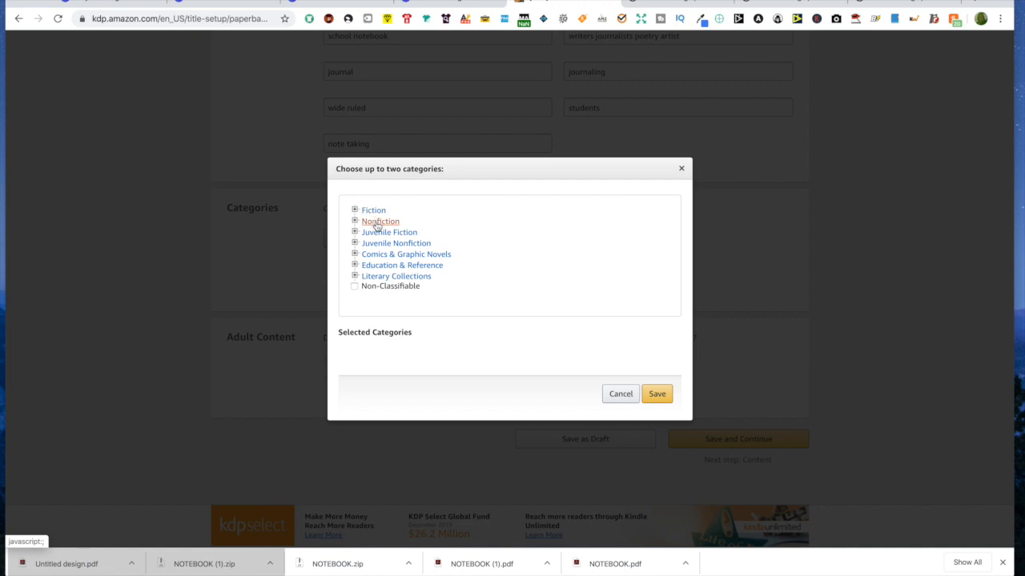
pyautogui.click(377, 222)
pyautogui.scroll(-1, 403, 246)
pyautogui.scroll(-3, 404, 247)
pyautogui.scroll(-4, 403, 247)
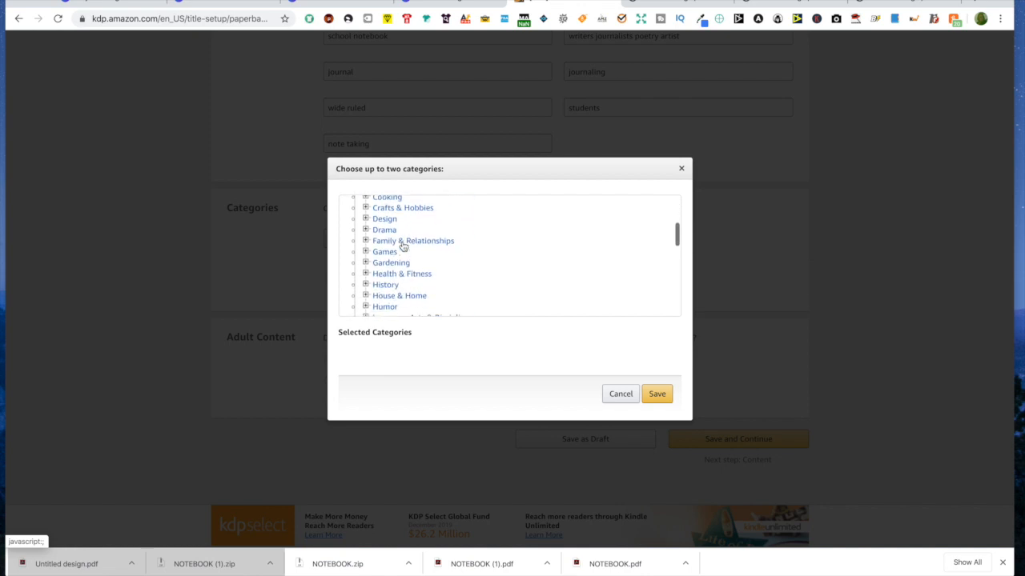
pyautogui.scroll(-2, 403, 246)
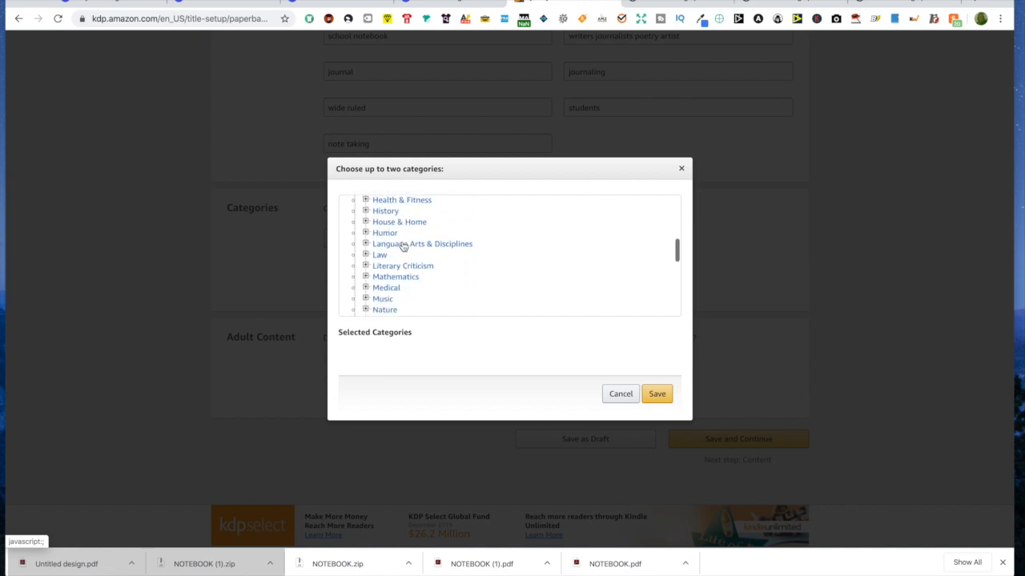
pyautogui.scroll(-3, 404, 246)
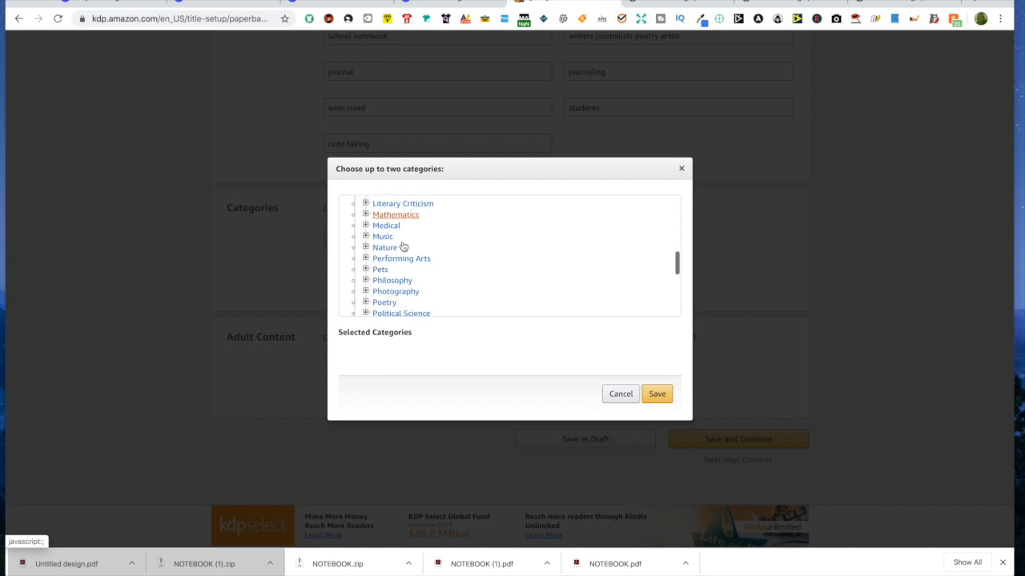
pyautogui.scroll(-1, 403, 247)
pyautogui.scroll(-2, 403, 246)
pyautogui.click(393, 294)
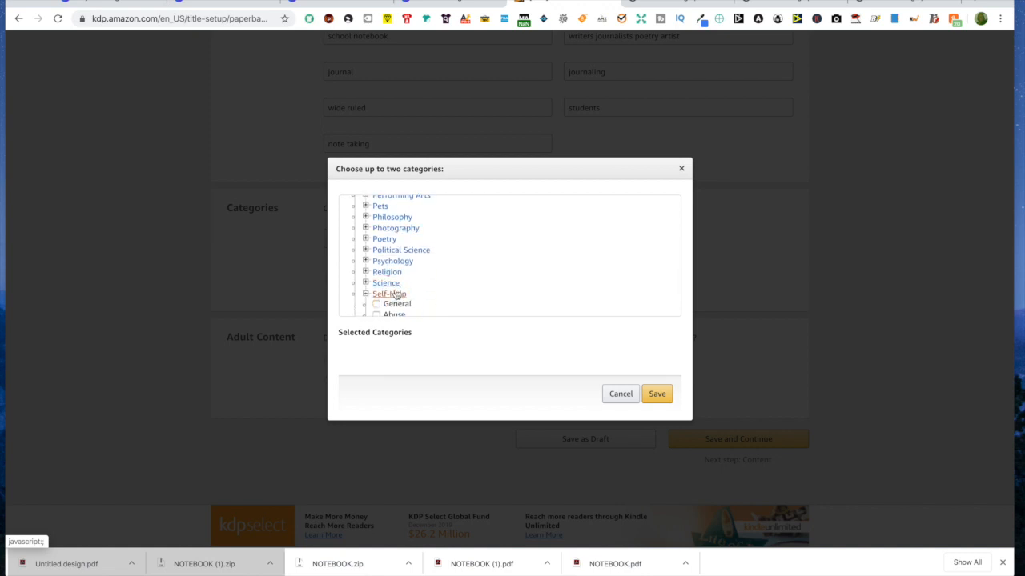
# Step: Select General and Creativity under Nonfiction > Self-Help as the book's two categories
pyautogui.scroll(-3, 422, 234)
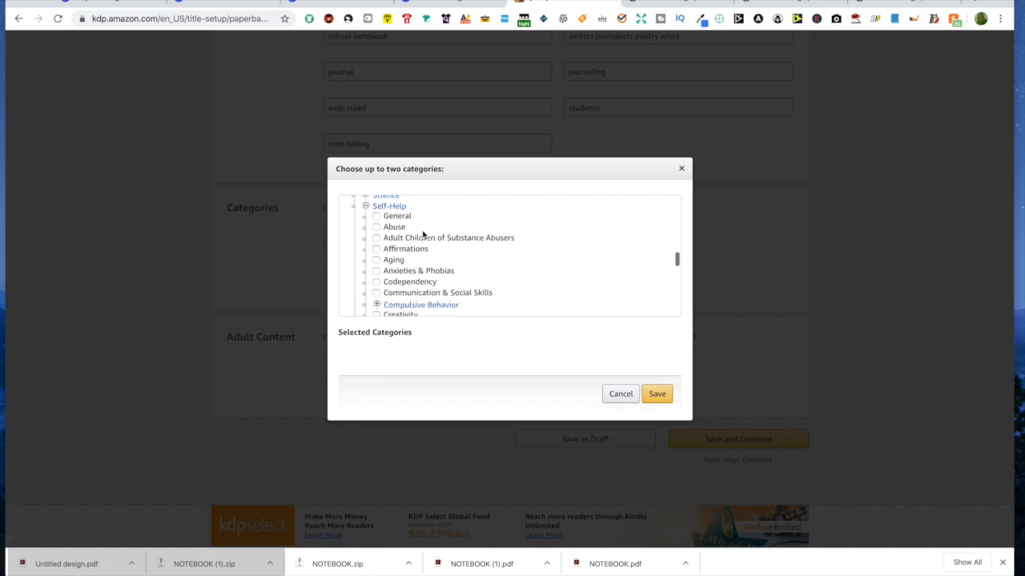
pyautogui.click(376, 216)
pyautogui.scroll(-1, 405, 232)
pyautogui.scroll(-2, 404, 232)
pyautogui.click(376, 240)
# Step: Replace the Self-Help > General category with Self-Help > Motivational & Inspirational
pyautogui.scroll(-2, 477, 292)
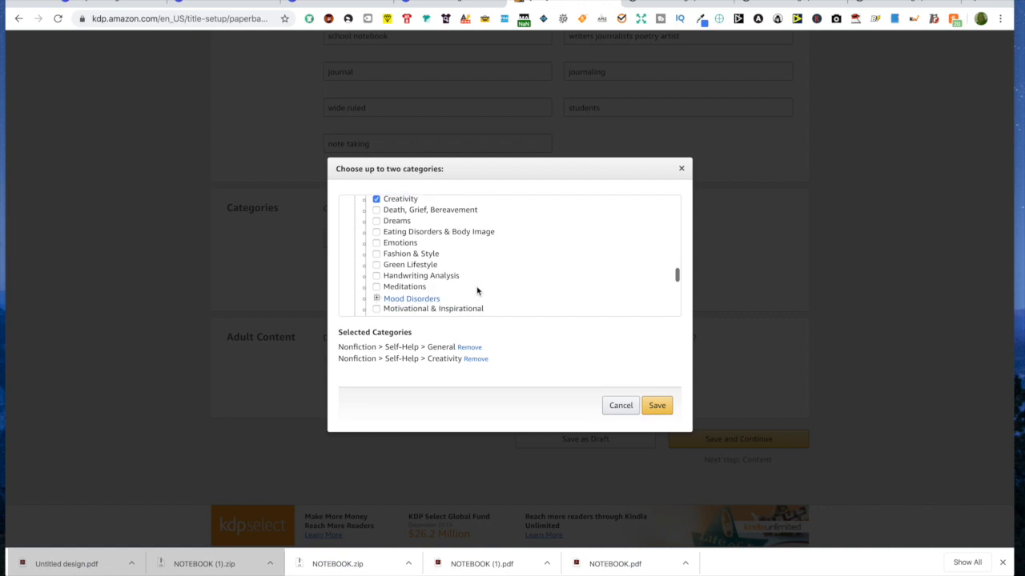
pyautogui.scroll(-3, 412, 248)
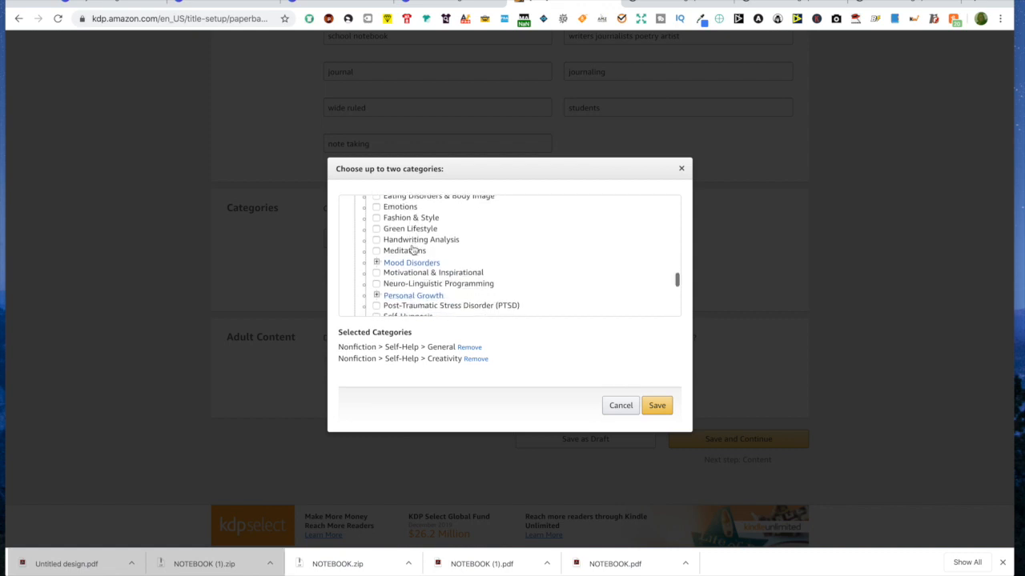
pyautogui.scroll(-1, 412, 248)
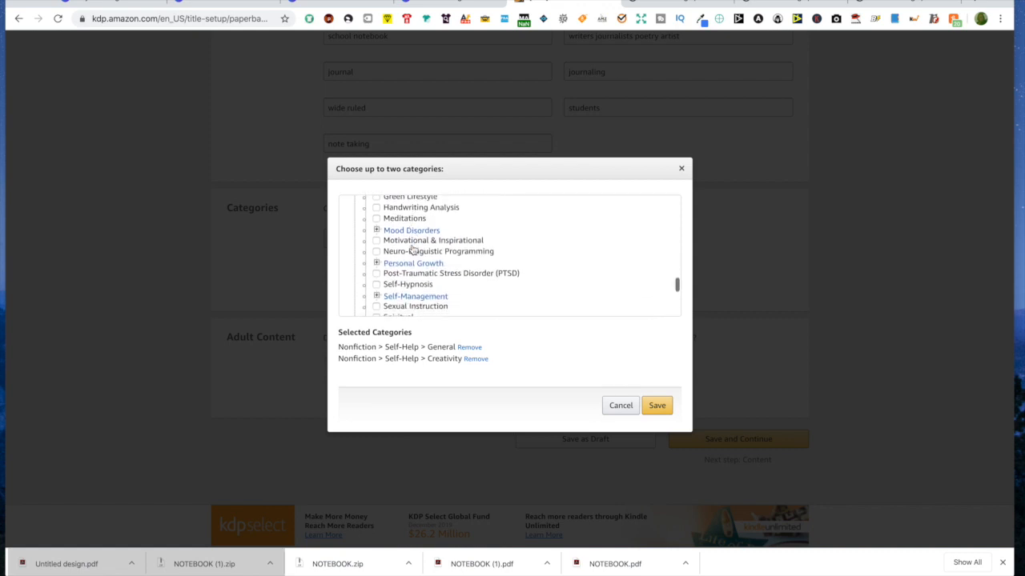
pyautogui.click(470, 347)
pyautogui.click(376, 241)
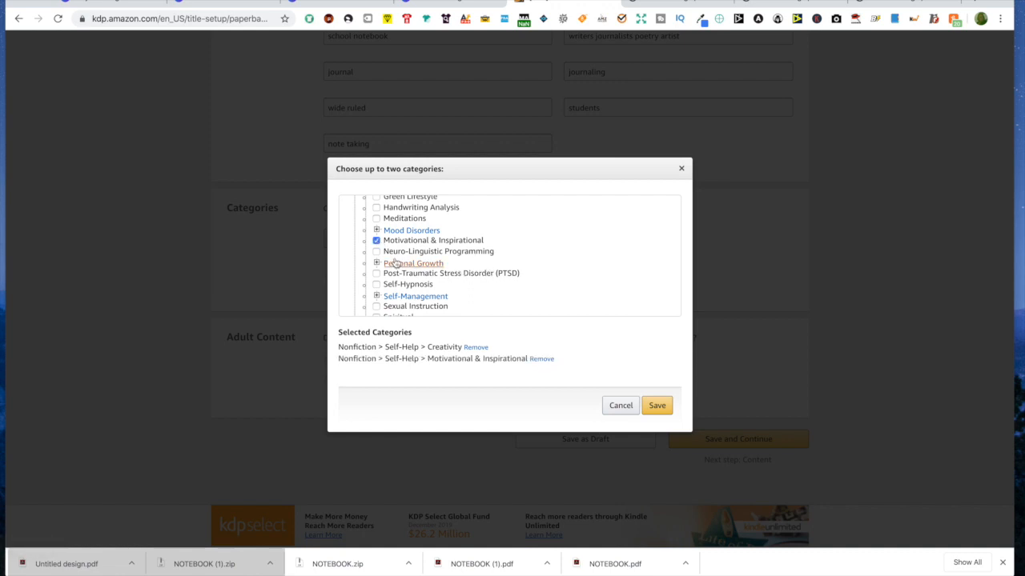
# Step: Look through the Personal Growth subcategories of Self-Help, and save the two chosen categories
pyautogui.click(376, 263)
pyautogui.scroll(-2, 421, 286)
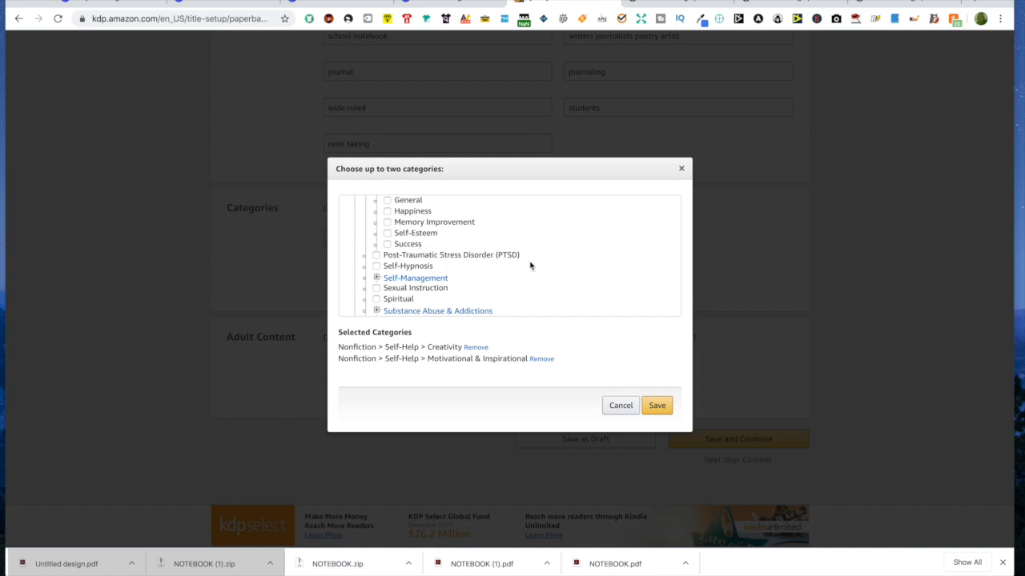
pyautogui.scroll(-1, 530, 266)
pyautogui.click(656, 406)
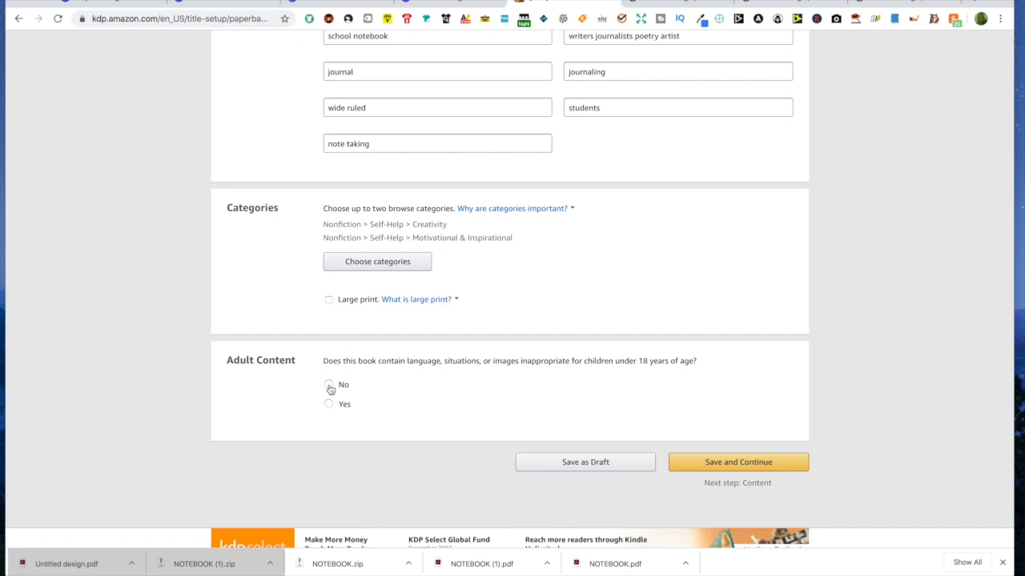
# Step: Save the paperback details, continue to the content page and assign the book a free KDP ISBN
pyautogui.click(697, 463)
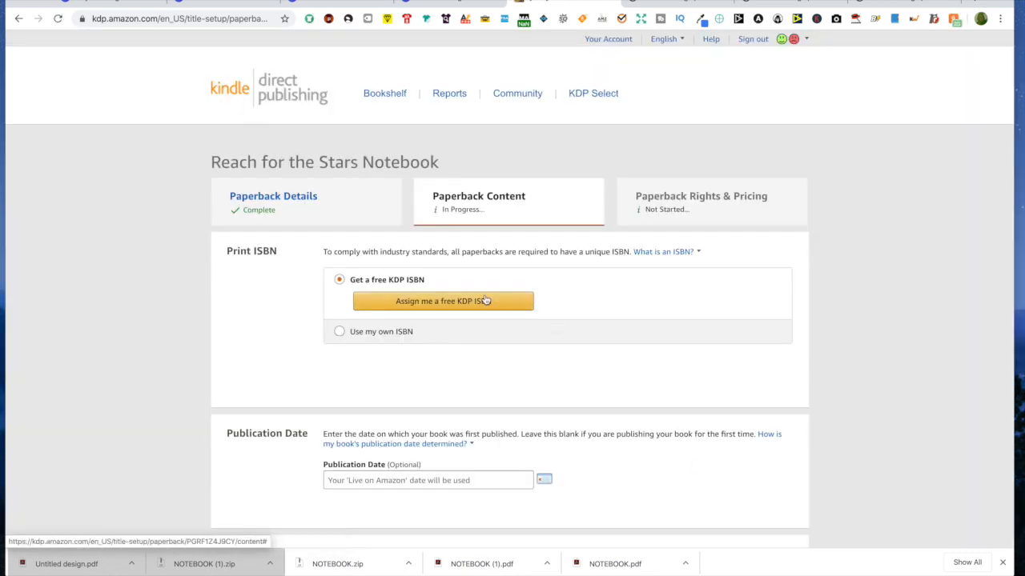
pyautogui.click(485, 302)
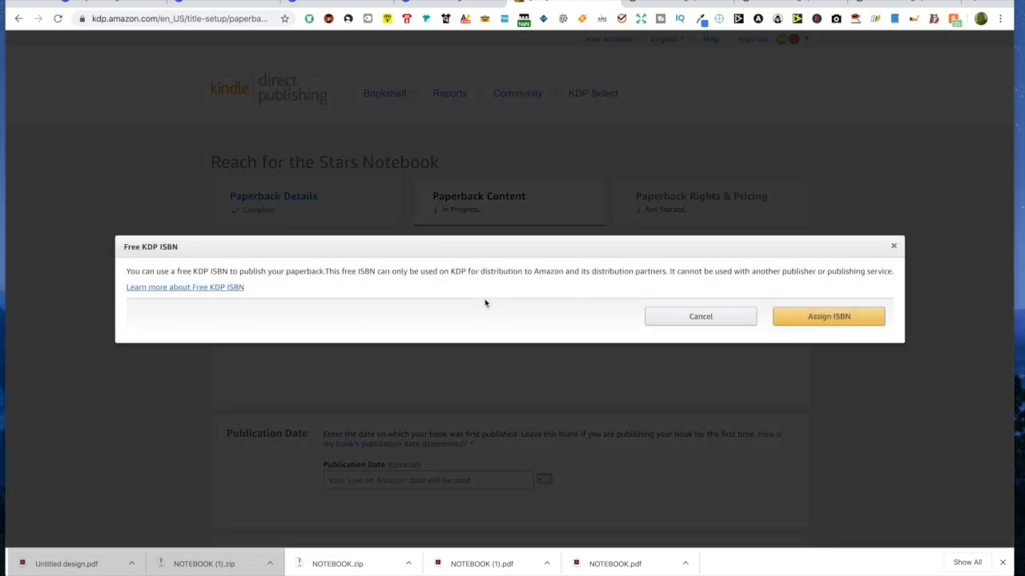
pyautogui.click(832, 318)
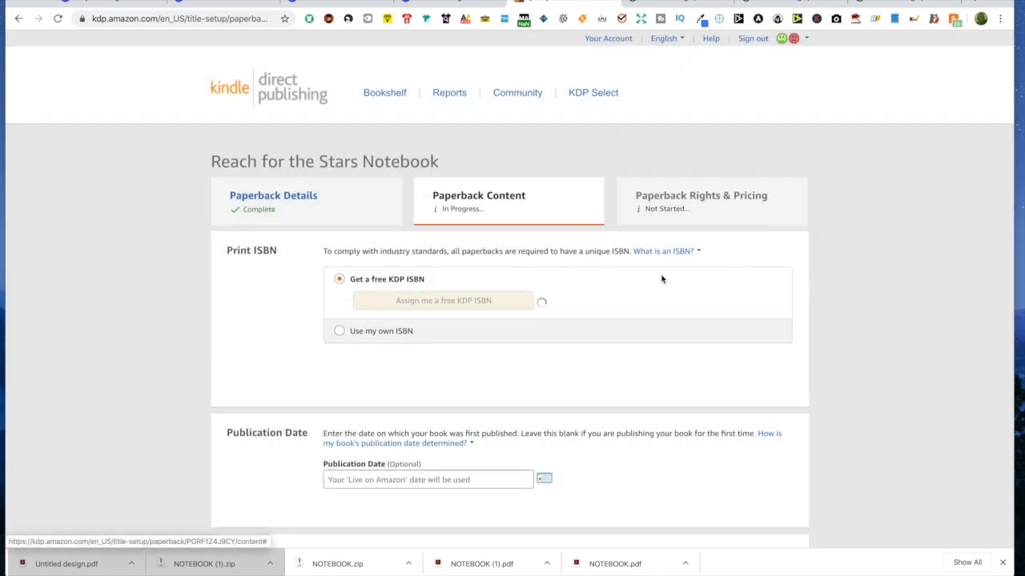
# Step: Set the paperback's publication date to 02/07/2020
pyautogui.scroll(-5, 661, 278)
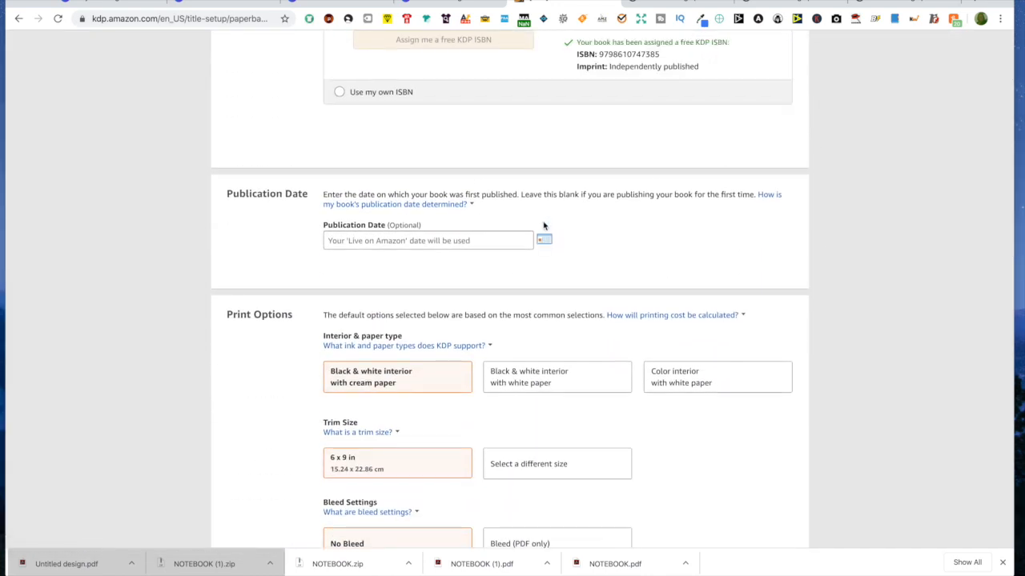
pyautogui.click(544, 240)
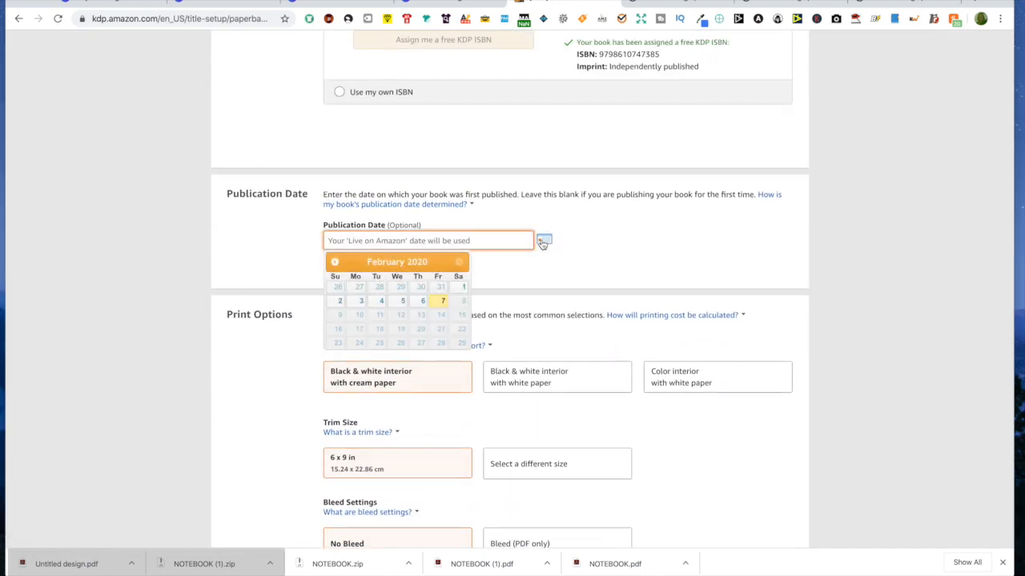
pyautogui.click(441, 303)
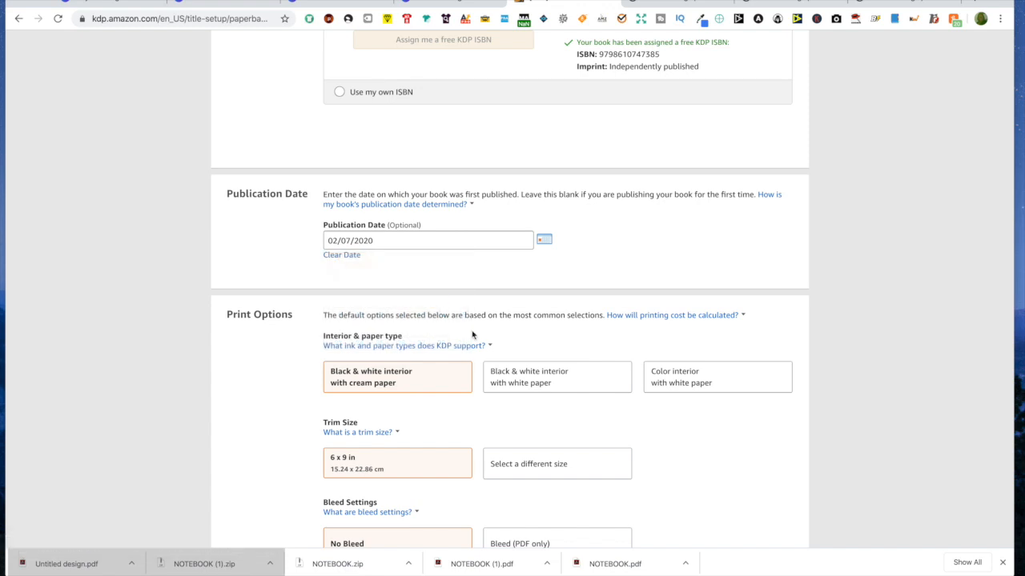
# Step: Set the print options to a black & white interior with white paper and an 8.5 x 11 in trim size
pyautogui.scroll(-2, 488, 361)
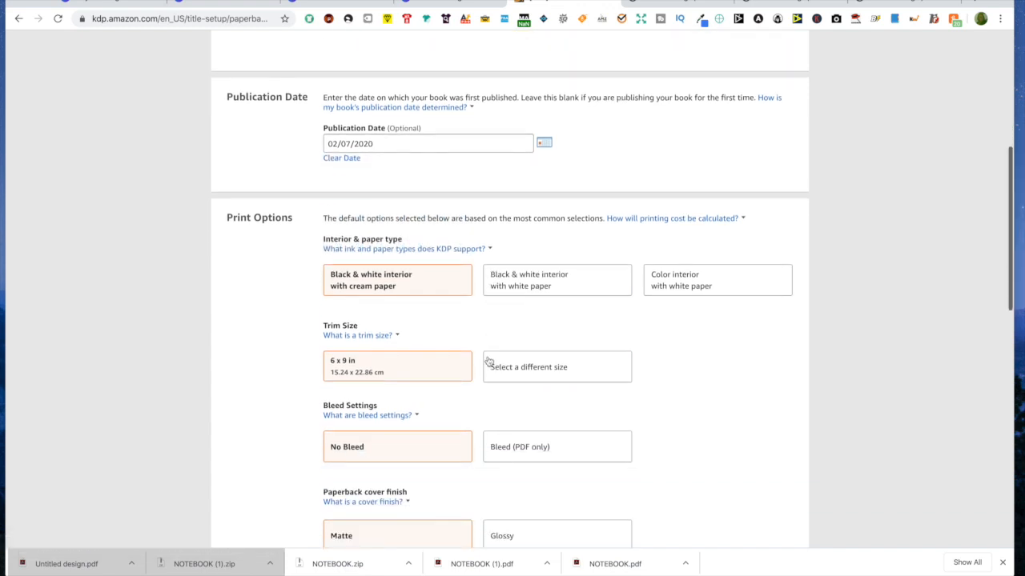
pyautogui.click(544, 290)
pyautogui.scroll(-2, 545, 290)
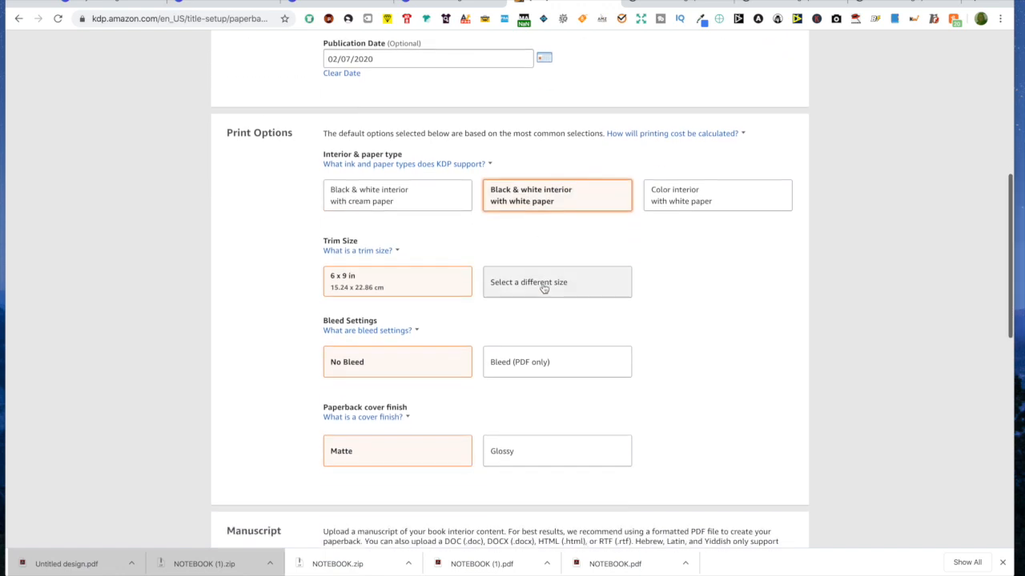
pyautogui.click(543, 290)
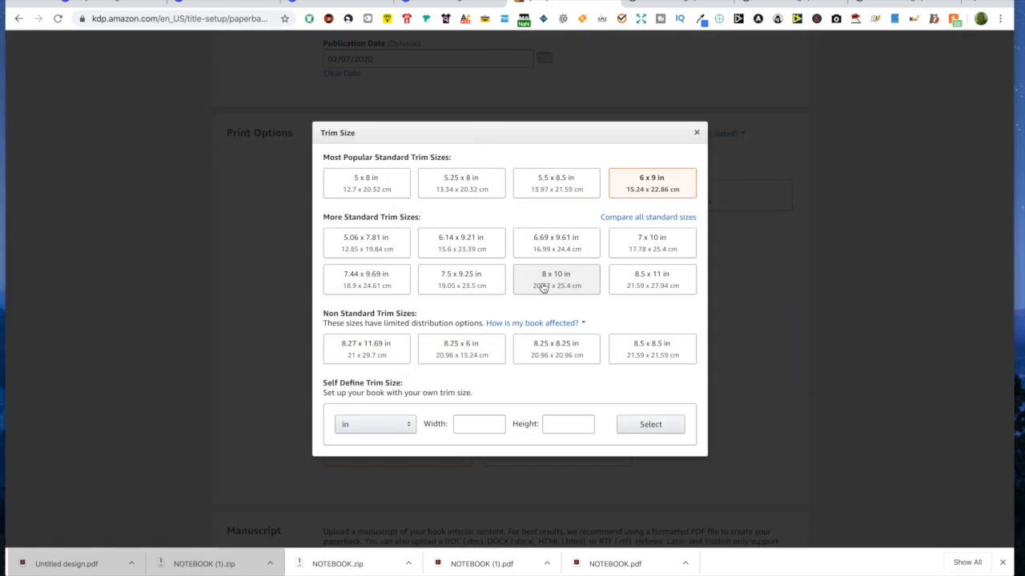
pyautogui.click(649, 290)
# Step: Set the bleed to Bleed (PDF only) and the paperback cover finish to Glossy
pyautogui.scroll(-2, 553, 304)
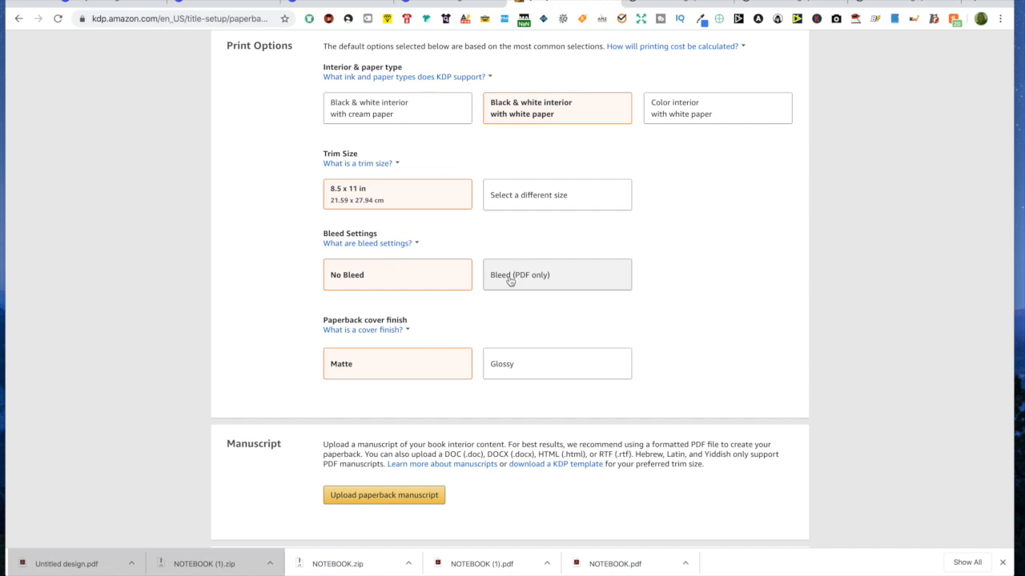
pyautogui.click(510, 281)
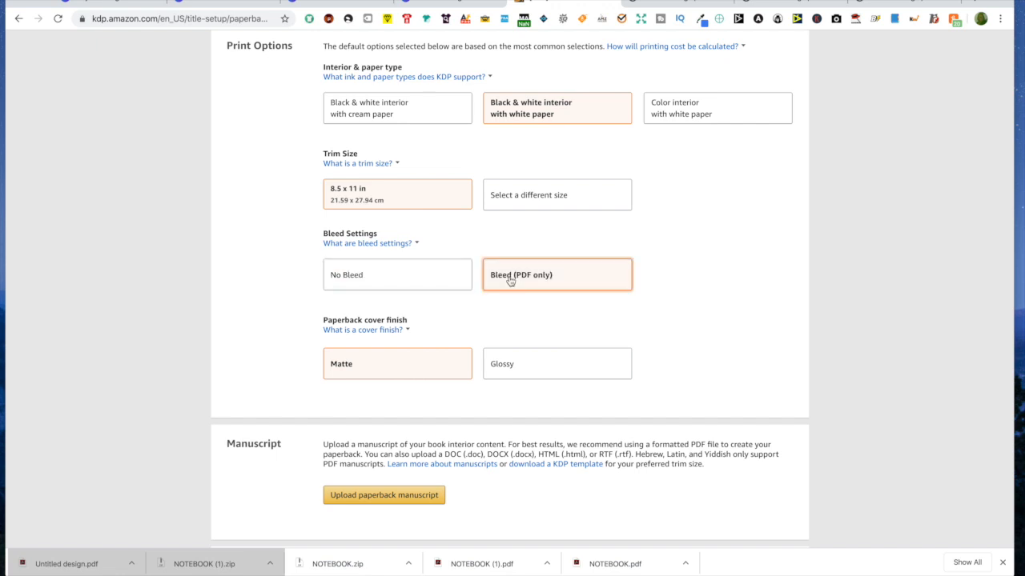
pyautogui.scroll(-2, 406, 311)
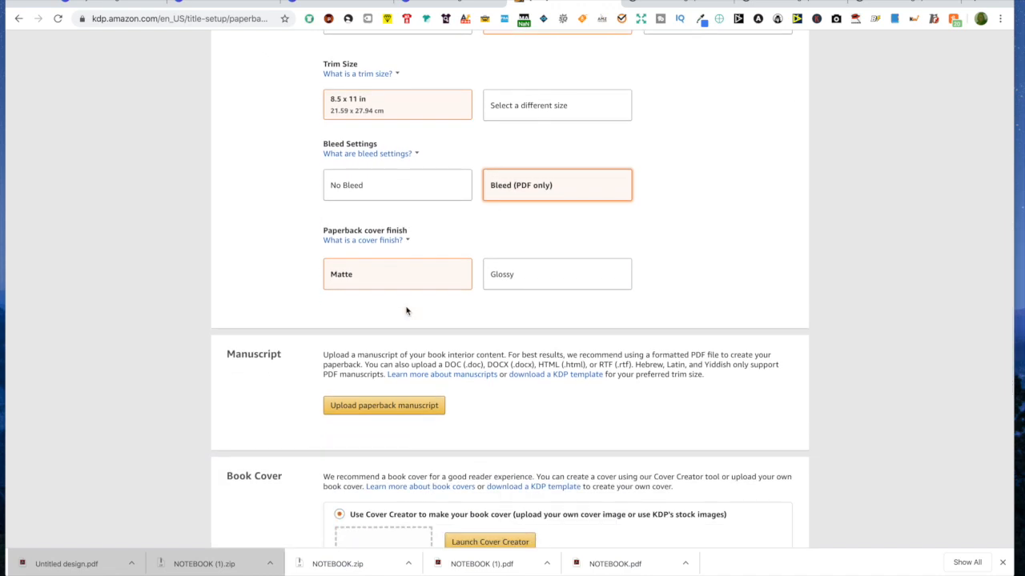
pyautogui.click(510, 283)
# Step: Upload 8_5x11_wideruledlinepaper.pdf from the "interior notebook" folder, reached through the Desktop, as the paperback manuscript
pyautogui.scroll(-1, 511, 287)
pyautogui.scroll(-3, 511, 286)
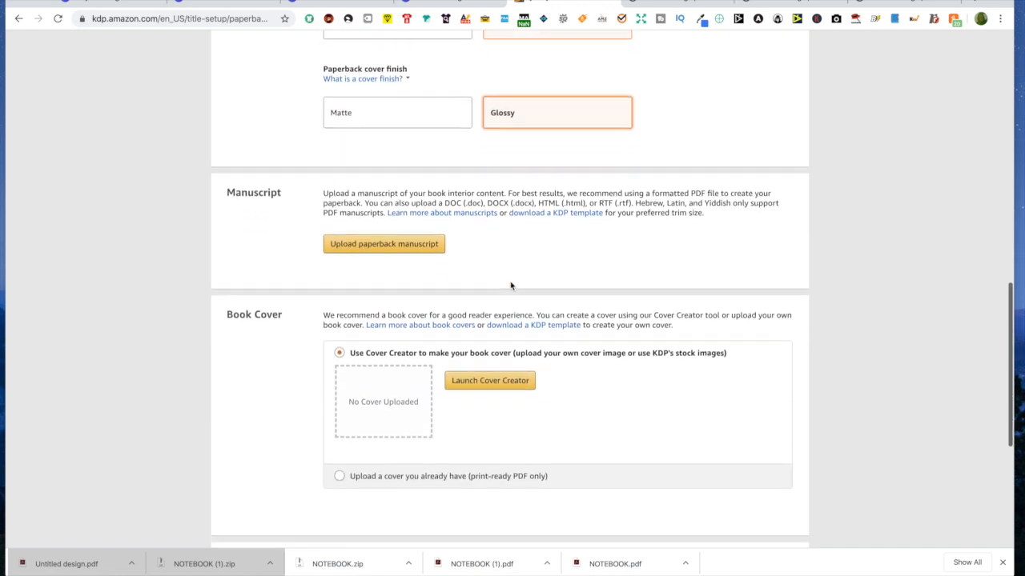
pyautogui.click(397, 249)
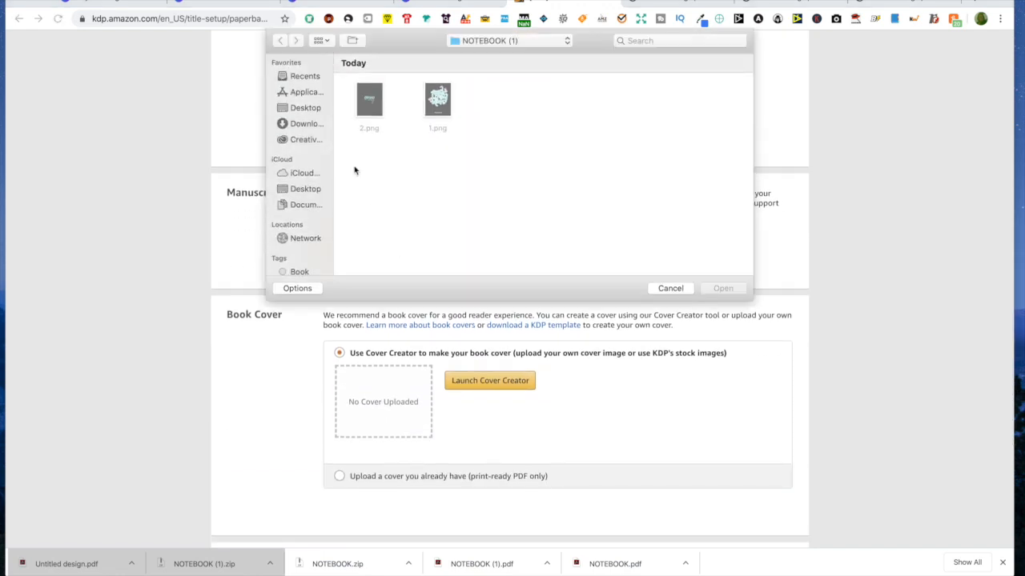
pyautogui.click(303, 126)
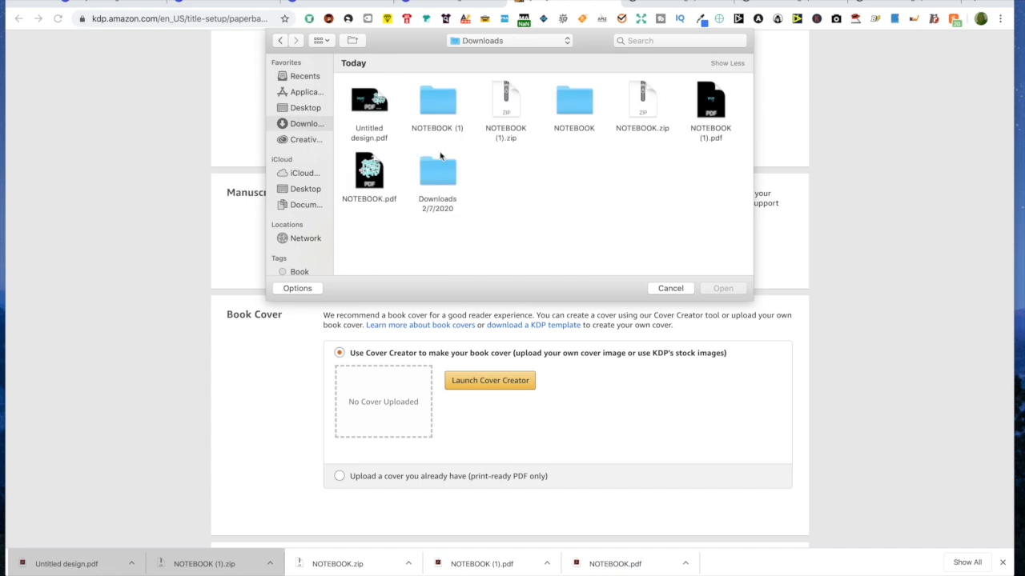
pyautogui.doubleClick(576, 109)
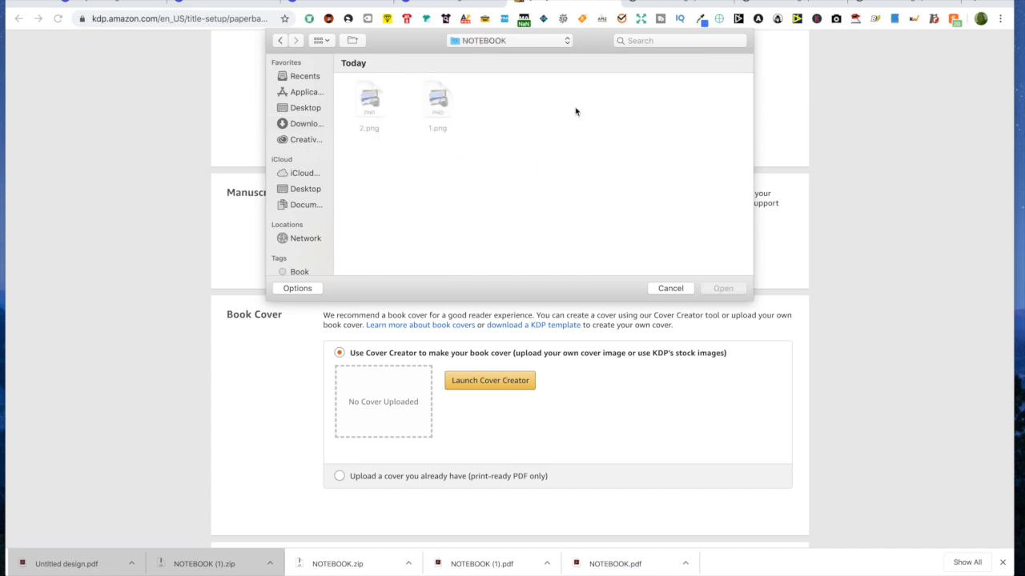
pyautogui.click(305, 108)
pyautogui.doubleClick(369, 103)
pyautogui.doubleClick(369, 102)
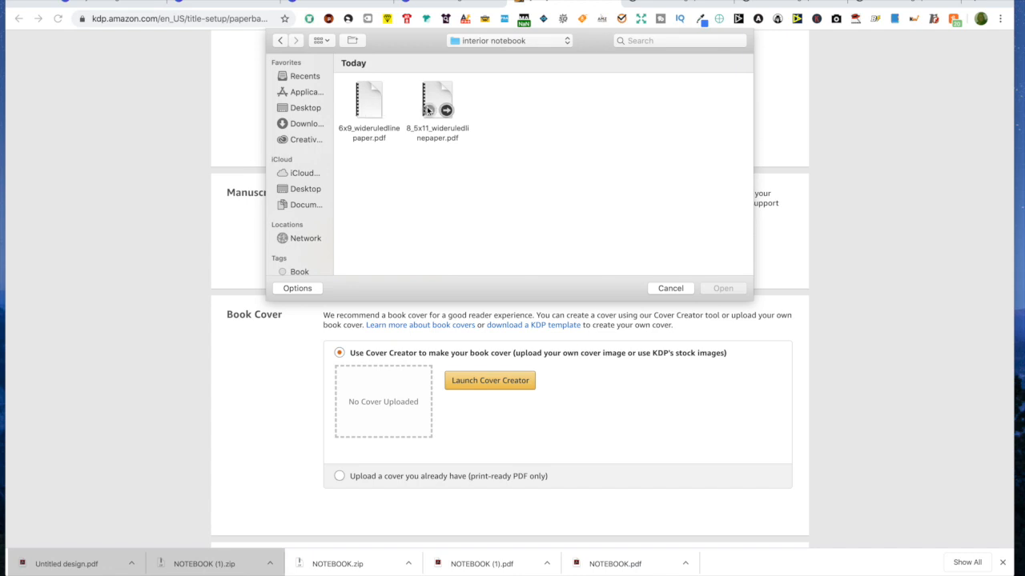
pyautogui.click(427, 106)
pyautogui.click(725, 290)
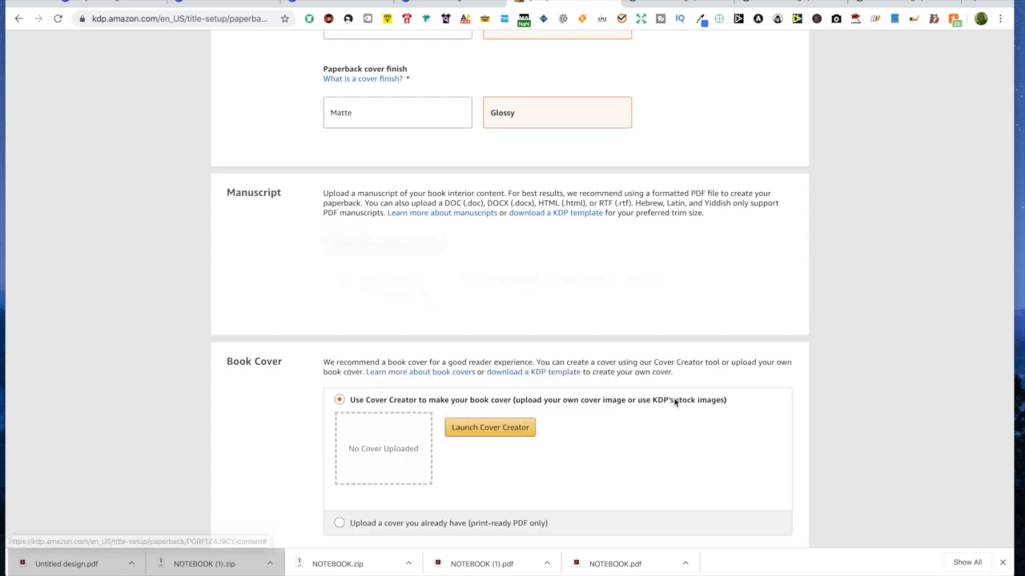
# Step: Choose to upload an existing print-ready cover and upload Untitled design.pdf from Downloads as the paperback's cover file
pyautogui.scroll(-3, 601, 343)
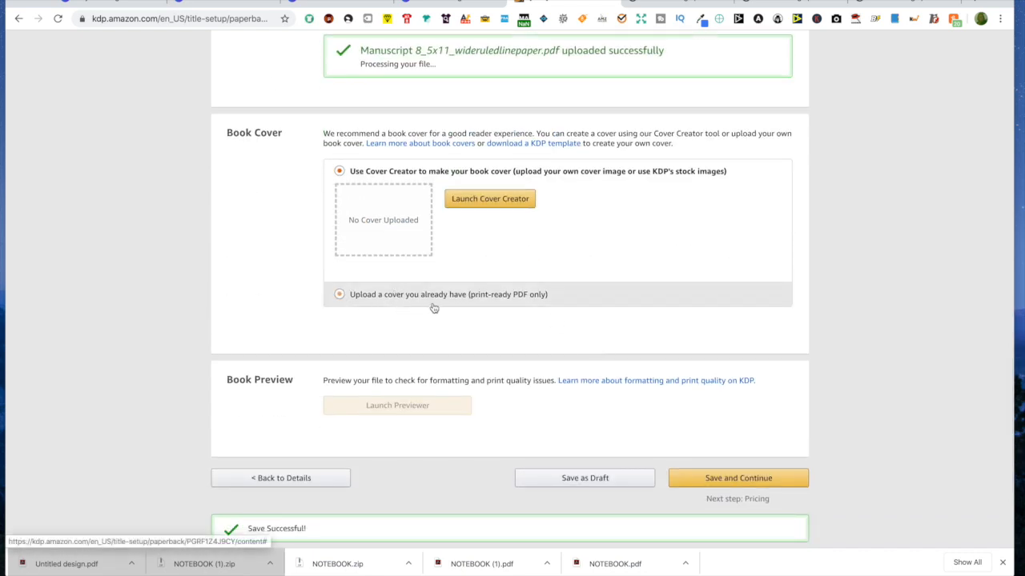
pyautogui.click(339, 296)
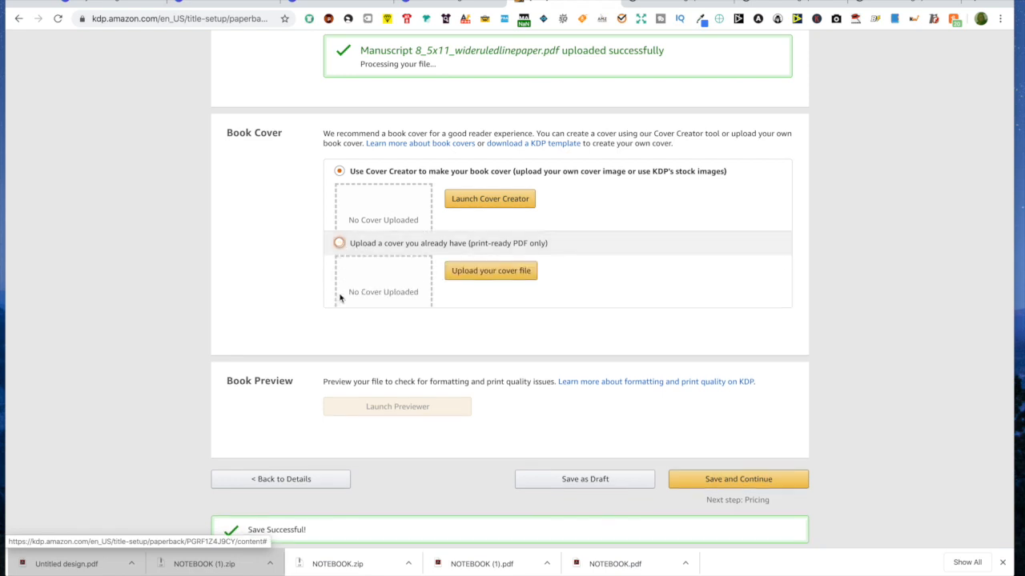
pyautogui.click(475, 230)
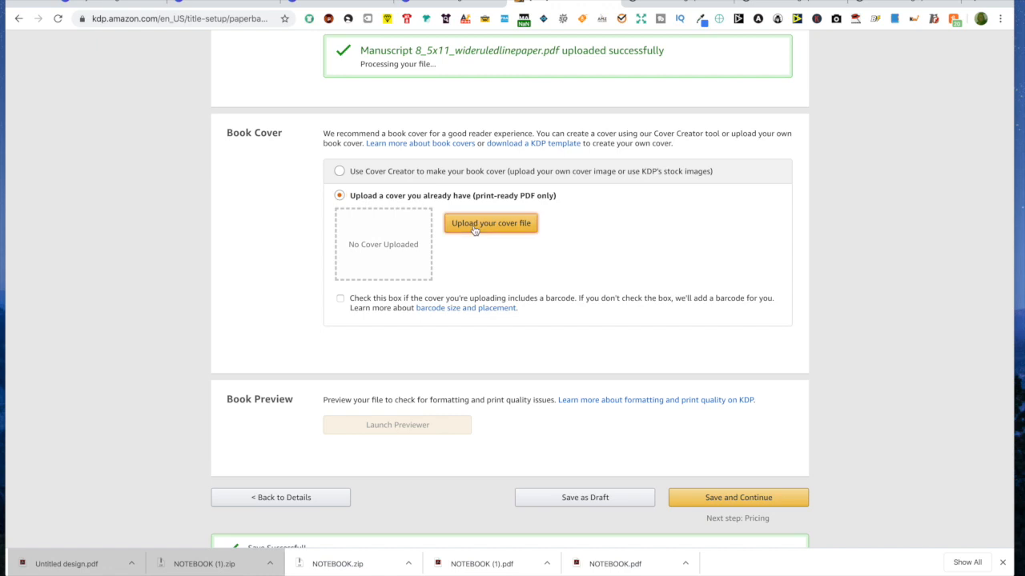
pyautogui.click(300, 126)
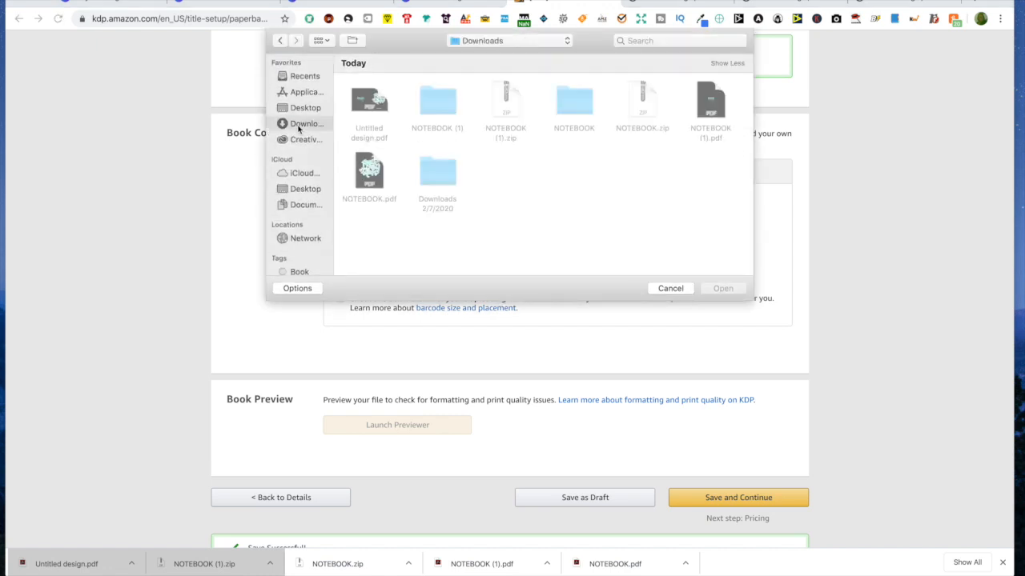
pyautogui.click(369, 103)
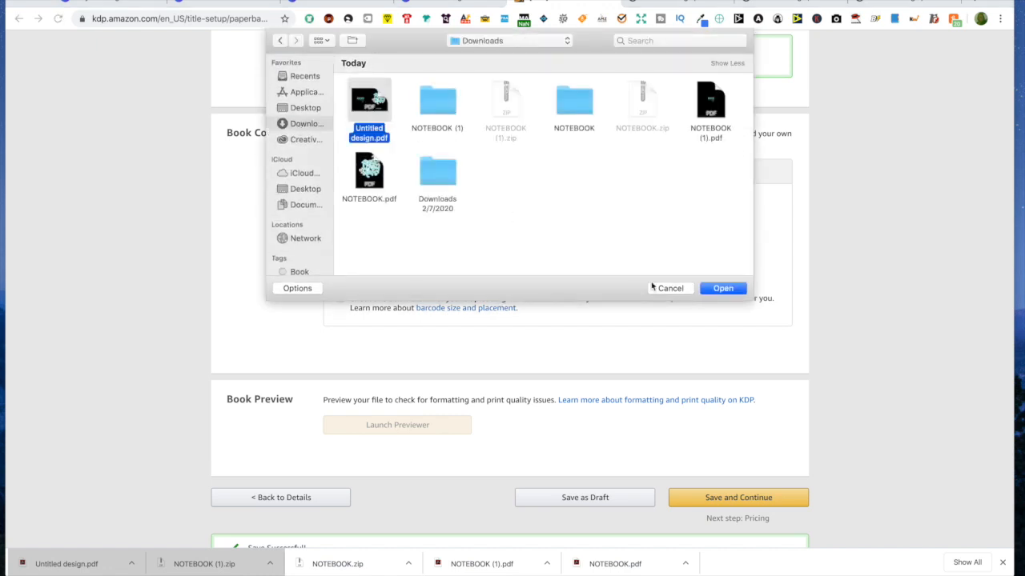
pyautogui.click(734, 290)
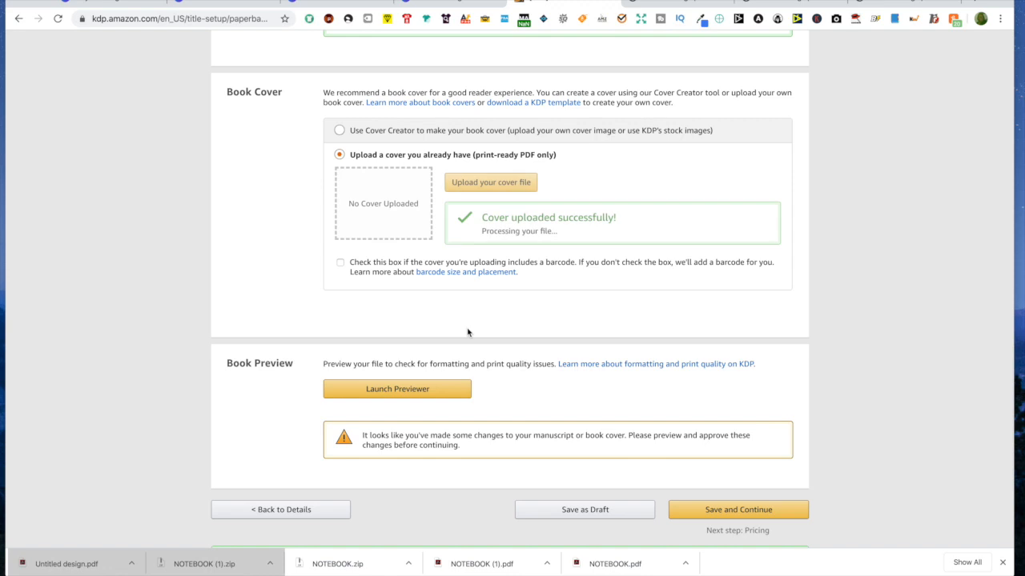
# Step: Launch the Print Previewer, review its quality check notes, and approve the book
pyautogui.scroll(-3, 469, 332)
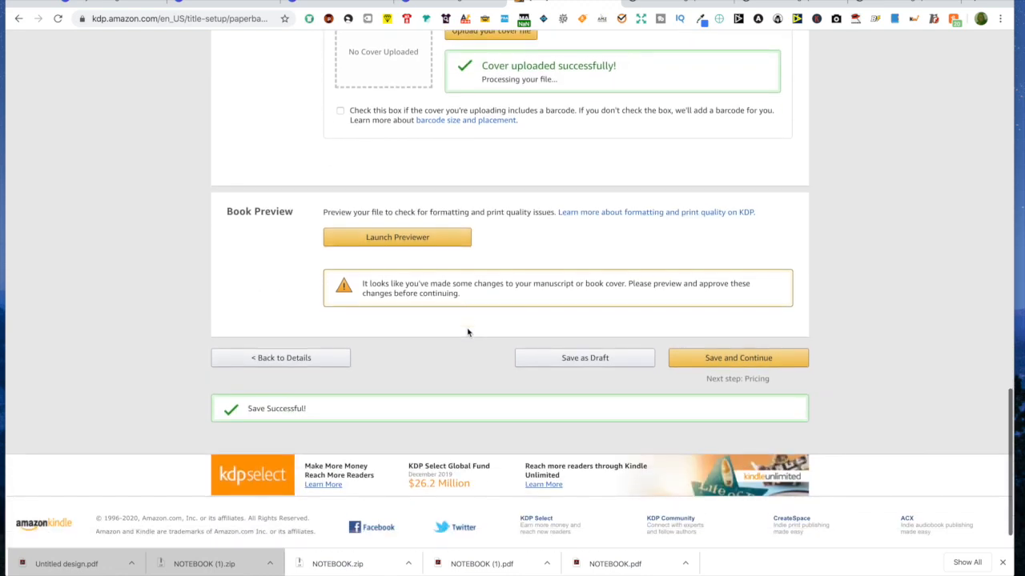
pyautogui.click(437, 240)
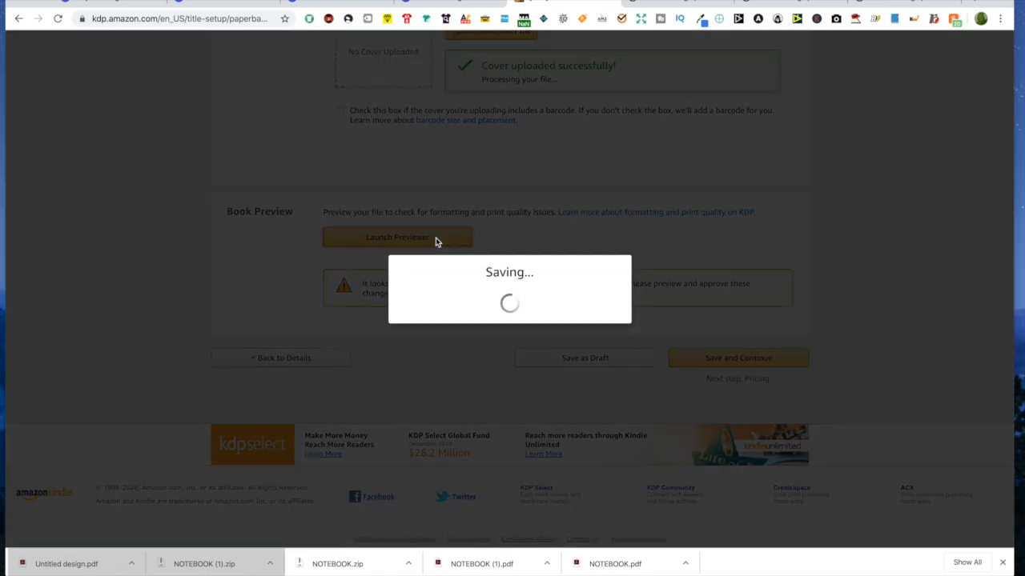
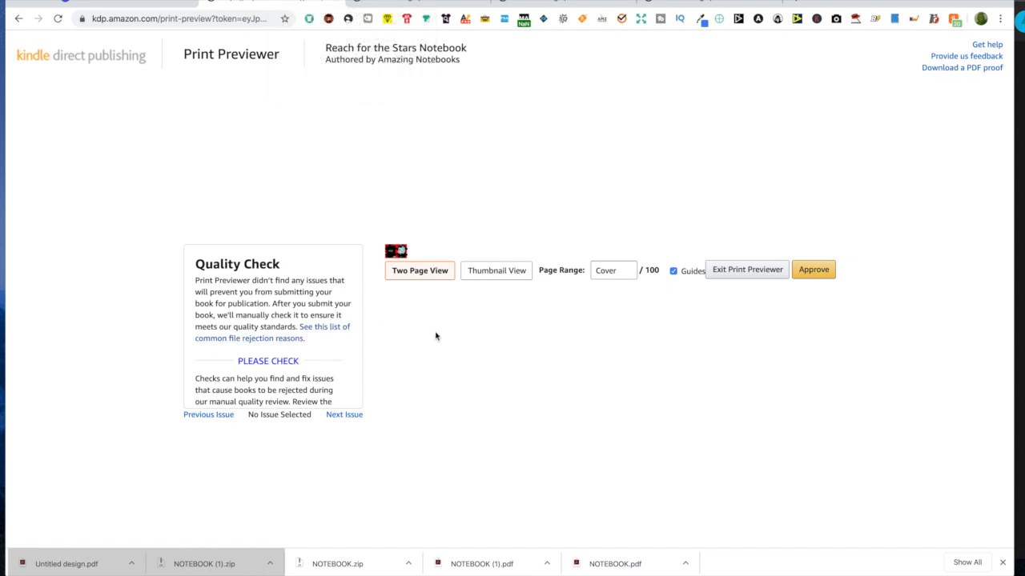
pyautogui.scroll(-4, 282, 302)
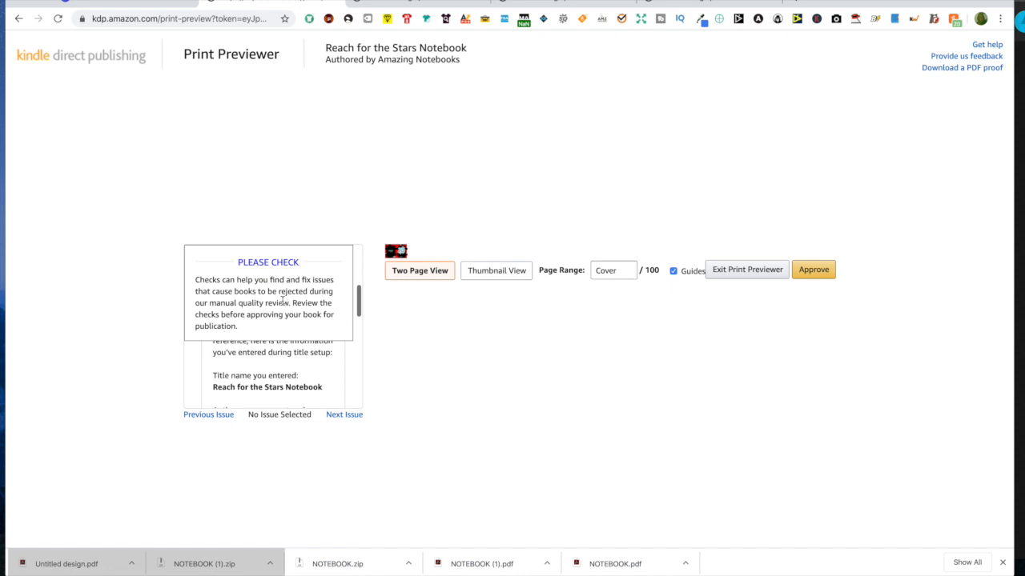
pyautogui.scroll(3, 282, 299)
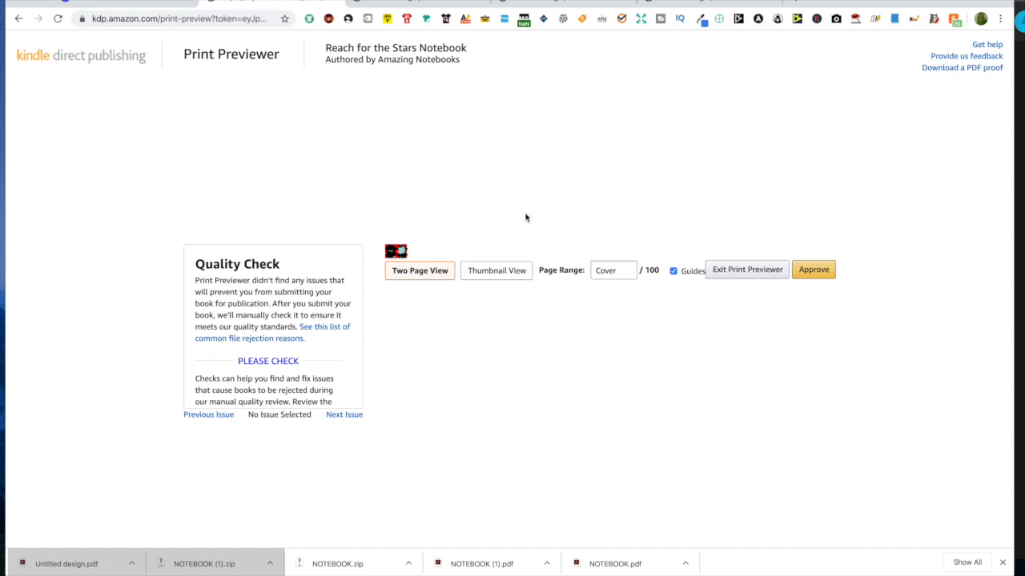
pyautogui.click(394, 293)
pyautogui.click(813, 272)
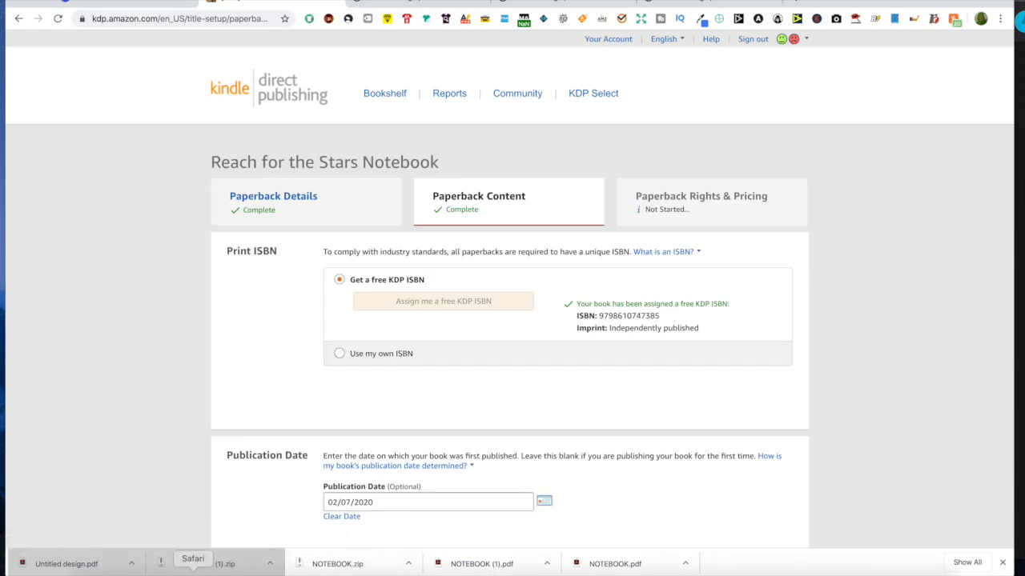
# Step: Switch to Safari and open kdp.amazon.com
pyautogui.click(192, 572)
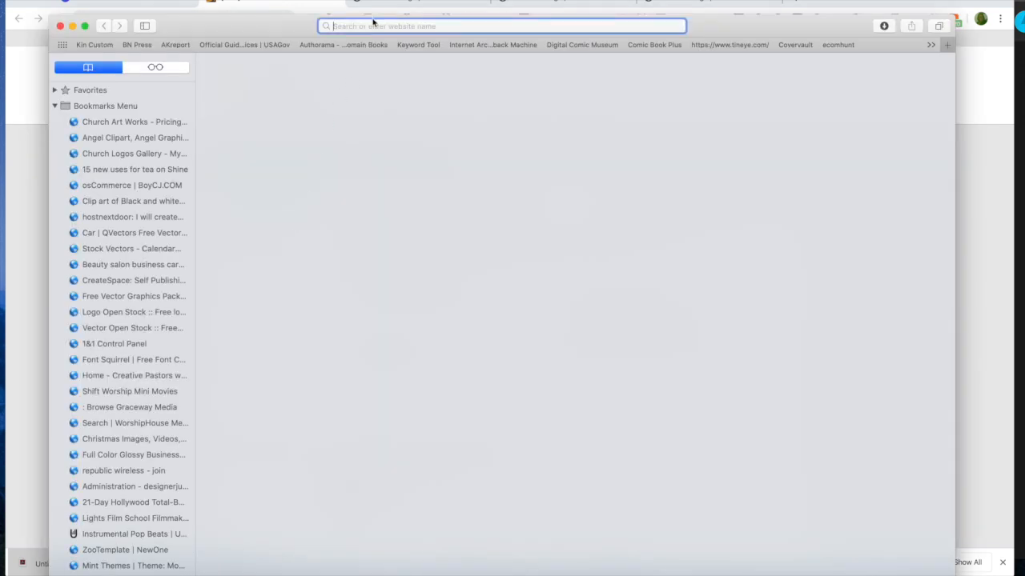
pyautogui.write('kdp.')
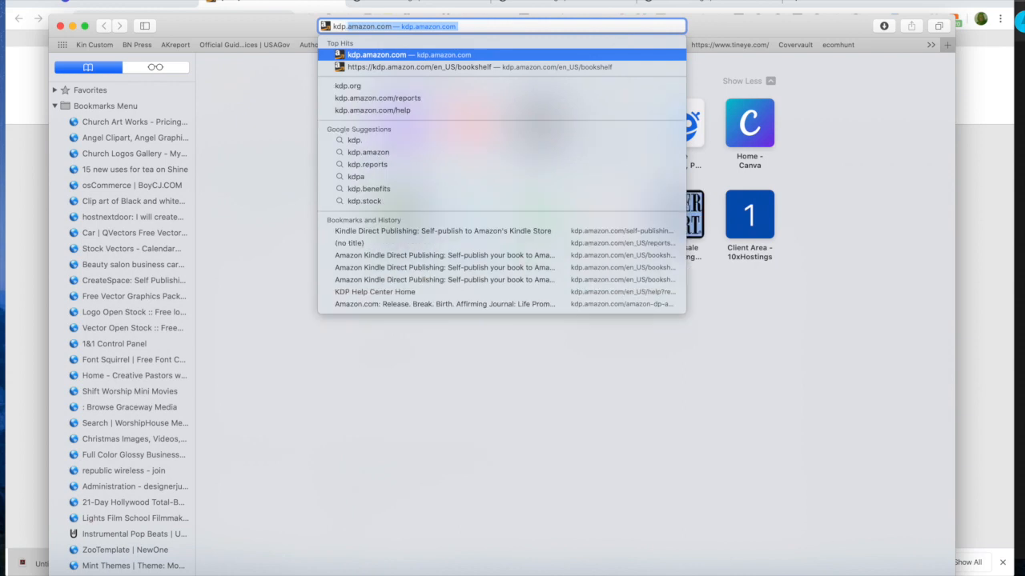
pyautogui.press('Return')
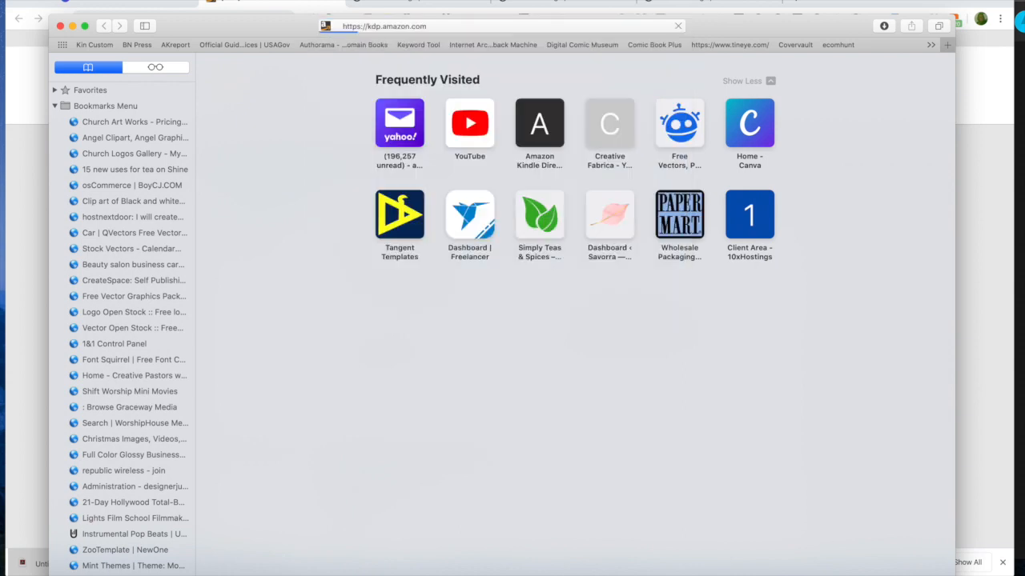
pyautogui.click(775, 179)
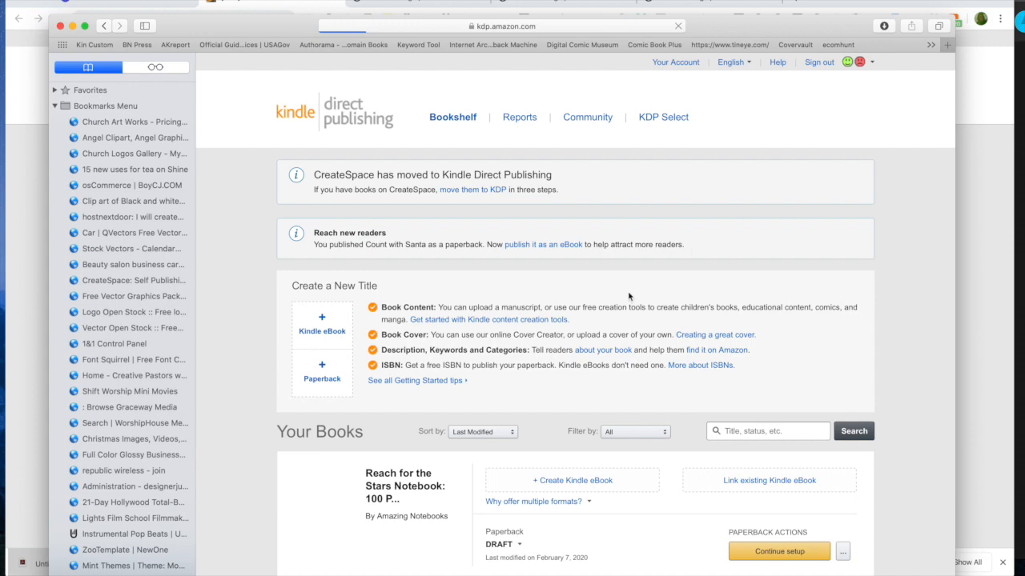
# Step: Continue the setup of the Reach for the Stars Notebook paperback draft, signing in with the saved account password
pyautogui.scroll(-3, 626, 298)
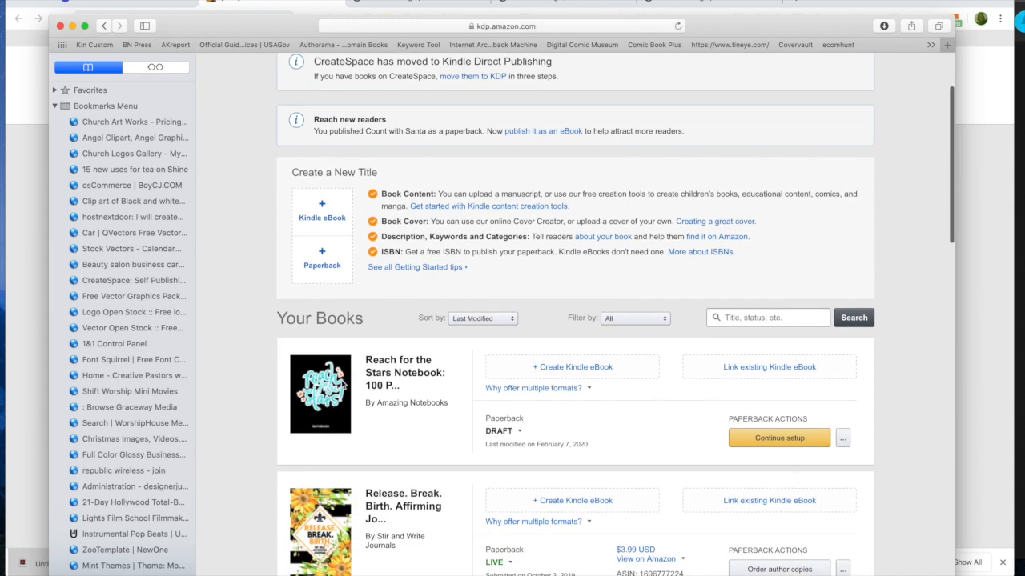
pyautogui.click(790, 437)
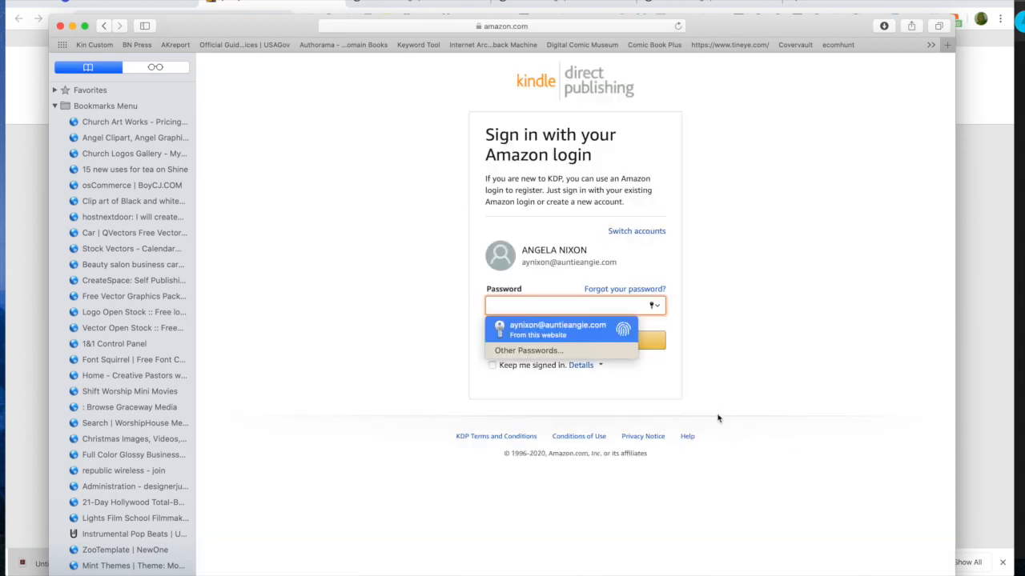
pyautogui.press('Return')
pyautogui.click(615, 342)
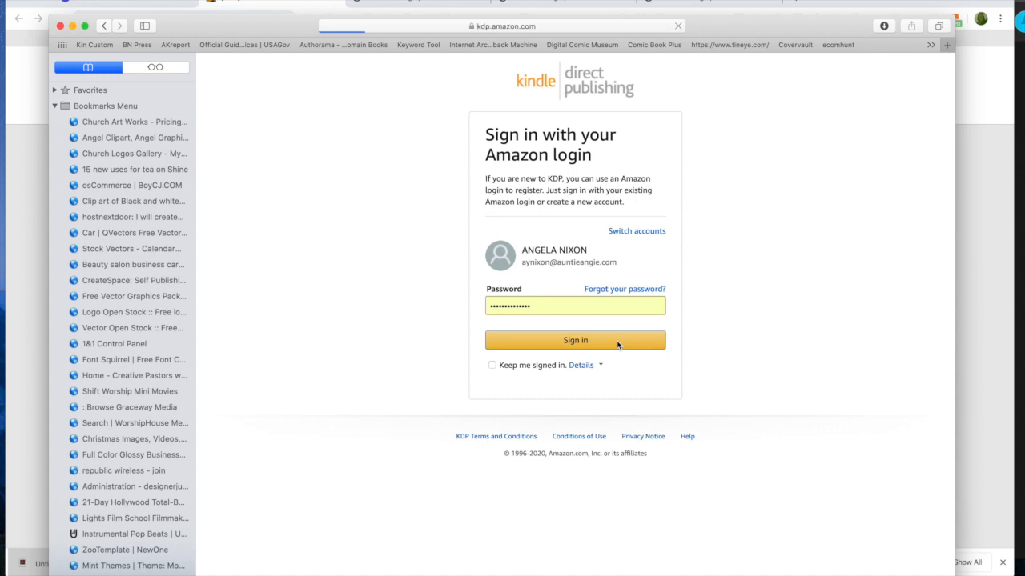
# Step: Save the paperback details, continue to the content page, and launch the Print Previewer from the Book Preview section
pyautogui.scroll(-20, 735, 426)
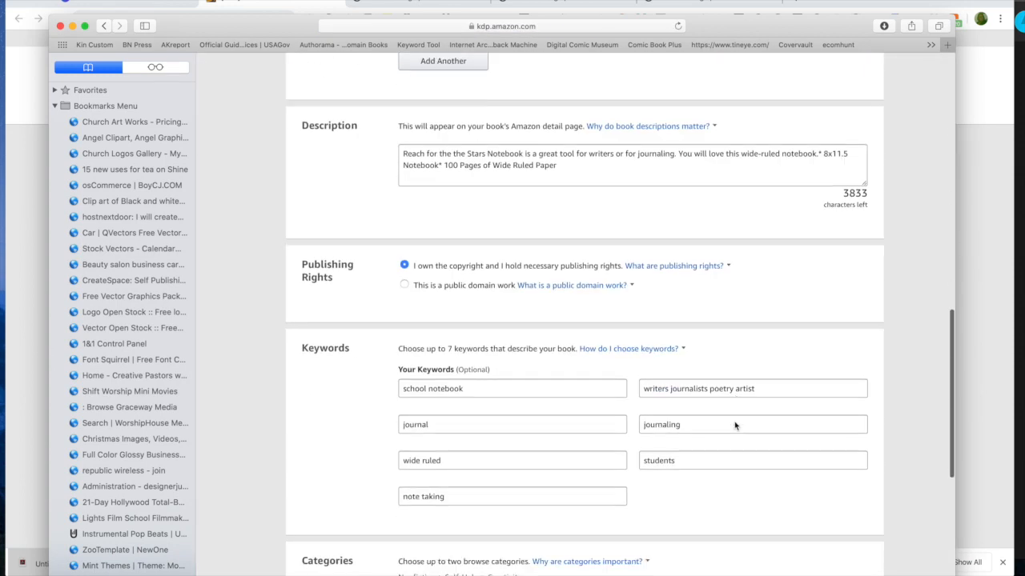
pyautogui.click(788, 399)
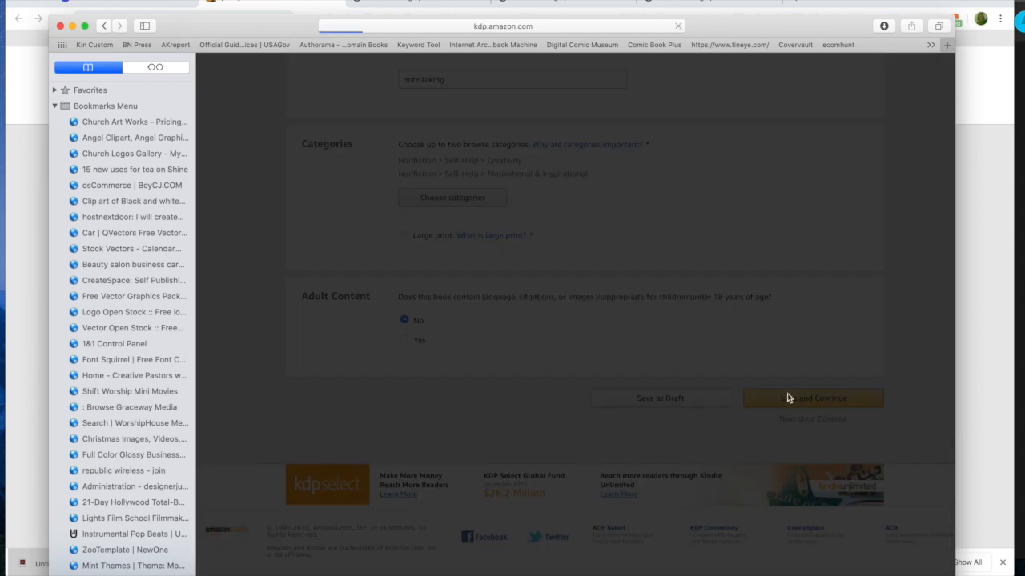
pyautogui.scroll(-10, 787, 397)
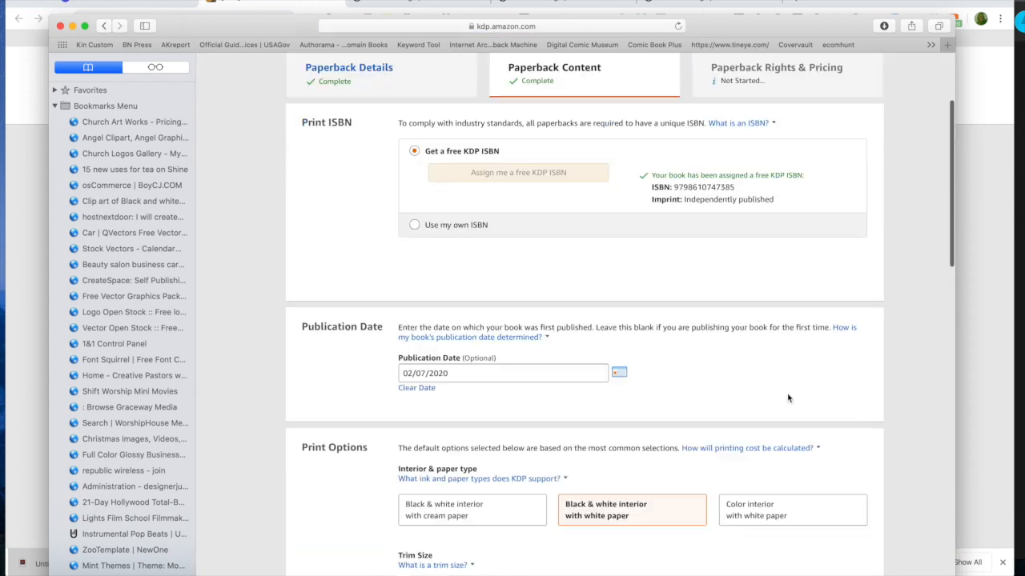
pyautogui.scroll(-5, 788, 397)
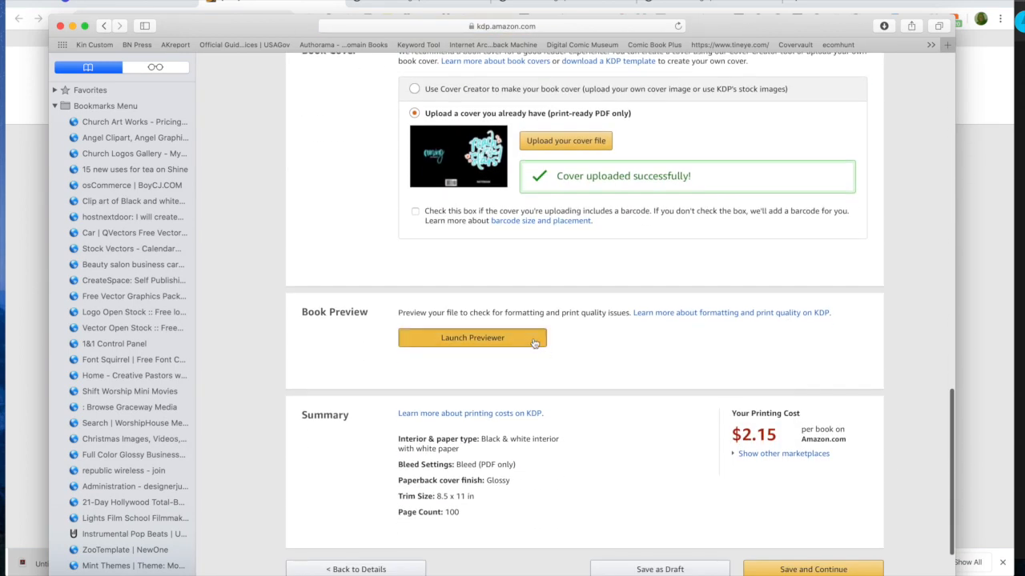
pyautogui.click(535, 342)
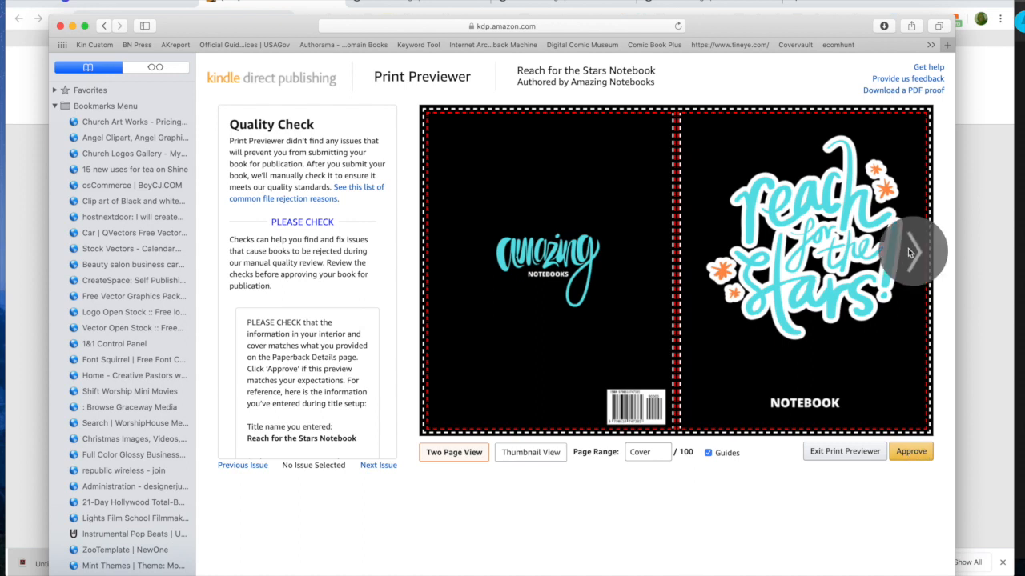
# Step: Page through the notebook preview from the cover to pages 8-9 and approve it
pyautogui.click(910, 253)
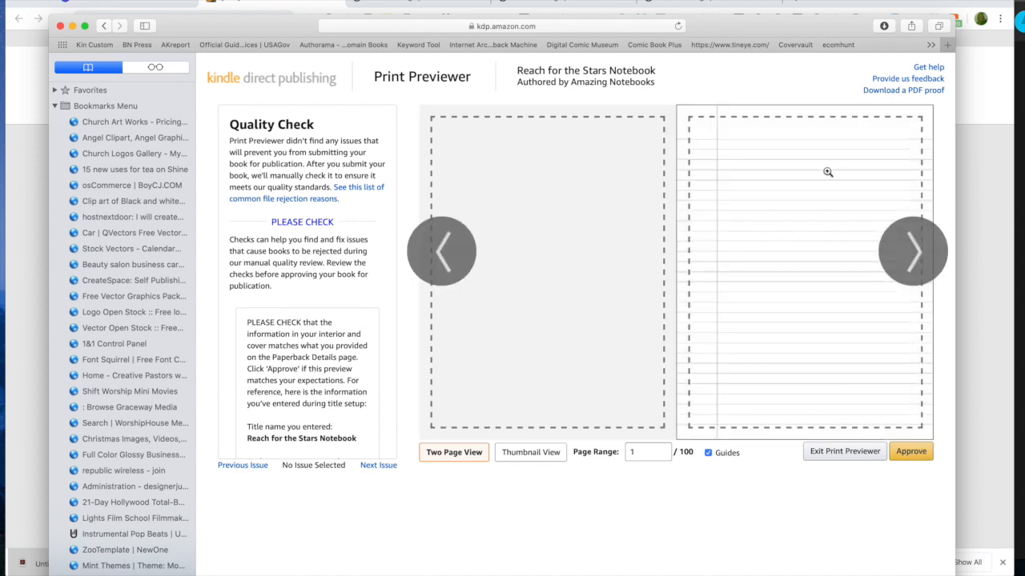
pyautogui.click(917, 249)
pyautogui.click(916, 250)
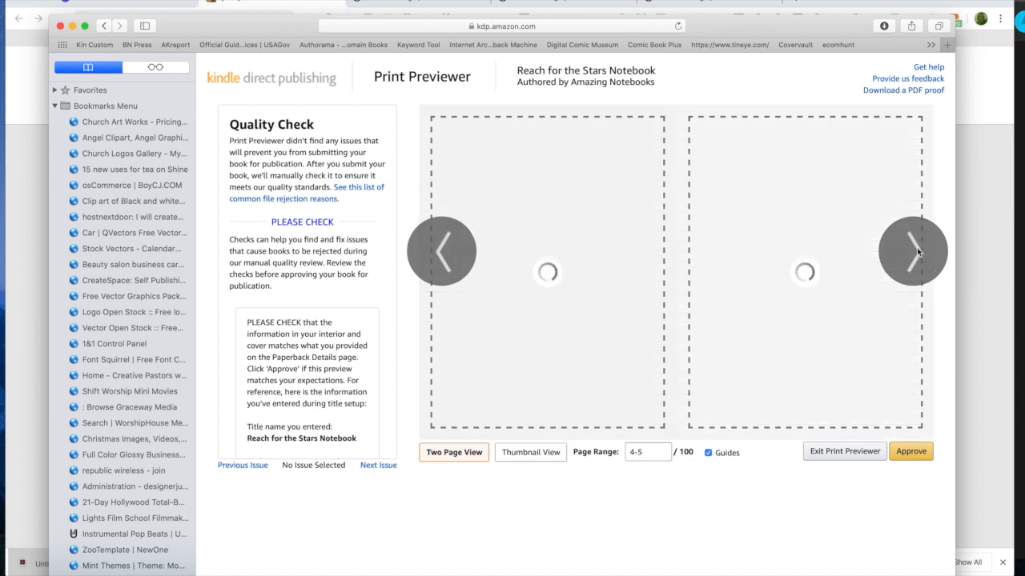
pyautogui.click(917, 250)
pyautogui.click(917, 250)
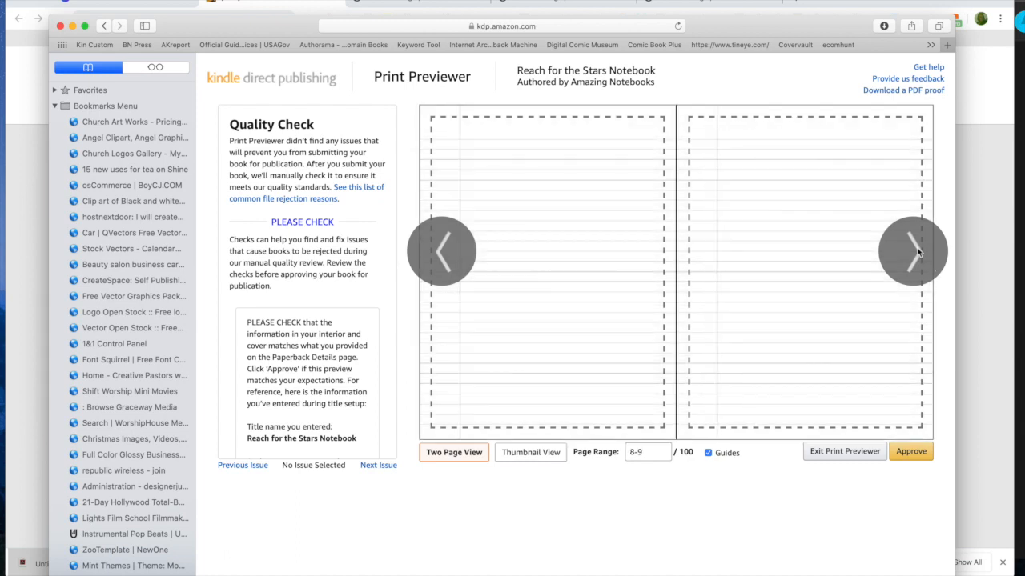
pyautogui.click(918, 453)
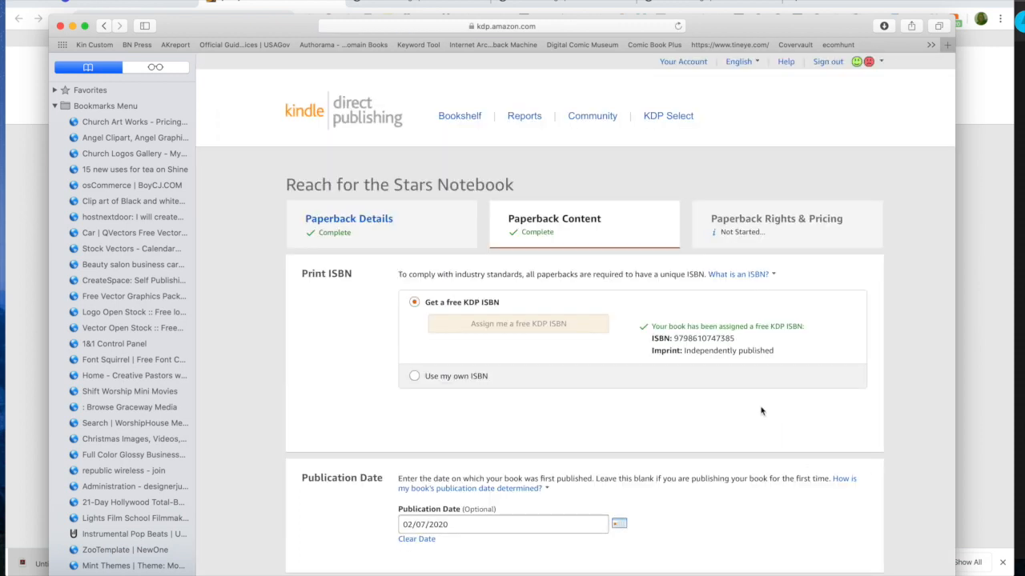
# Step: Save the paperback content and continue to the Rights & Pricing page
pyautogui.scroll(-3, 761, 411)
pyautogui.scroll(-15, 760, 411)
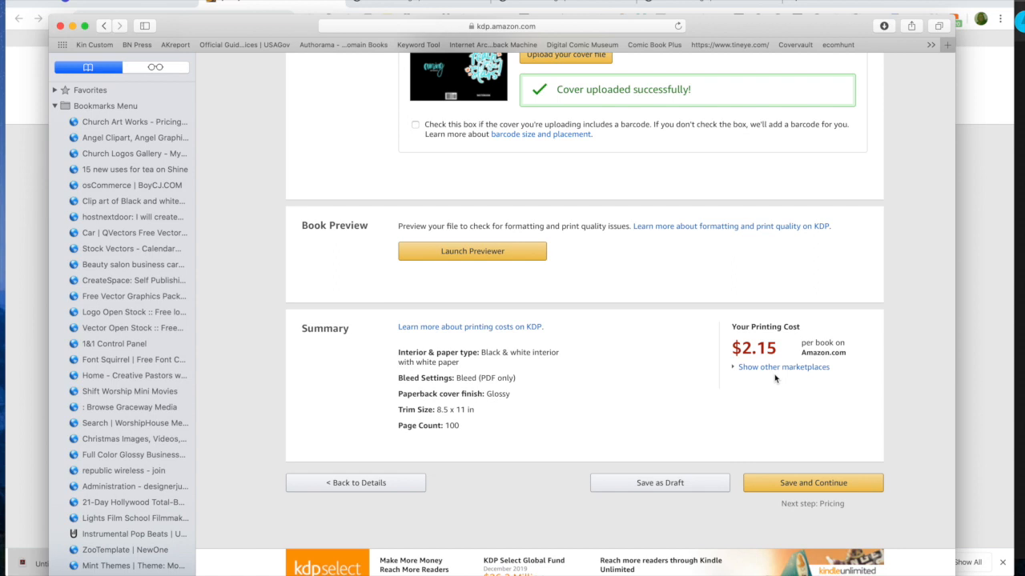
pyautogui.click(780, 486)
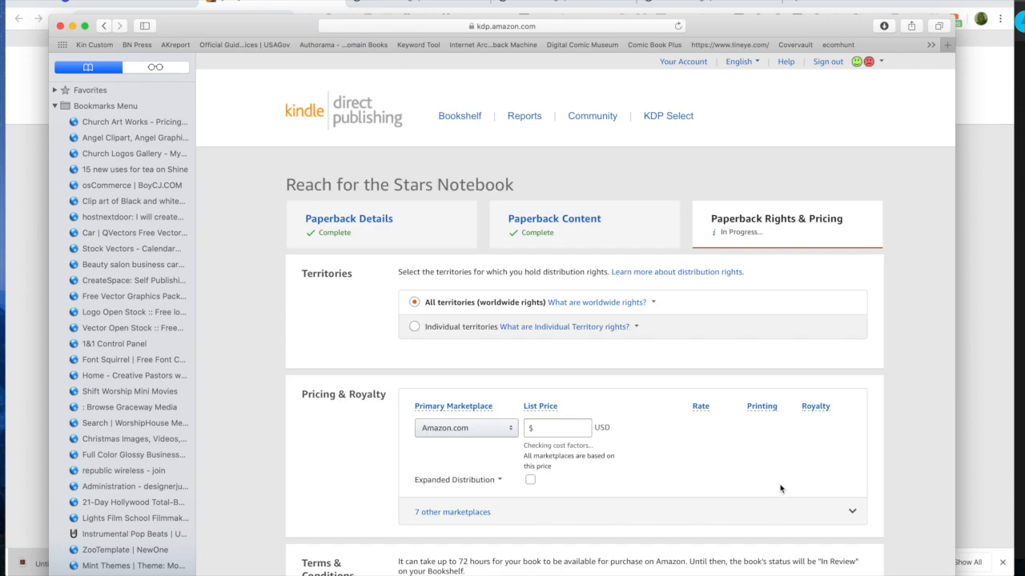
# Step: Read the help notes on individual territory rights and on the minimum and maximum list price
pyautogui.click(598, 328)
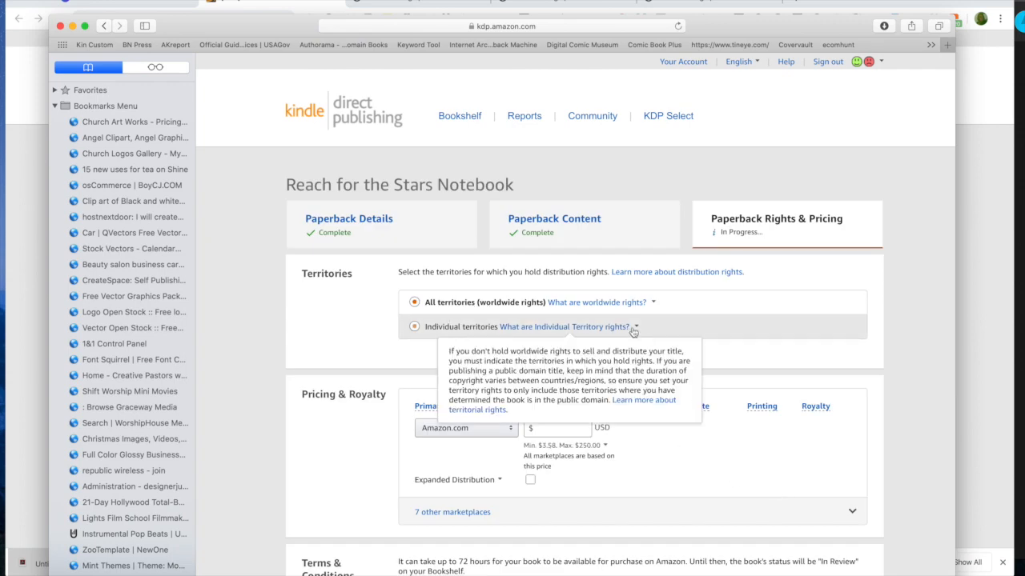
pyautogui.scroll(-3, 704, 344)
pyautogui.click(535, 329)
pyautogui.click(541, 330)
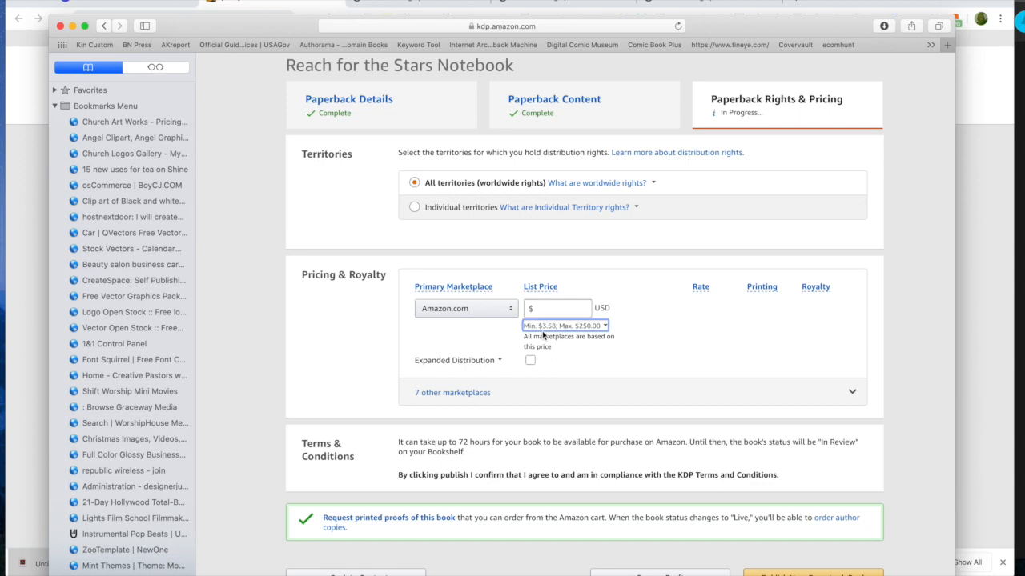
pyautogui.click(542, 331)
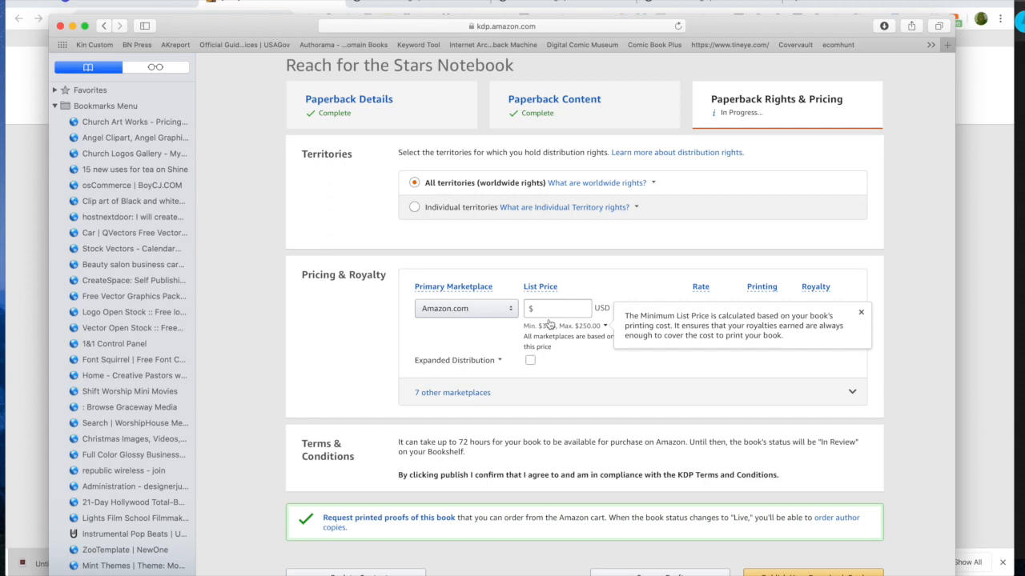
# Step: Try an Amazon.com list price of 3.58 USD and replace it with 4.99 USD
pyautogui.click(551, 308)
pyautogui.write('3.58')
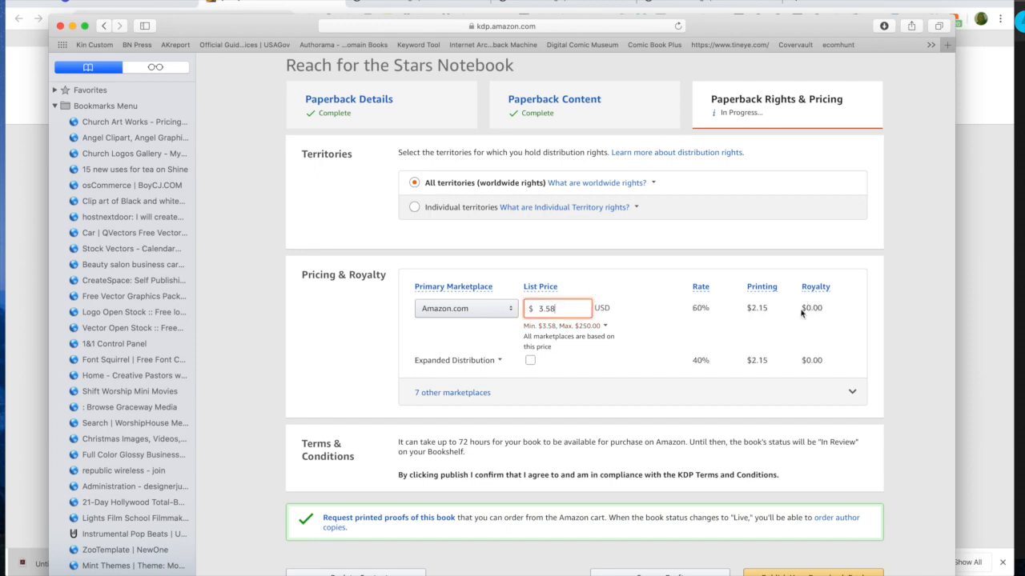
pyautogui.moveTo(558, 308); pyautogui.dragTo(525, 309)
pyautogui.write('4.99')
pyautogui.click(545, 328)
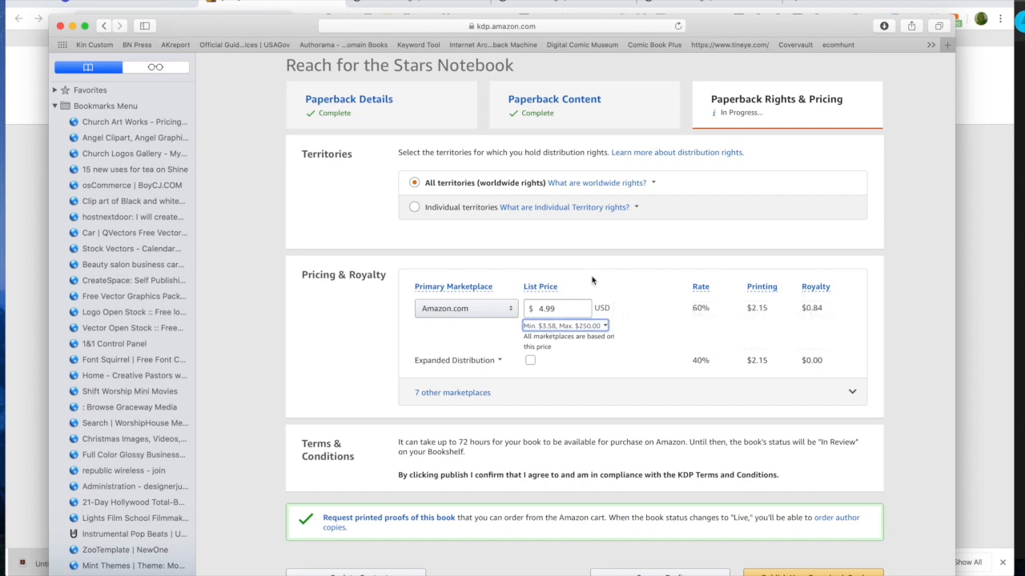
# Step: Try Amazon.com list prices of 5.99 USD and 6.99 USD to compare the royalties
pyautogui.moveTo(560, 310); pyautogui.dragTo(530, 309)
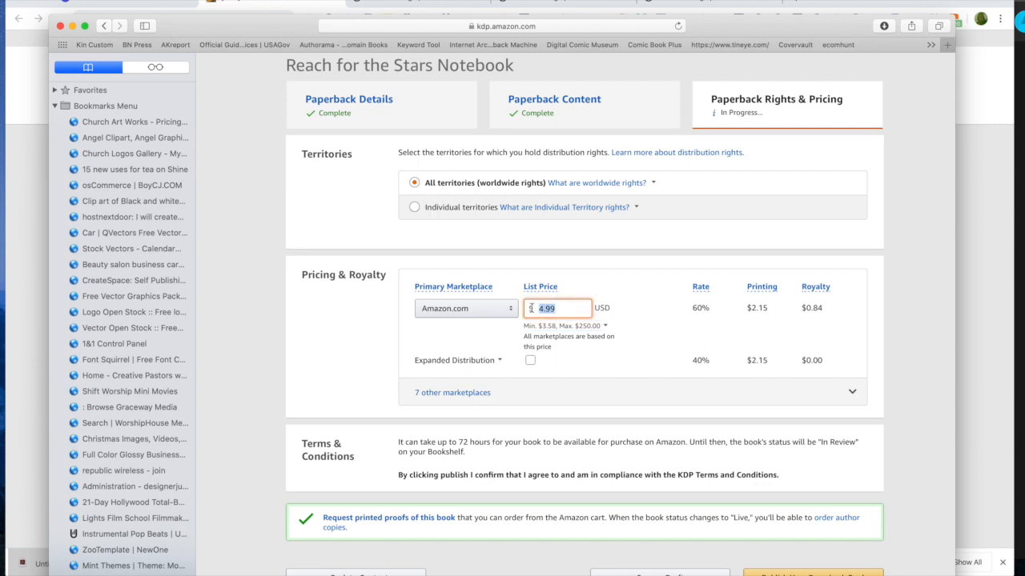
pyautogui.write('5.99')
pyautogui.click(570, 286)
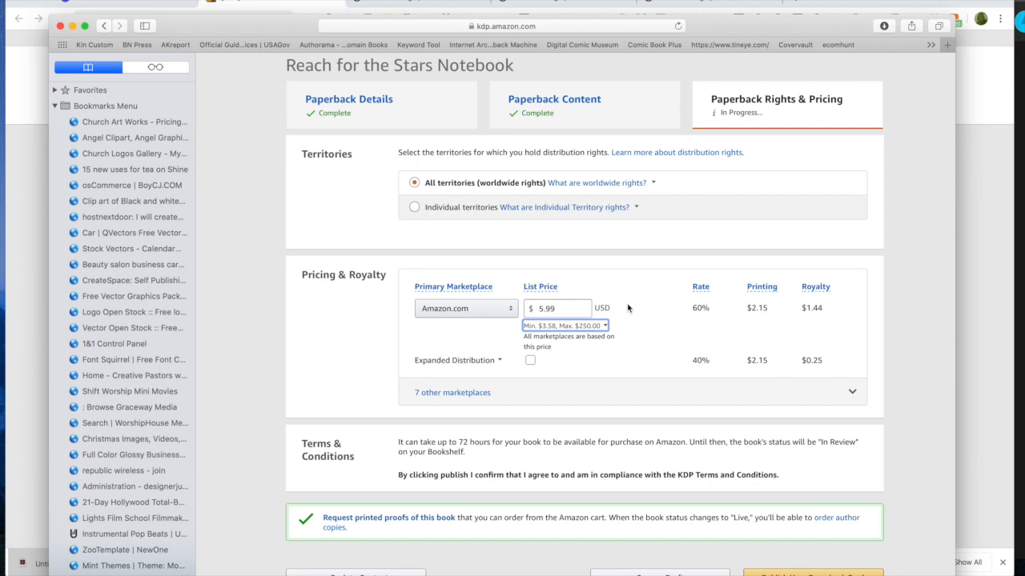
pyautogui.moveTo(563, 309); pyautogui.dragTo(535, 313)
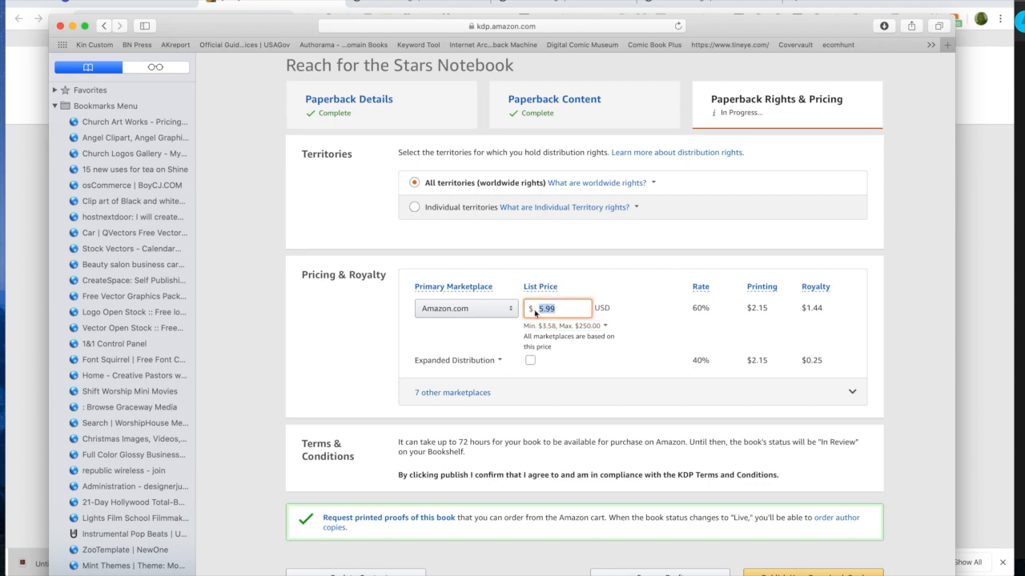
pyautogui.write('6.99')
pyautogui.click(613, 284)
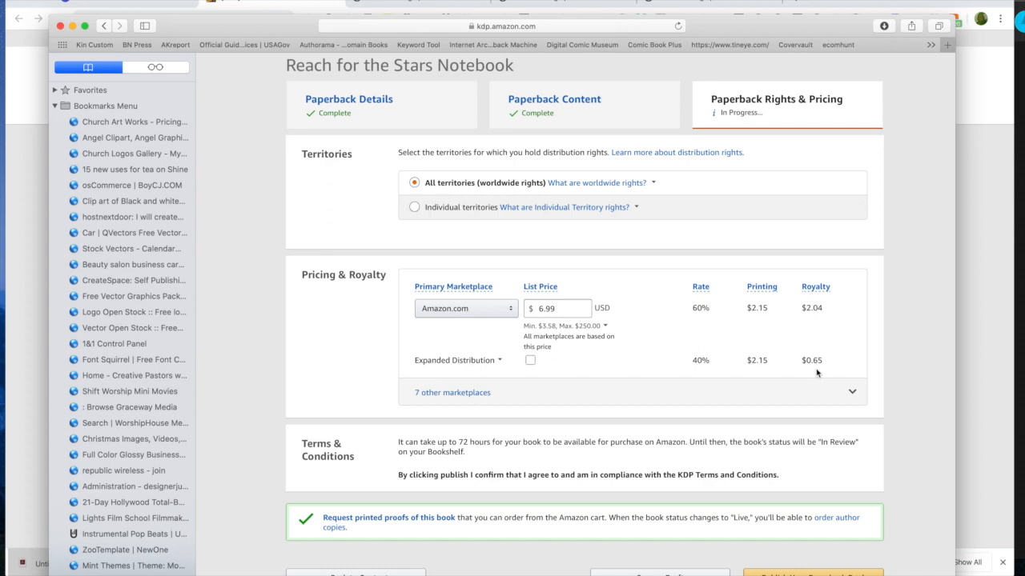
# Step: Set the Amazon.com list price to 5.99 USD and enable Expanded Distribution for the notebook
pyautogui.doubleClick(559, 310)
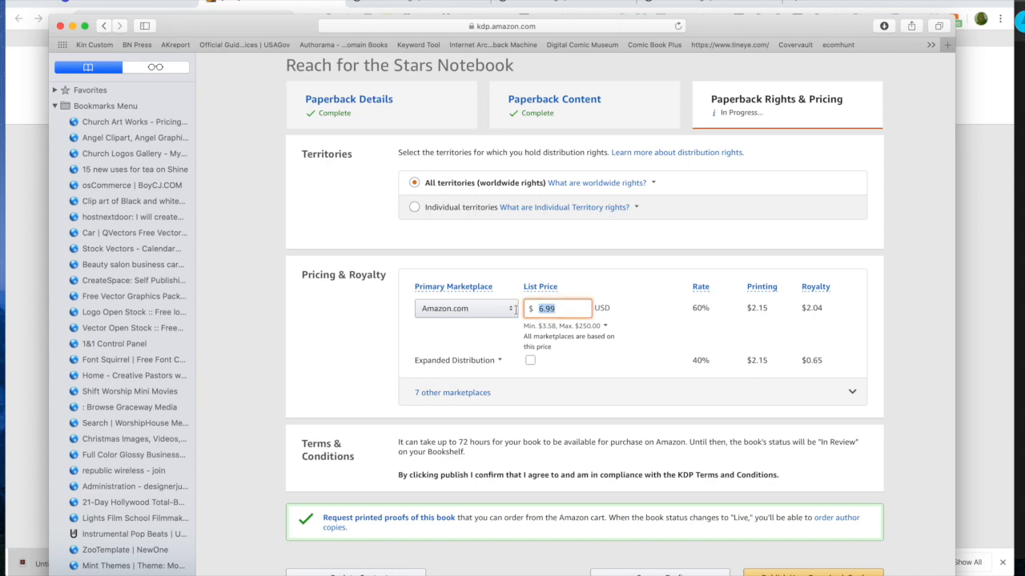
pyautogui.write('5.99')
pyautogui.click(588, 279)
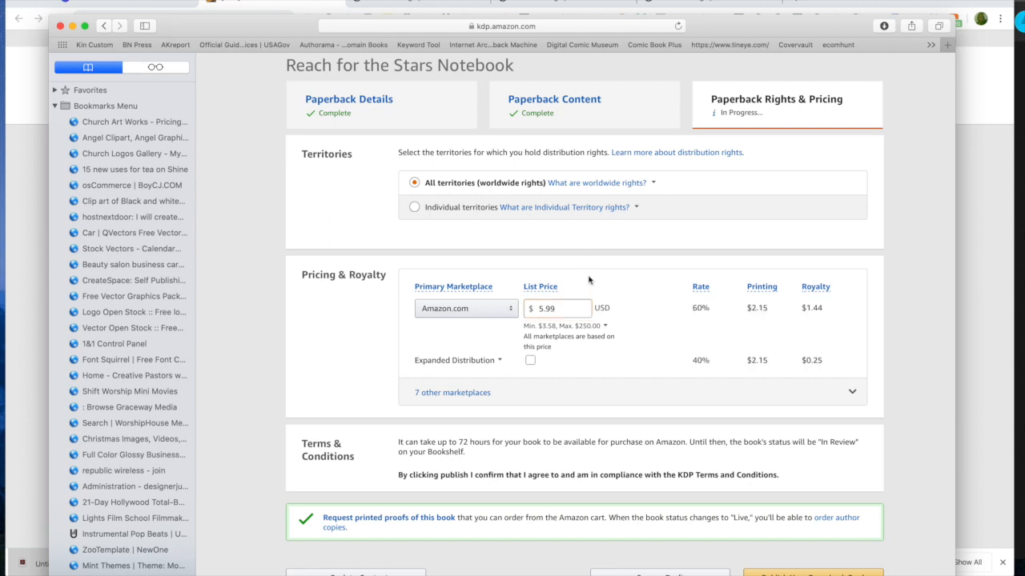
pyautogui.click(531, 362)
pyautogui.click(539, 327)
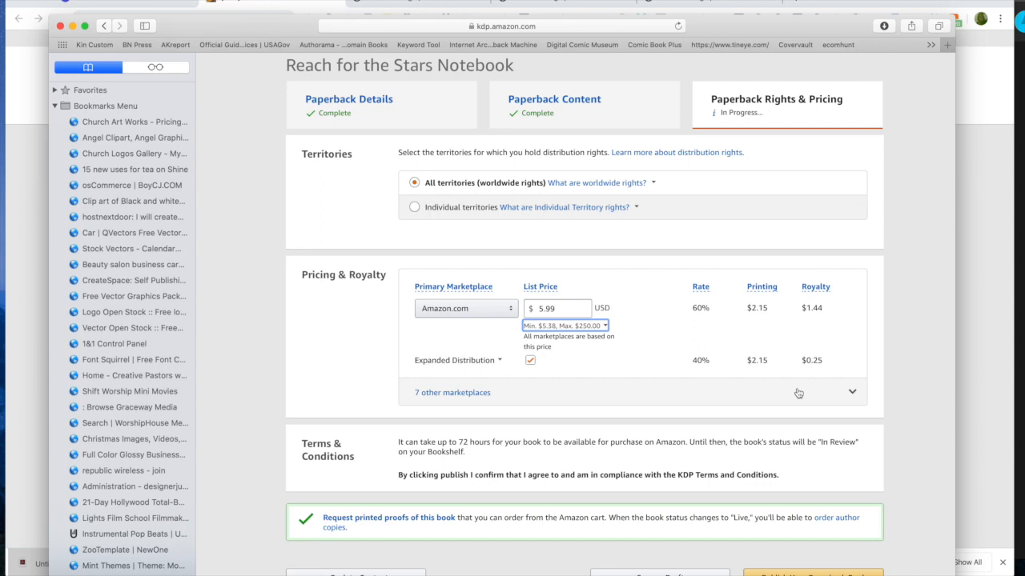
# Step: Publish the notebook paperback and close the submission notice to return to the Bookshelf
pyautogui.scroll(-4, 798, 393)
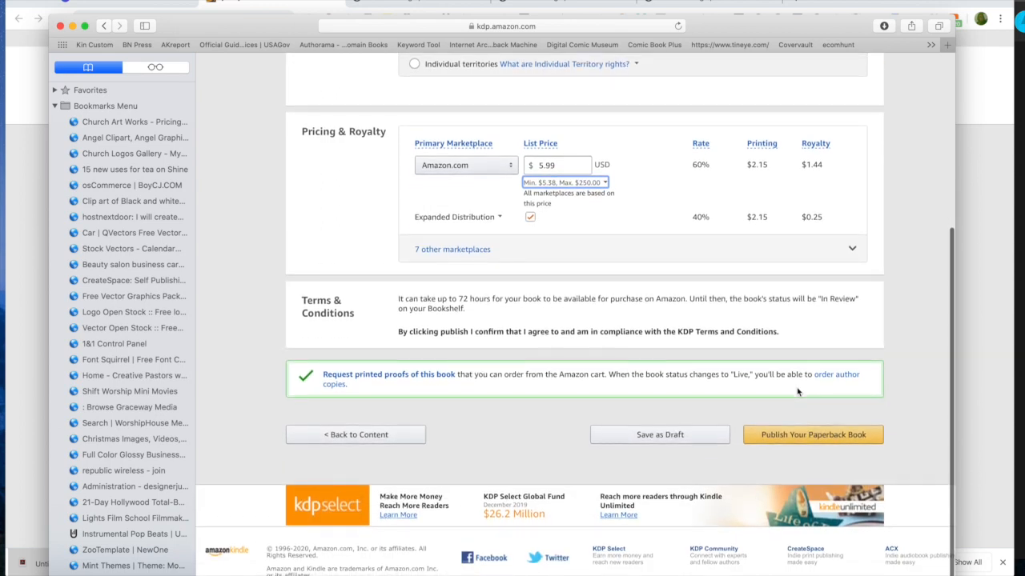
pyautogui.scroll(-1, 801, 396)
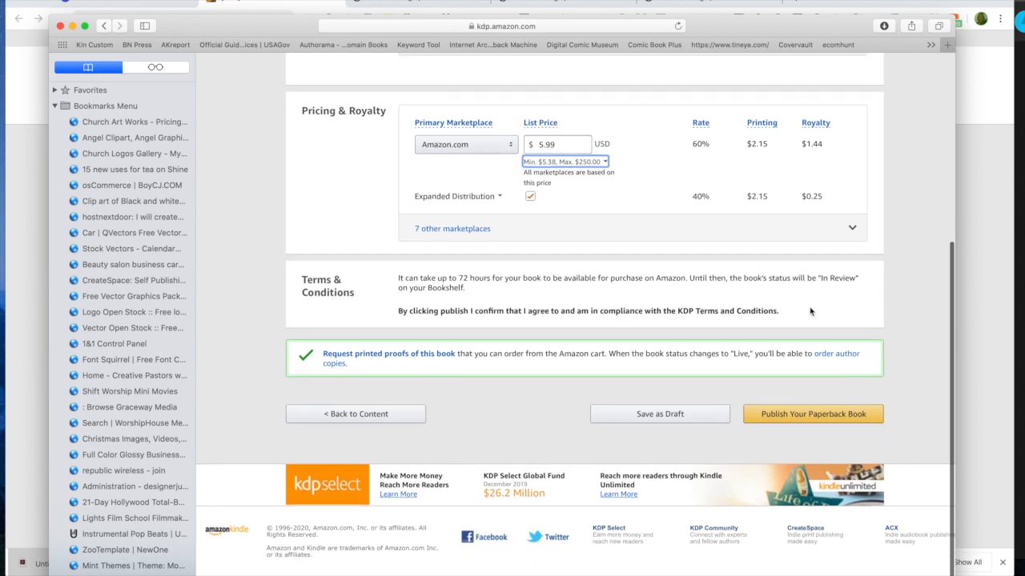
pyautogui.click(810, 416)
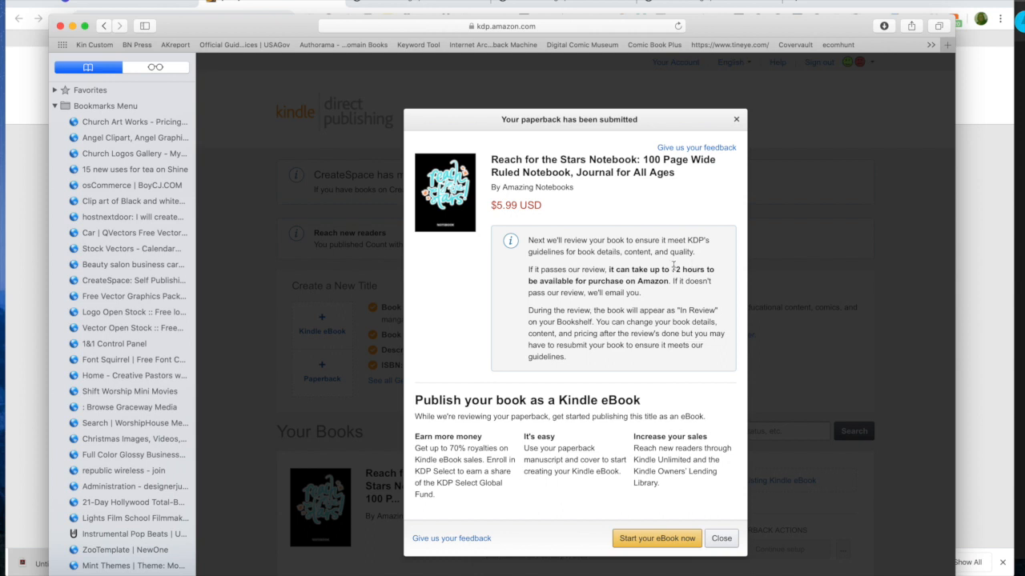
pyautogui.click(723, 538)
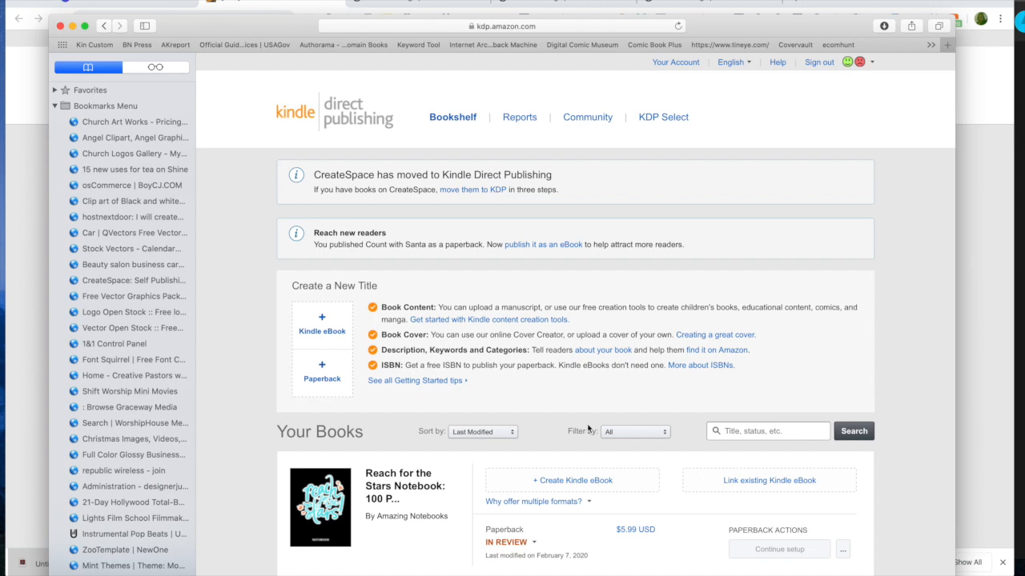
pyautogui.scroll(-1, 588, 429)
pyautogui.scroll(1, 589, 429)
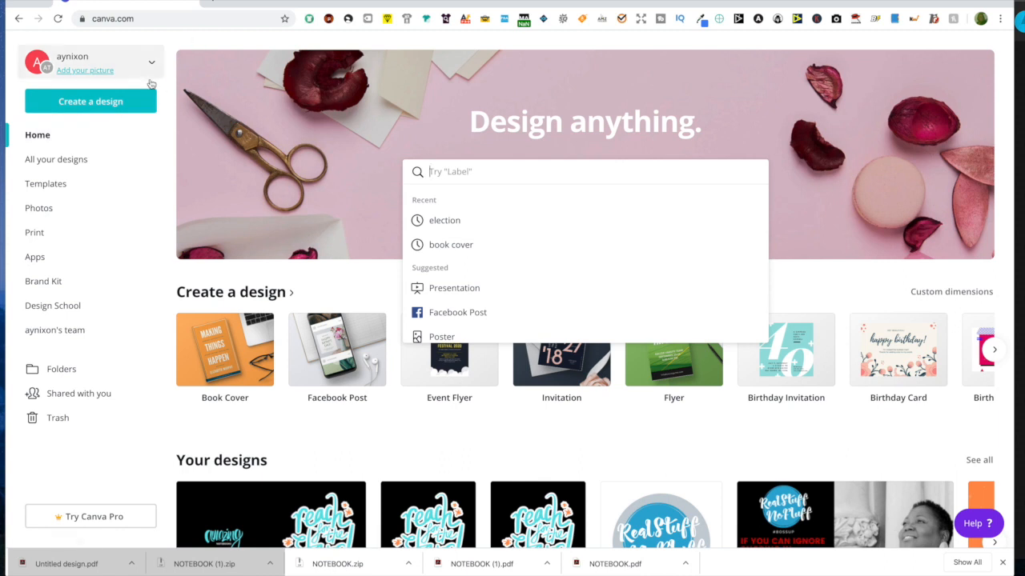
# Step: Switch to Canva and create a new blank design with custom dimensions of 1875 × 2775 px
pyautogui.click(123, 101)
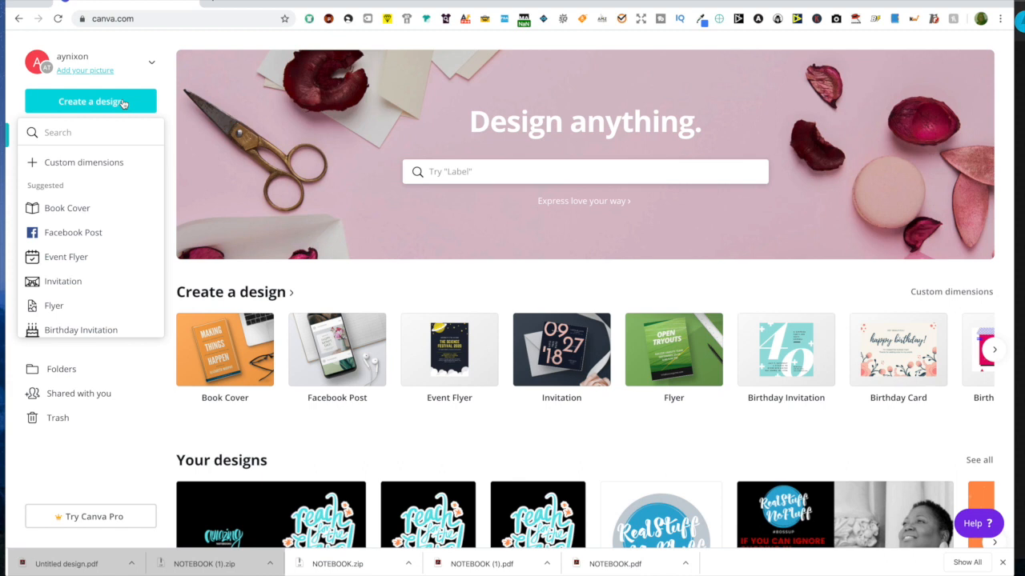
pyautogui.click(98, 165)
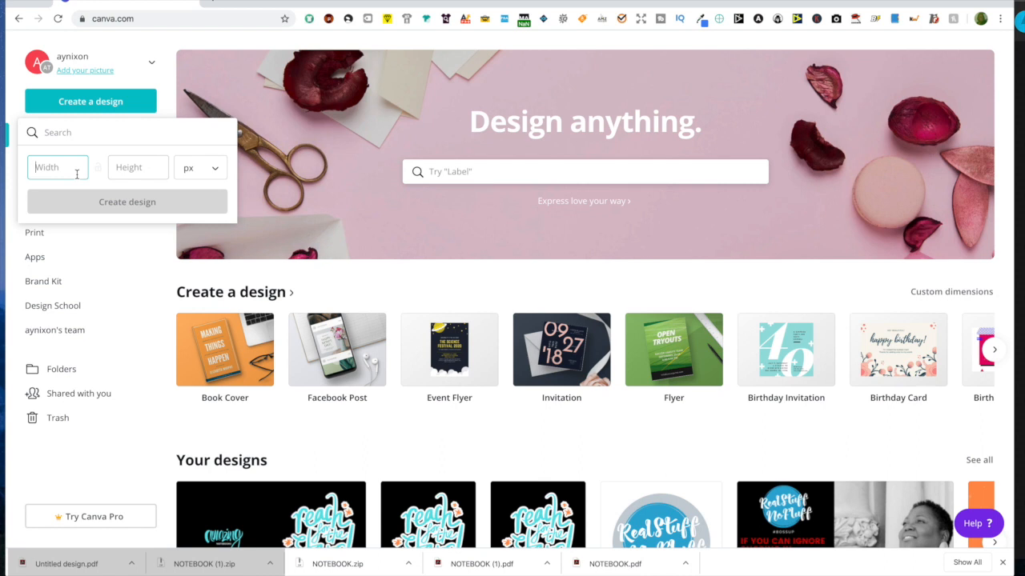
pyautogui.write('1875')
pyautogui.click(134, 168)
pyautogui.write('2775')
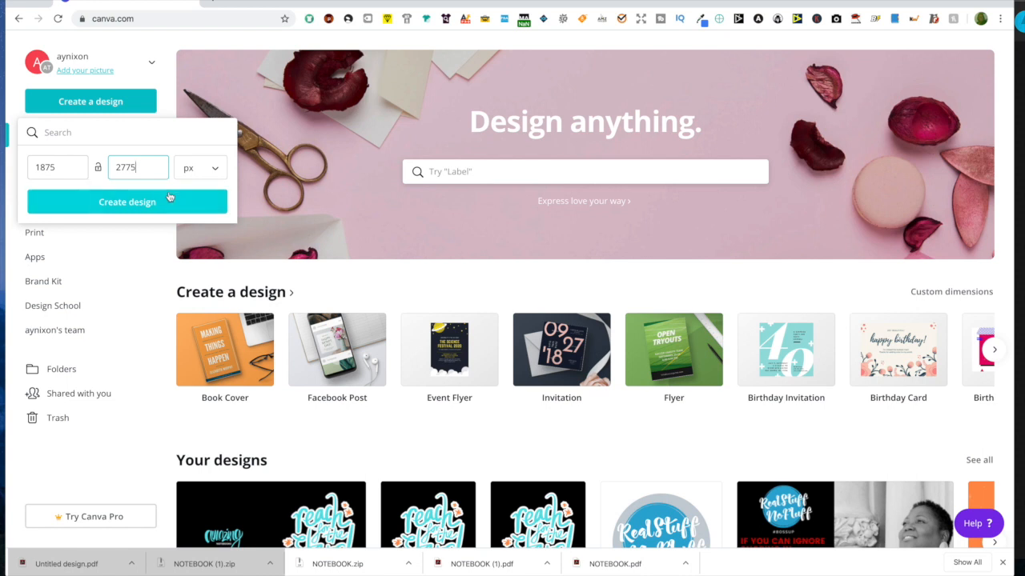
pyautogui.click(157, 209)
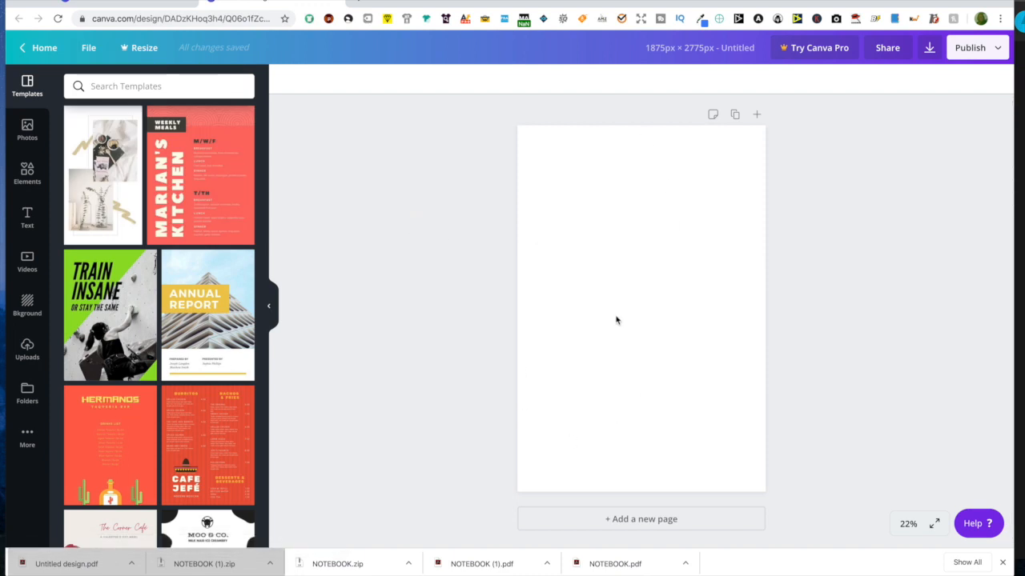
# Step: Upload the image FACE.png from the Desktop folder to the design's uploads
pyautogui.click(27, 346)
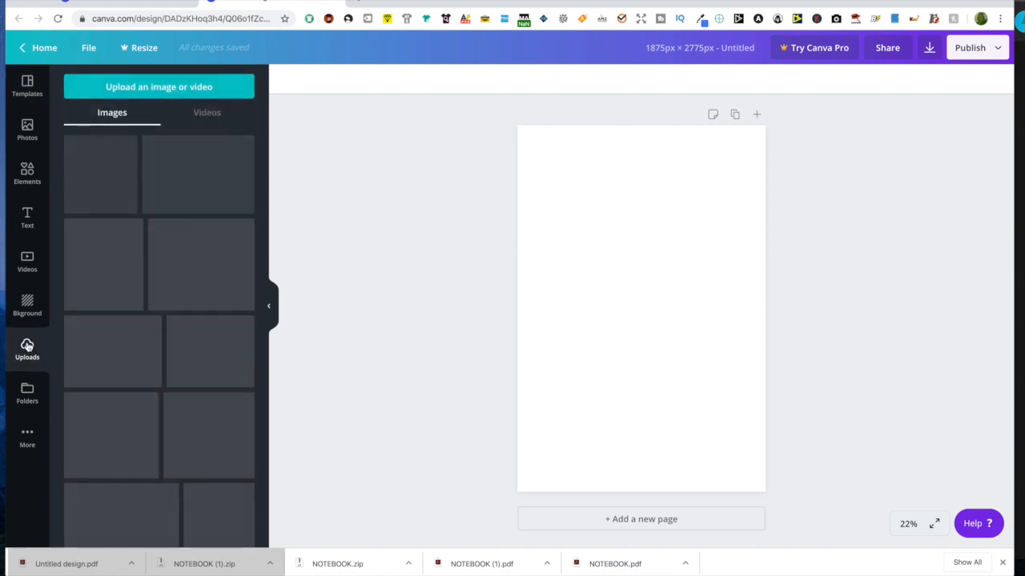
pyautogui.click(212, 88)
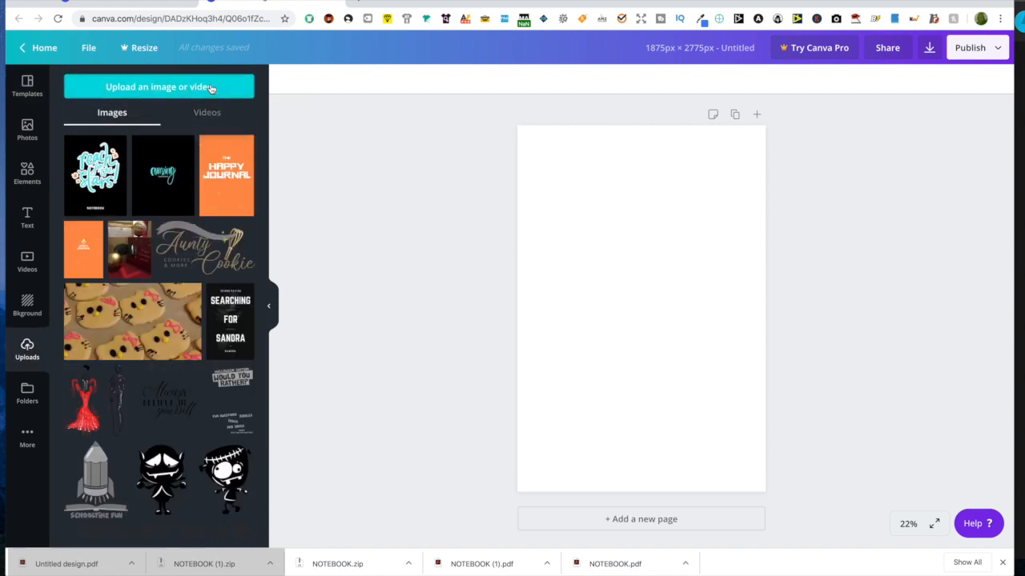
pyautogui.click(301, 108)
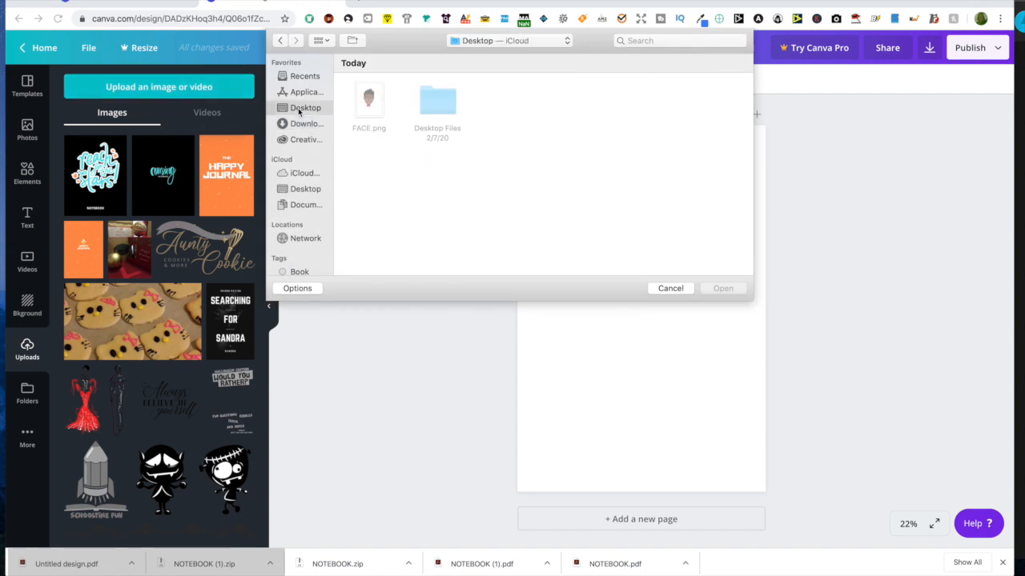
pyautogui.click(368, 101)
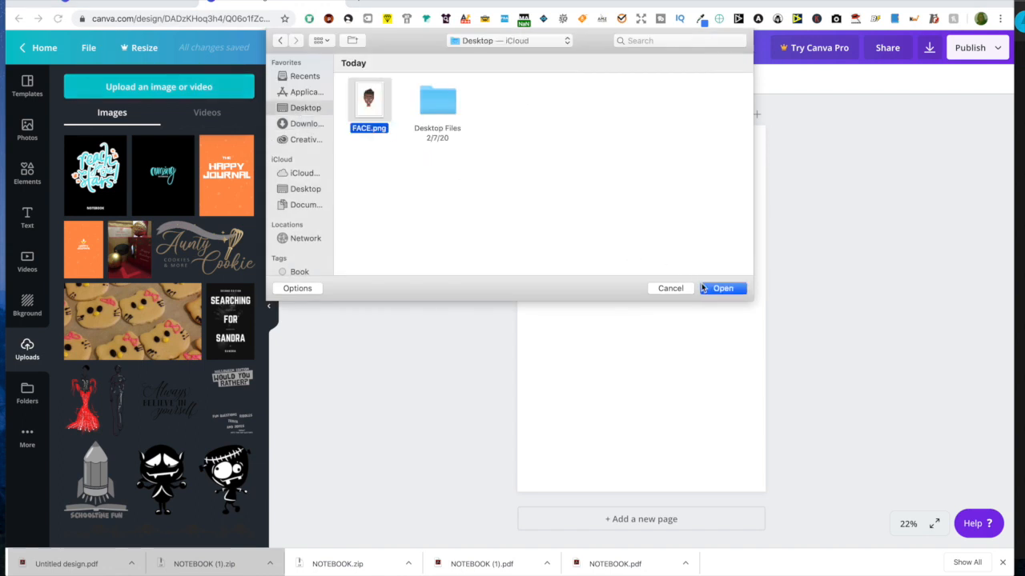
pyautogui.click(723, 288)
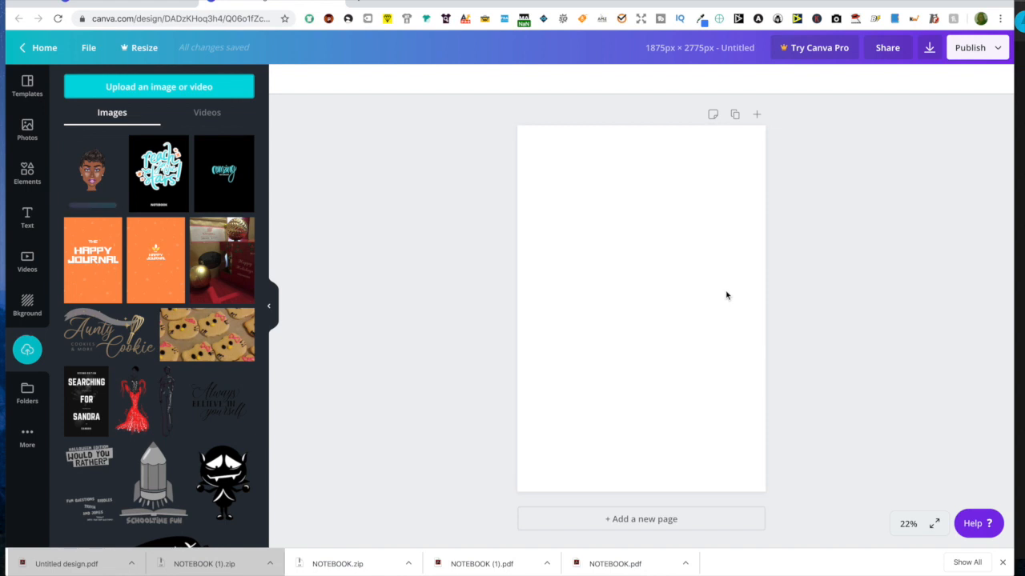
# Step: Place the uploaded face image on the blank page and enlarge it to about the full page width
pyautogui.click(97, 178)
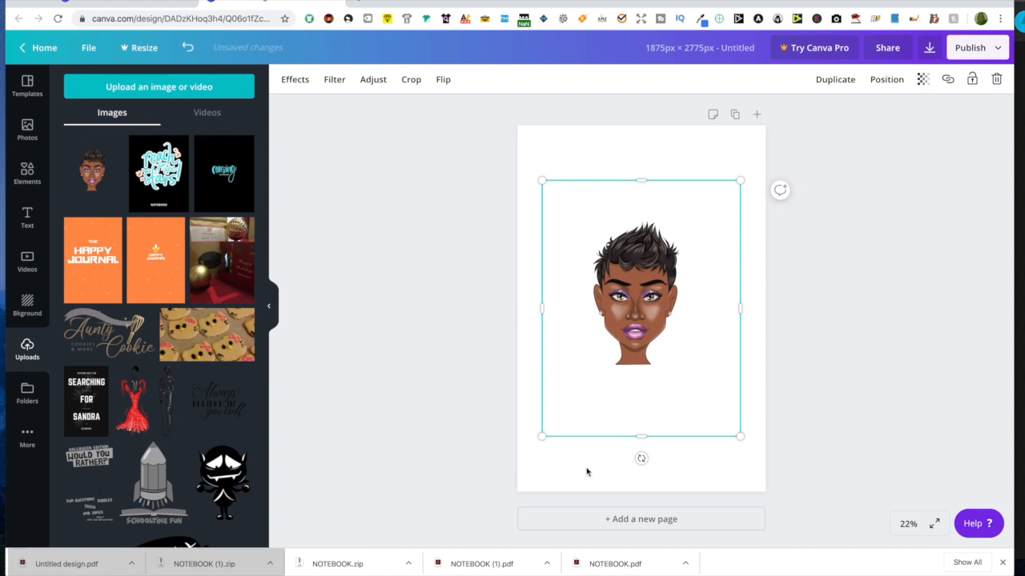
pyautogui.moveTo(545, 433); pyautogui.dragTo(515, 474)
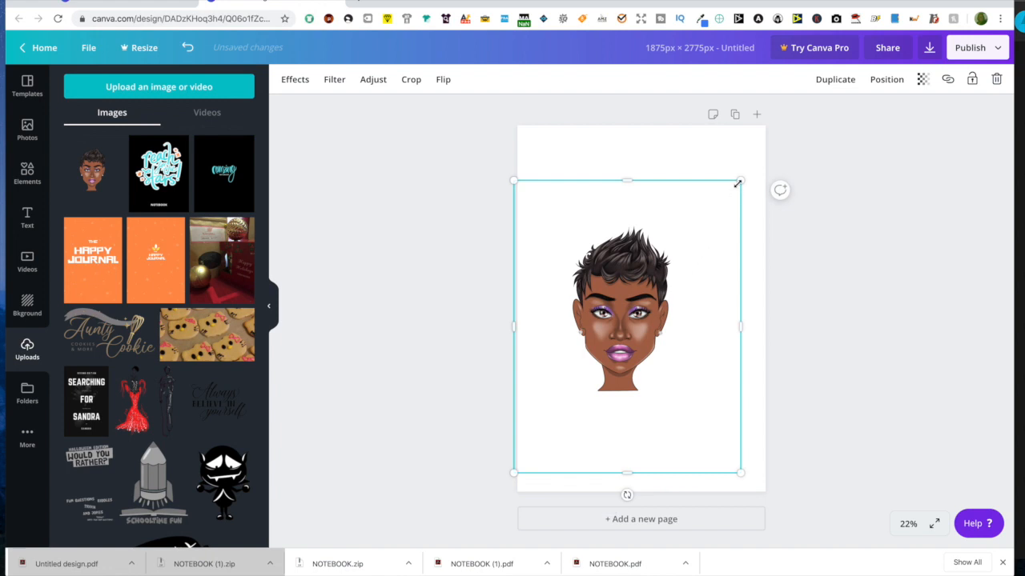
pyautogui.moveTo(740, 180); pyautogui.dragTo(765, 152)
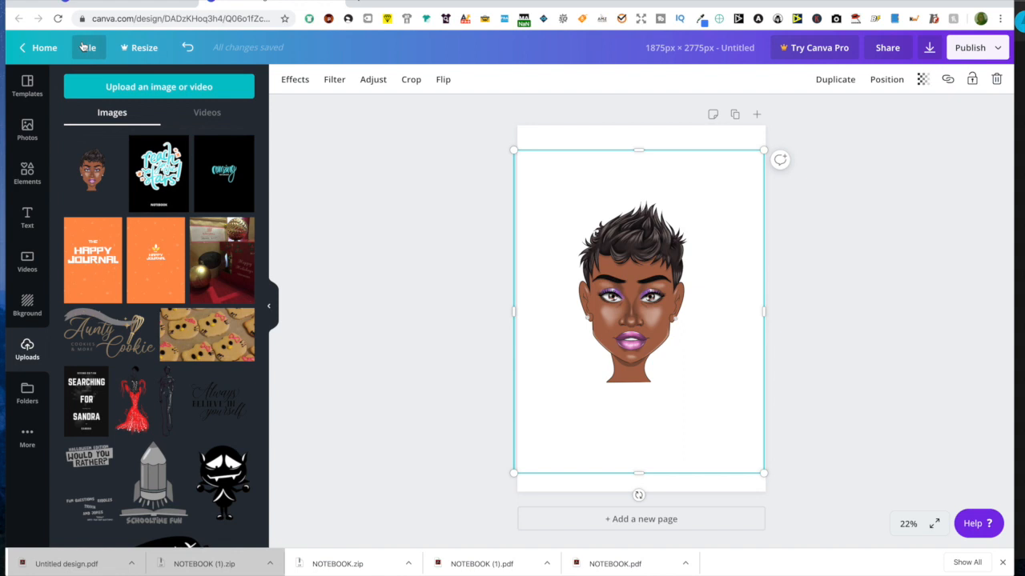
# Step: Show the margins and the print bleed on the cover page
pyautogui.click(89, 48)
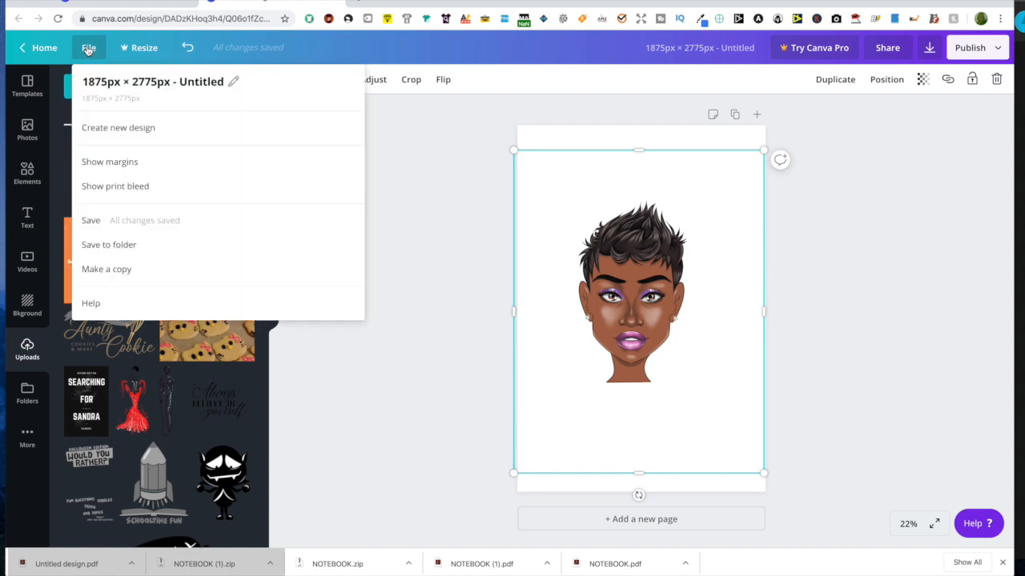
pyautogui.click(124, 164)
pyautogui.click(88, 48)
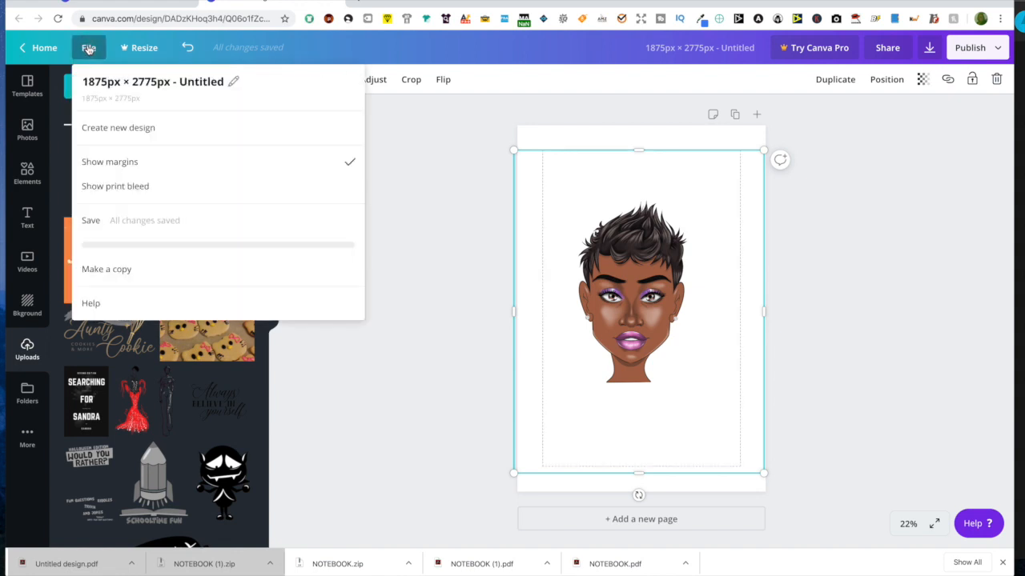
pyautogui.click(128, 189)
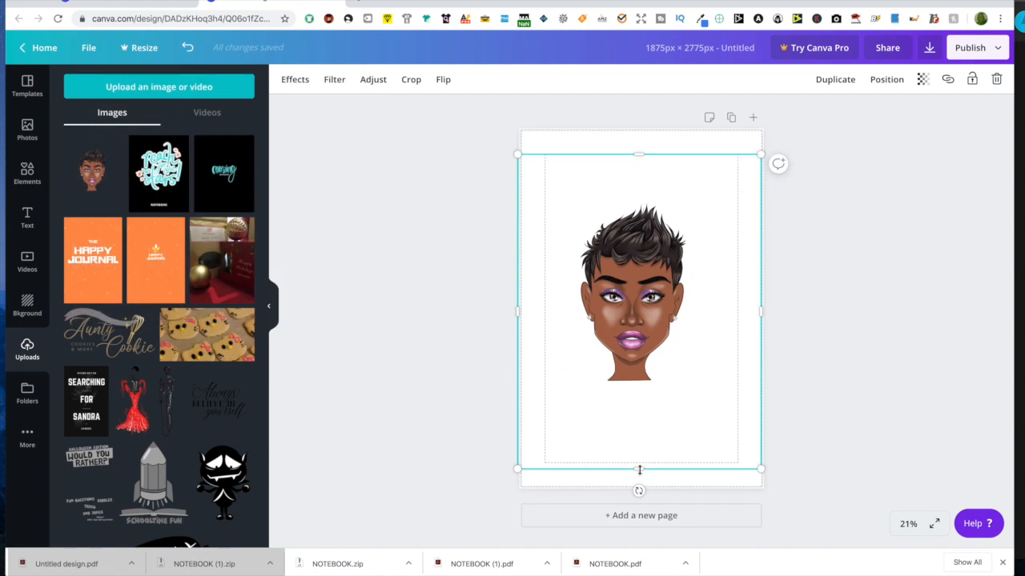
# Step: Search the graphic elements for "flowers"
pyautogui.click(28, 174)
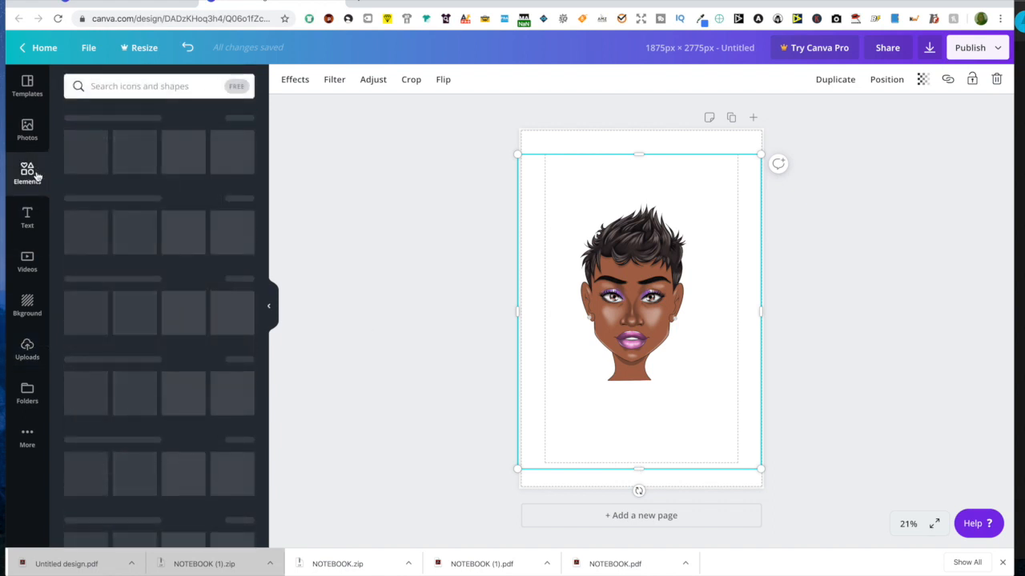
pyautogui.click(153, 87)
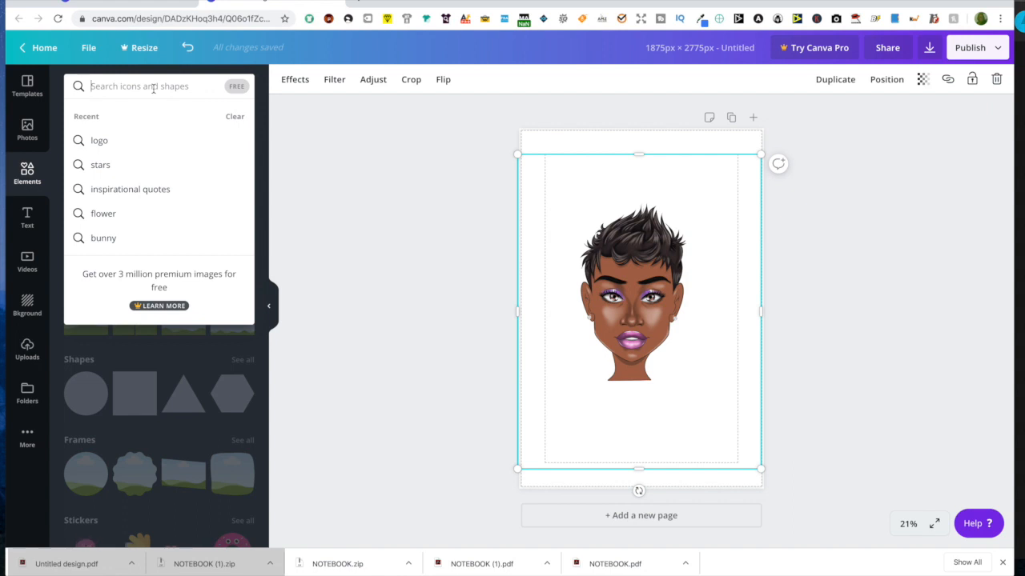
pyautogui.write('fl')
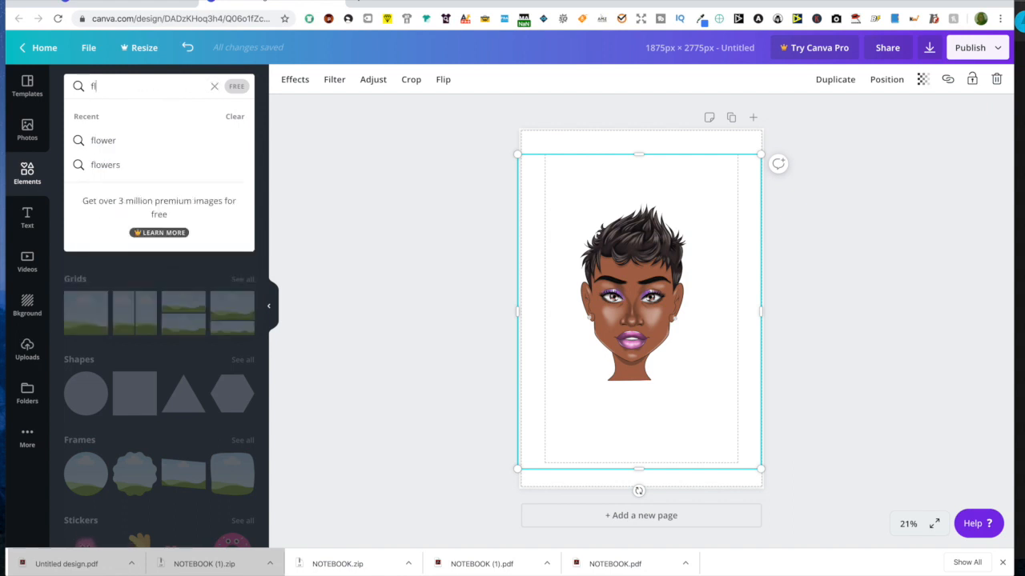
pyautogui.write('owers')
pyautogui.press('Return')
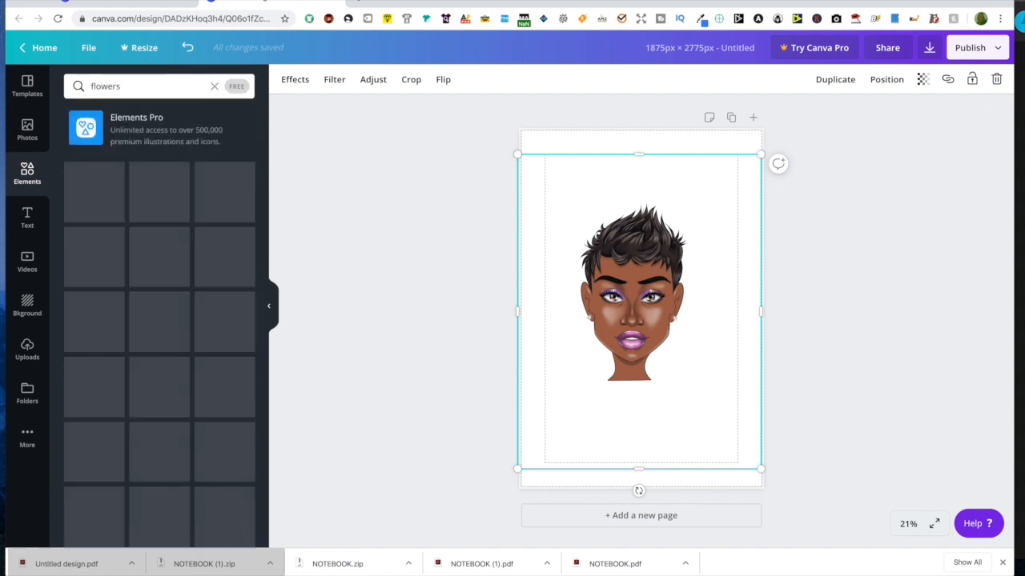
# Step: Try the free teal, grey and pink floral pattern enlarged across the upper part of the page, and delete it
pyautogui.scroll(-5, 128, 232)
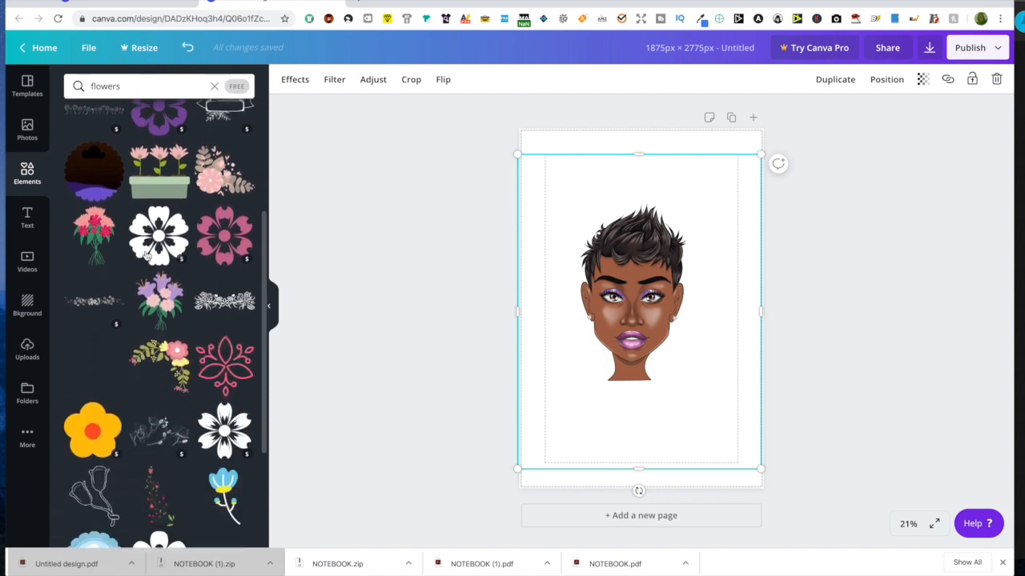
pyautogui.scroll(-10, 147, 256)
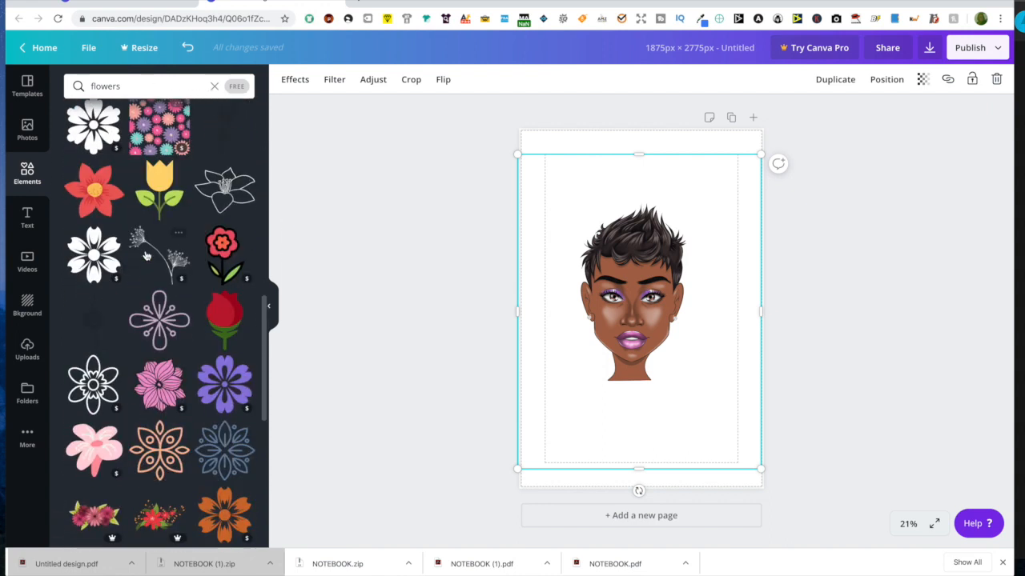
pyautogui.scroll(-8, 147, 256)
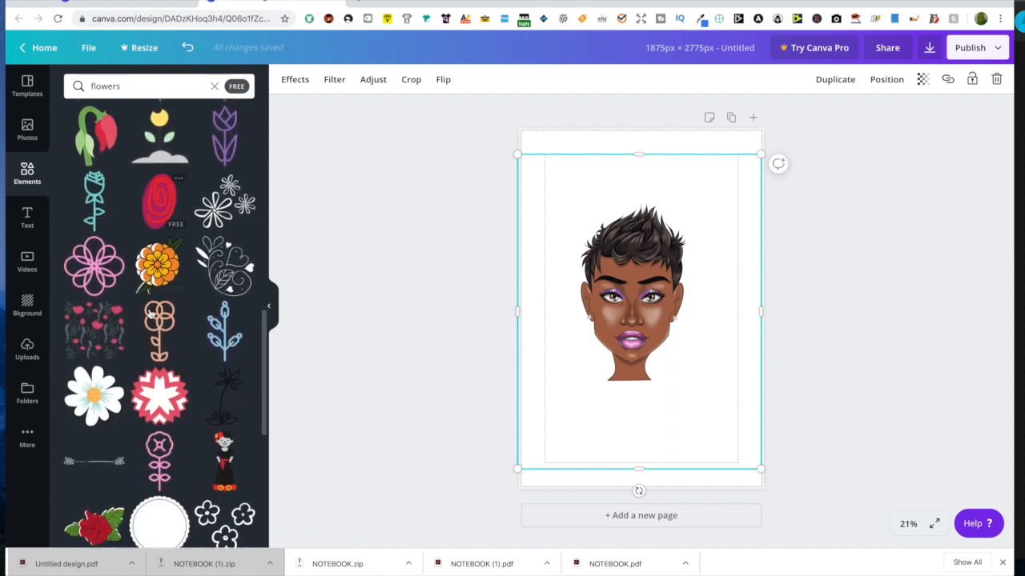
pyautogui.scroll(-10, 151, 314)
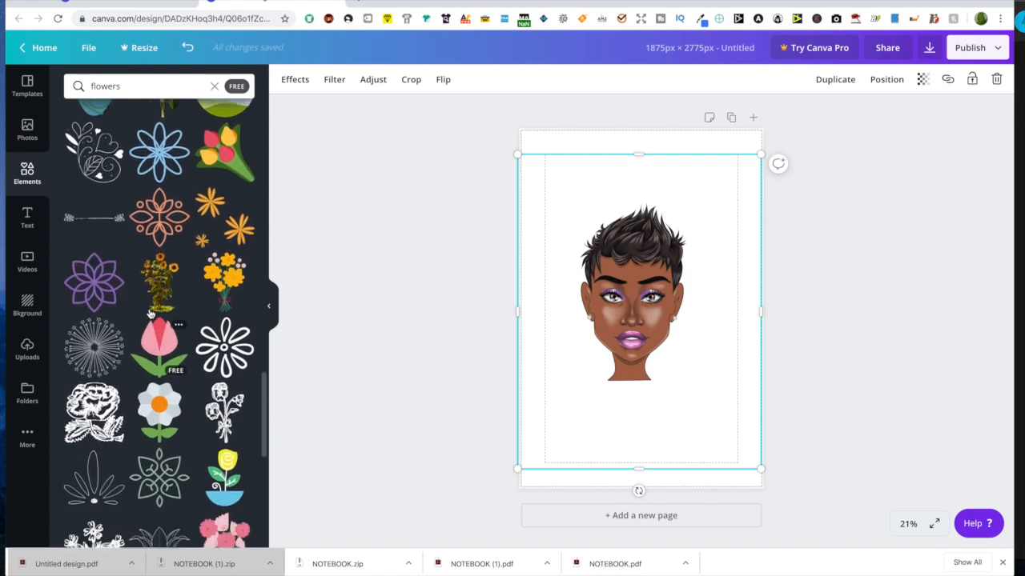
pyautogui.scroll(-3, 150, 314)
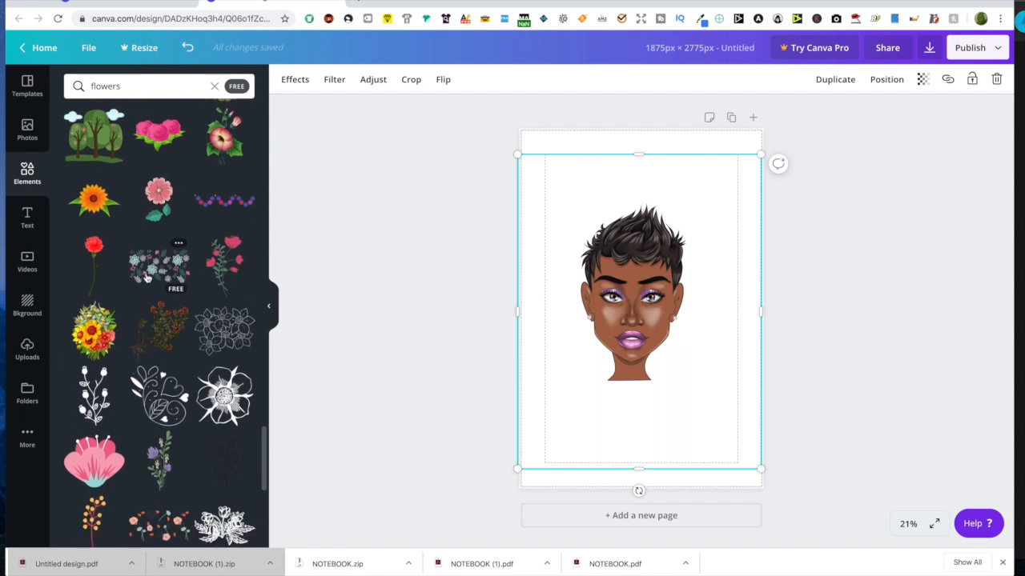
pyautogui.click(146, 275)
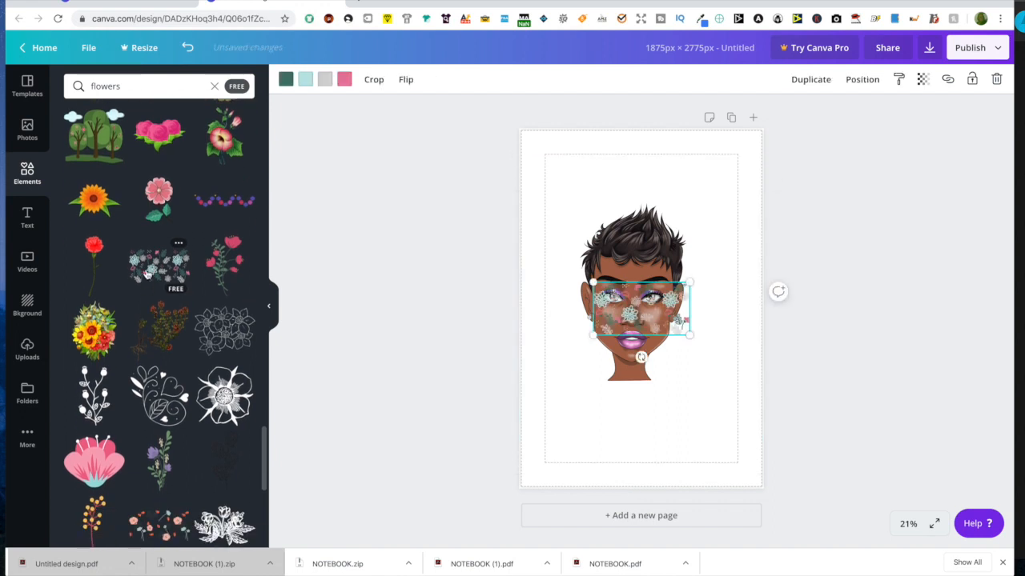
pyautogui.moveTo(607, 328); pyautogui.dragTo(532, 168)
pyautogui.moveTo(616, 180); pyautogui.dragTo(767, 225)
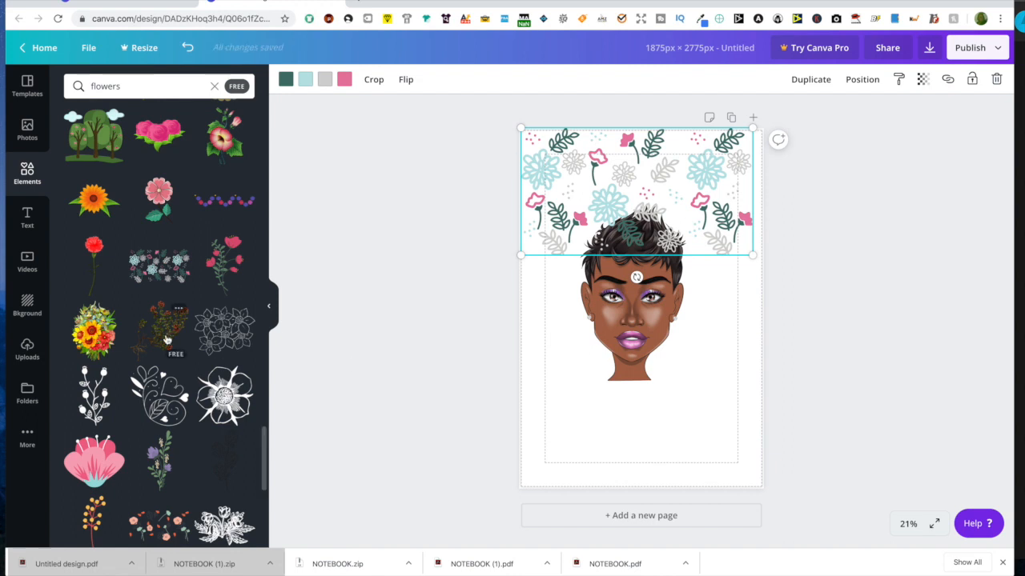
pyautogui.scroll(-3, 166, 341)
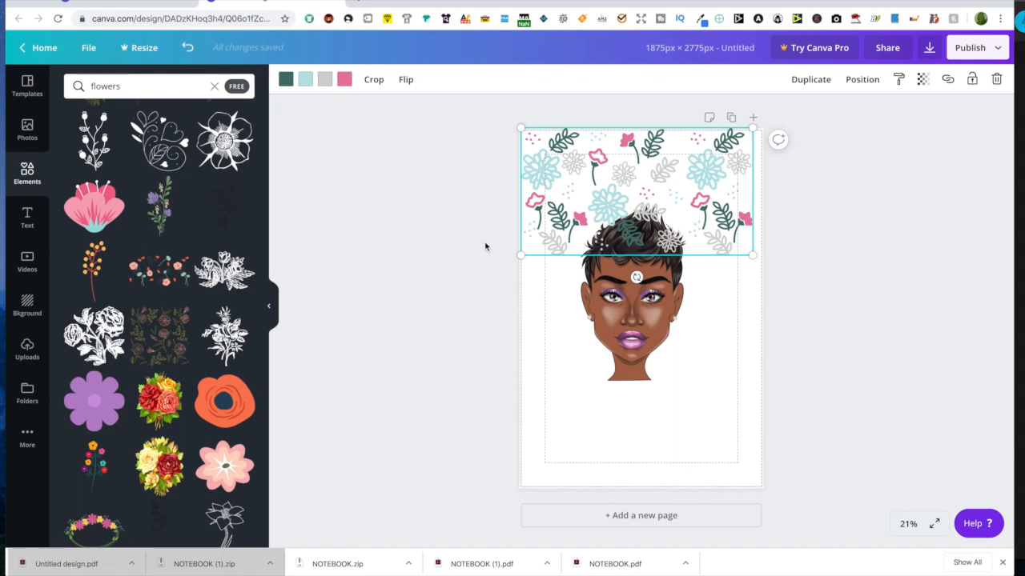
pyautogui.press('Delete')
# Step: Refine the element search from "flowers" to "flowers wreath"
pyautogui.scroll(-7, 222, 324)
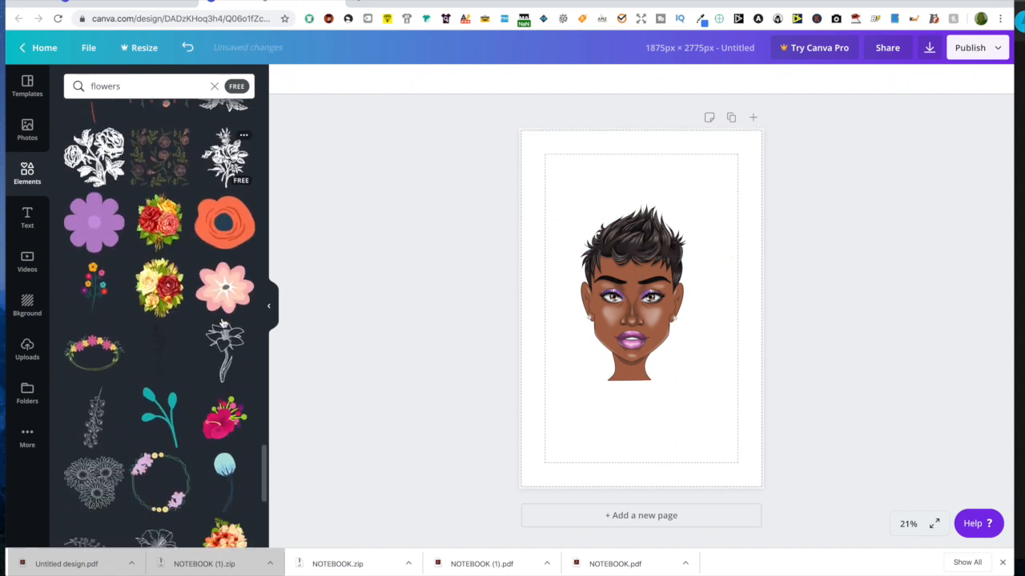
pyautogui.scroll(-10, 223, 325)
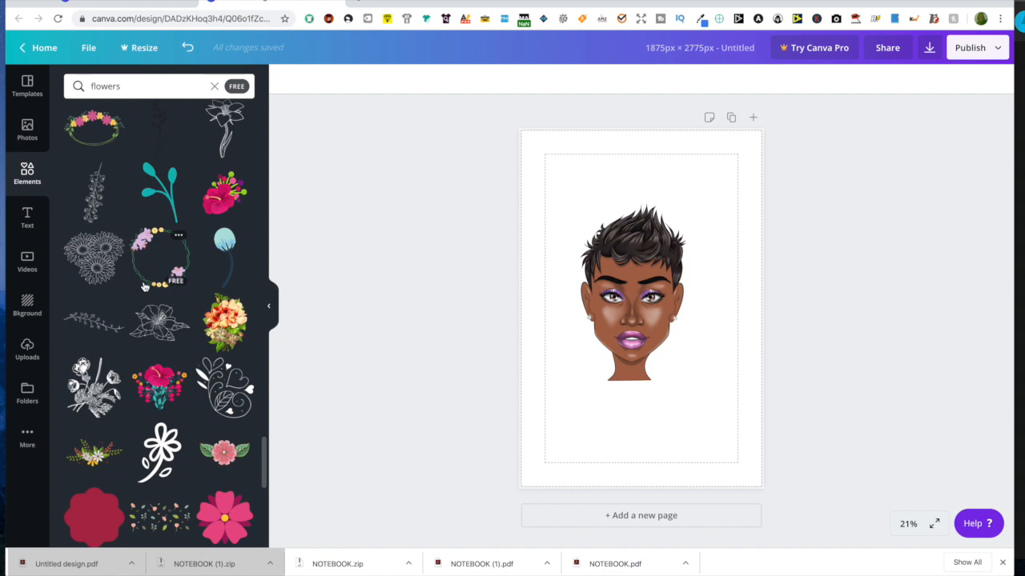
pyautogui.click(131, 85)
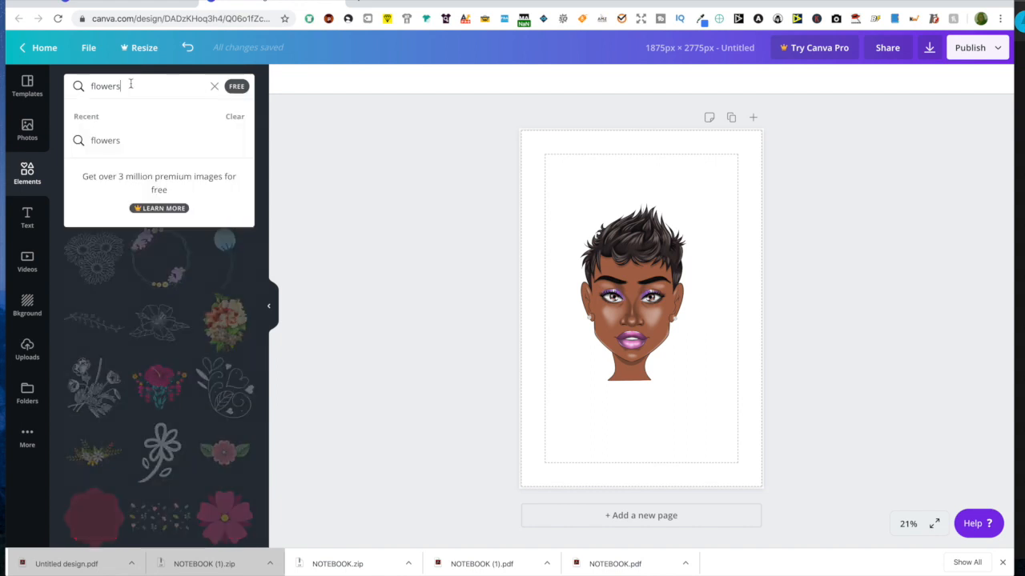
pyautogui.write('w')
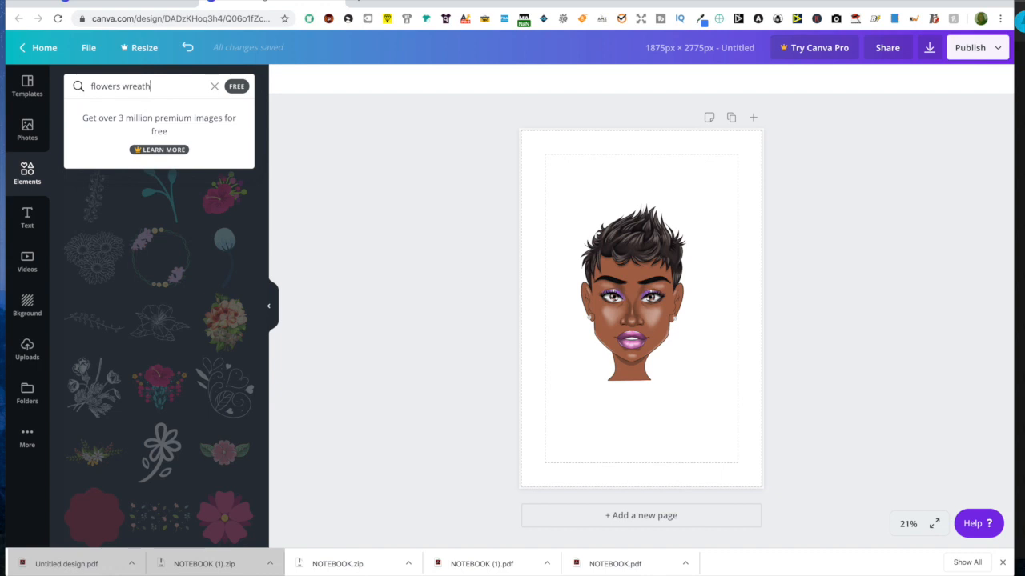
pyautogui.write('reath')
pyautogui.press('Return')
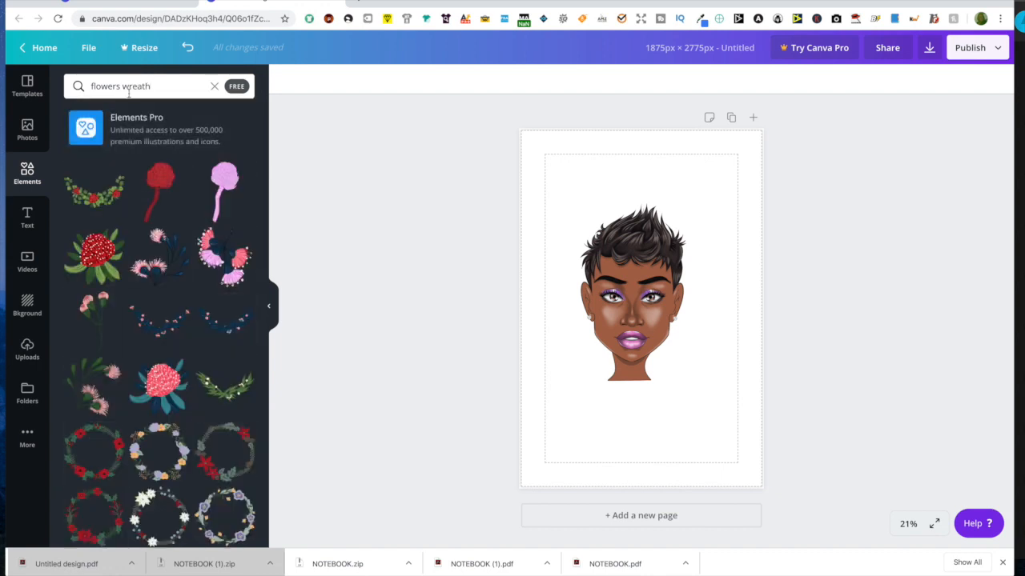
# Step: Try the round autumn leaf wreath enlarged around the woman's face, and delete it
pyautogui.scroll(-6, 158, 233)
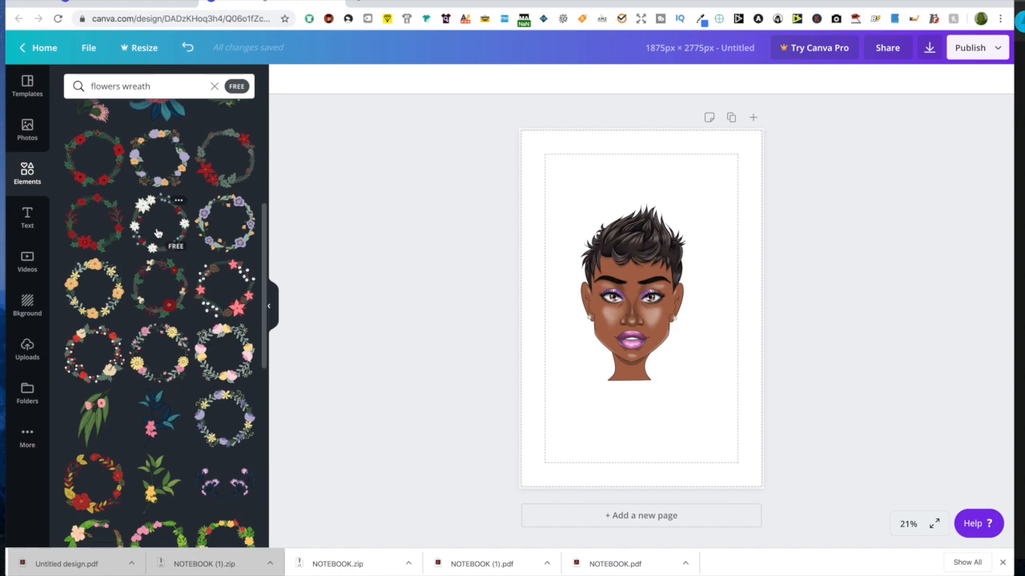
pyautogui.scroll(-5, 157, 233)
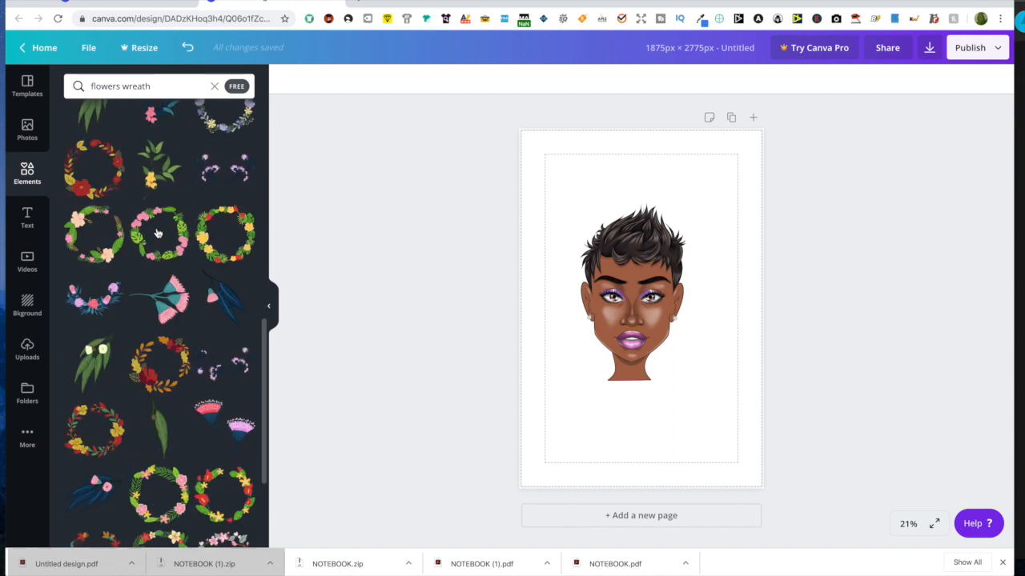
pyautogui.scroll(-3, 158, 233)
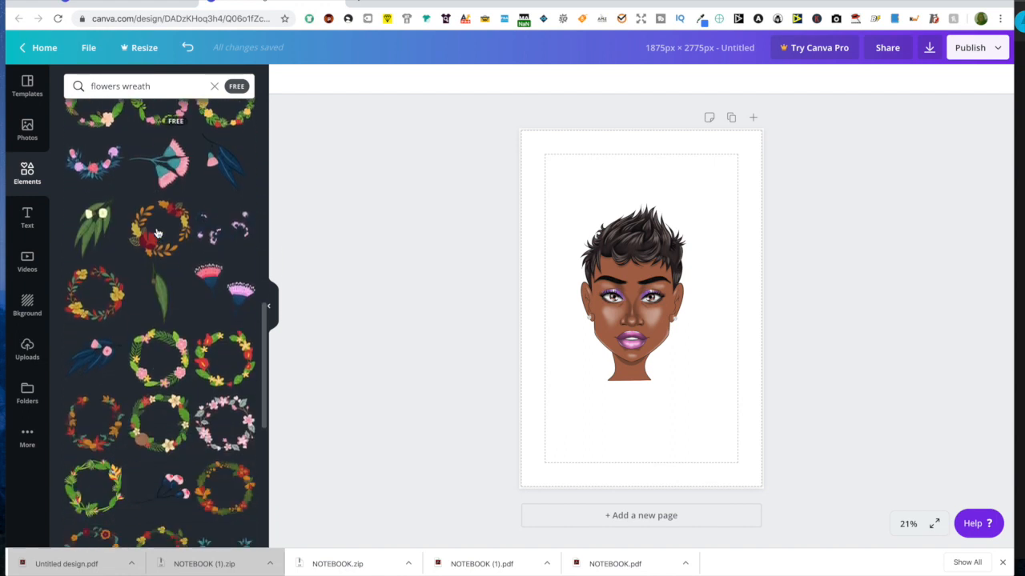
pyautogui.scroll(-4, 157, 233)
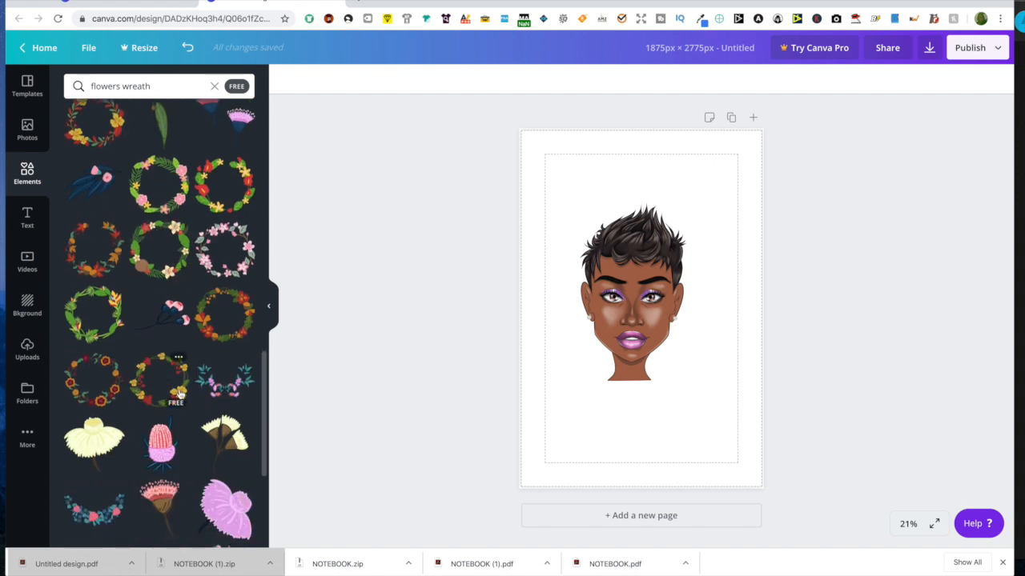
pyautogui.click(216, 337)
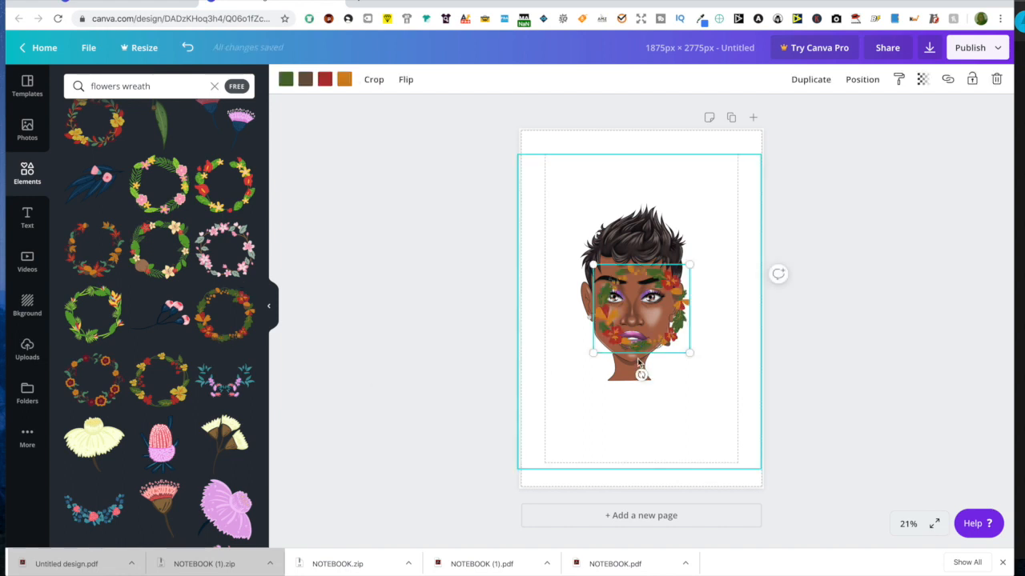
pyautogui.moveTo(593, 364); pyautogui.dragTo(552, 436)
pyautogui.moveTo(690, 264); pyautogui.dragTo(726, 196)
pyautogui.press('Delete')
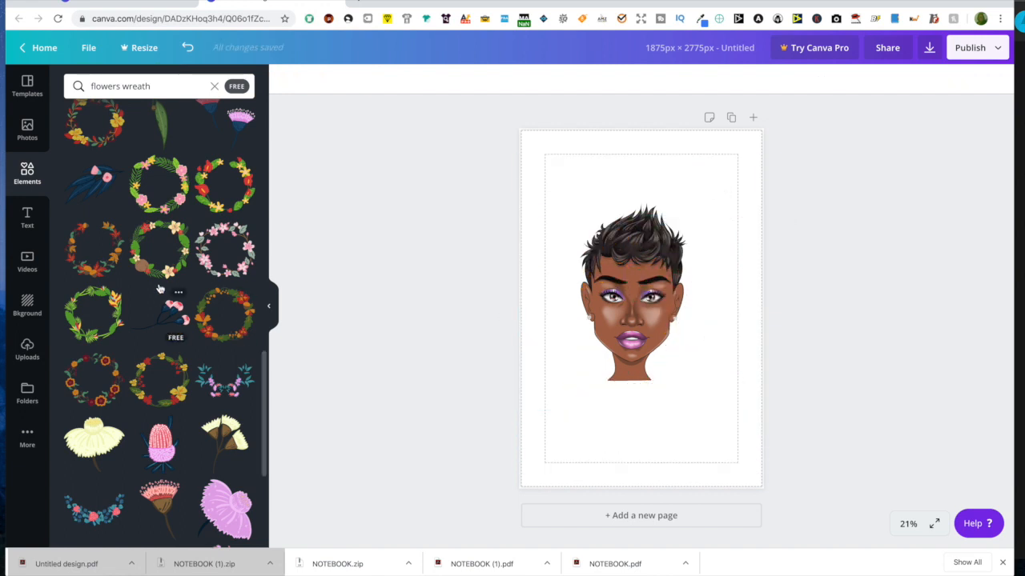
# Step: Add the blue-leaved garland with purple and pink flowers and enlarge it beneath the woman's chin
pyautogui.scroll(-5, 170, 332)
pyautogui.scroll(-3, 160, 290)
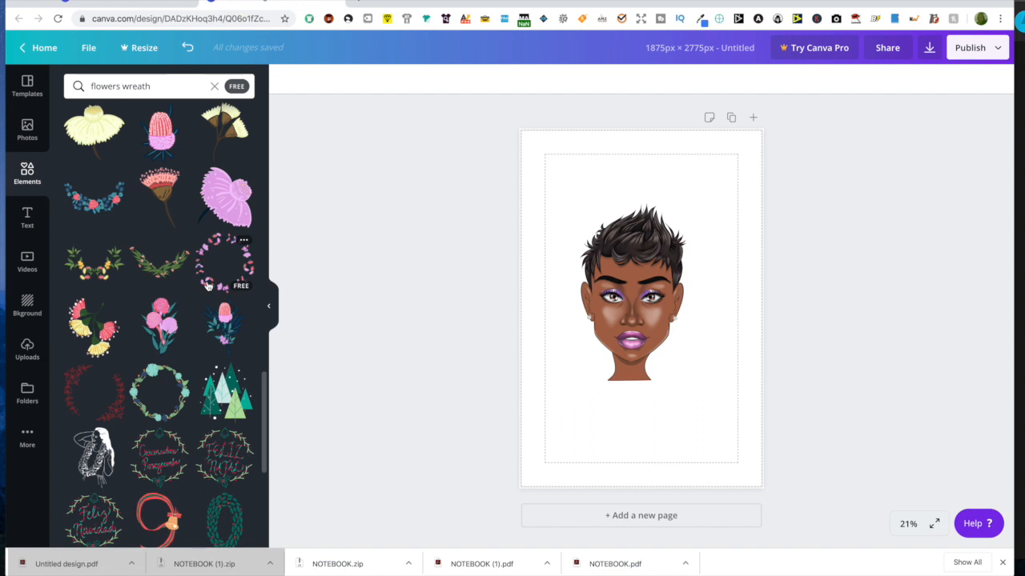
pyautogui.scroll(5, 206, 285)
pyautogui.scroll(3, 206, 285)
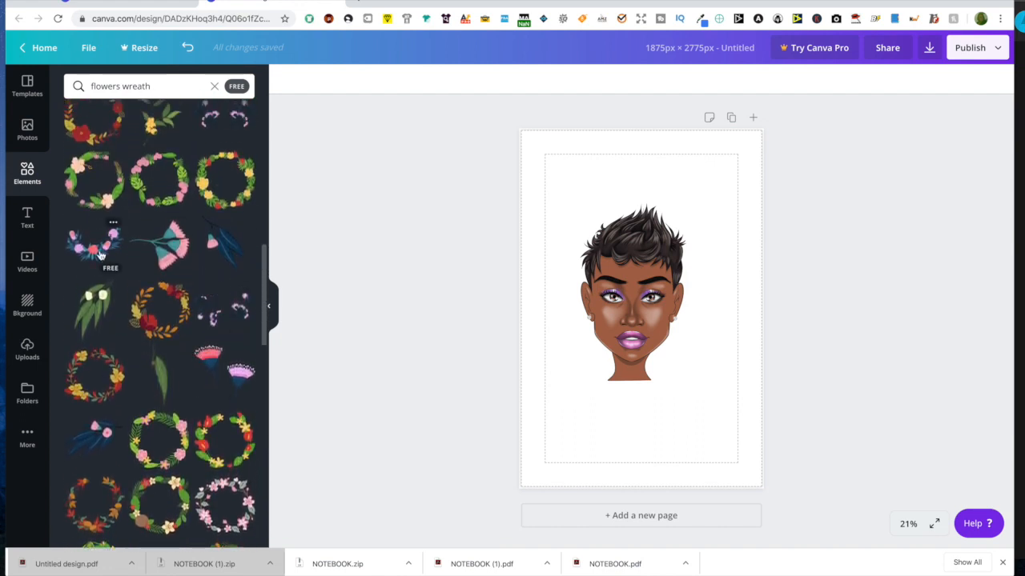
pyautogui.click(100, 254)
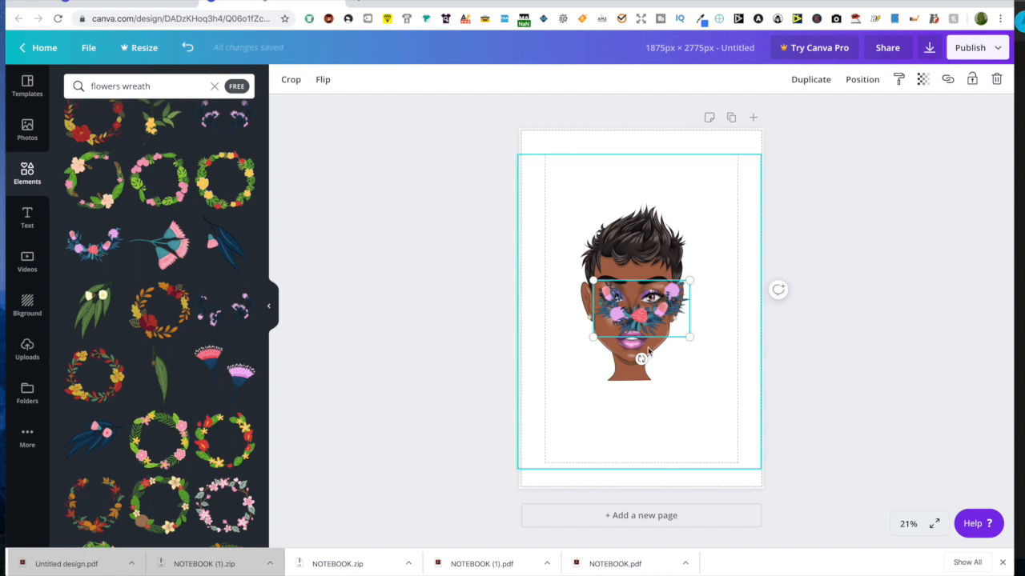
pyautogui.moveTo(576, 382); pyautogui.dragTo(544, 431)
pyautogui.moveTo(618, 366); pyautogui.dragTo(632, 390)
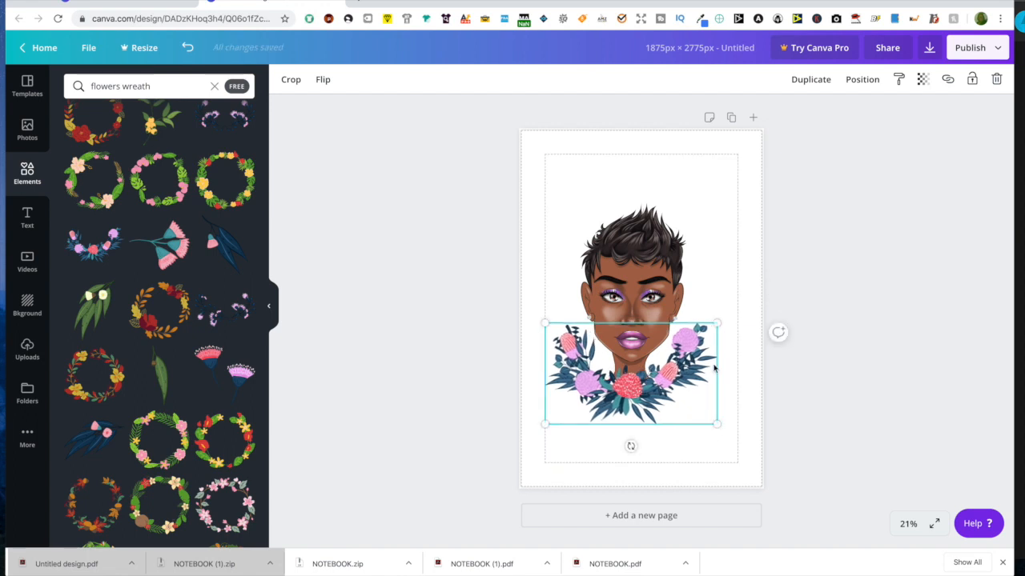
# Step: Enlarge the flower garland to span the page width and center it around the lower face
pyautogui.moveTo(720, 427); pyautogui.dragTo(744, 441)
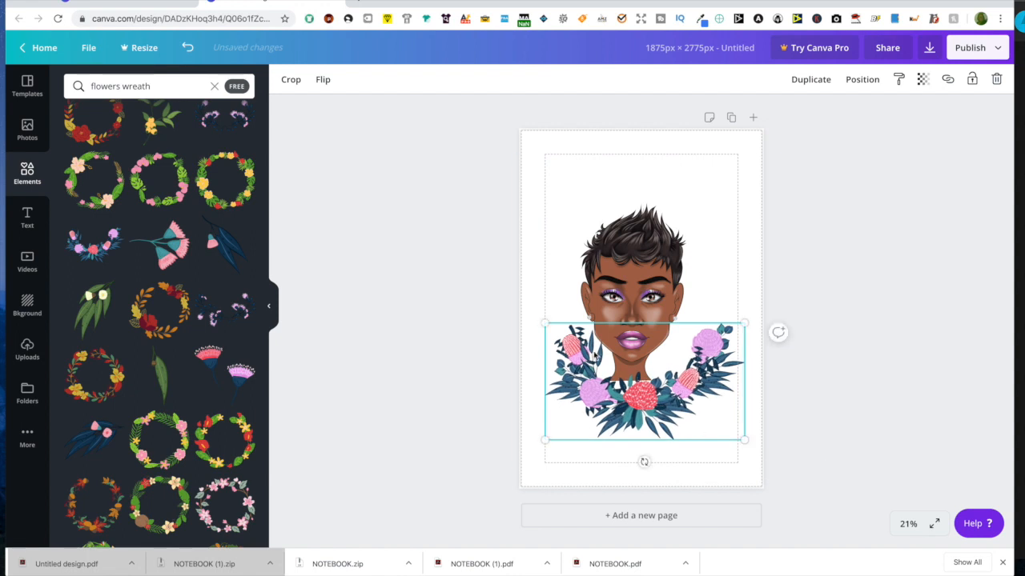
pyautogui.moveTo(519, 320); pyautogui.dragTo(497, 313)
pyautogui.moveTo(744, 304); pyautogui.dragTo(768, 295)
pyautogui.moveTo(687, 373); pyautogui.dragTo(685, 379)
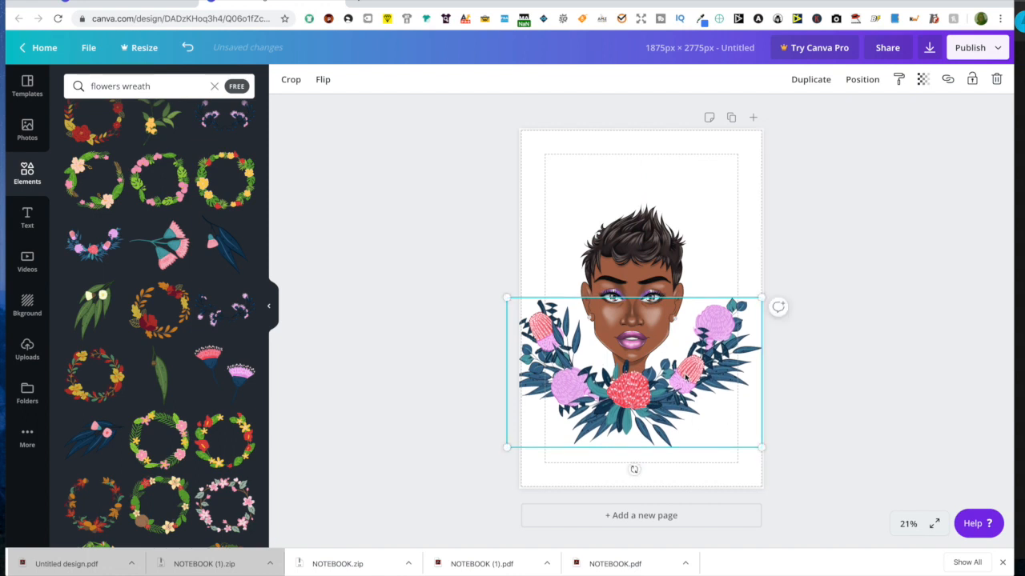
pyautogui.doubleClick(690, 371)
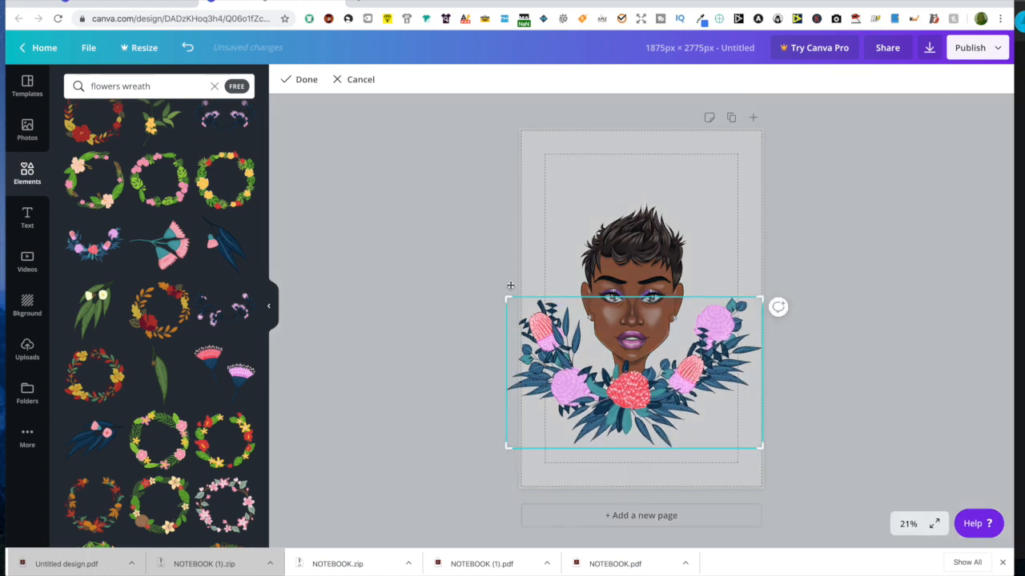
pyautogui.click(302, 79)
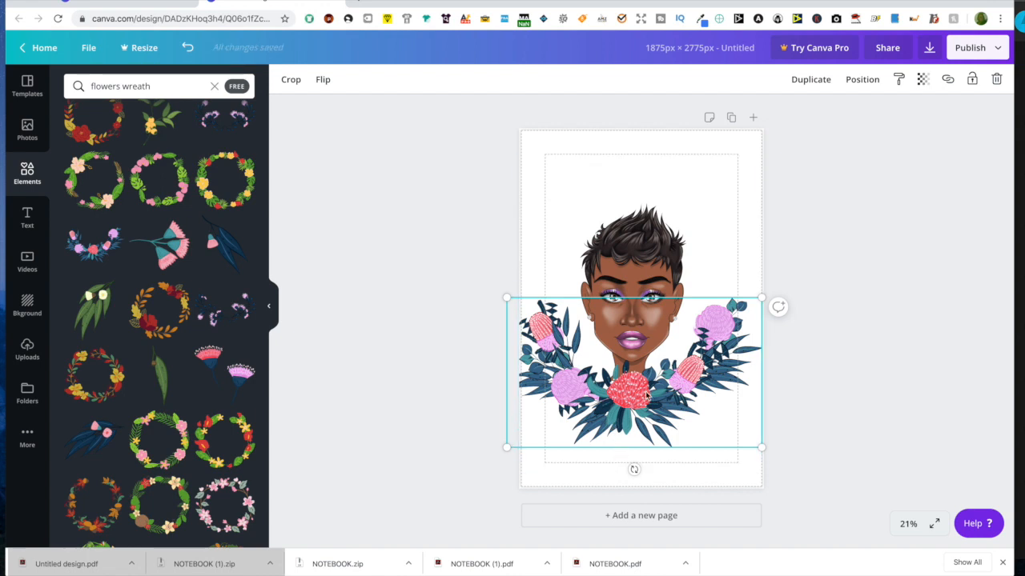
# Step: Duplicate the flower garland, flip the copy vertically, and place it above the woman's hair
pyautogui.click(817, 81)
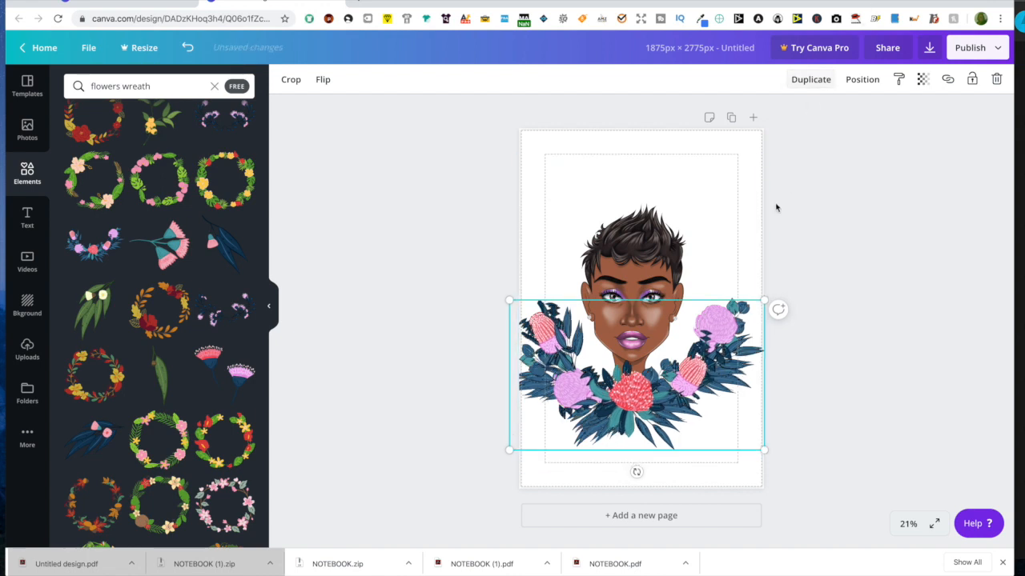
pyautogui.moveTo(712, 360); pyautogui.dragTo(716, 238)
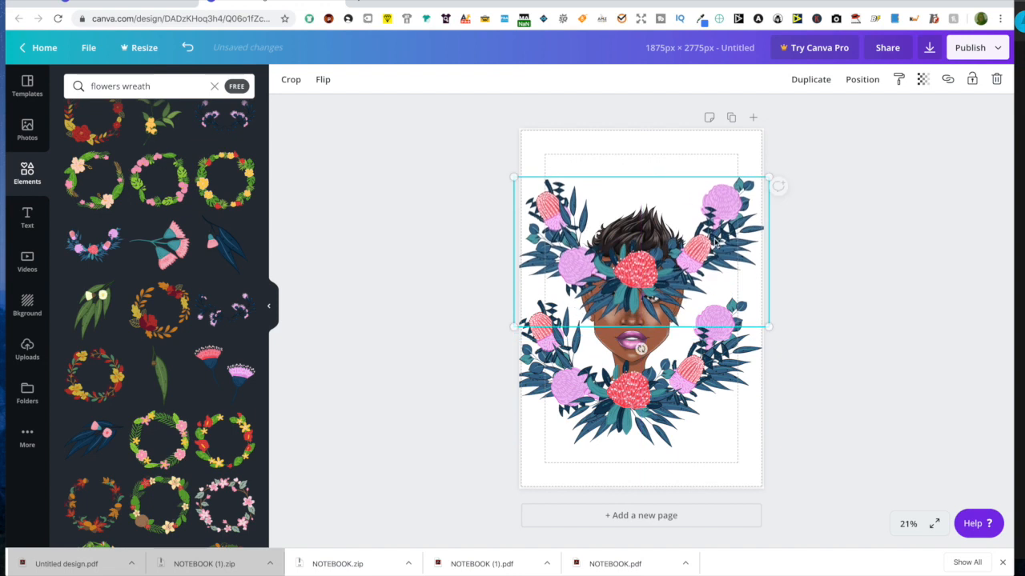
pyautogui.click(324, 81)
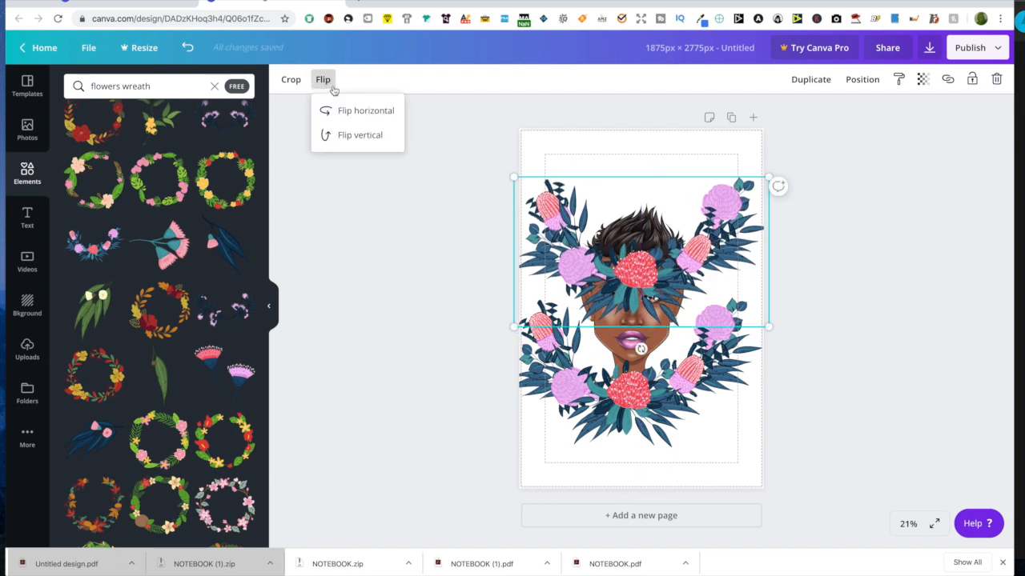
pyautogui.click(344, 135)
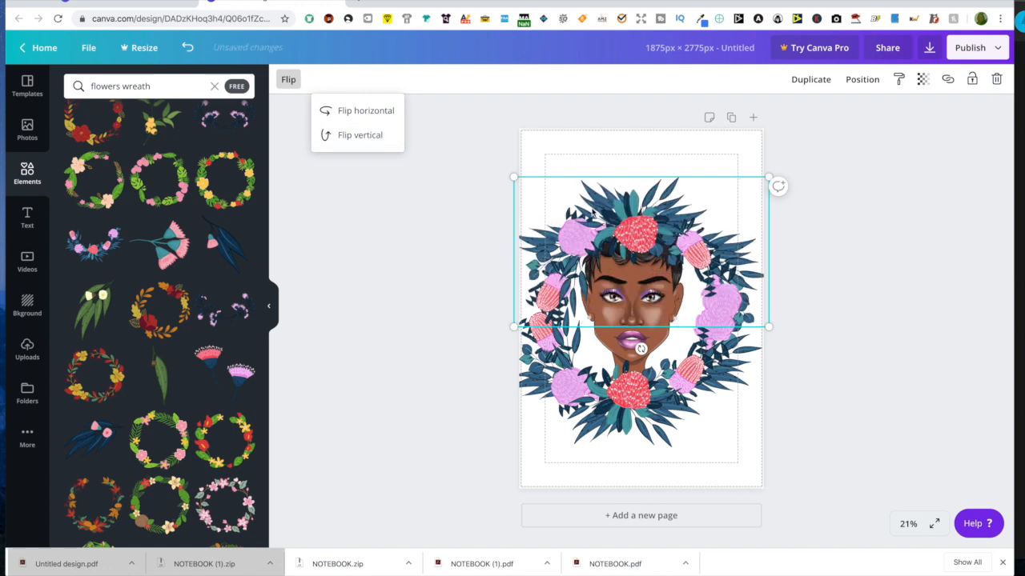
pyautogui.moveTo(638, 218); pyautogui.dragTo(633, 167)
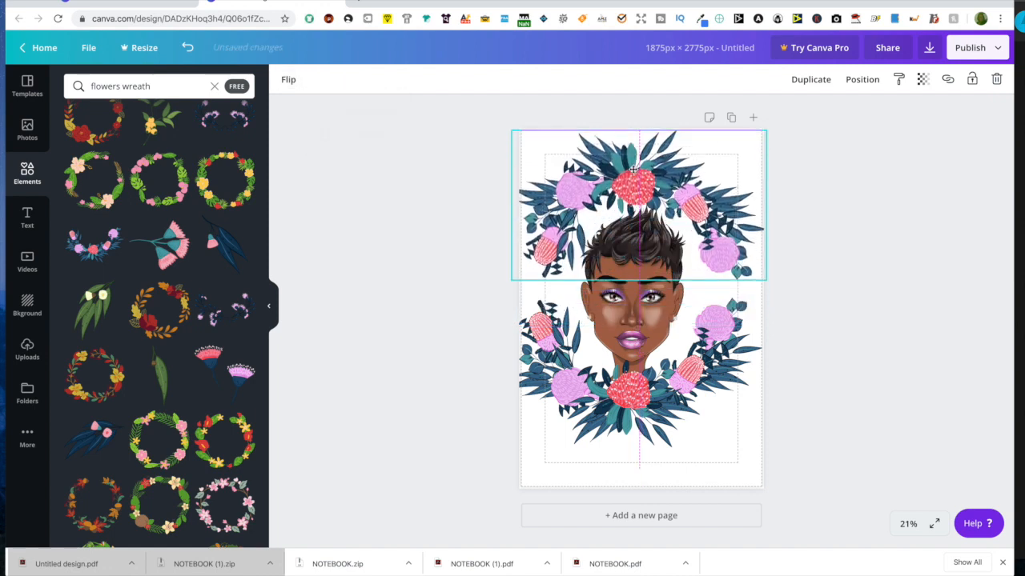
# Step: Fine-tune the positions of both garlands and shift them together with the portrait slightly down the page
pyautogui.moveTo(652, 396)
pyautogui.mouseDown()
pyautogui.moveTo(651, 411)
pyautogui.moveTo(651, 398)
pyautogui.mouseUp()
pyautogui.moveTo(708, 213); pyautogui.dragTo(713, 207)
pyautogui.moveTo(498, 116); pyautogui.dragTo(771, 424)
pyautogui.moveTo(631, 341)
pyautogui.mouseDown()
pyautogui.moveTo(632, 355)
pyautogui.moveTo(631, 346)
pyautogui.mouseUp()
pyautogui.click(811, 309)
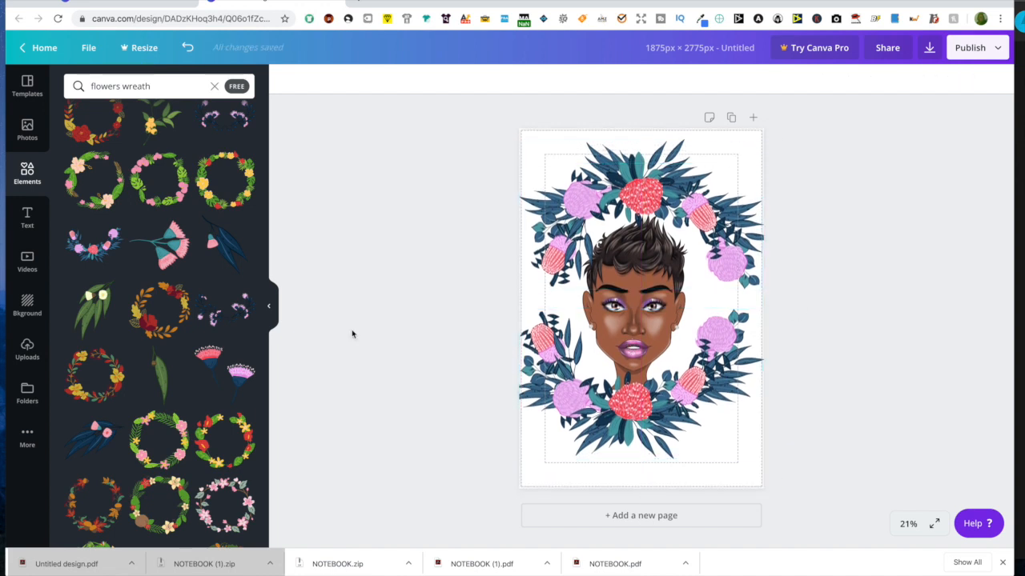
# Step: Search the elements for inspirational quotes and place the "Be Fabulous" lettering in the page's lower-right corner
pyautogui.click(173, 86)
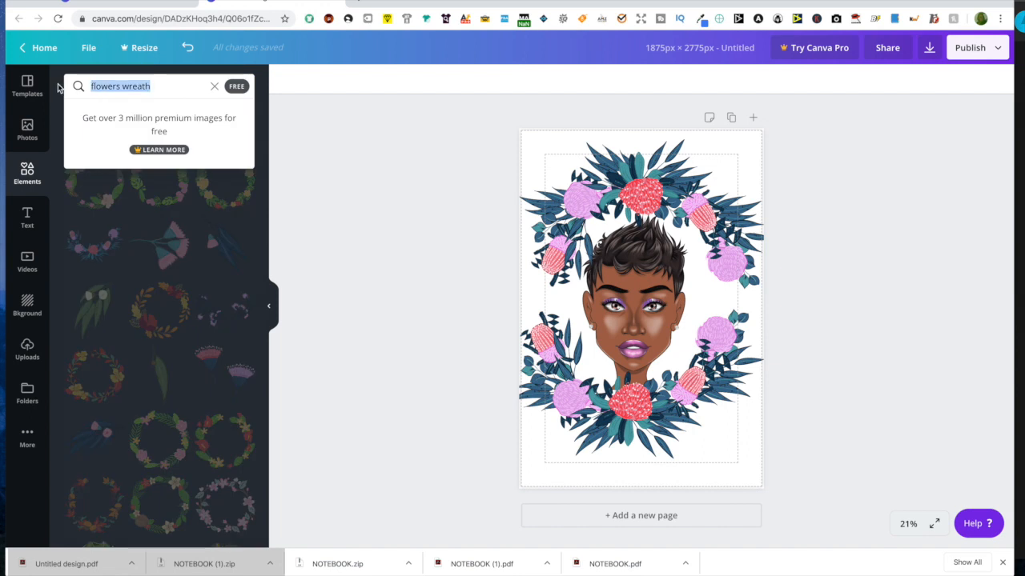
pyautogui.write('ins')
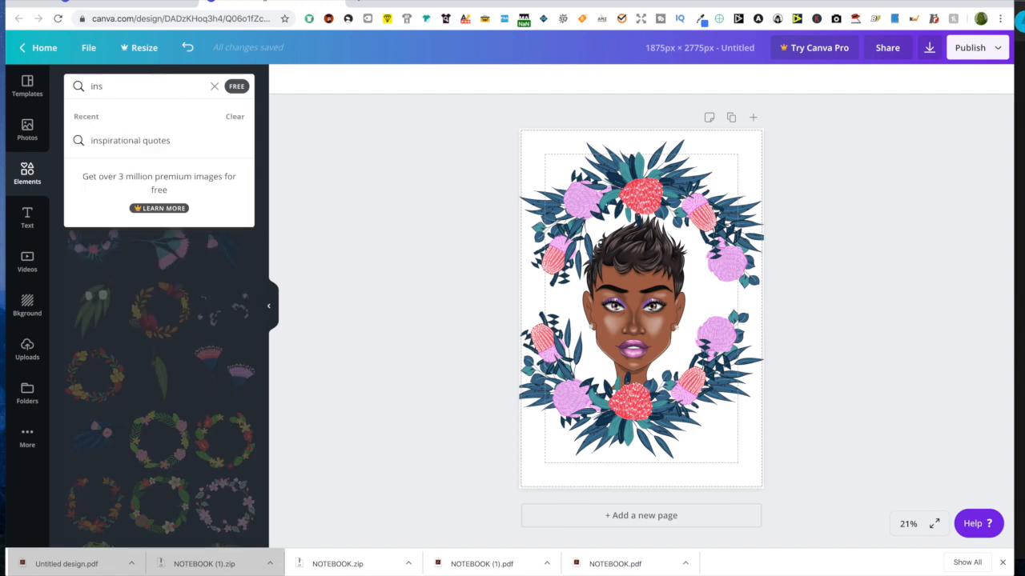
pyautogui.click(114, 149)
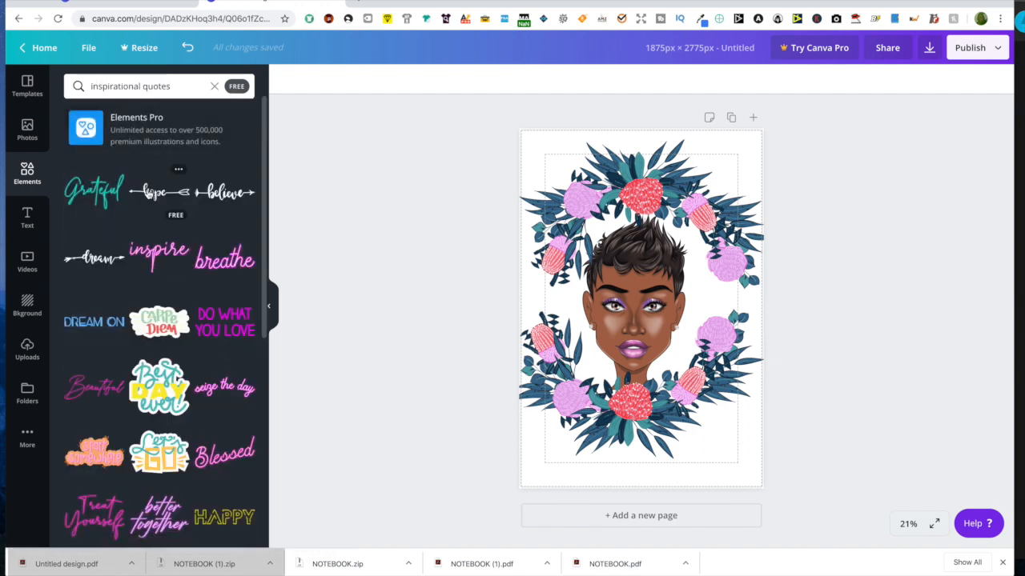
pyautogui.scroll(-10, 148, 193)
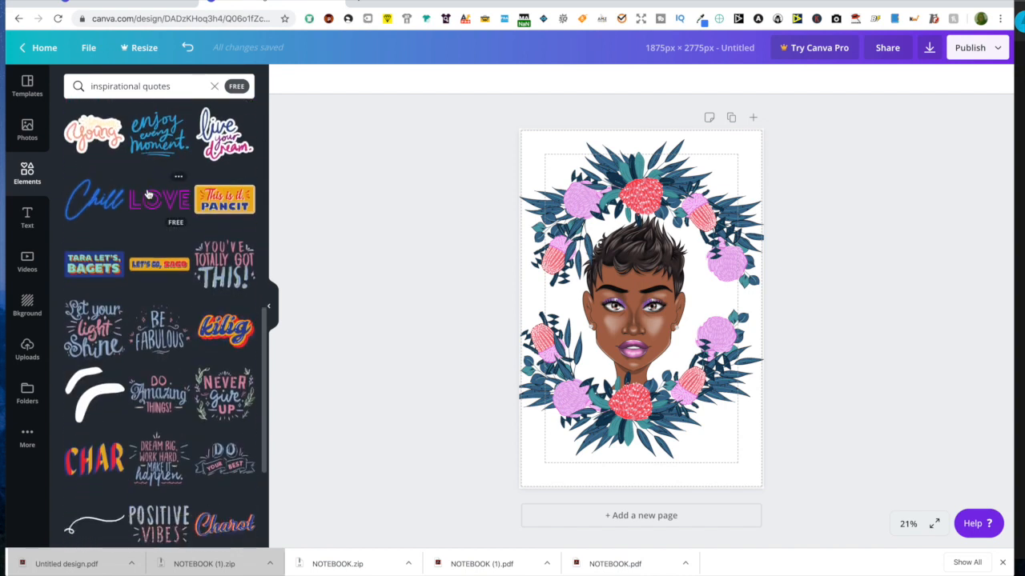
pyautogui.scroll(-1, 148, 194)
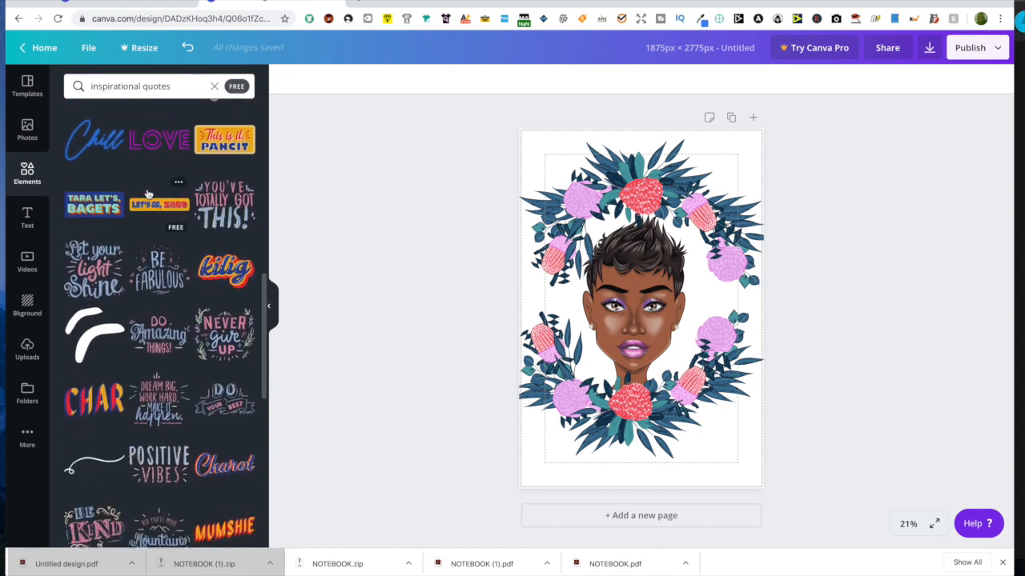
pyautogui.click(158, 274)
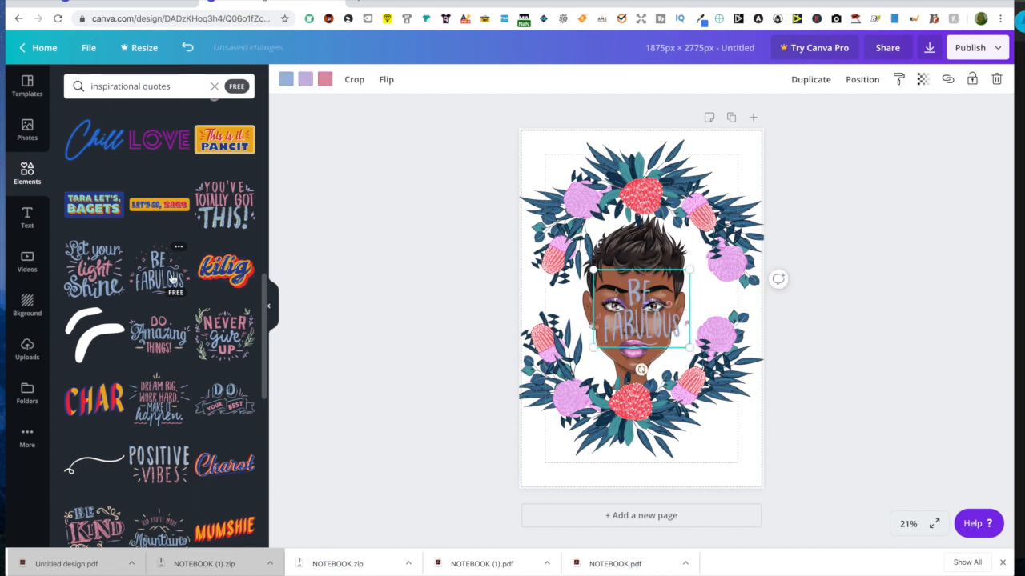
pyautogui.moveTo(658, 325); pyautogui.dragTo(714, 456)
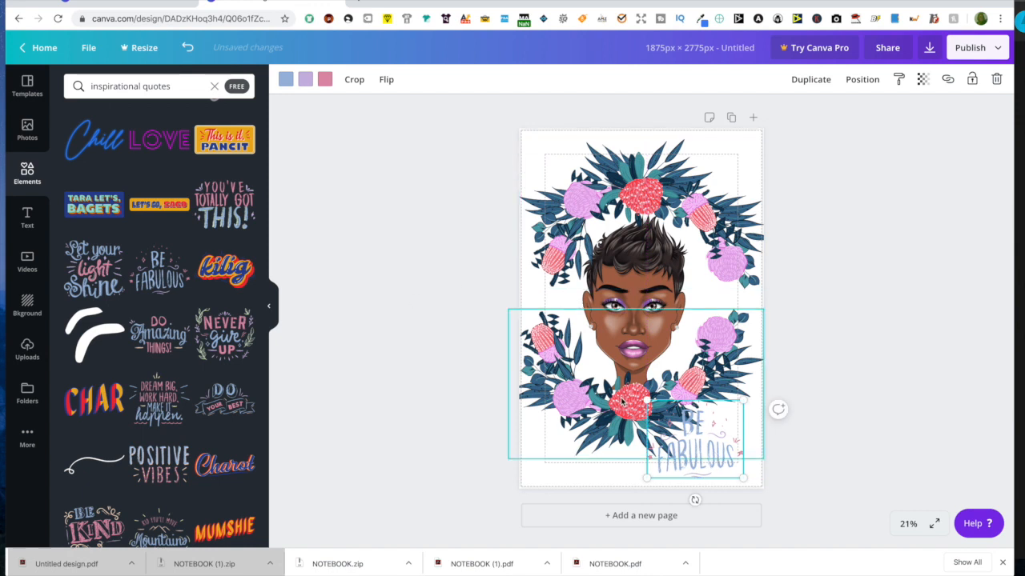
# Step: Move the upper flower garland slightly up towards the top edge of the page
pyautogui.moveTo(644, 256); pyautogui.dragTo(644, 250)
pyautogui.click(877, 263)
pyautogui.click(665, 255)
pyautogui.click(632, 348)
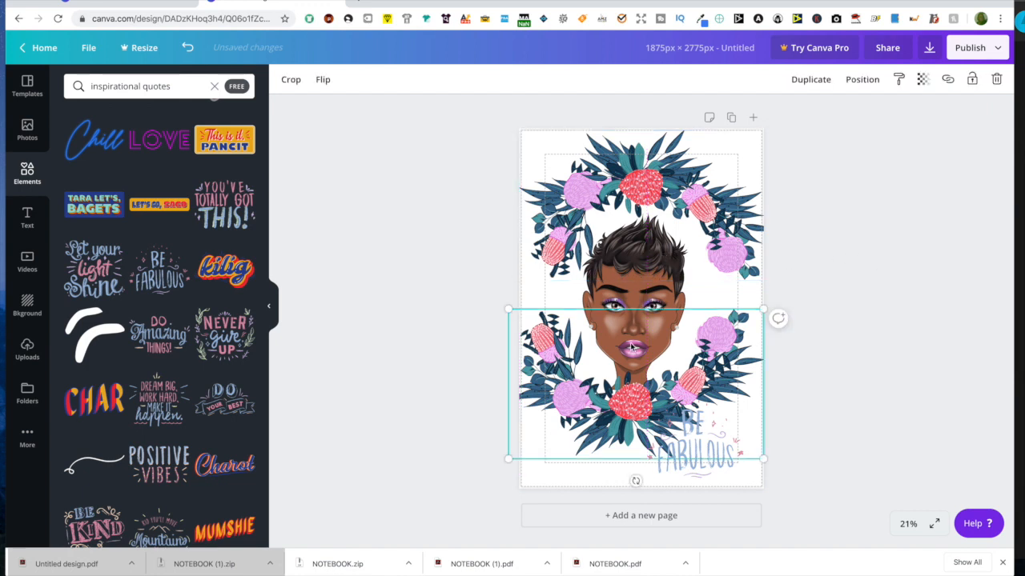
# Step: Move the woman's portrait up between the garlands and bring it to the front of the other elements
pyautogui.click(618, 291)
pyautogui.moveTo(618, 278); pyautogui.dragTo(620, 262)
pyautogui.click(861, 85)
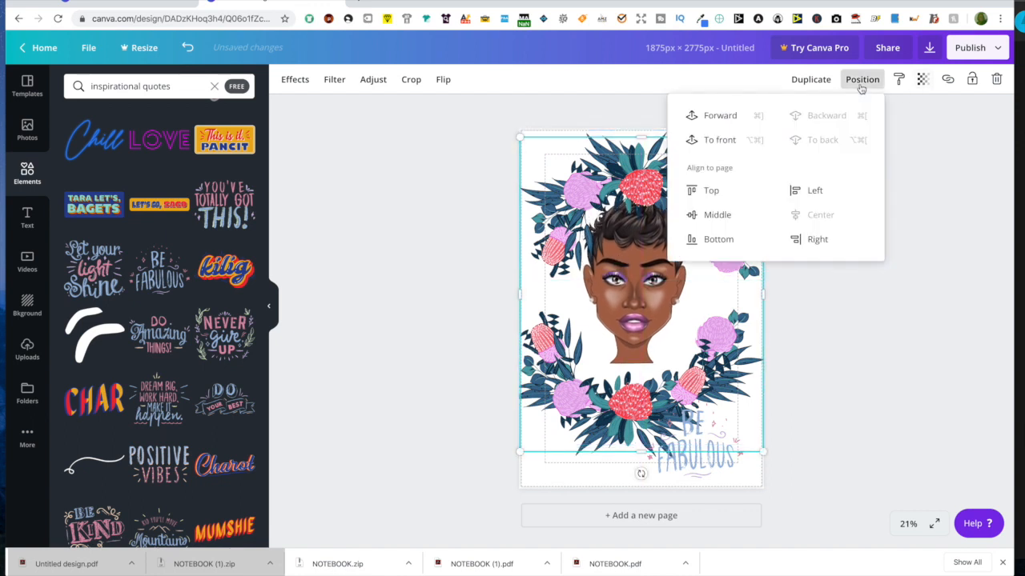
pyautogui.click(727, 140)
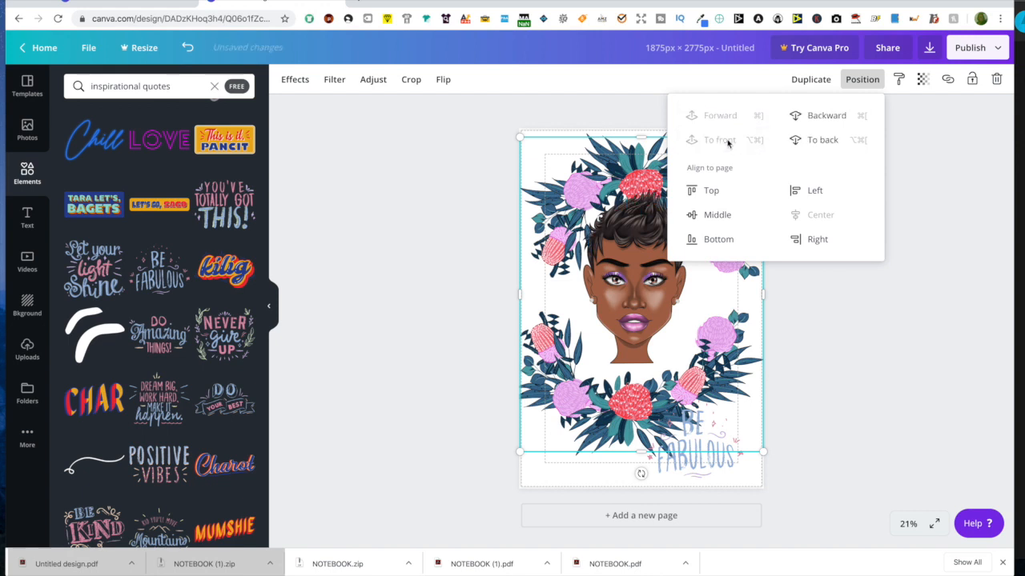
pyautogui.moveTo(635, 277); pyautogui.dragTo(633, 273)
pyautogui.moveTo(716, 316); pyautogui.dragTo(720, 347)
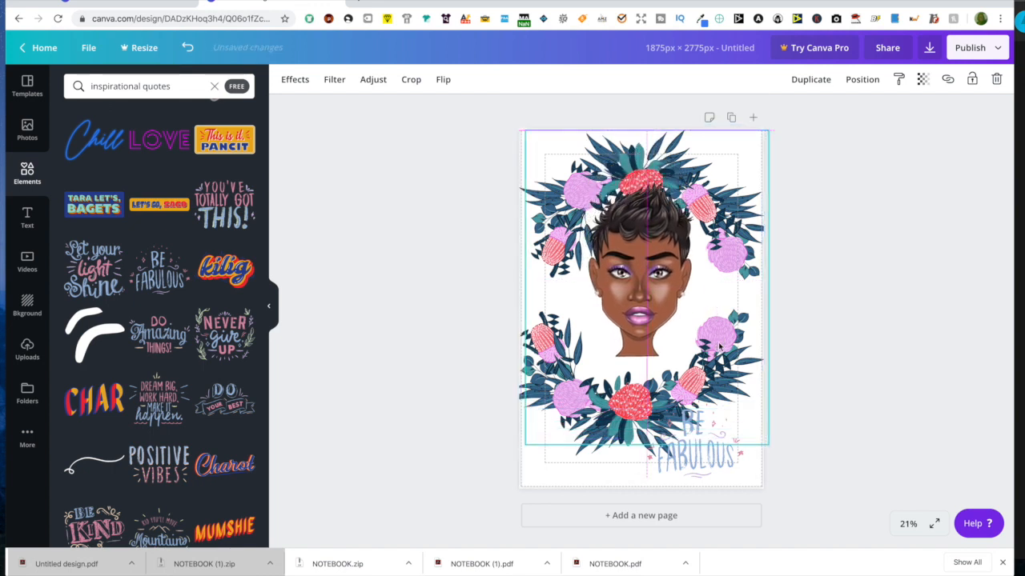
# Step: Raise the lower garland over the base of the woman's neck and bring it to the front
pyautogui.click(588, 458)
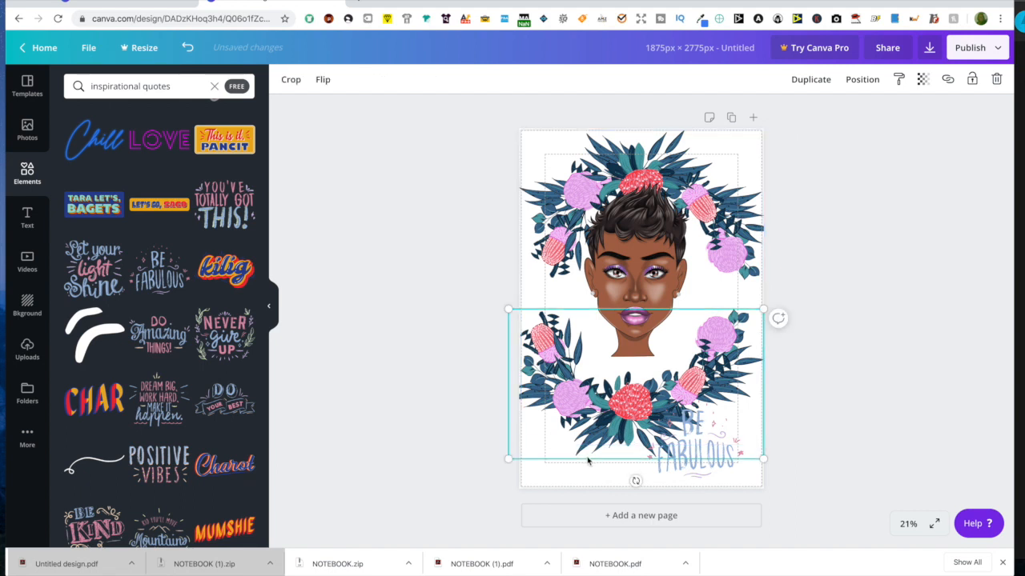
pyautogui.moveTo(597, 401)
pyautogui.mouseDown()
pyautogui.moveTo(597, 365)
pyautogui.moveTo(602, 400)
pyautogui.mouseUp()
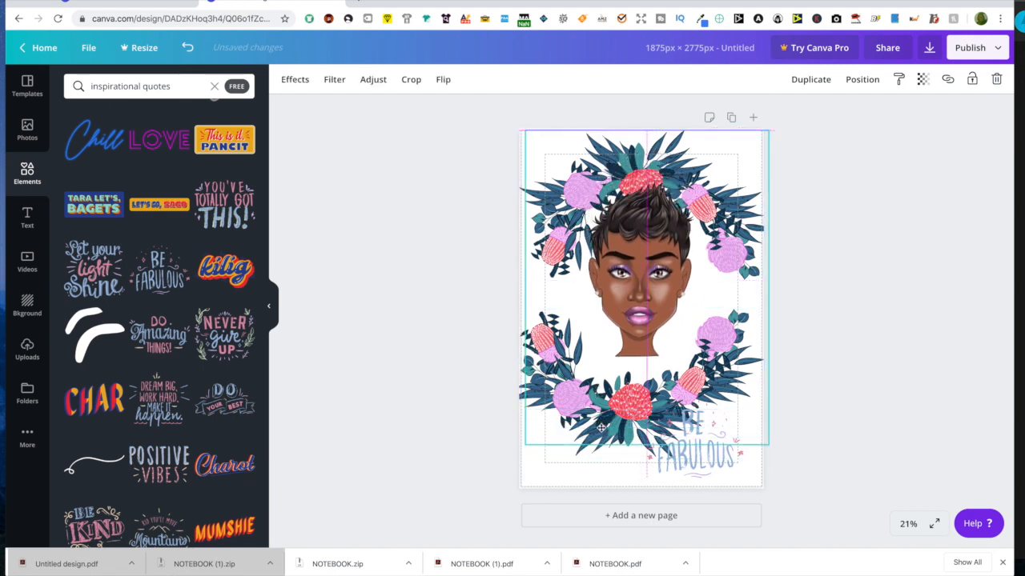
pyautogui.click(579, 459)
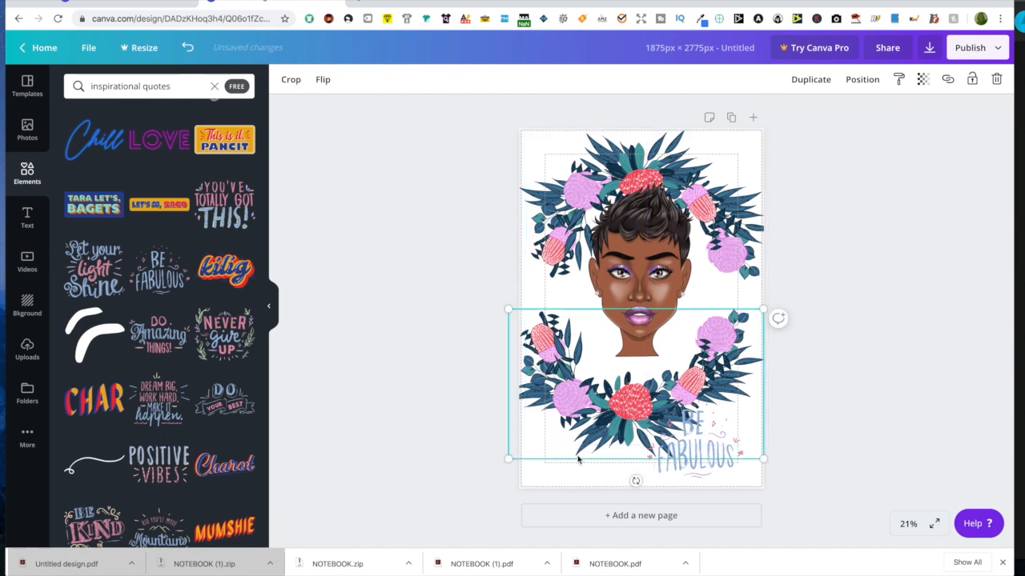
pyautogui.moveTo(581, 458); pyautogui.dragTo(581, 426)
pyautogui.click(862, 80)
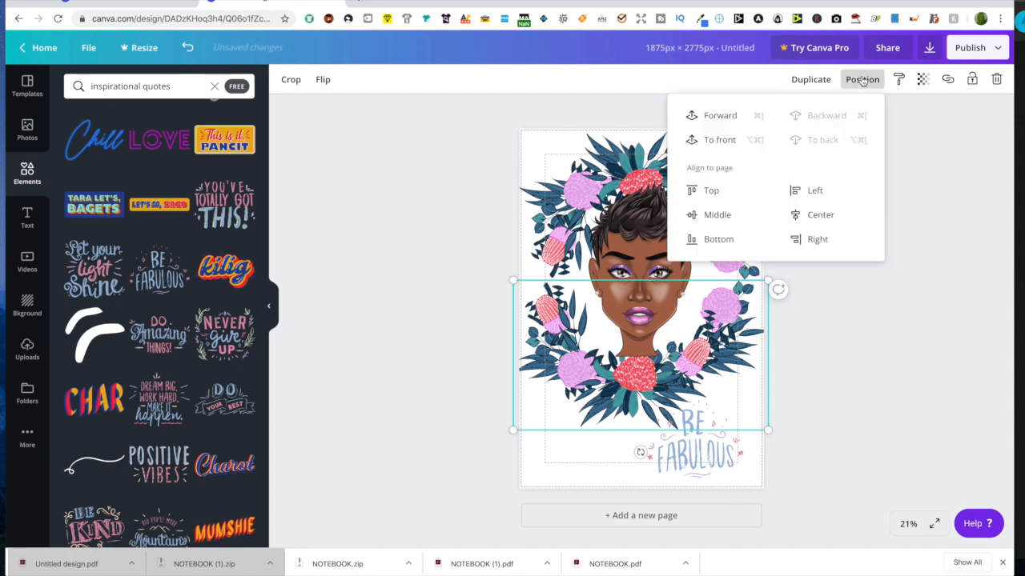
pyautogui.click(720, 142)
pyautogui.click(717, 360)
pyautogui.moveTo(717, 360)
pyautogui.mouseDown()
pyautogui.moveTo(720, 348)
pyautogui.moveTo(726, 359)
pyautogui.mouseUp()
# Step: Raise the "Be Fabulous" lettering slightly, tilt it counterclockwise, and shift the portrait a little to the right
pyautogui.moveTo(741, 457)
pyautogui.mouseDown()
pyautogui.moveTo(757, 421)
pyautogui.moveTo(738, 440)
pyautogui.mouseUp()
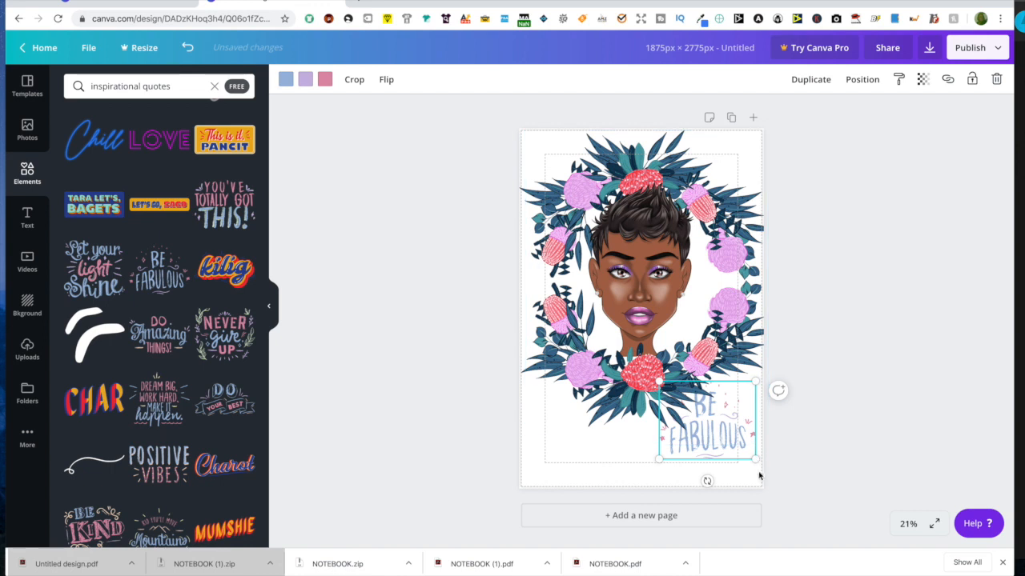
pyautogui.moveTo(706, 481); pyautogui.dragTo(713, 482)
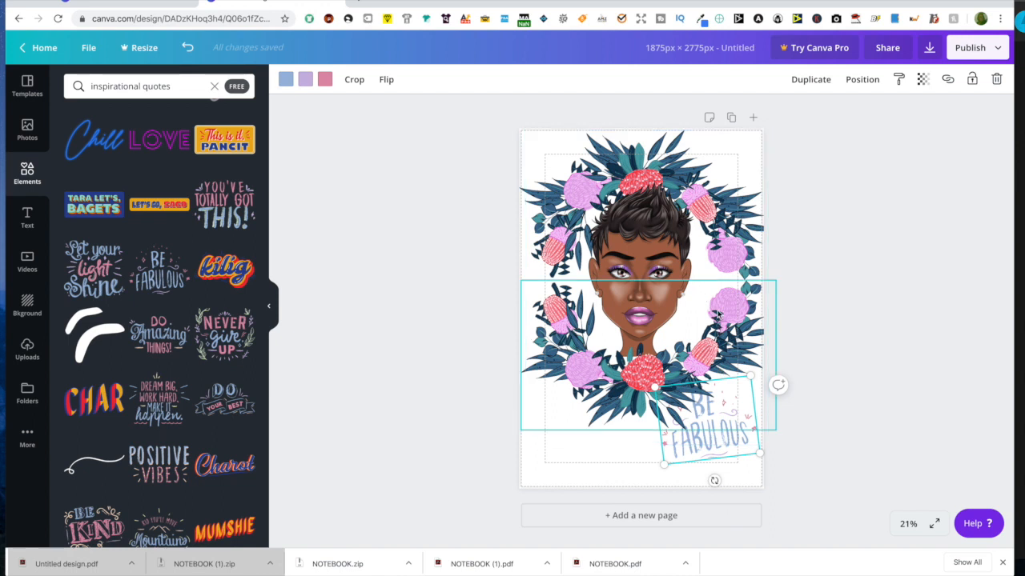
pyautogui.moveTo(697, 437)
pyautogui.mouseDown()
pyautogui.moveTo(701, 366)
pyautogui.moveTo(706, 442)
pyautogui.mouseUp()
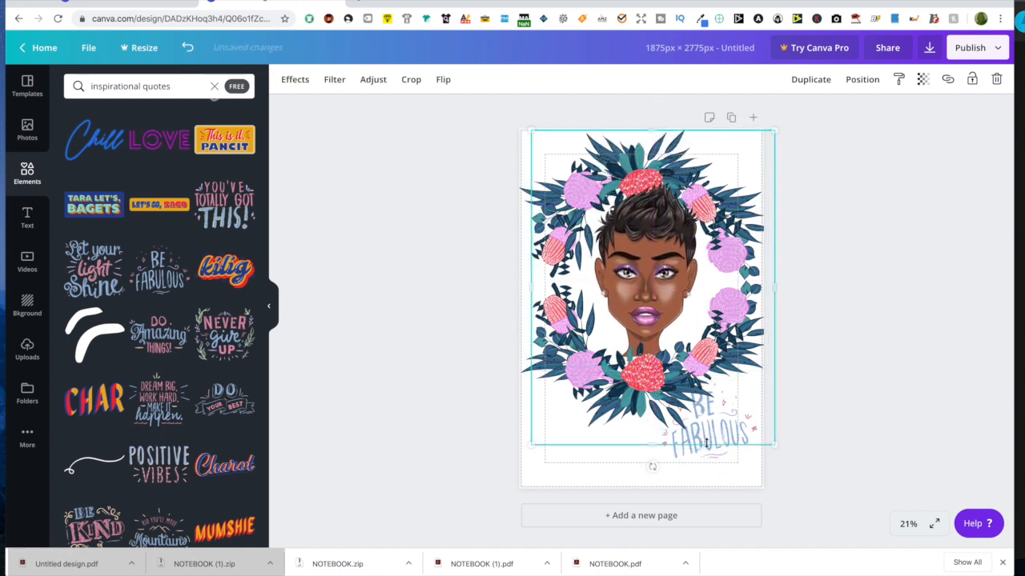
# Step: Lower the bottom garland beneath the woman's chin and fit the reduced "Be Fabulous" lettering beside her face
pyautogui.click(841, 378)
pyautogui.moveTo(606, 411); pyautogui.dragTo(606, 465)
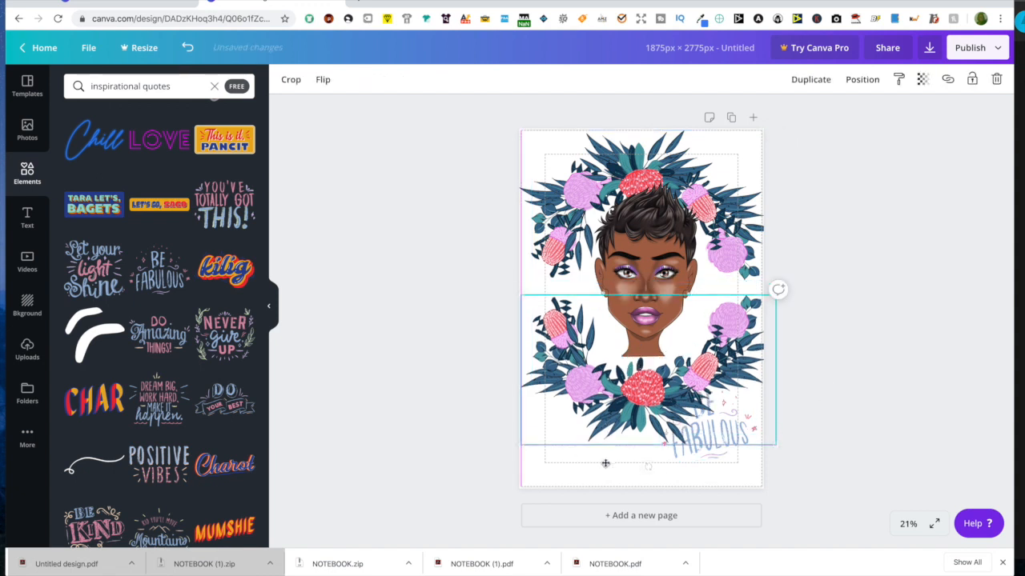
pyautogui.moveTo(606, 464); pyautogui.dragTo(606, 473)
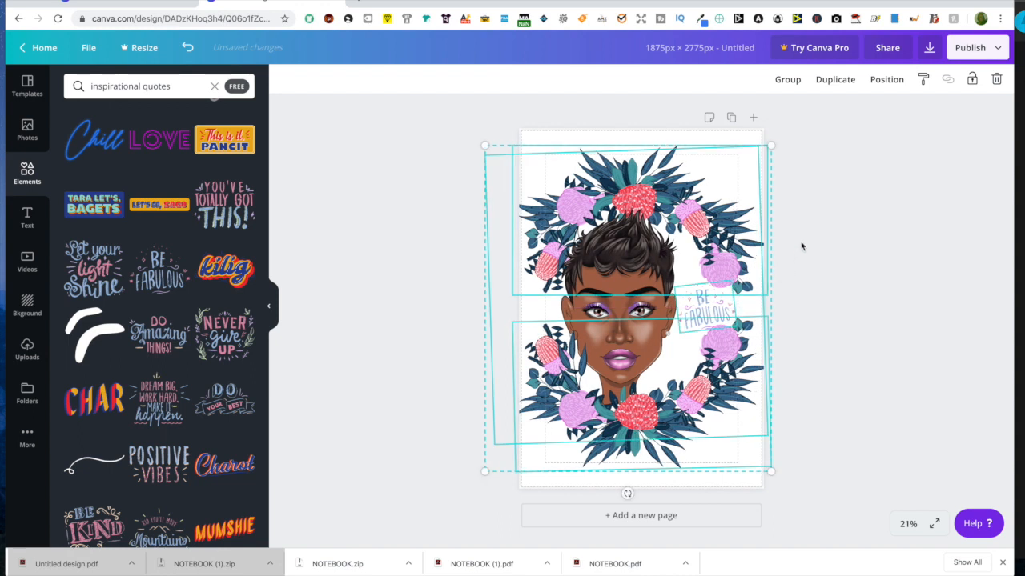
# Step: Scale down the portrait, garlands and lettering together and center them within the page margins
pyautogui.moveTo(771, 146); pyautogui.dragTo(761, 155)
pyautogui.moveTo(485, 155); pyautogui.dragTo(514, 161)
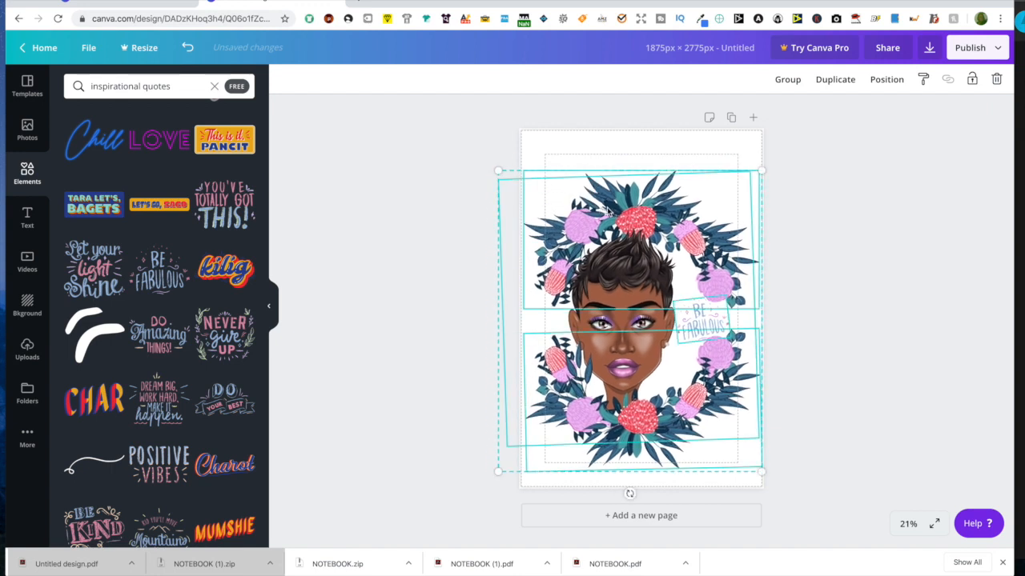
pyautogui.moveTo(636, 252); pyautogui.dragTo(643, 235)
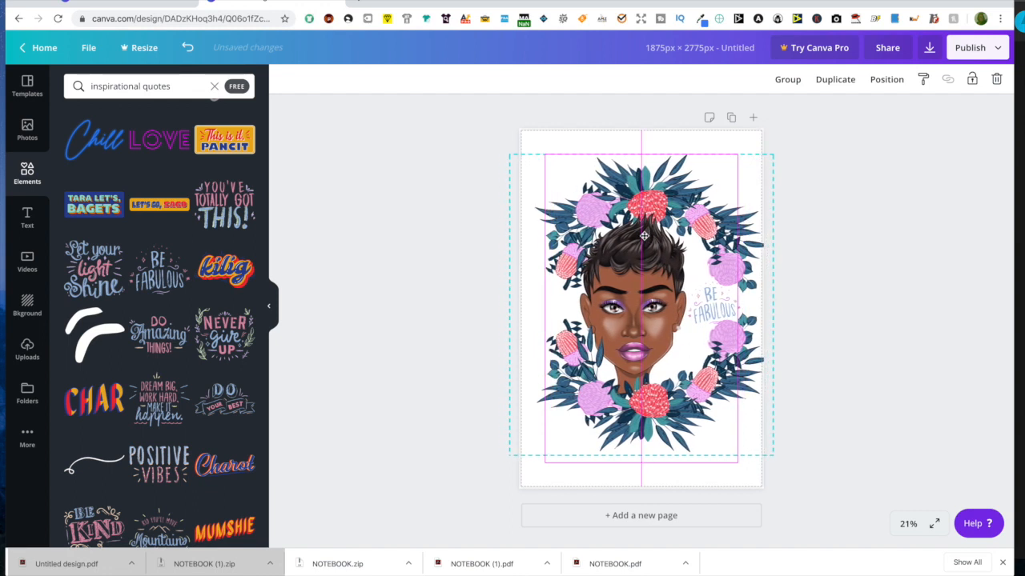
pyautogui.moveTo(644, 235); pyautogui.dragTo(639, 234)
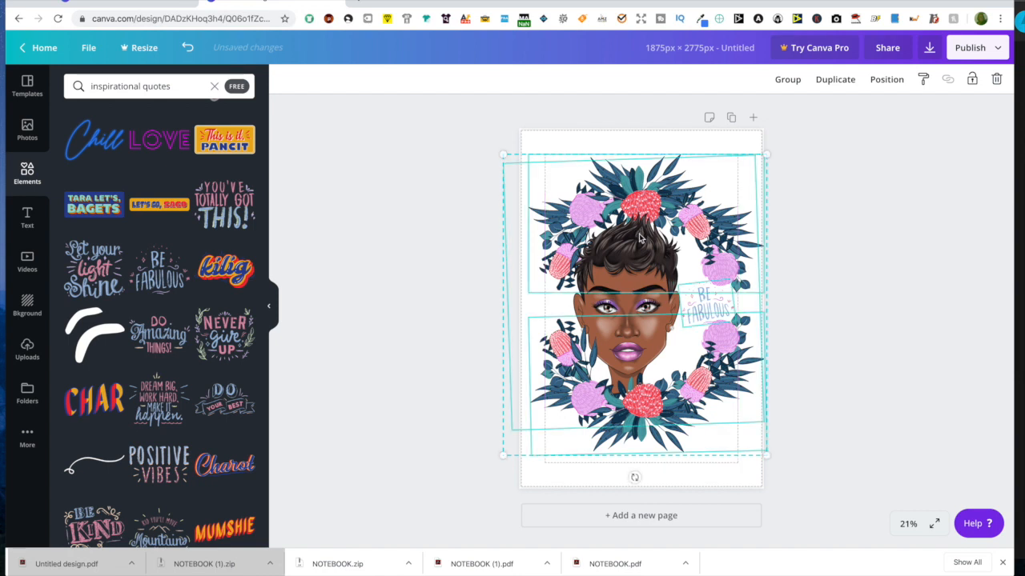
# Step: Enlarge the combined artwork slightly to span the page width and shift it up, leaving room beneath the garland
pyautogui.moveTo(502, 153); pyautogui.dragTo(499, 151)
pyautogui.moveTo(766, 150); pyautogui.dragTo(778, 140)
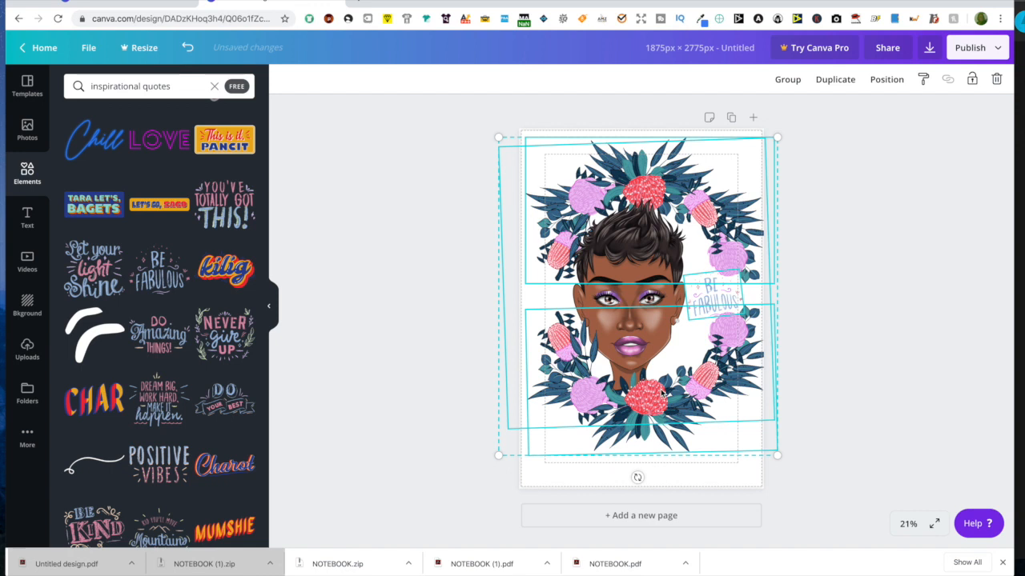
pyautogui.moveTo(664, 389); pyautogui.dragTo(659, 389)
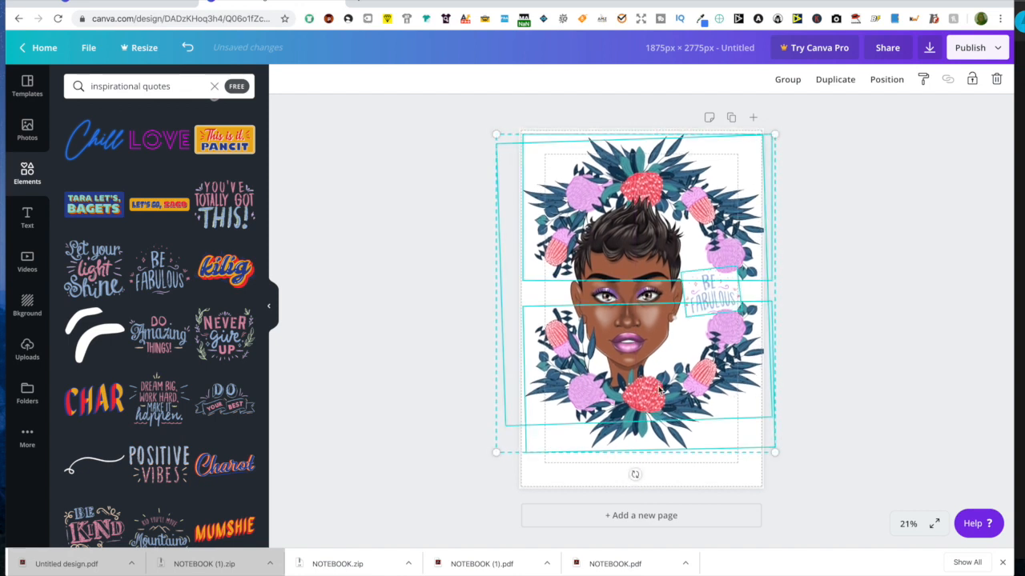
pyautogui.click(855, 374)
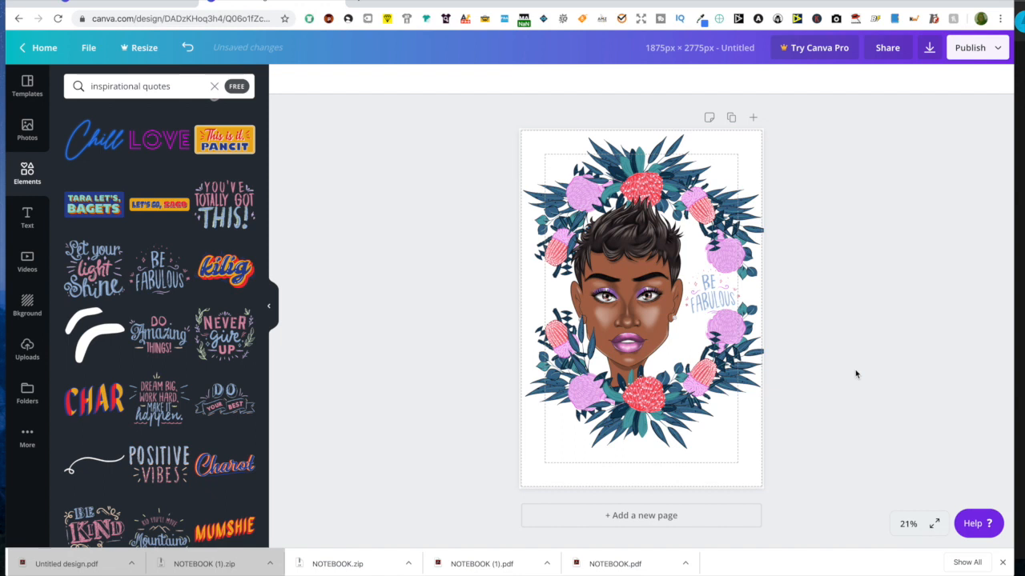
pyautogui.click(640, 277)
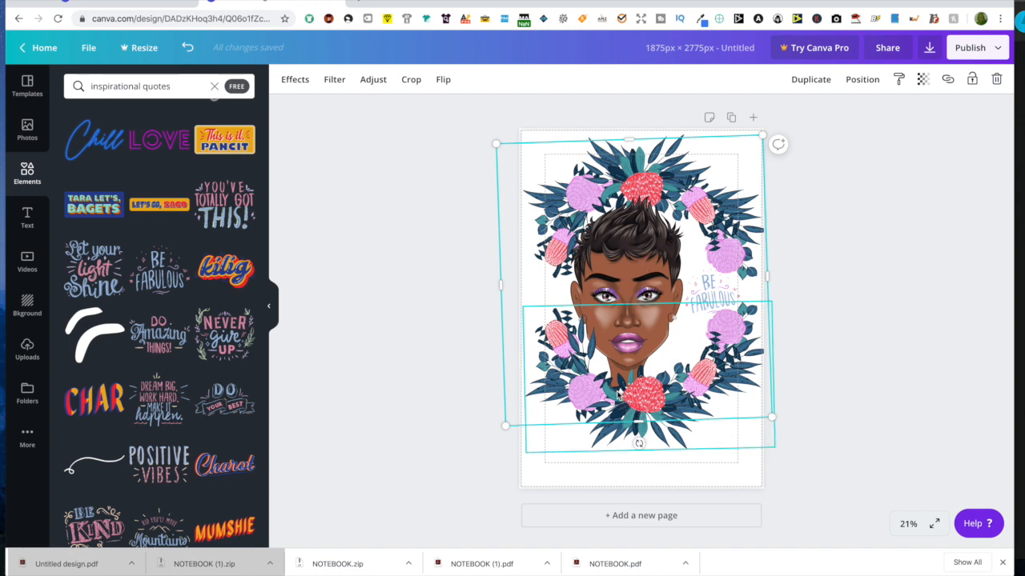
pyautogui.click(876, 386)
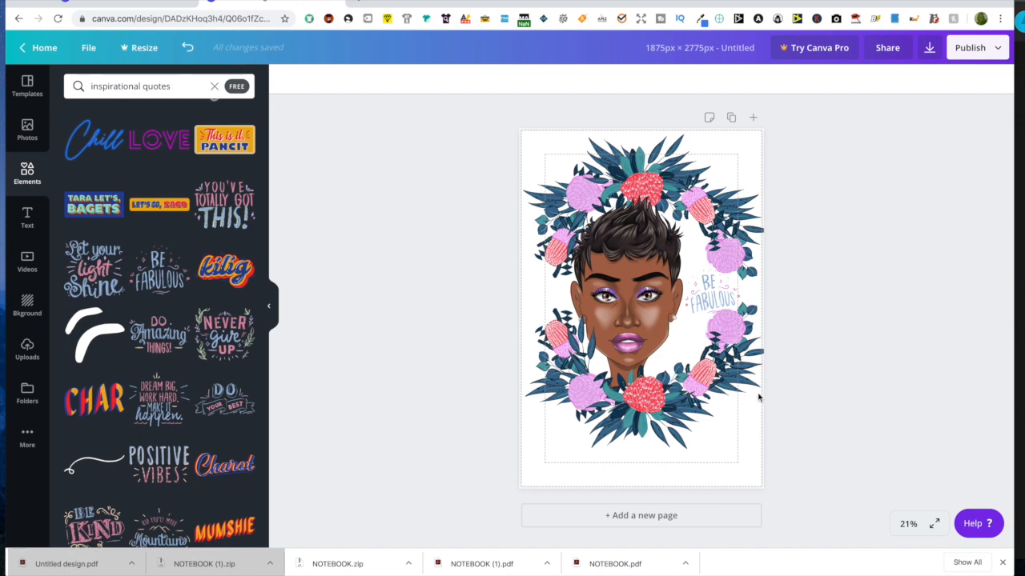
# Step: Add a heading text box and place it centered below the lower flower garland
pyautogui.click(28, 221)
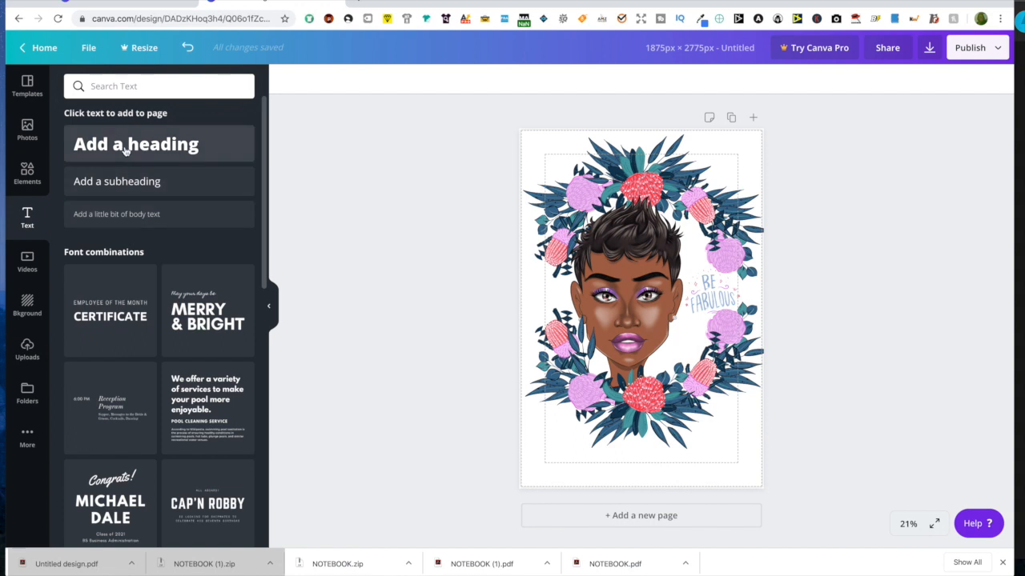
pyautogui.click(126, 151)
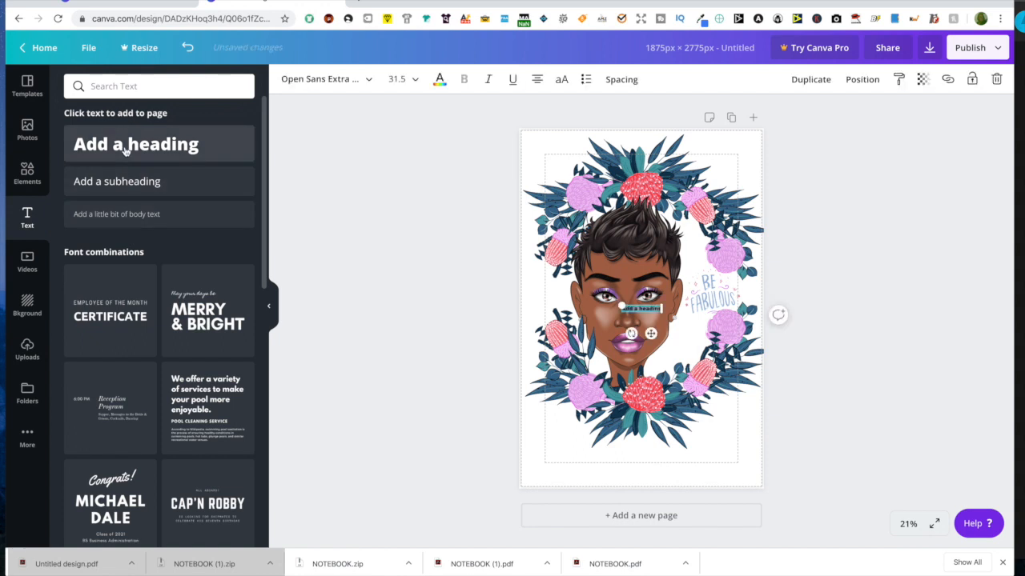
pyautogui.click(640, 310)
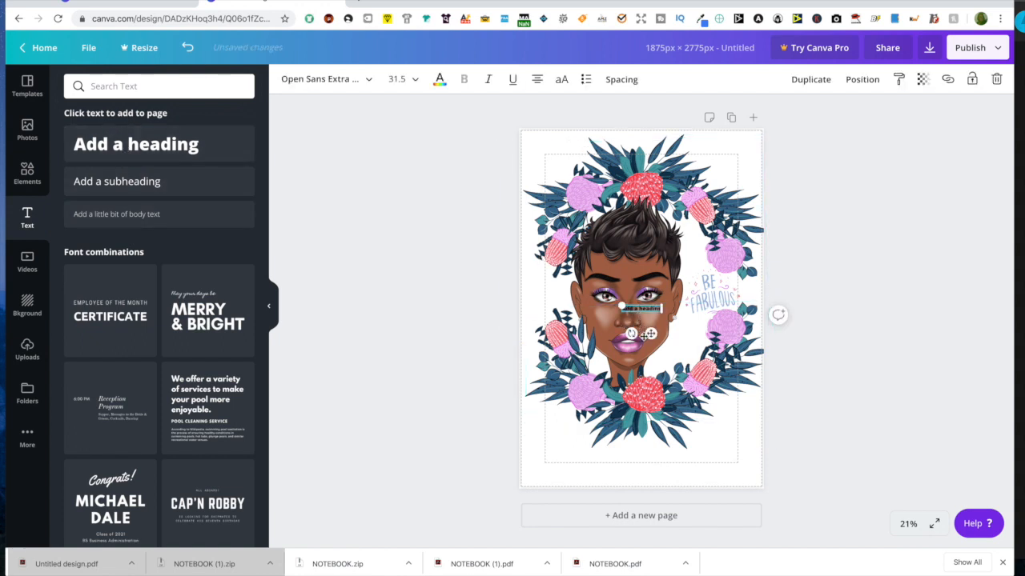
pyautogui.moveTo(651, 334); pyautogui.dragTo(651, 480)
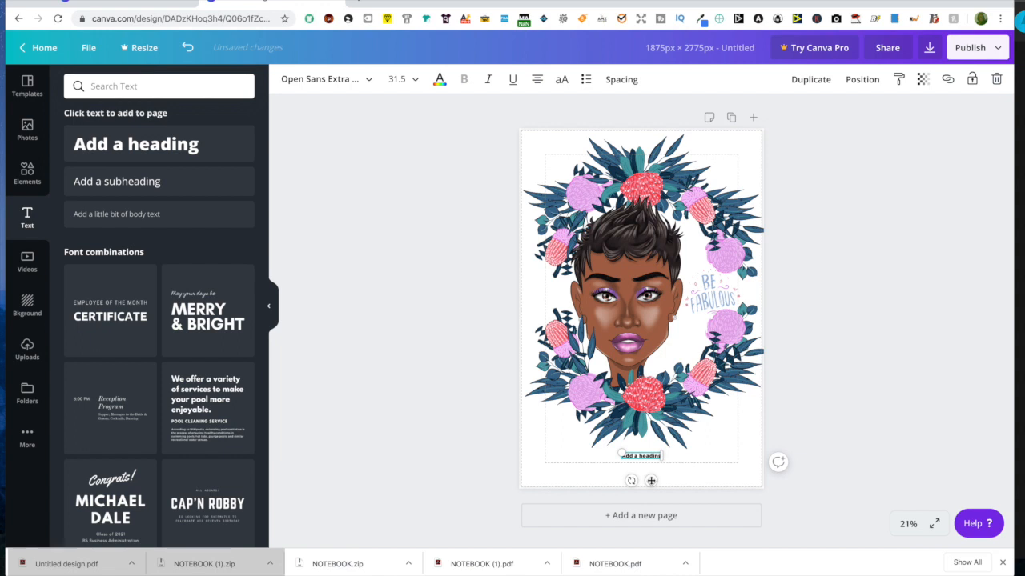
# Step: Replace the heading's placeholder text with "NOTEBOOK"
pyautogui.write('NOTEBOOK')
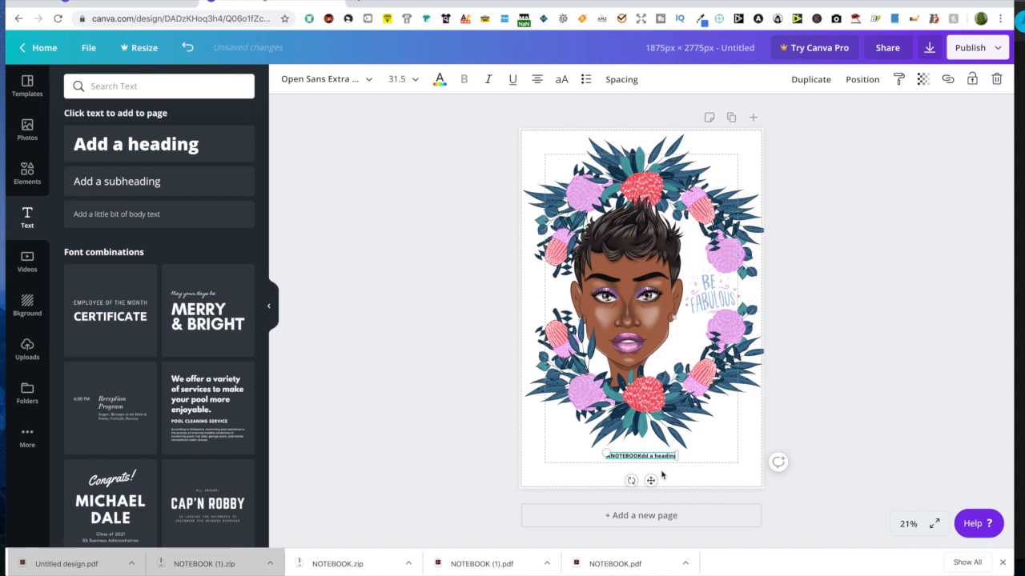
pyautogui.moveTo(641, 456); pyautogui.dragTo(695, 463)
pyautogui.press('BackSpace')
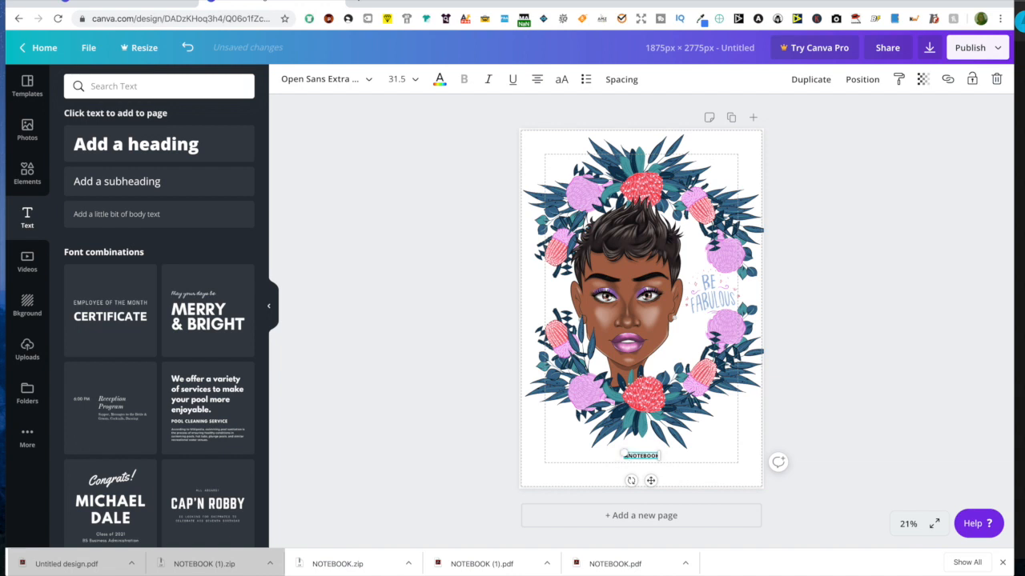
pyautogui.click(685, 462)
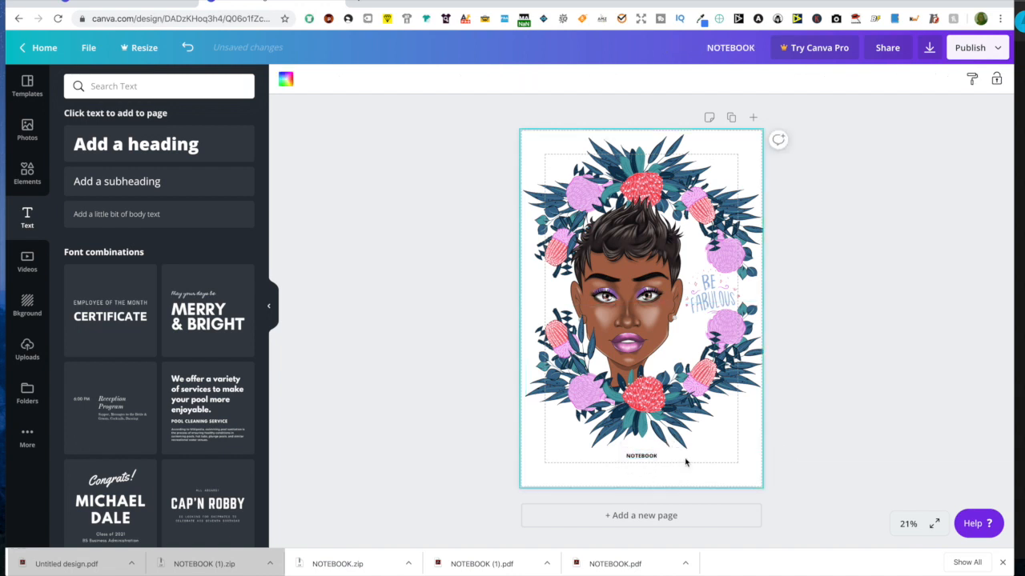
# Step: Enlarge the NOTEBOOK title to a font size of 66.1 and recenter it beneath the lower flower garland
pyautogui.click(628, 456)
pyautogui.moveTo(606, 452); pyautogui.dragTo(592, 453)
pyautogui.moveTo(660, 459); pyautogui.dragTo(657, 463)
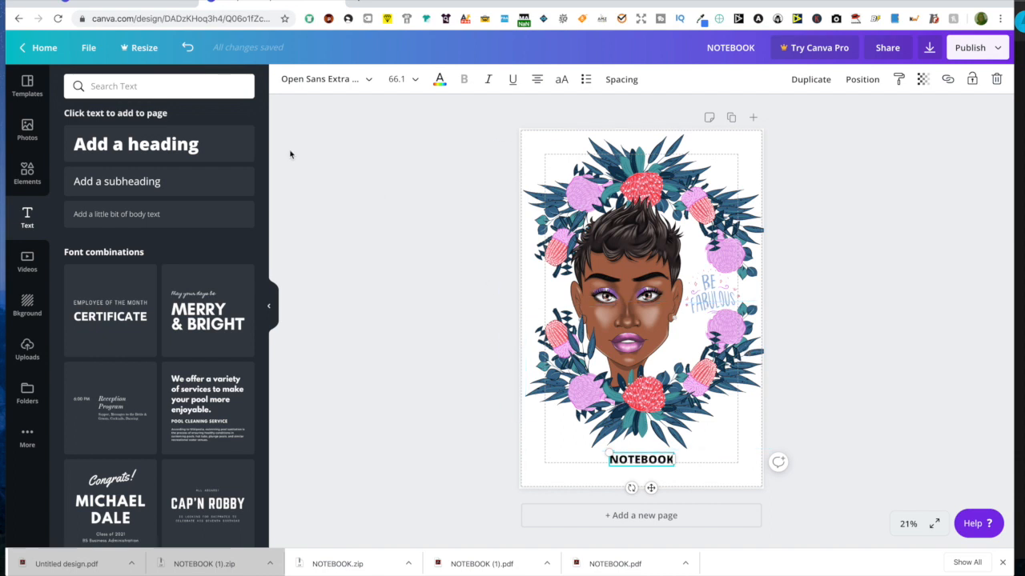
# Step: Color the NOTEBOOK title with the purple from the document colors
pyautogui.click(440, 82)
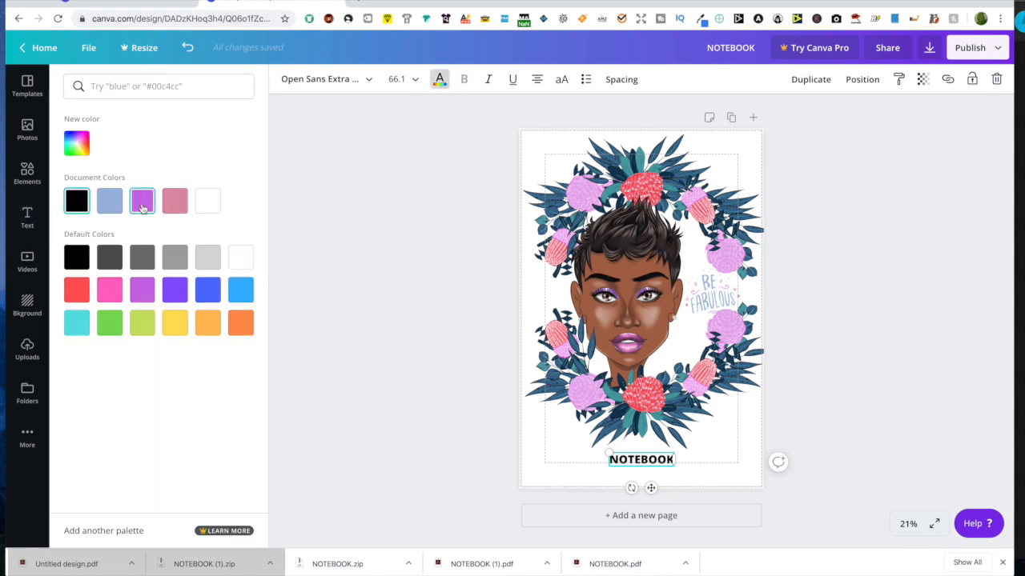
pyautogui.click(143, 208)
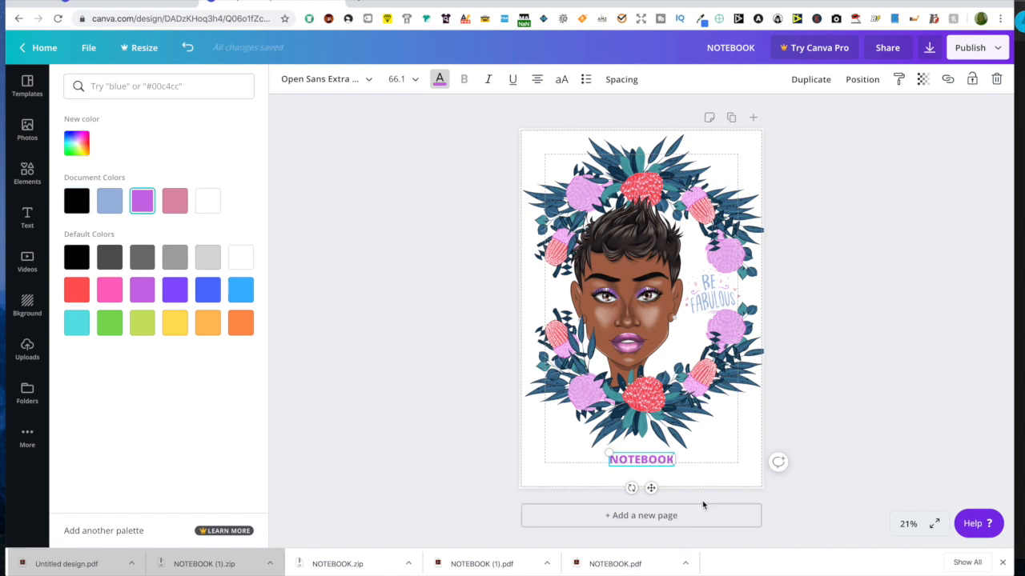
pyautogui.click(541, 479)
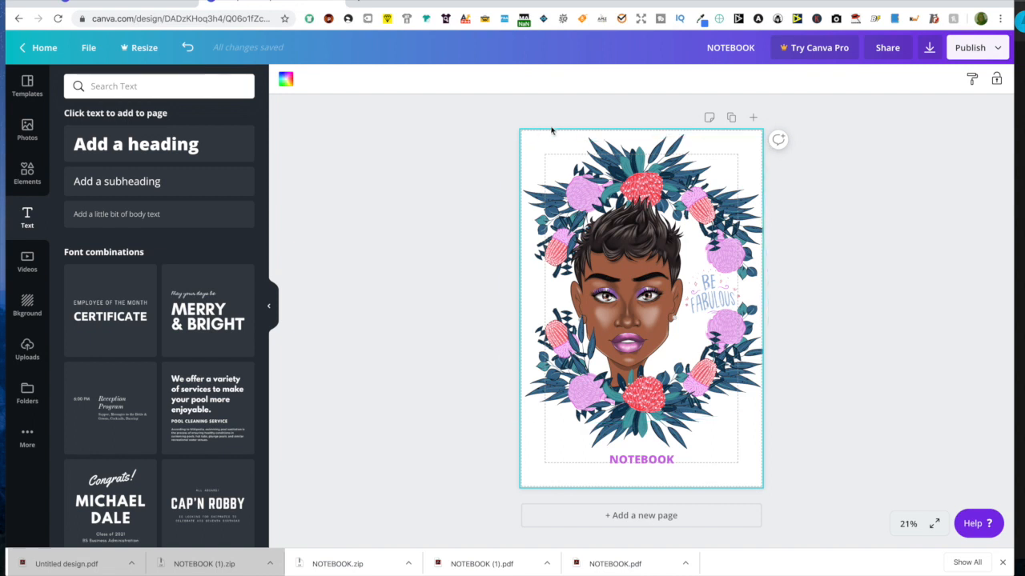
# Step: Change the cover page's background color to black
pyautogui.click(520, 134)
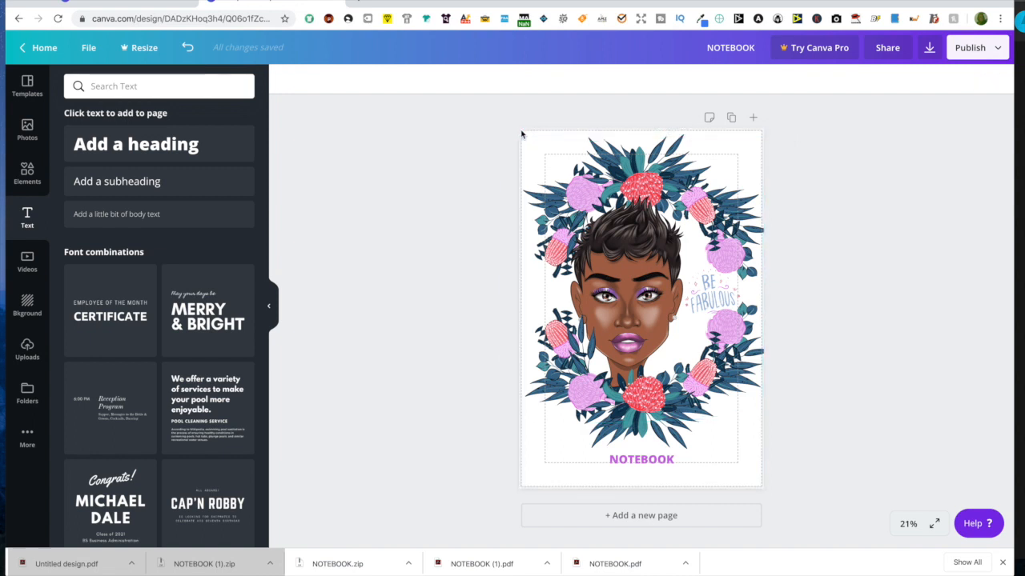
pyautogui.click(526, 136)
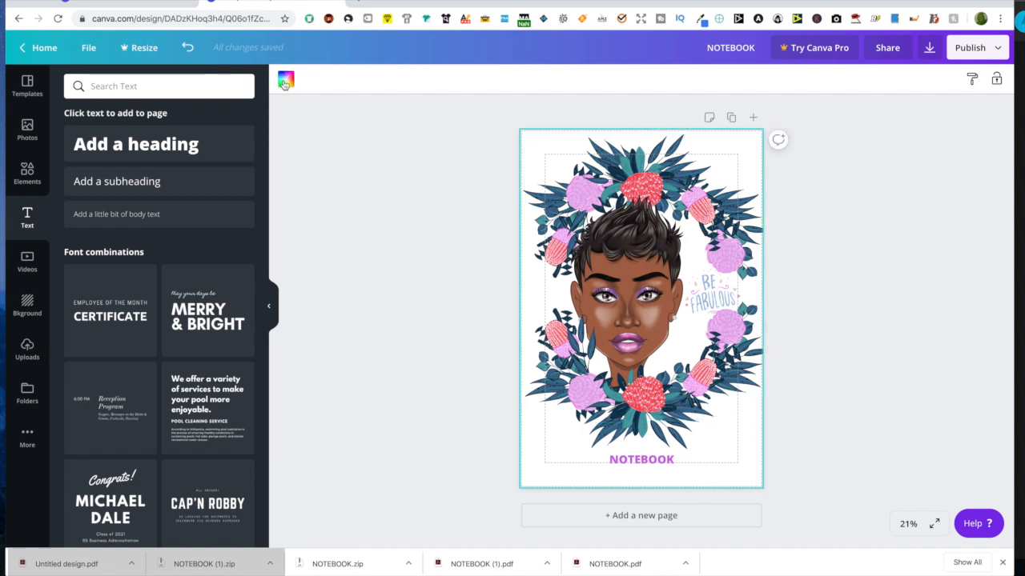
pyautogui.click(285, 81)
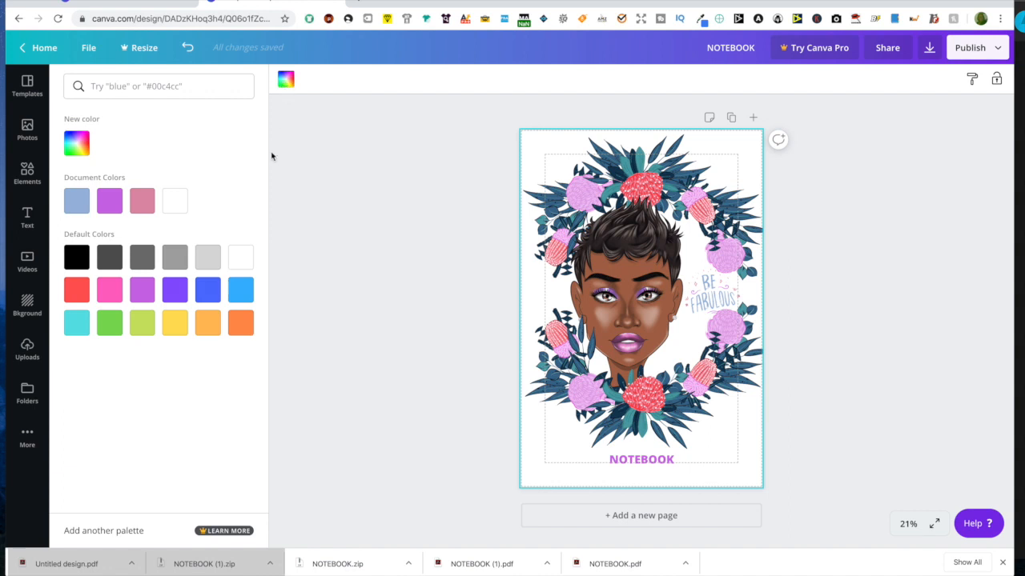
pyautogui.click(77, 258)
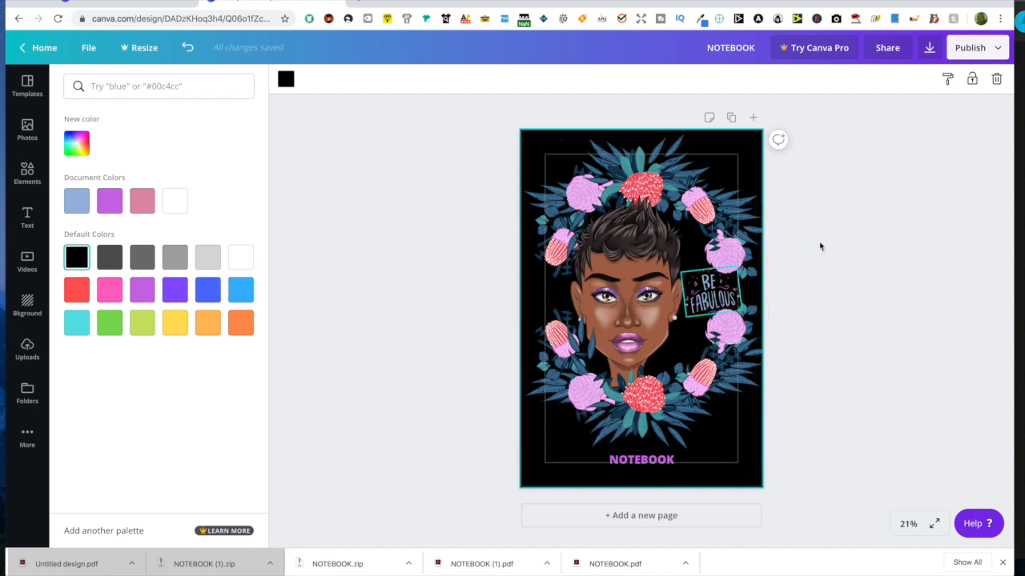
pyautogui.click(735, 210)
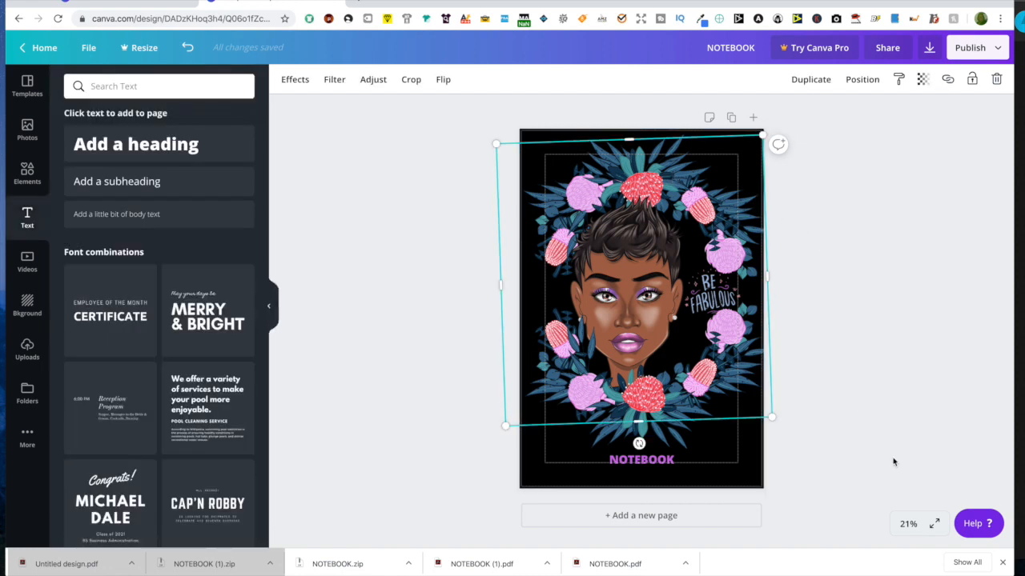
pyautogui.click(895, 421)
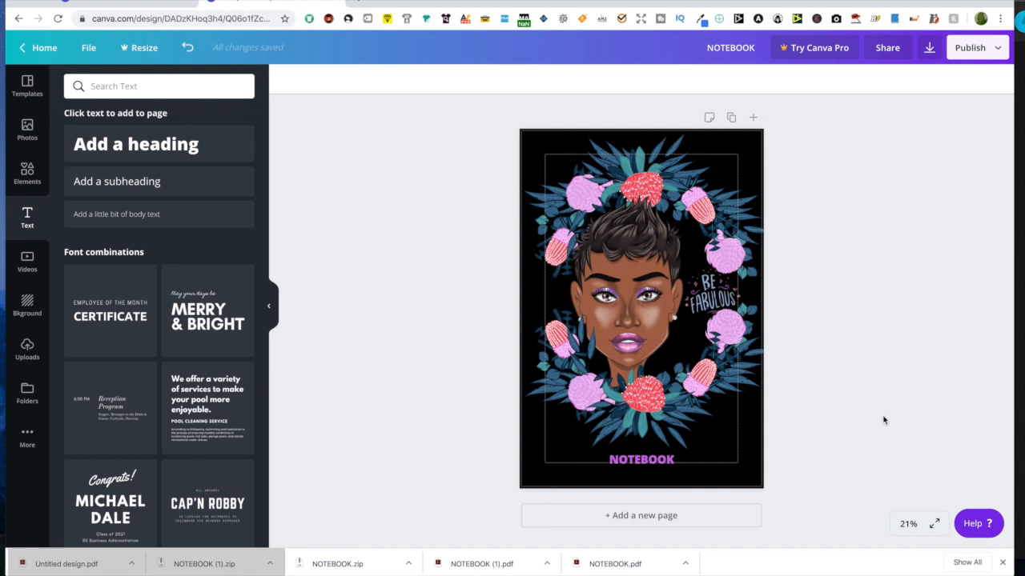
# Step: Shift the lower flower garland slightly down and to the left, fine-tuning its height just above the NOTEBOOK title
pyautogui.moveTo(693, 397); pyautogui.dragTo(692, 399)
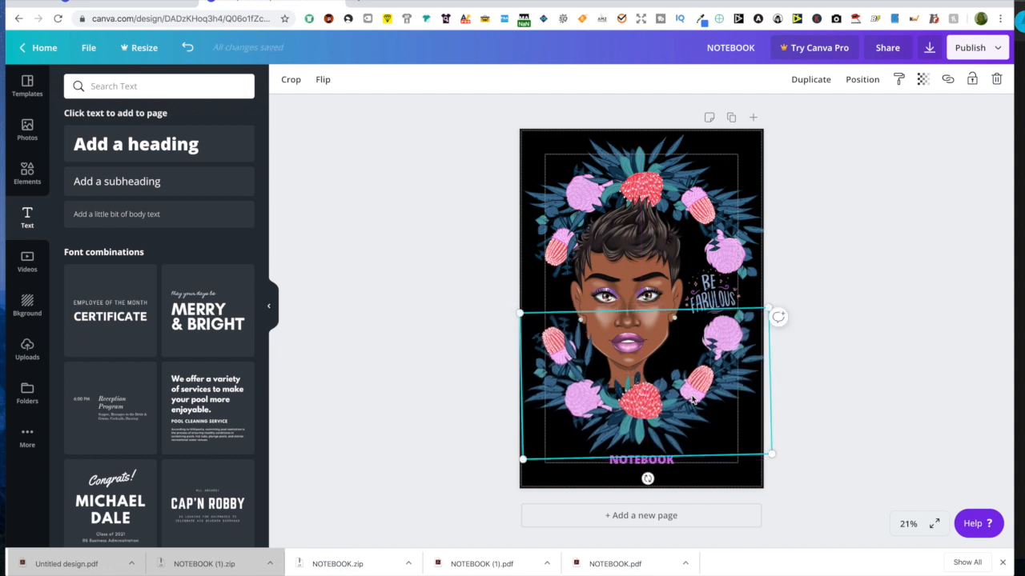
pyautogui.press('Up')
pyautogui.press('Up')
pyautogui.press('Up')
pyautogui.press('Up')
pyautogui.press('Up')
pyautogui.press('Up')
pyautogui.press('Up')
pyautogui.press('Up')
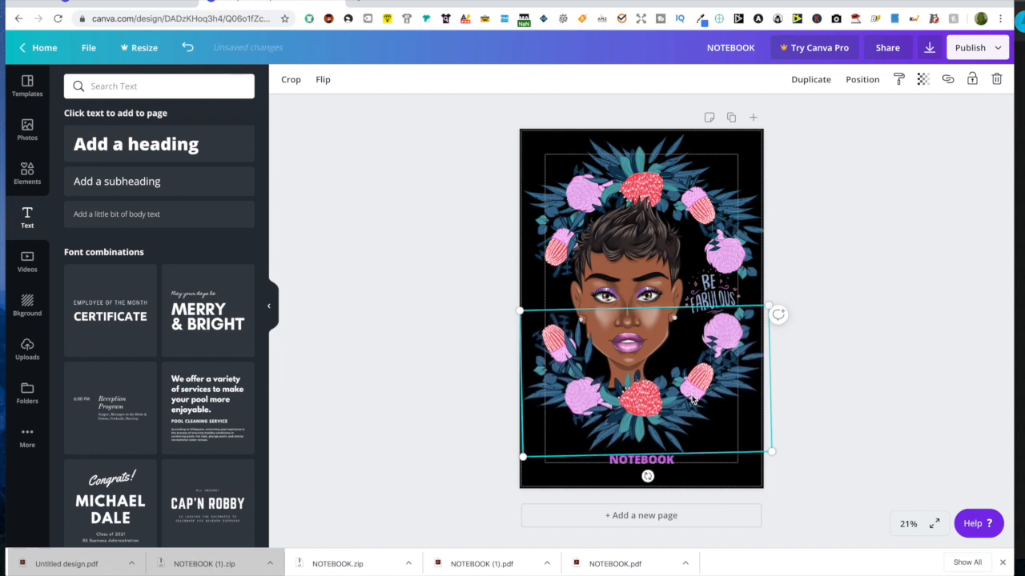
pyautogui.click(851, 355)
# Step: Move the woman's portrait slightly down between the upper and lower garlands
pyautogui.click(618, 293)
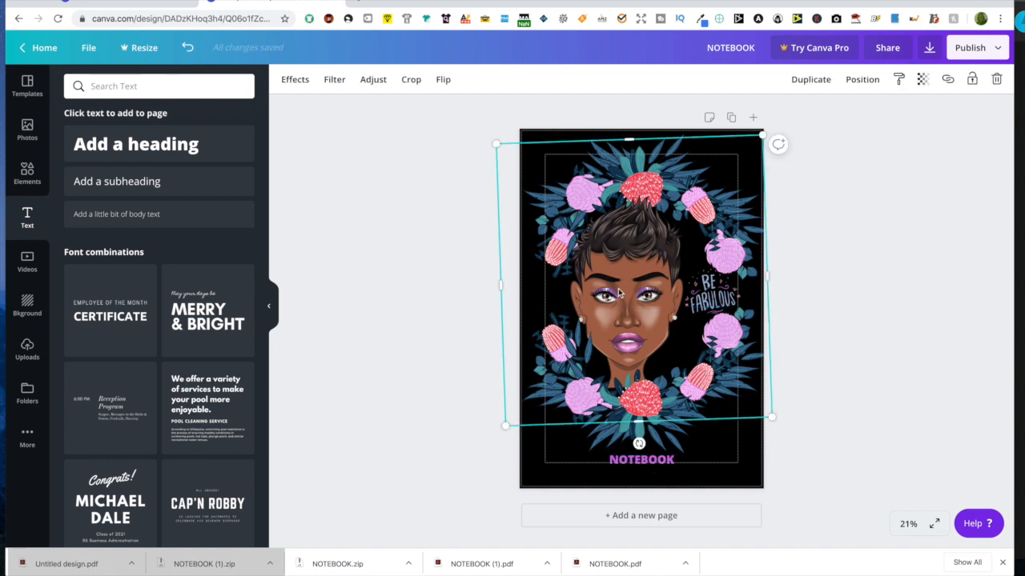
pyautogui.moveTo(618, 294); pyautogui.dragTo(619, 292)
pyautogui.moveTo(619, 240); pyautogui.dragTo(619, 240)
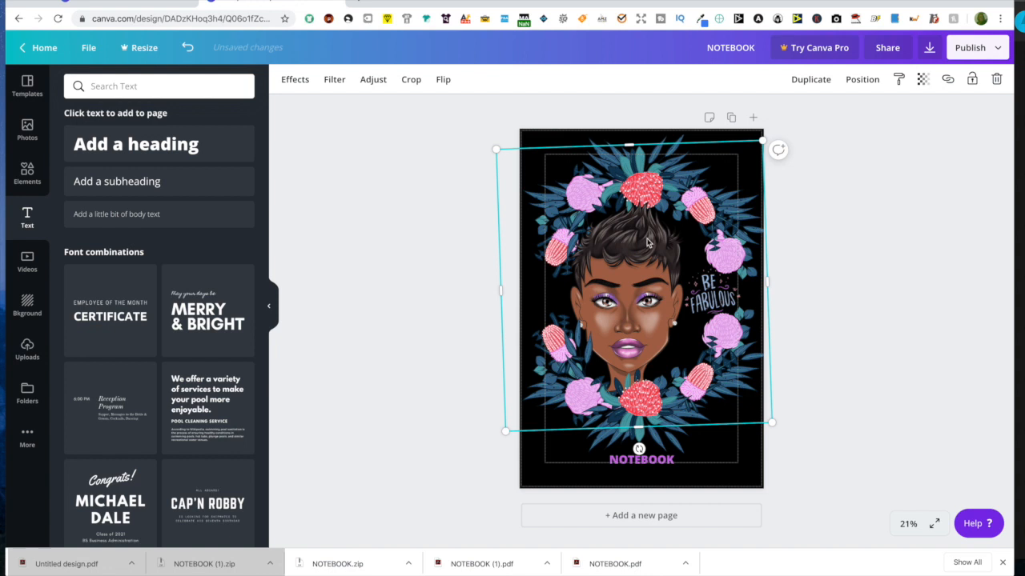
pyautogui.click(874, 224)
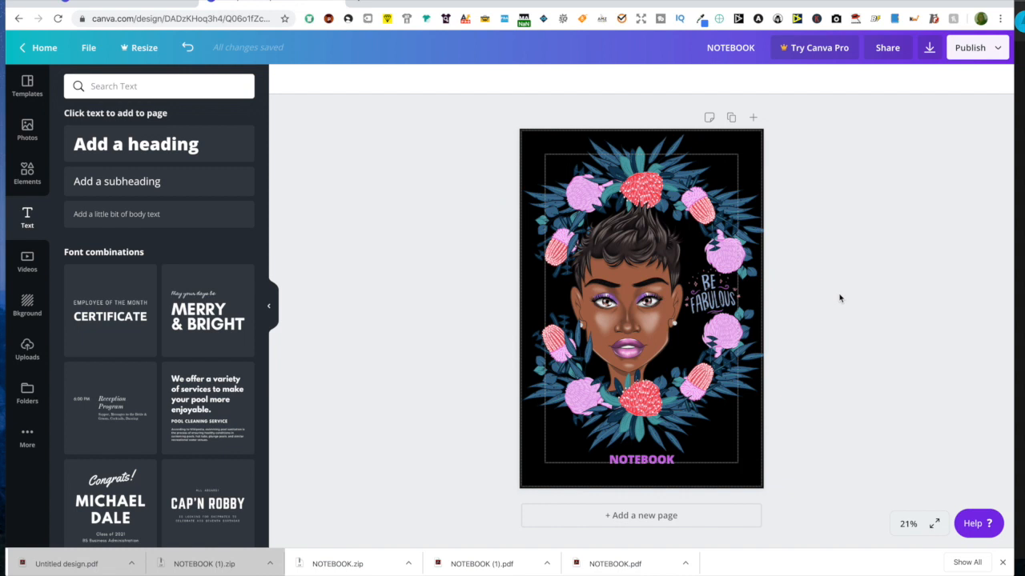
# Step: Recolor the NOTEBOOK title with the light blue from the document colors to match the "Be Fabulous" lettering
pyautogui.click(655, 467)
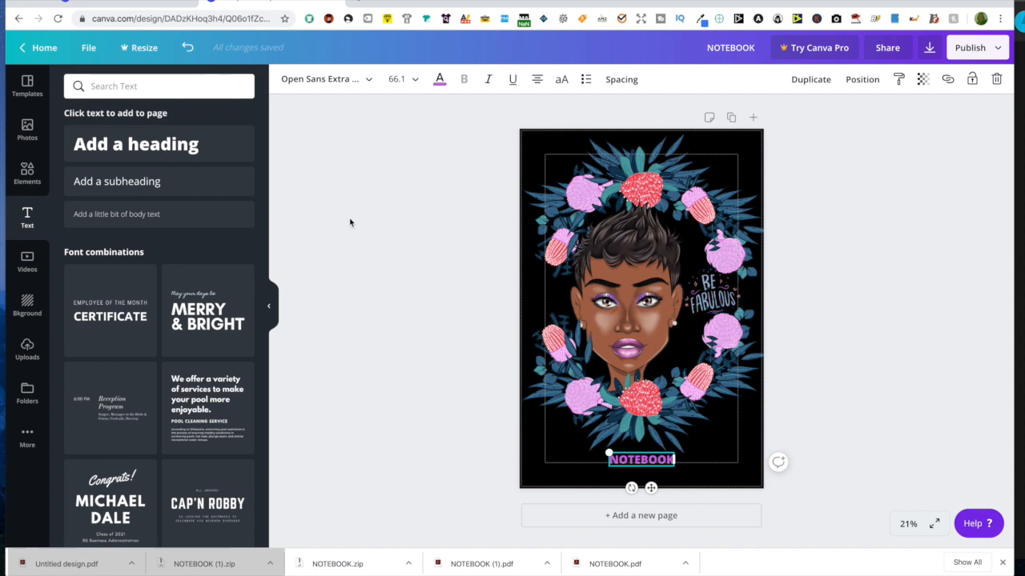
pyautogui.click(439, 80)
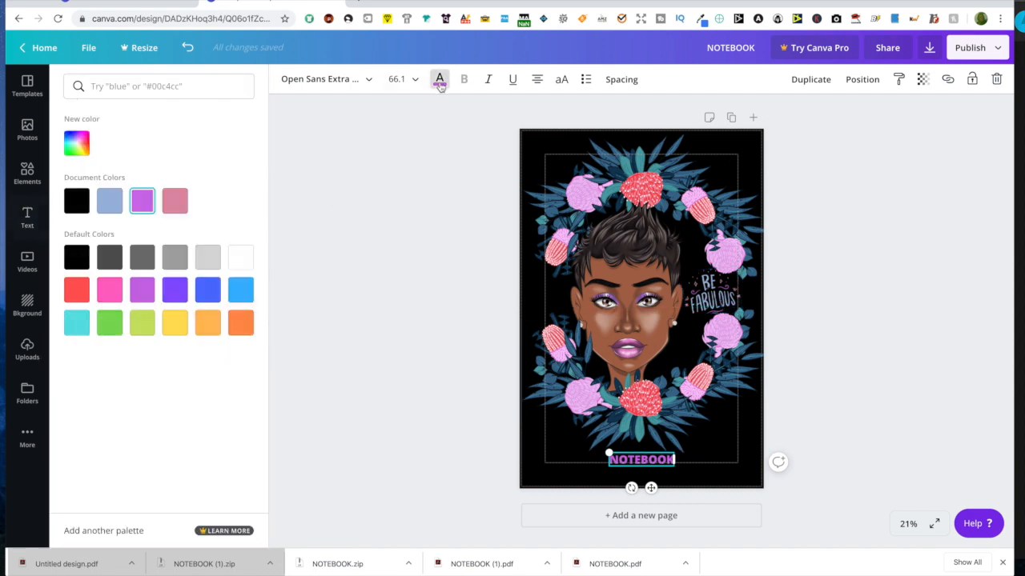
pyautogui.click(109, 204)
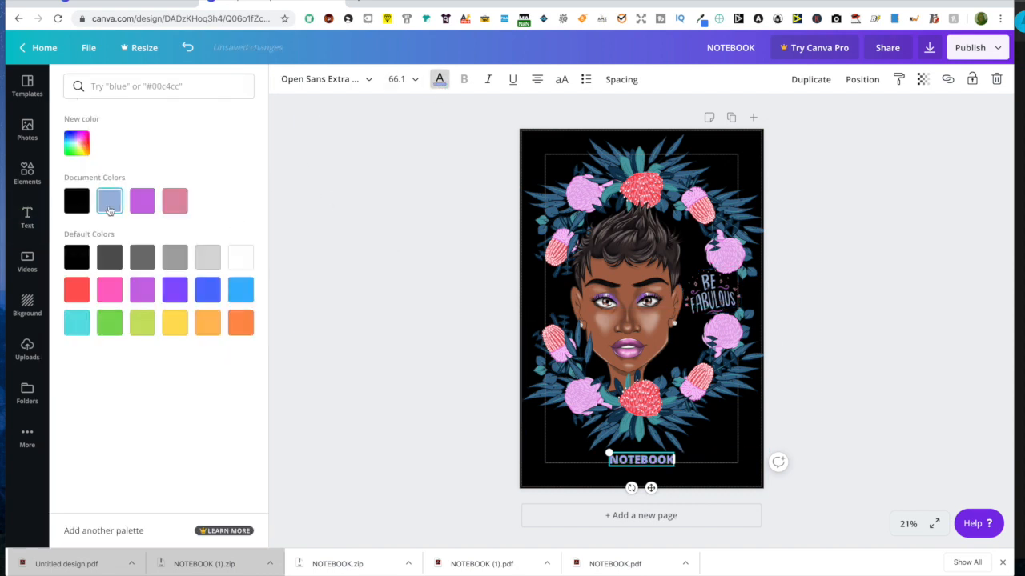
pyautogui.click(375, 372)
pyautogui.click(475, 359)
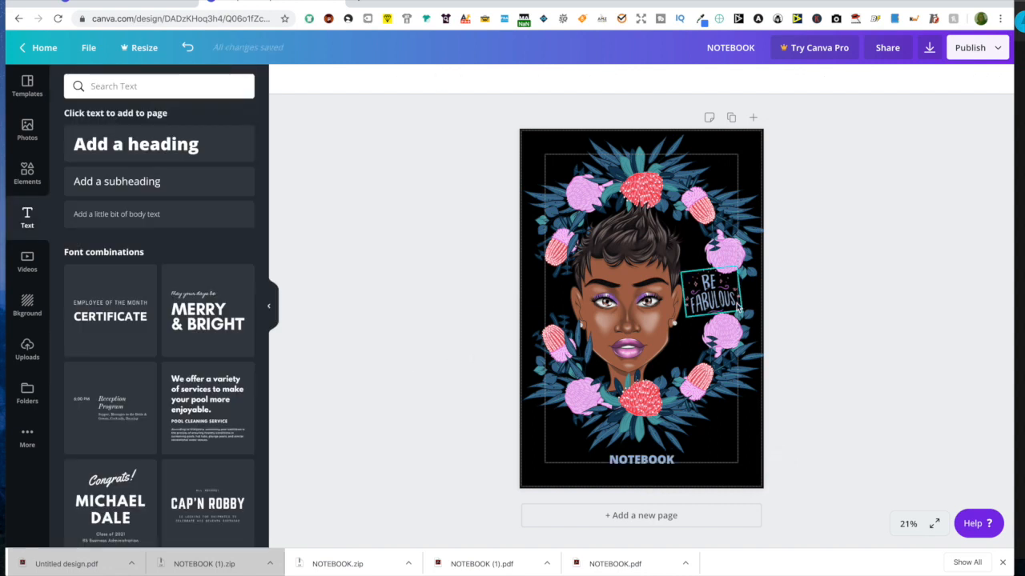
# Step: Add a second page and clear the "inspirational quotes" search from the elements library
pyautogui.click(652, 516)
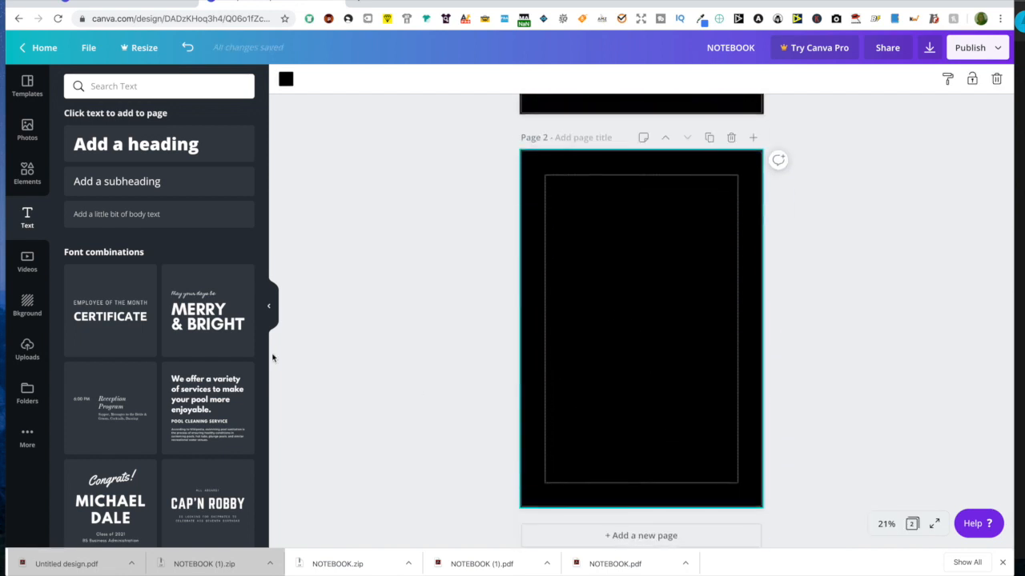
pyautogui.click(36, 181)
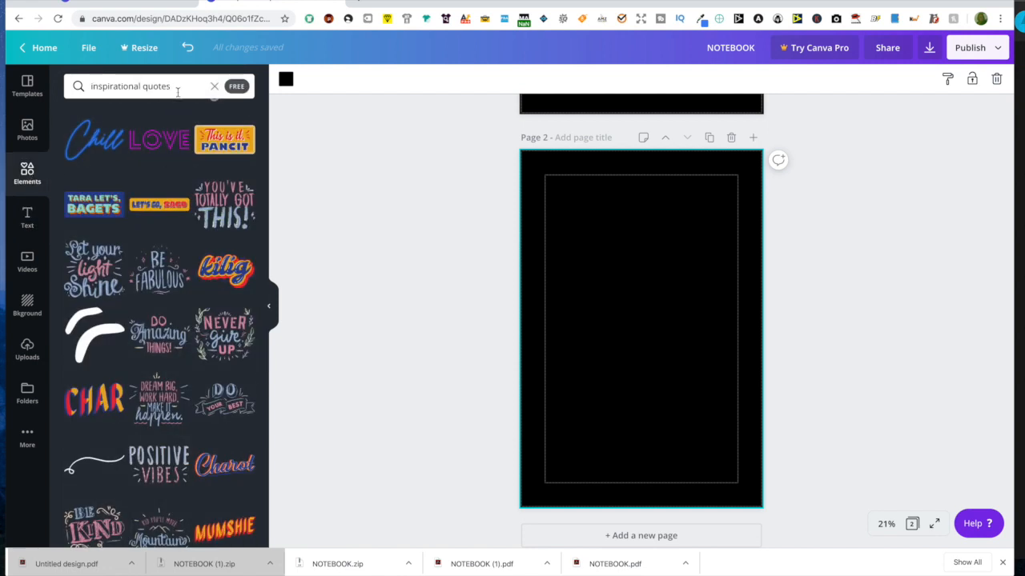
pyautogui.click(214, 86)
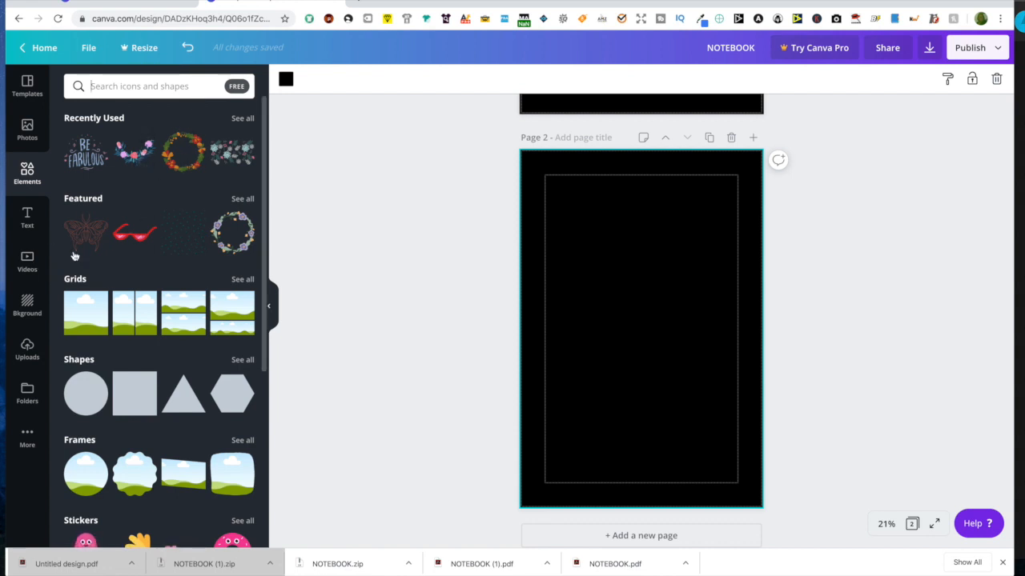
pyautogui.scroll(-2, 123, 206)
pyautogui.scroll(2, 137, 144)
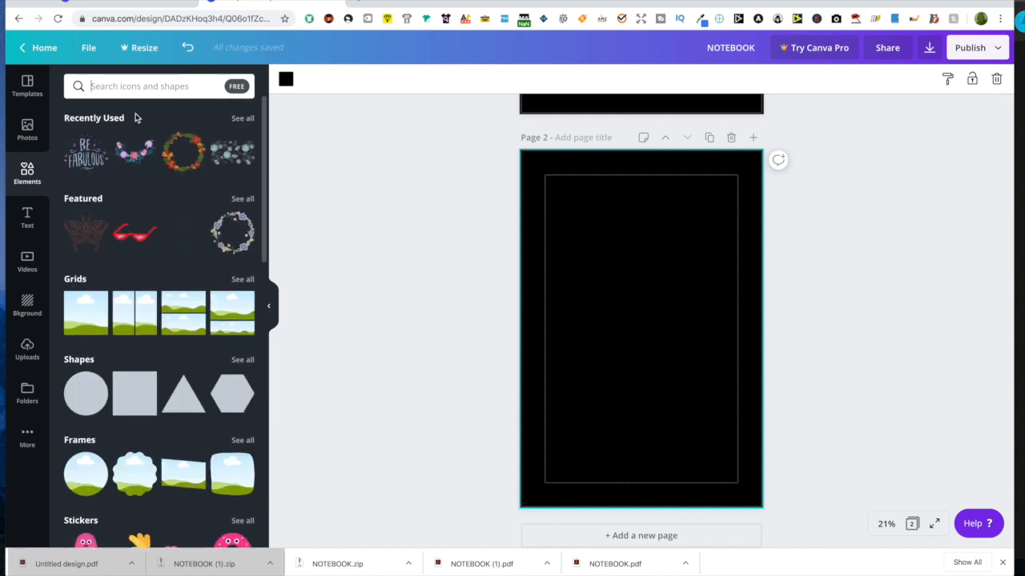
# Step: Search the elements for "Amazing" and add the free peach "amazing" script lettering to page 2
pyautogui.click(132, 86)
pyautogui.write('A')
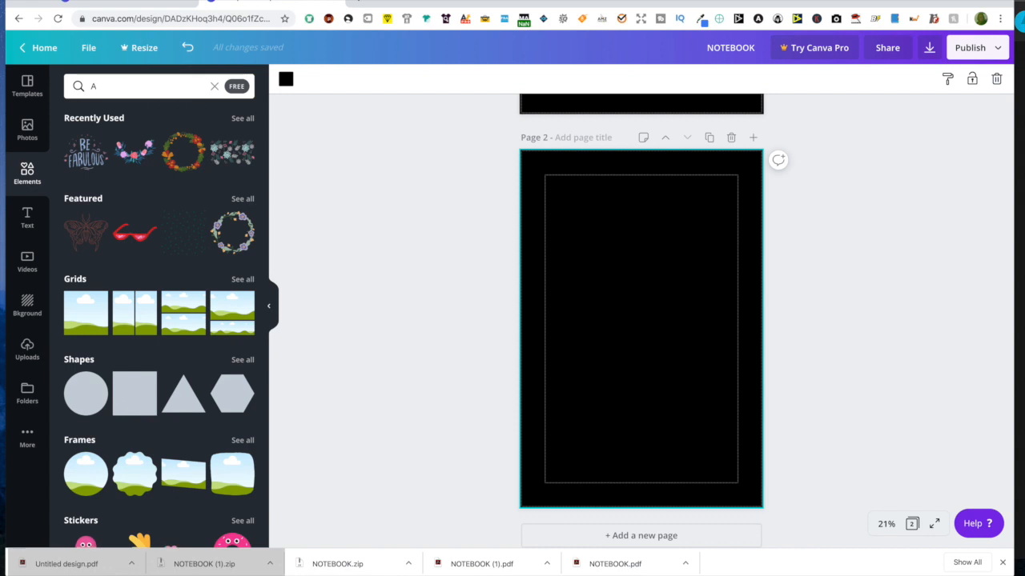
pyautogui.write('mazing')
pyautogui.press('Return')
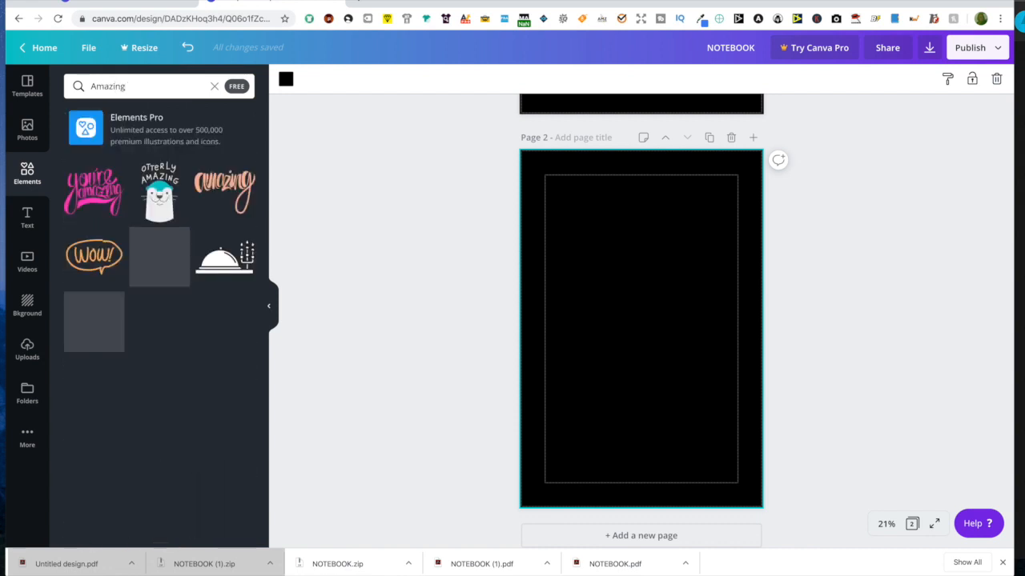
pyautogui.click(225, 186)
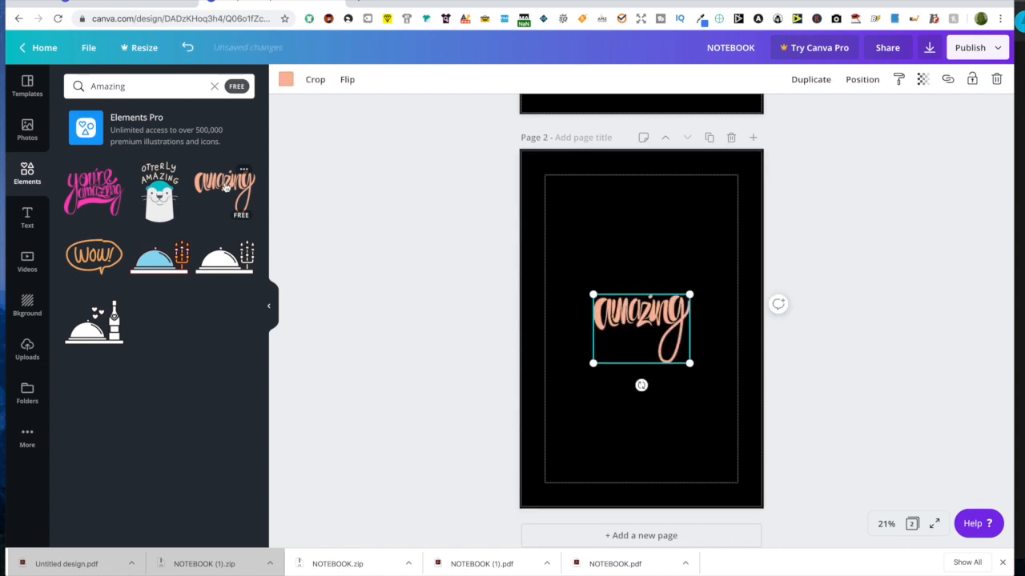
# Step: Recolor the "amazing" lettering on page 2 with the cover's light blue document color
pyautogui.scroll(2, 606, 317)
pyautogui.scroll(3, 606, 317)
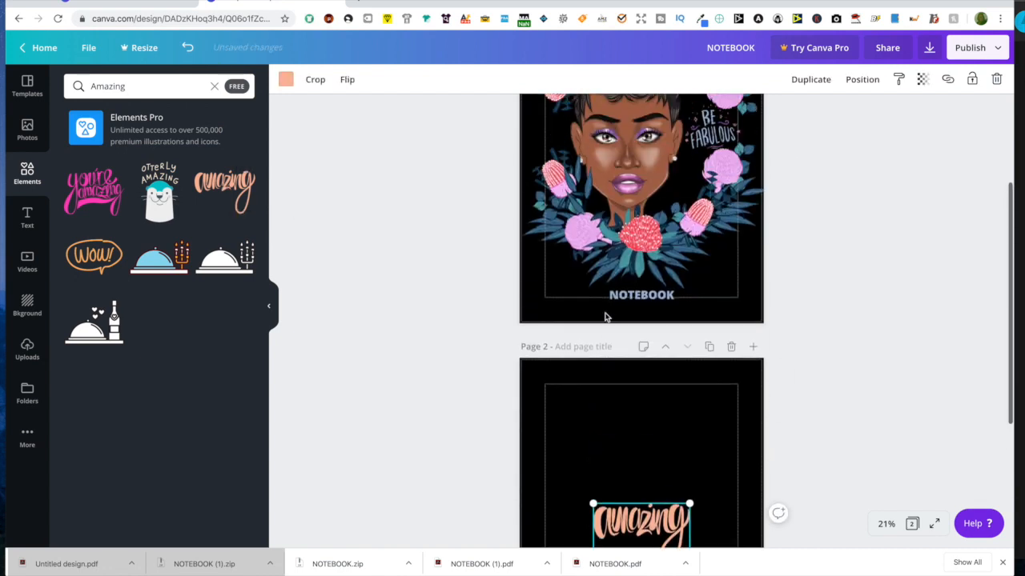
pyautogui.scroll(1, 606, 317)
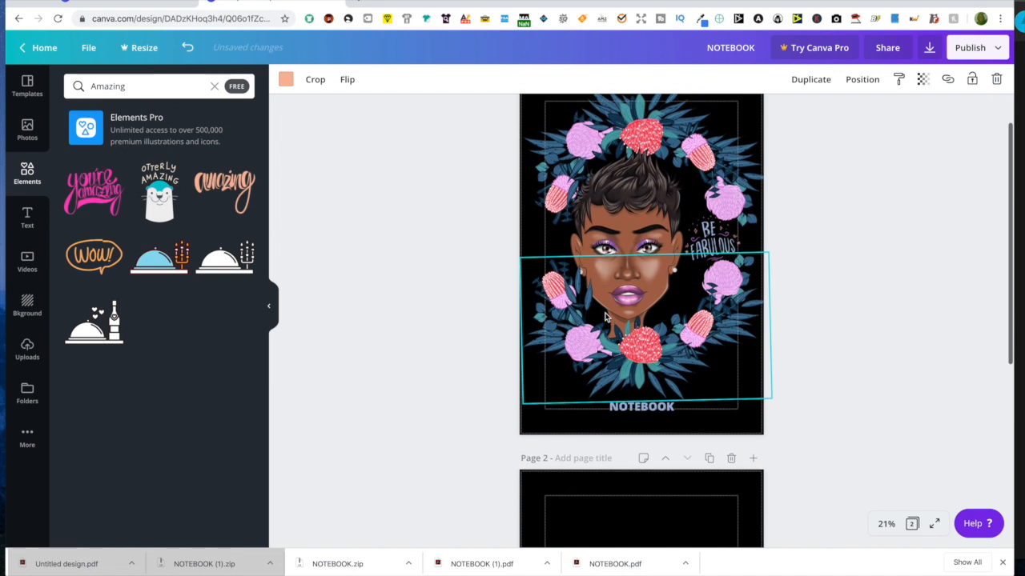
pyautogui.scroll(-4, 606, 317)
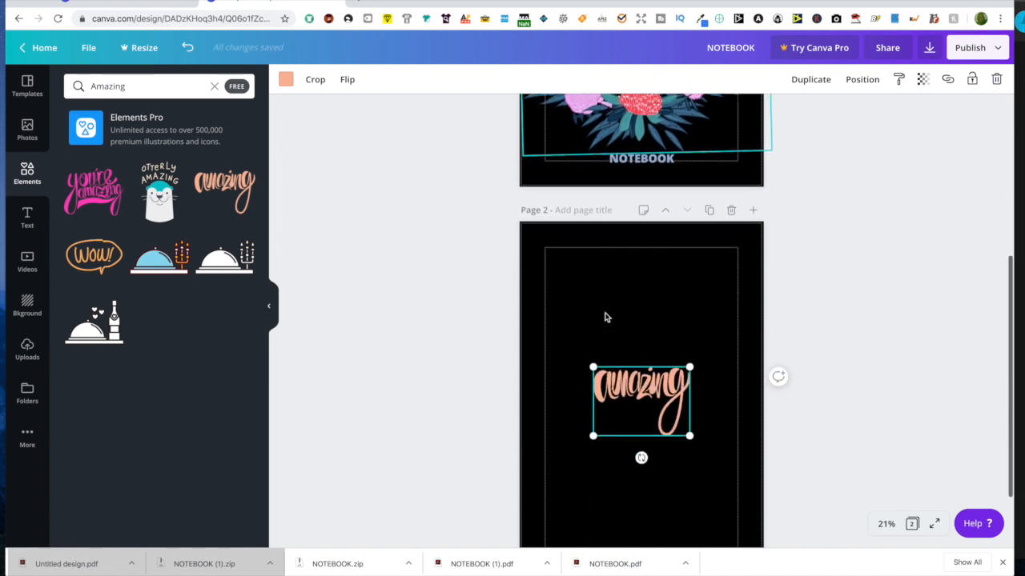
pyautogui.click(285, 79)
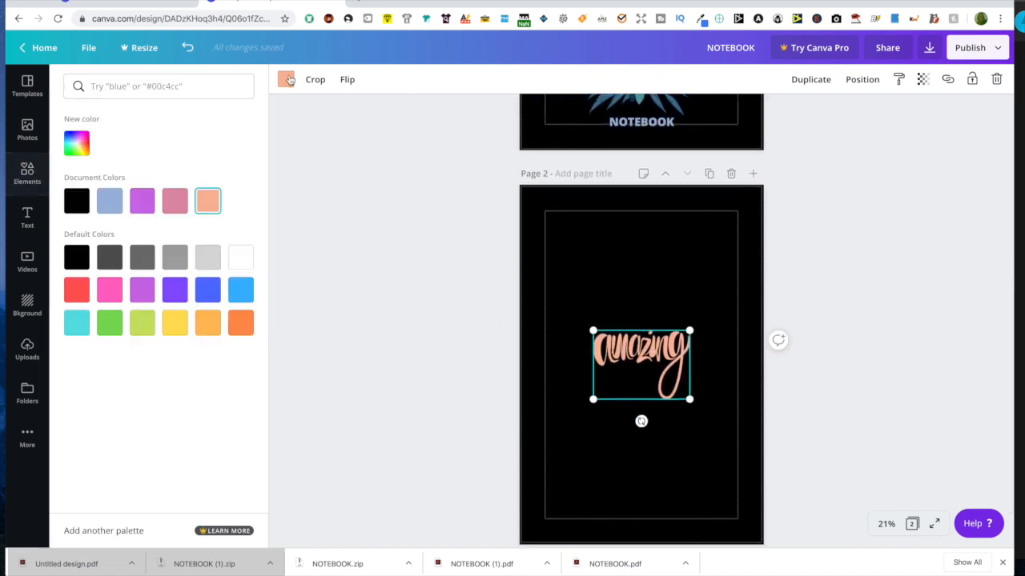
pyautogui.click(110, 203)
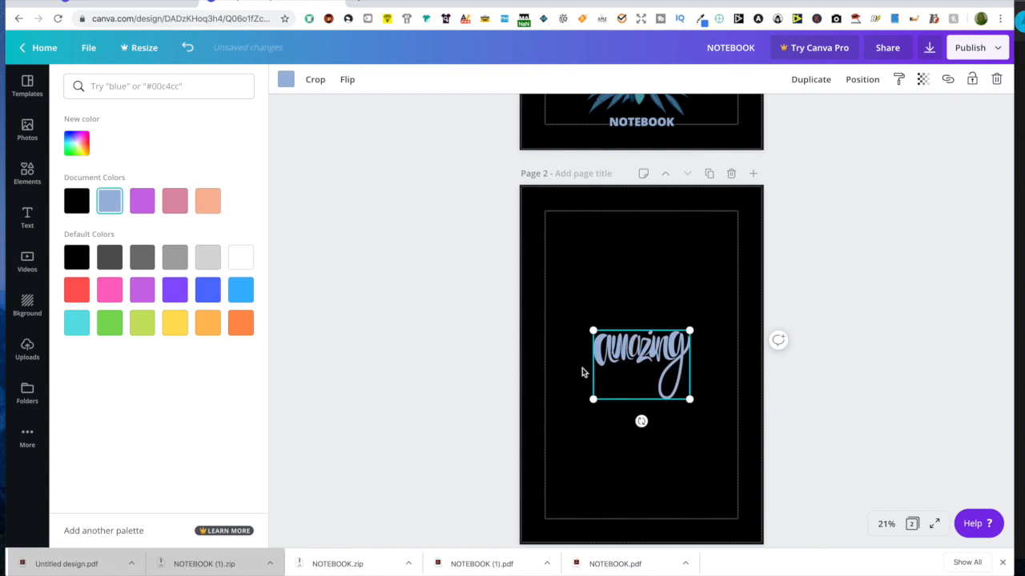
pyautogui.click(579, 268)
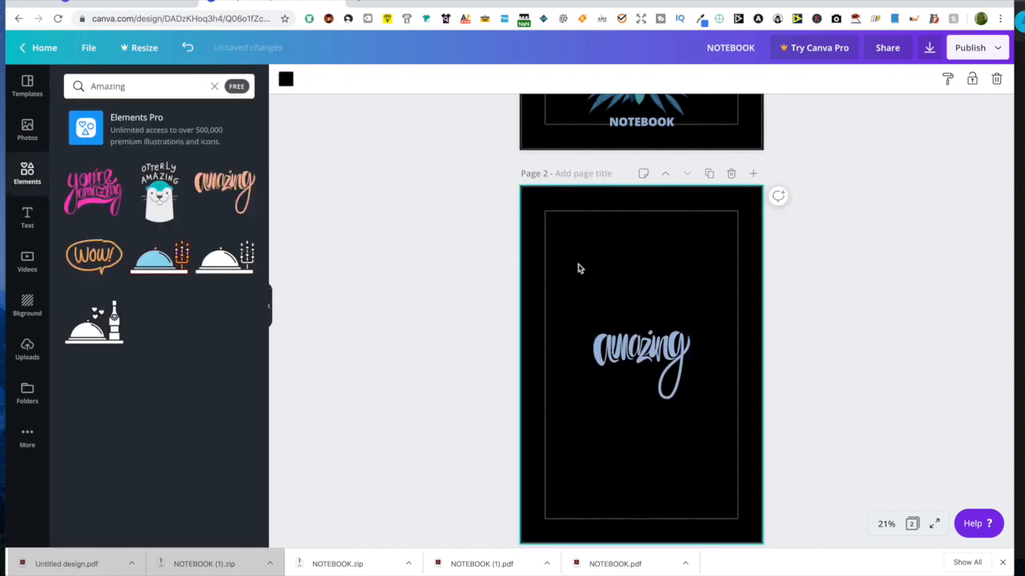
# Step: Duplicate the NOTEBOOK title and place a smaller copy centered just under the "amazing" lettering on page 2
pyautogui.click(654, 127)
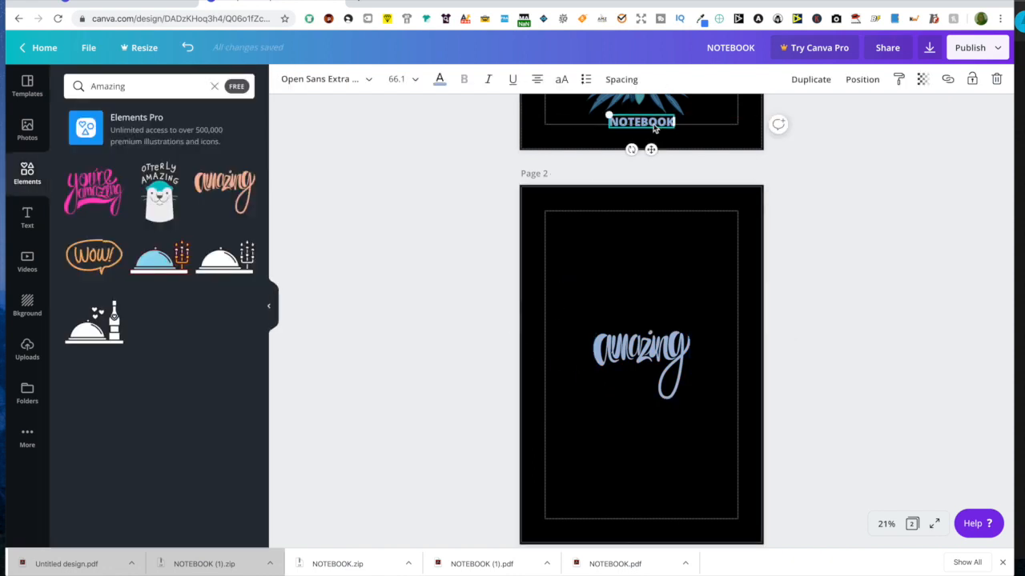
pyautogui.click(809, 80)
pyautogui.moveTo(649, 125); pyautogui.dragTo(679, 352)
pyautogui.click(656, 426)
pyautogui.click(734, 377)
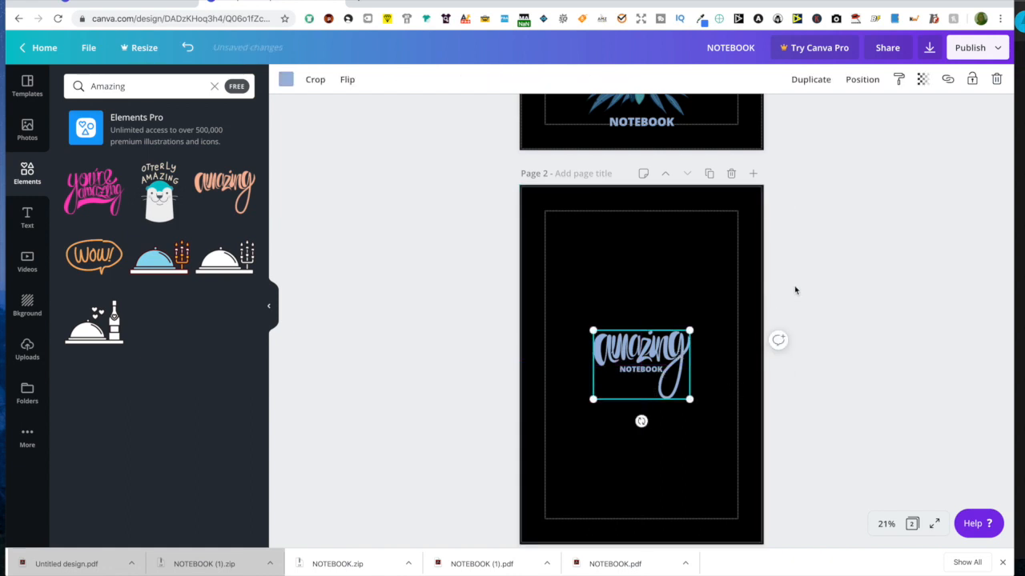
pyautogui.scroll(5, 795, 288)
pyautogui.scroll(1, 795, 290)
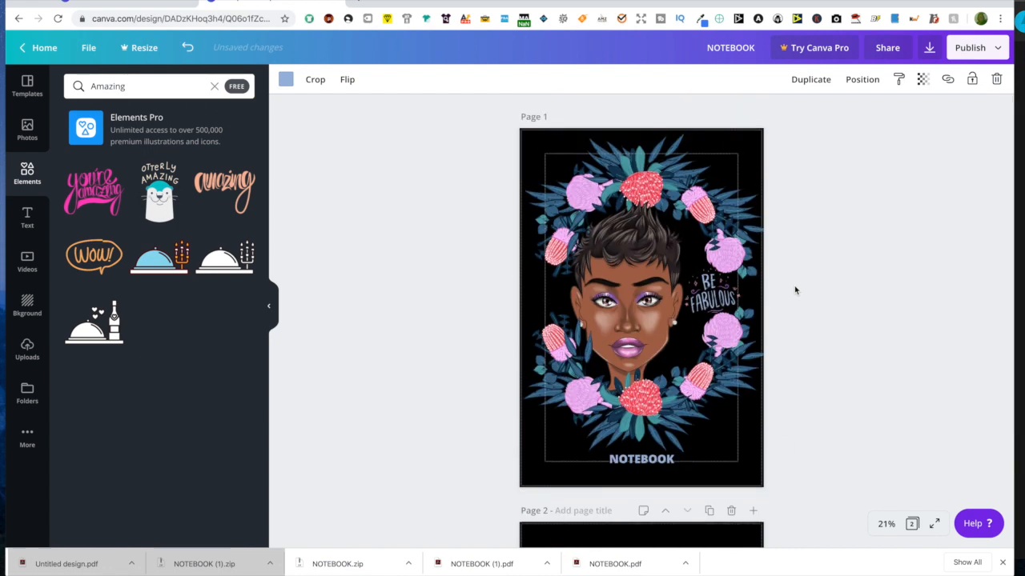
# Step: Recolor the NOTEBOOK title on page 1 with the purple document color
pyautogui.scroll(-5, 795, 290)
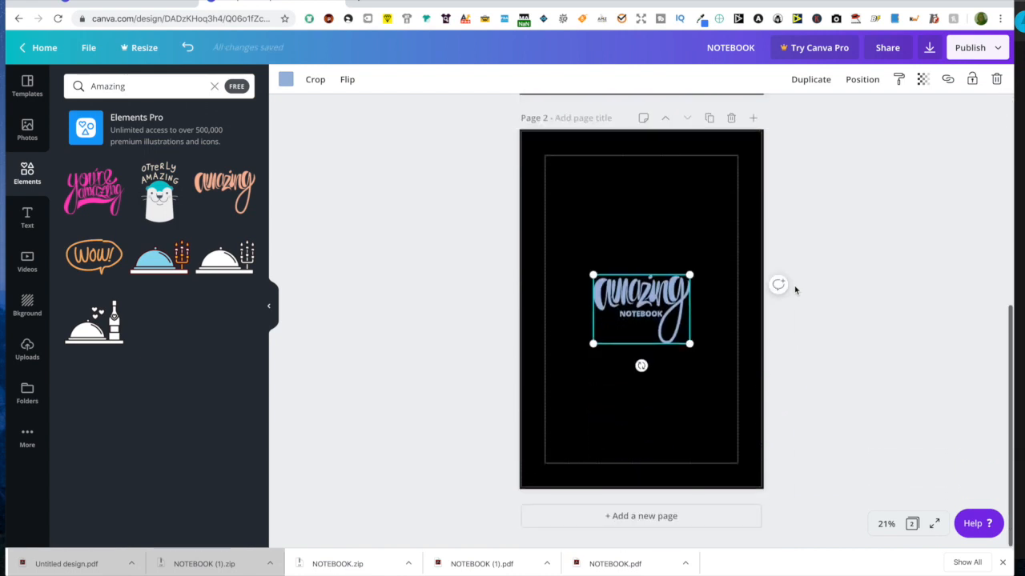
pyautogui.scroll(4, 795, 290)
pyautogui.scroll(-2, 795, 290)
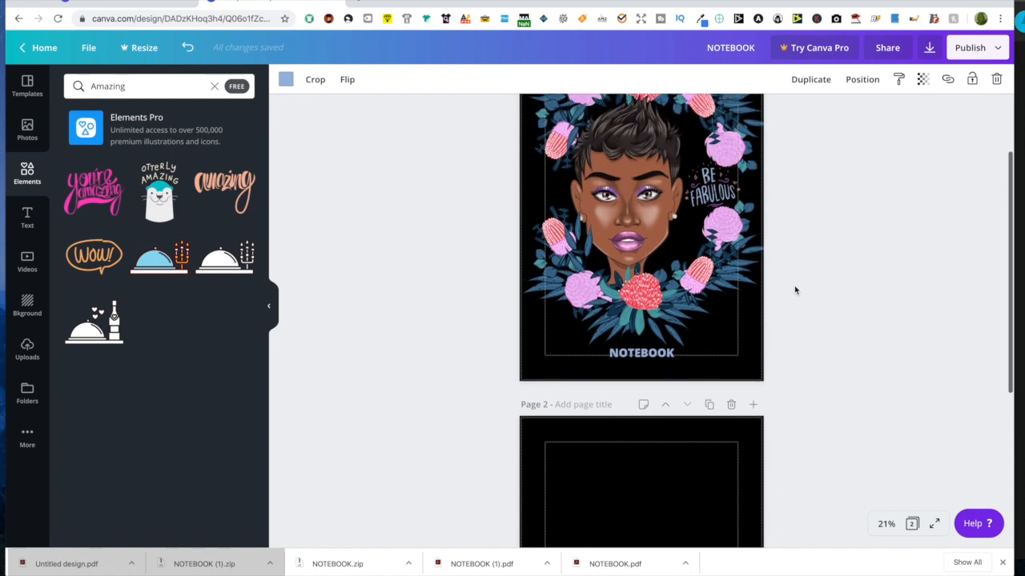
pyautogui.scroll(1, 795, 290)
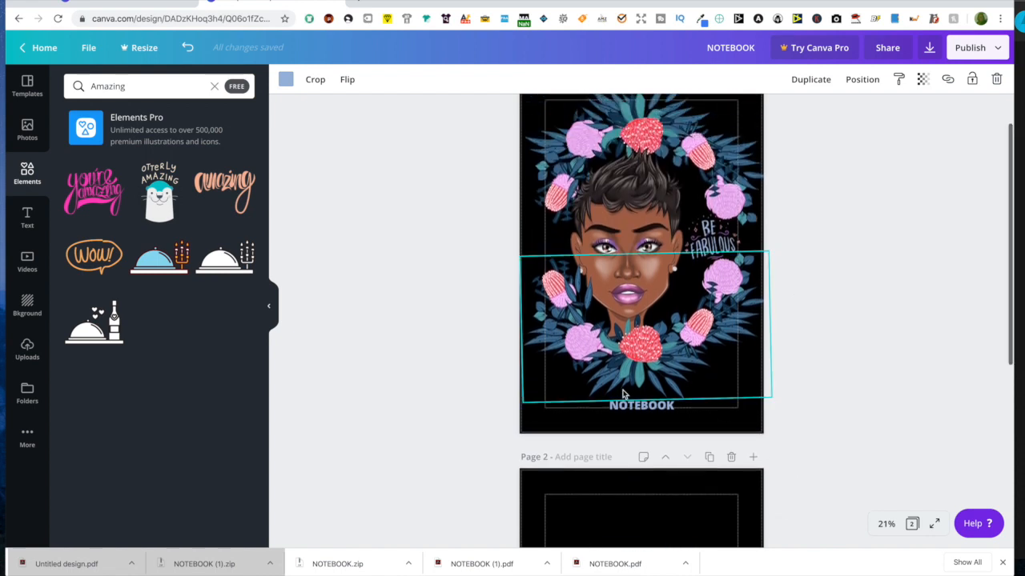
pyautogui.click(640, 408)
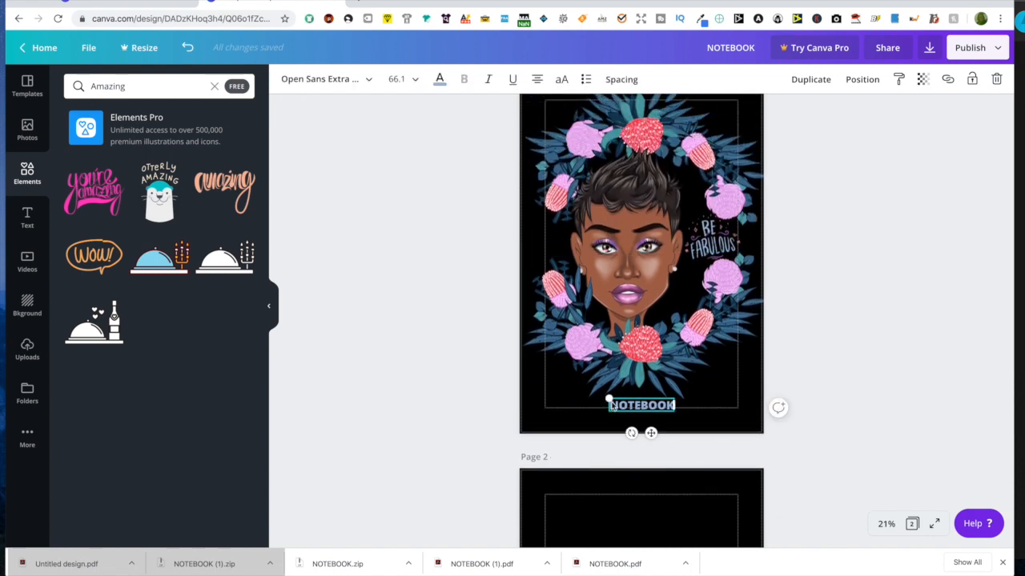
pyautogui.click(440, 79)
pyautogui.click(142, 207)
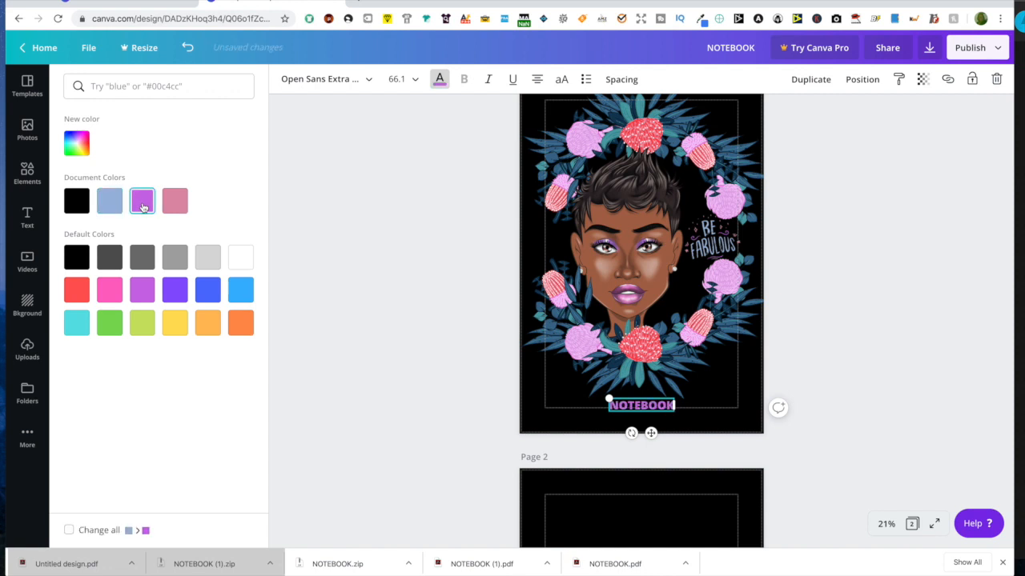
# Step: Recolor the "amazing" lettering on page 2 with the purple document color
pyautogui.scroll(-5, 392, 231)
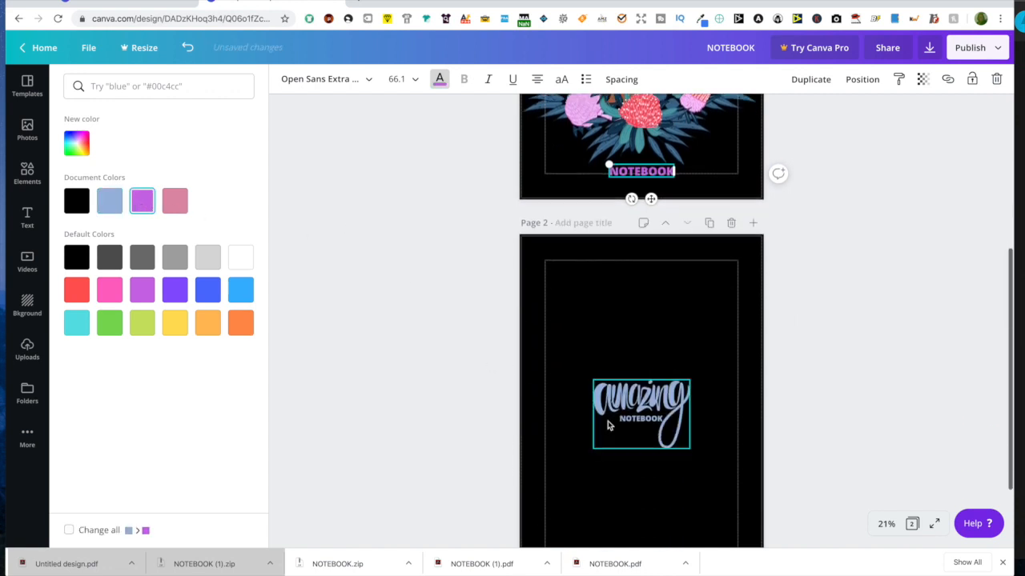
pyautogui.click(619, 397)
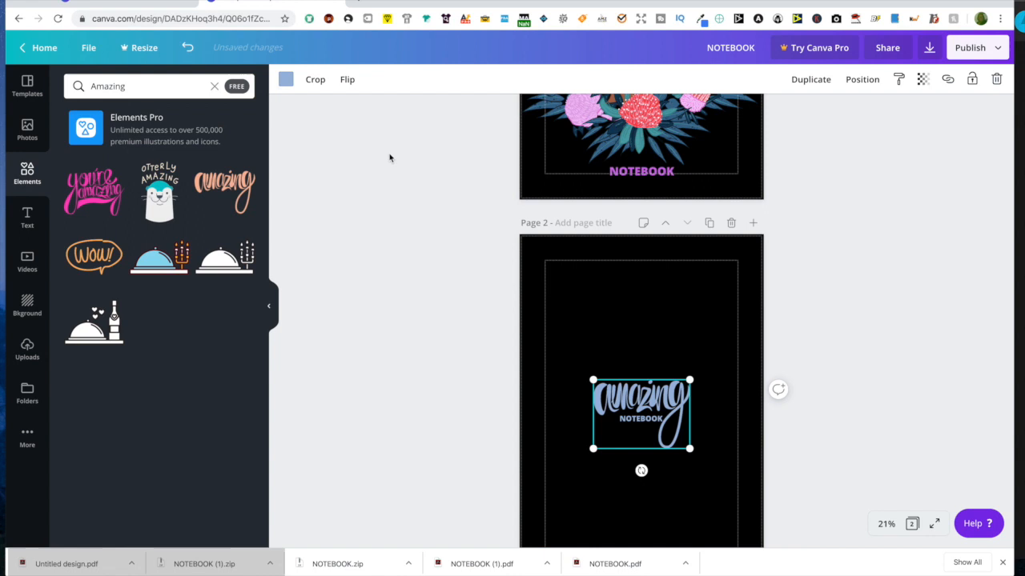
pyautogui.click(287, 80)
pyautogui.click(142, 201)
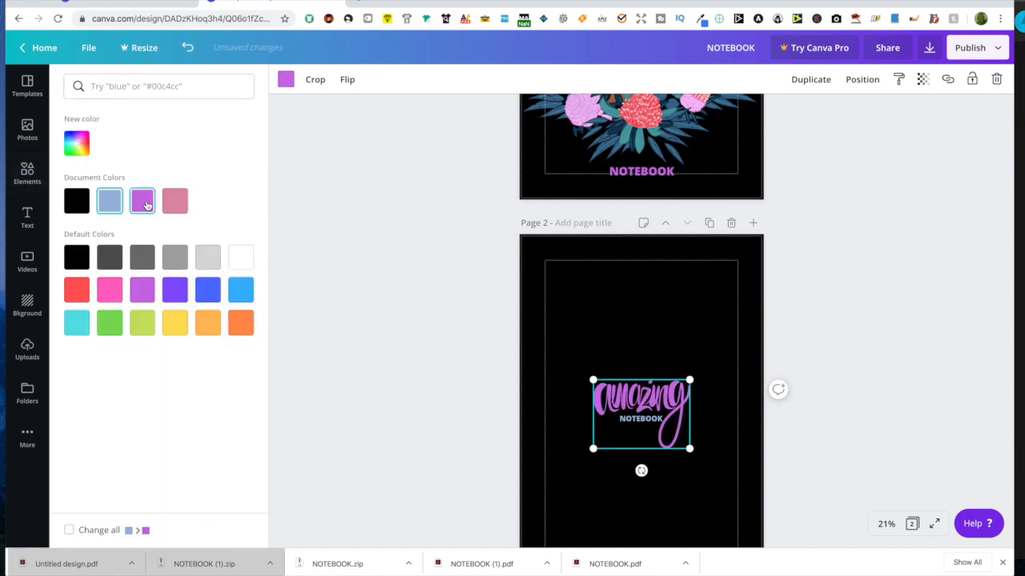
# Step: Recolor the small NOTEBOOK text under the "amazing" lettering with the same purple and review both pages
pyautogui.click(640, 420)
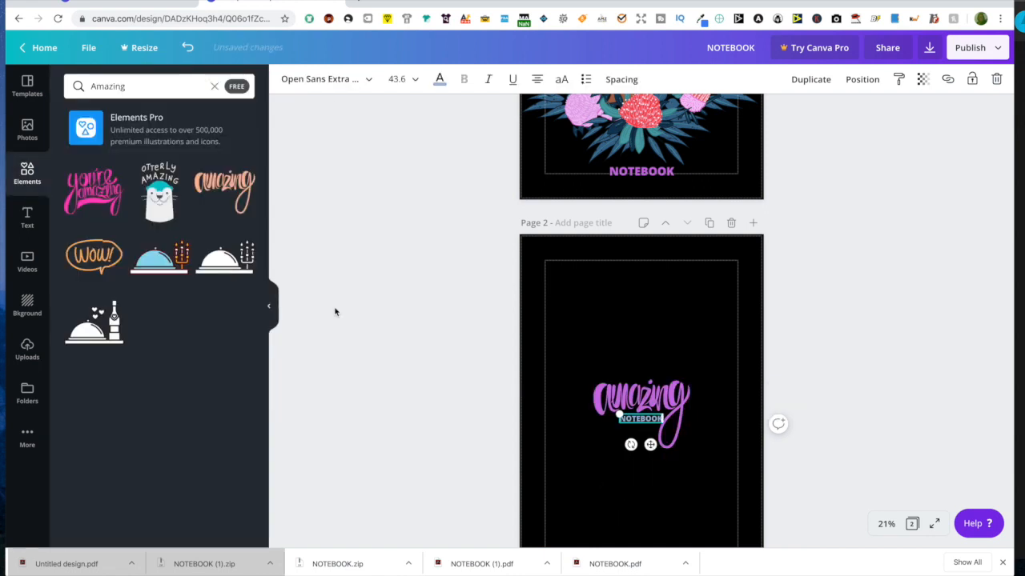
pyautogui.click(440, 79)
pyautogui.click(142, 201)
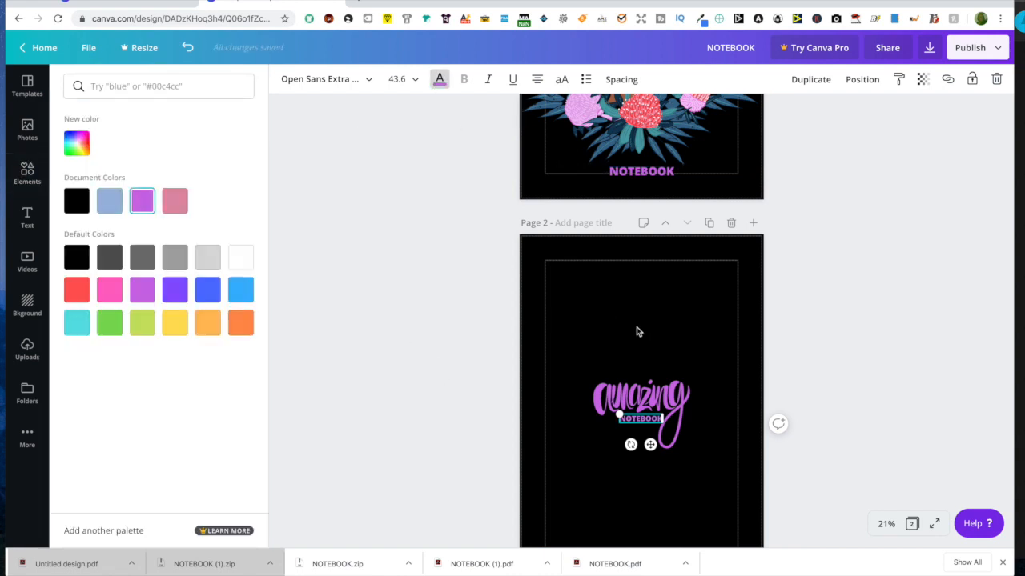
pyautogui.click(638, 332)
pyautogui.scroll(1, 636, 331)
pyautogui.scroll(3, 636, 330)
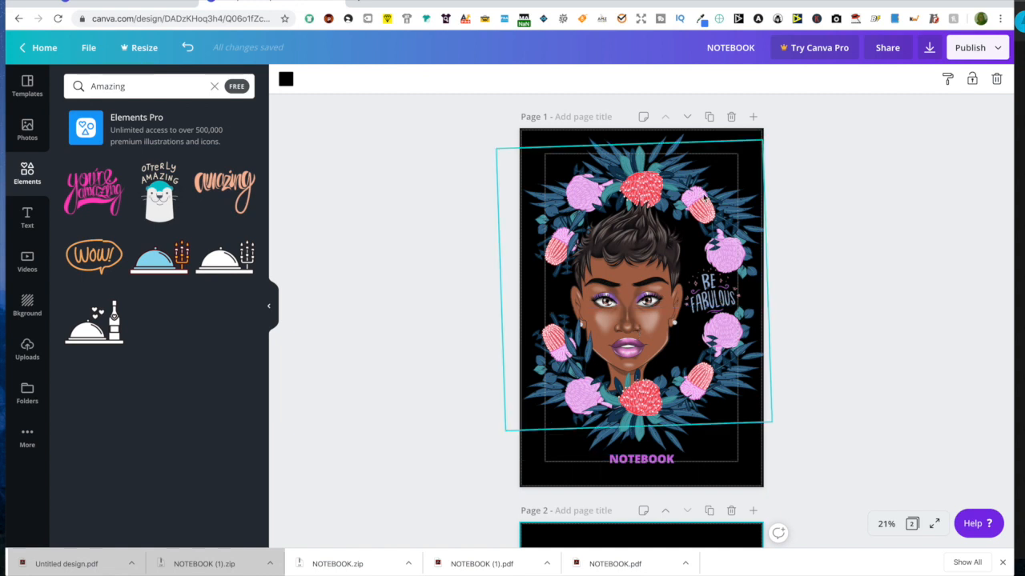
pyautogui.click(703, 196)
pyautogui.scroll(-1, 703, 196)
pyautogui.scroll(-5, 703, 196)
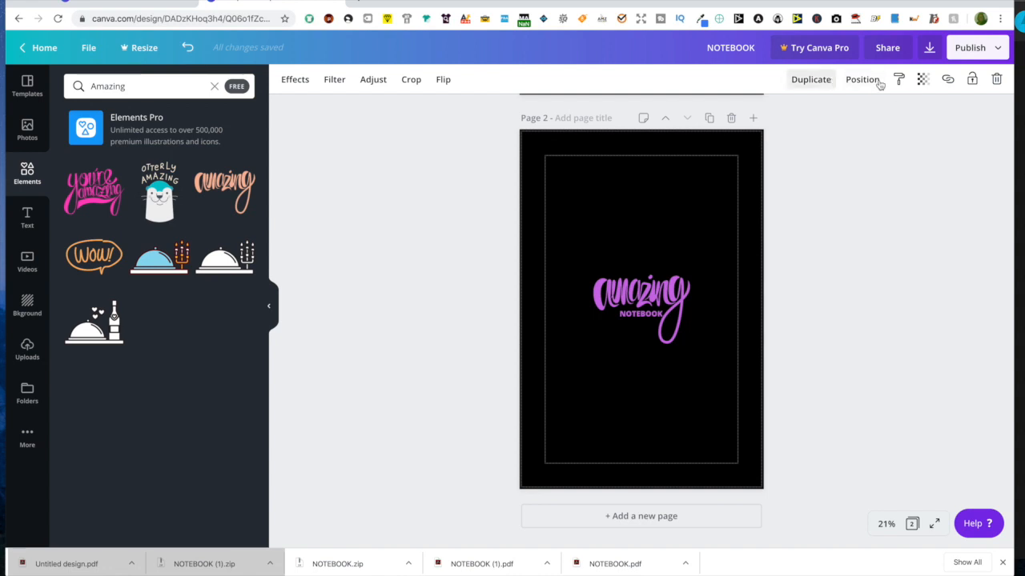
# Step: Rename the design as NOTEBOOK 6x9
pyautogui.click(928, 48)
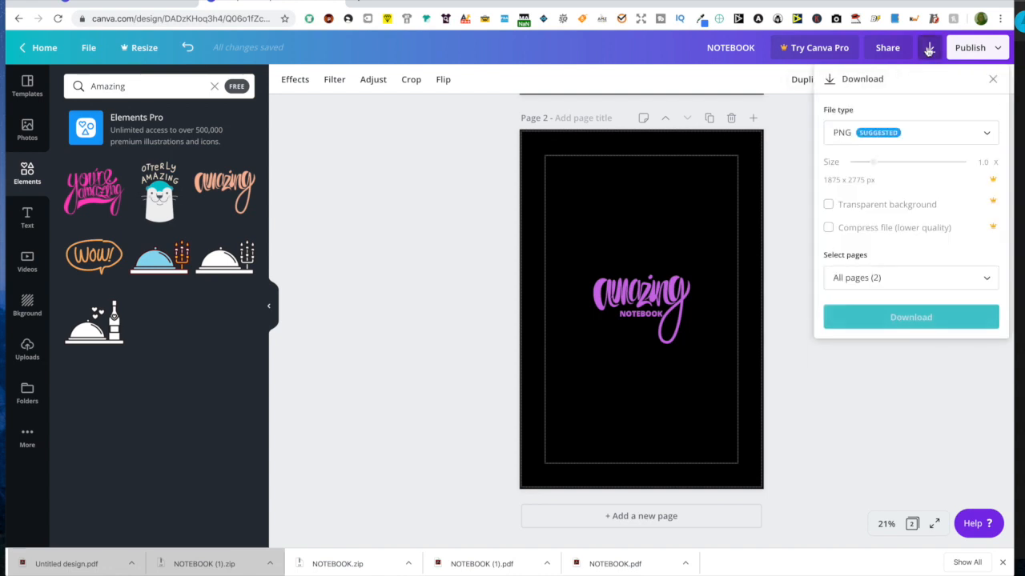
pyautogui.click(900, 318)
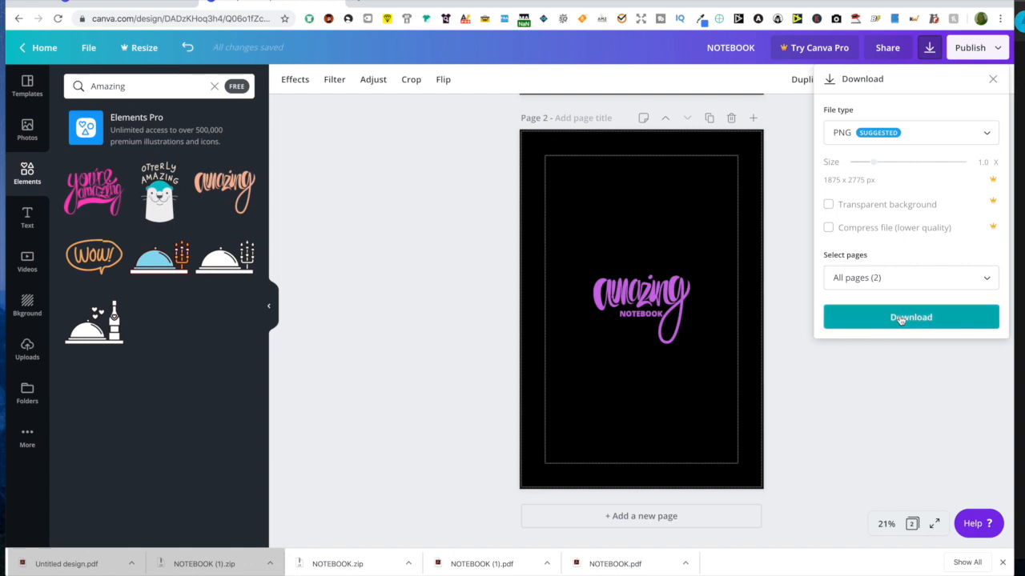
pyautogui.click(756, 55)
pyautogui.write('6x8')
pyautogui.press('BackSpace')
pyautogui.write('9')
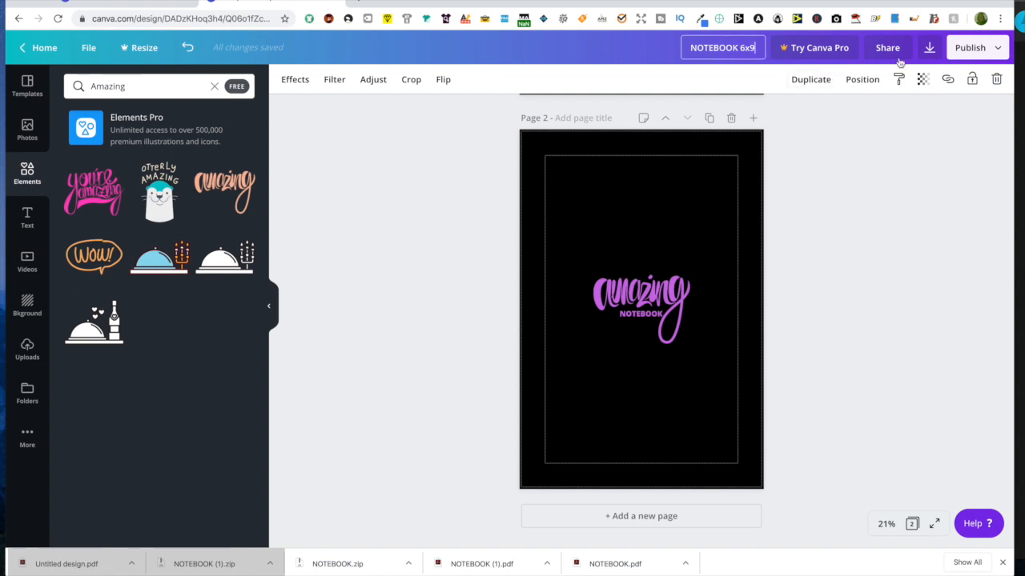
# Step: Download all pages of the design as PNG files and dismiss the Canva Pro offer
pyautogui.click(930, 48)
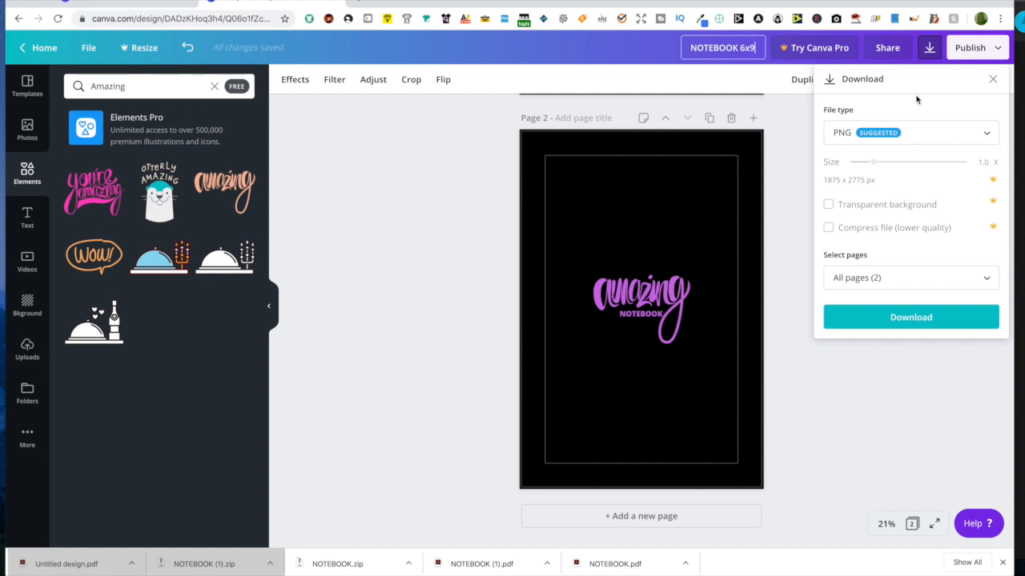
pyautogui.click(900, 319)
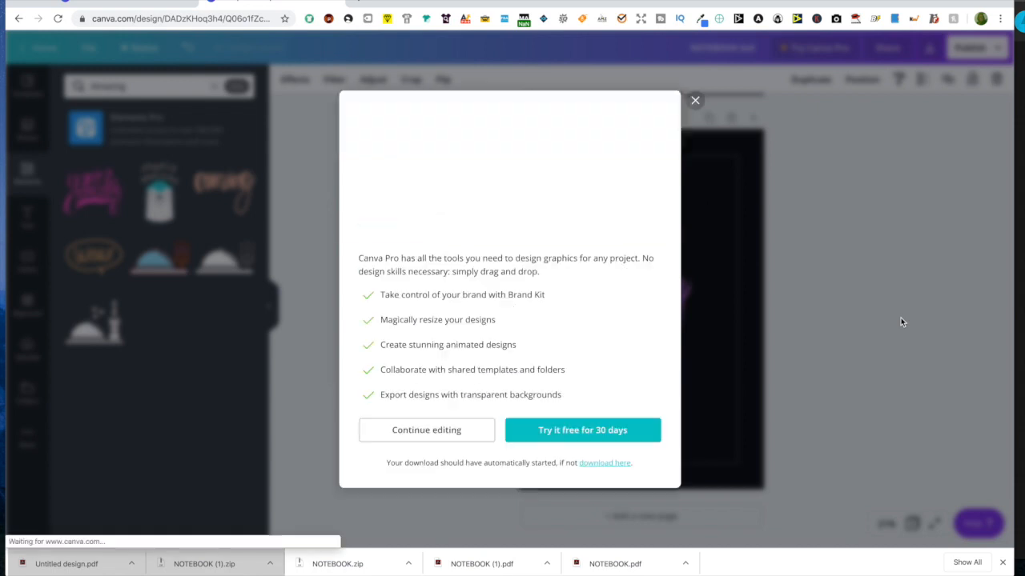
pyautogui.click(694, 101)
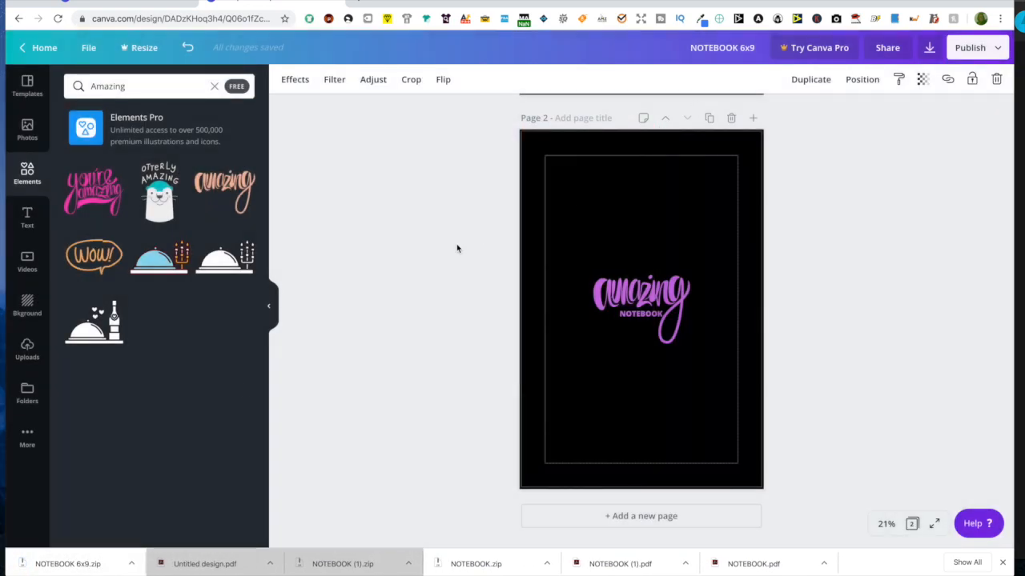
# Step: Extract the downloaded NOTEBOOK 6x9.zip, check the page images in its folder, and return to the design
pyautogui.click(95, 564)
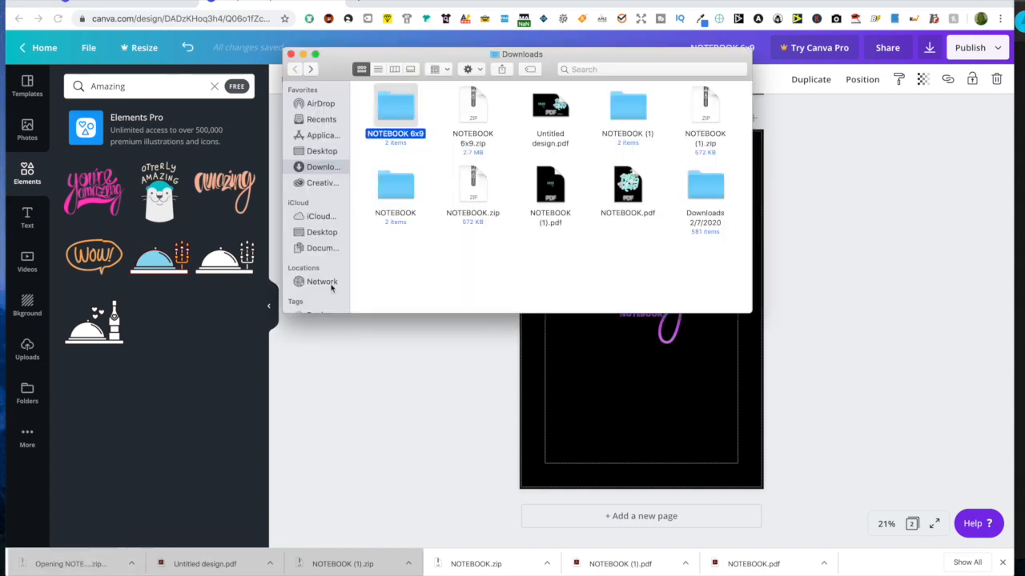
pyautogui.doubleClick(399, 98)
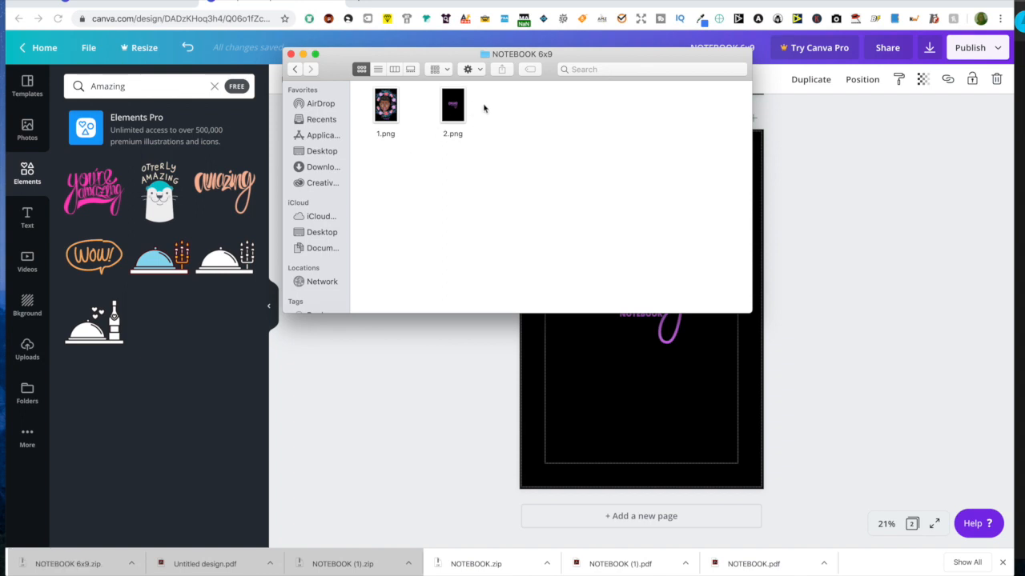
pyautogui.click(34, 307)
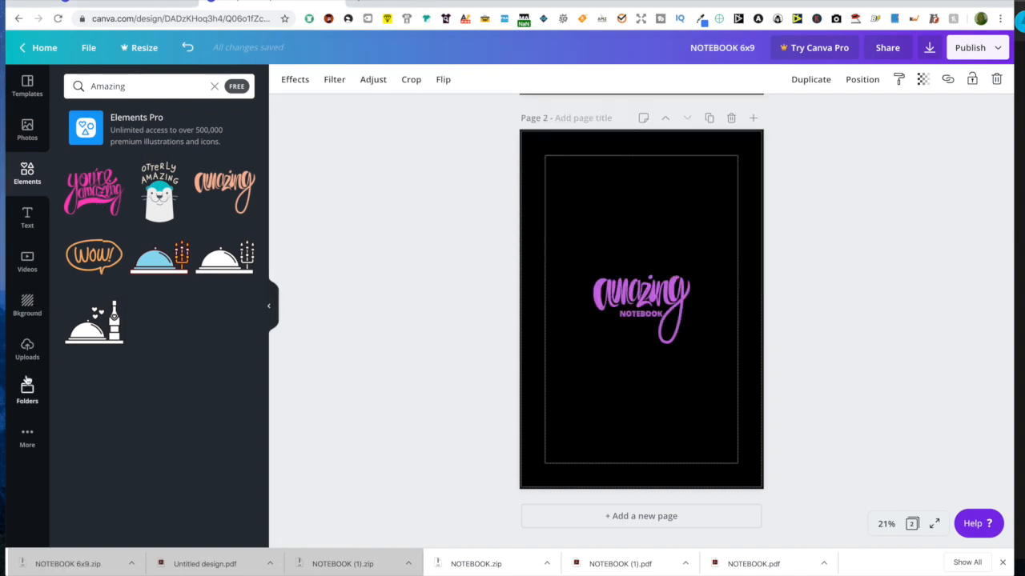
# Step: Upload 1.png and 2.png from the NOTEBOOK 6x9 folder in Downloads to the image uploads
pyautogui.click(28, 347)
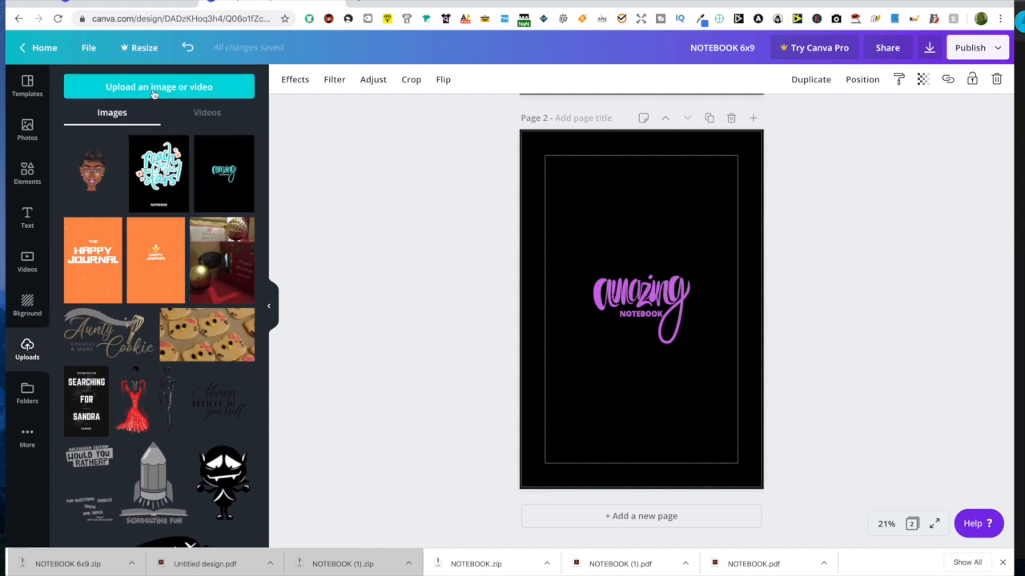
pyautogui.click(154, 89)
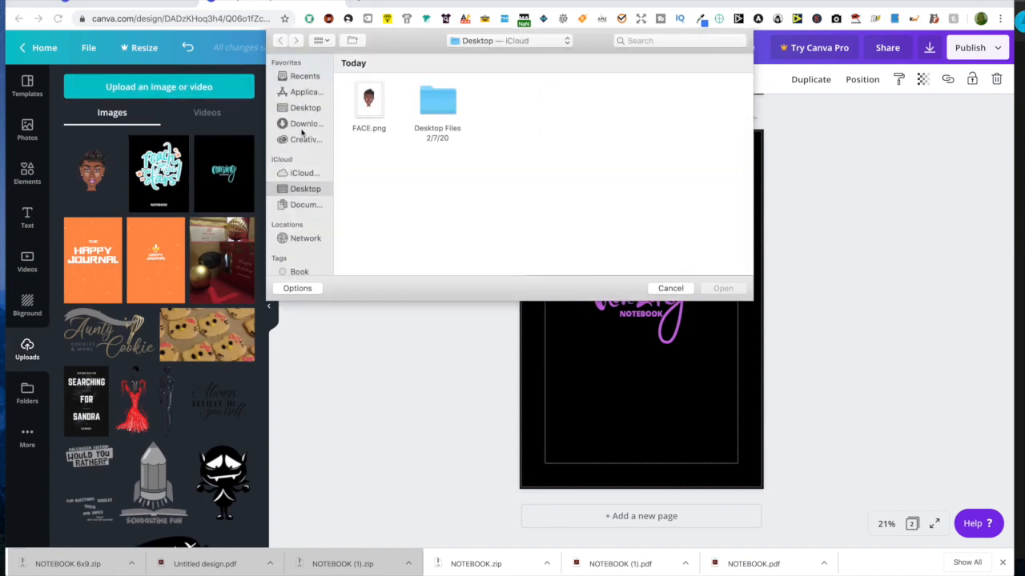
pyautogui.click(304, 124)
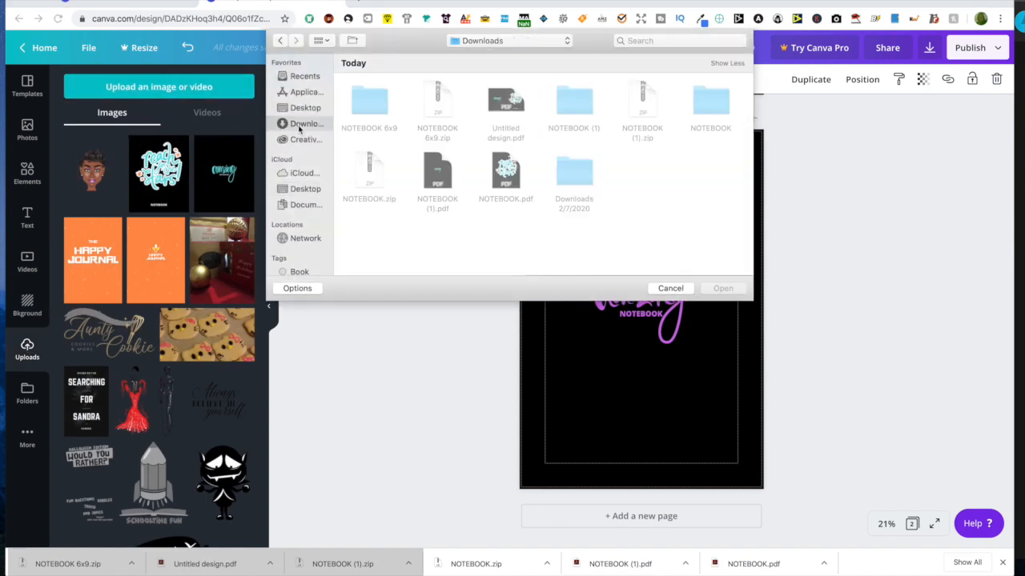
pyautogui.doubleClick(366, 108)
pyautogui.moveTo(471, 147); pyautogui.dragTo(358, 108)
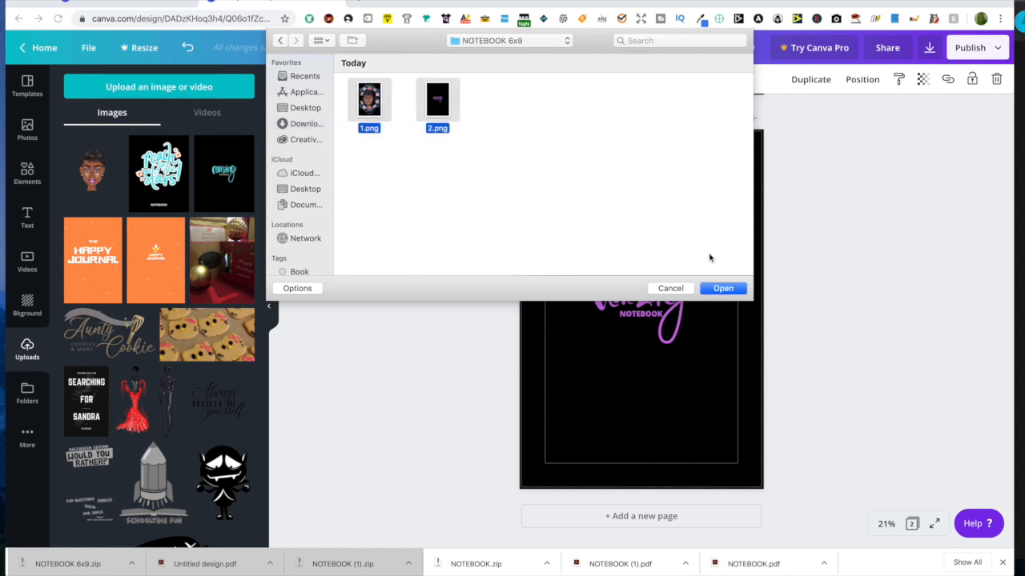
pyautogui.click(723, 288)
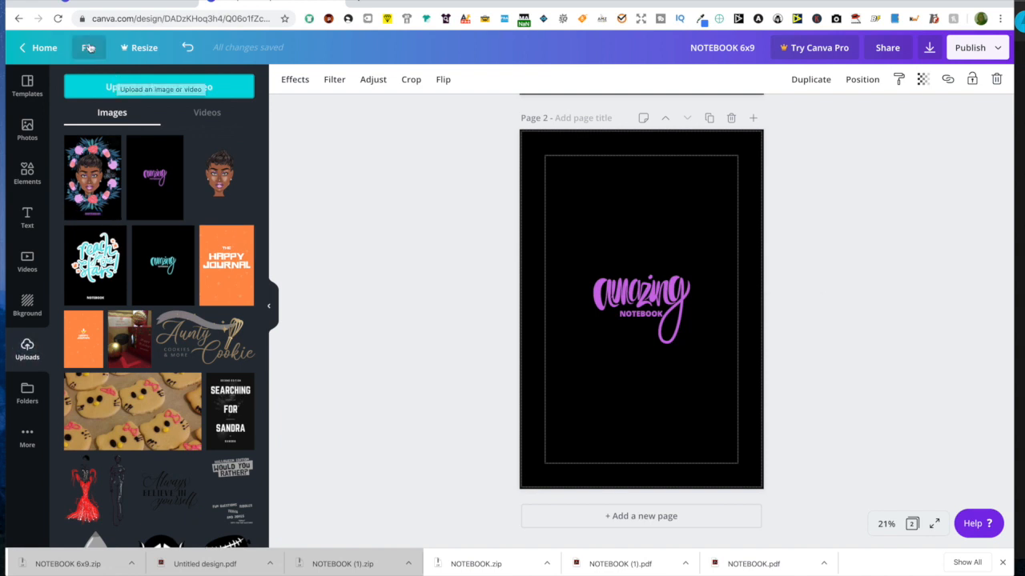
# Step: Create a new design from the home page with custom dimensions of 12.48 × 9.25 in
pyautogui.click(43, 48)
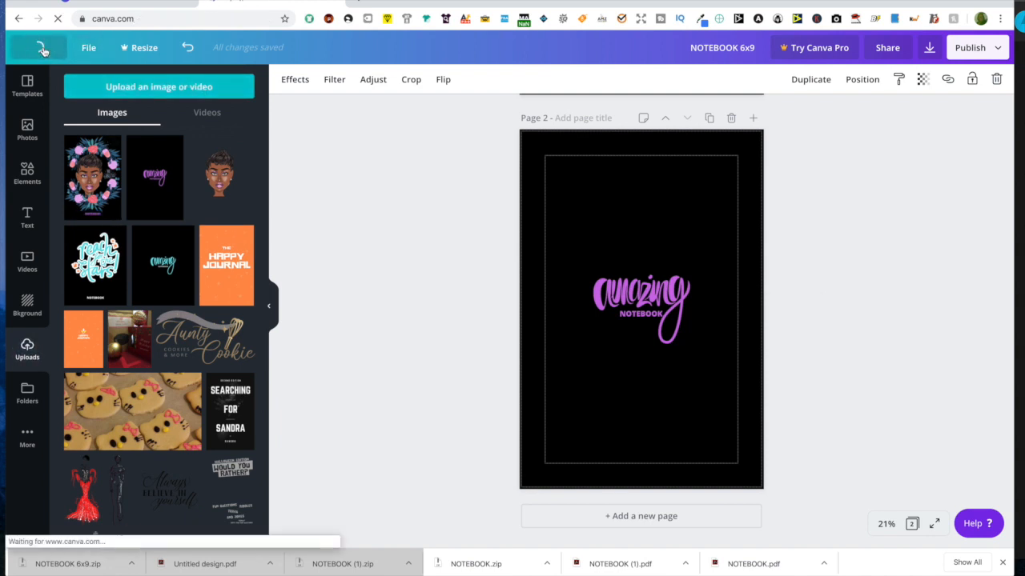
pyautogui.click(110, 103)
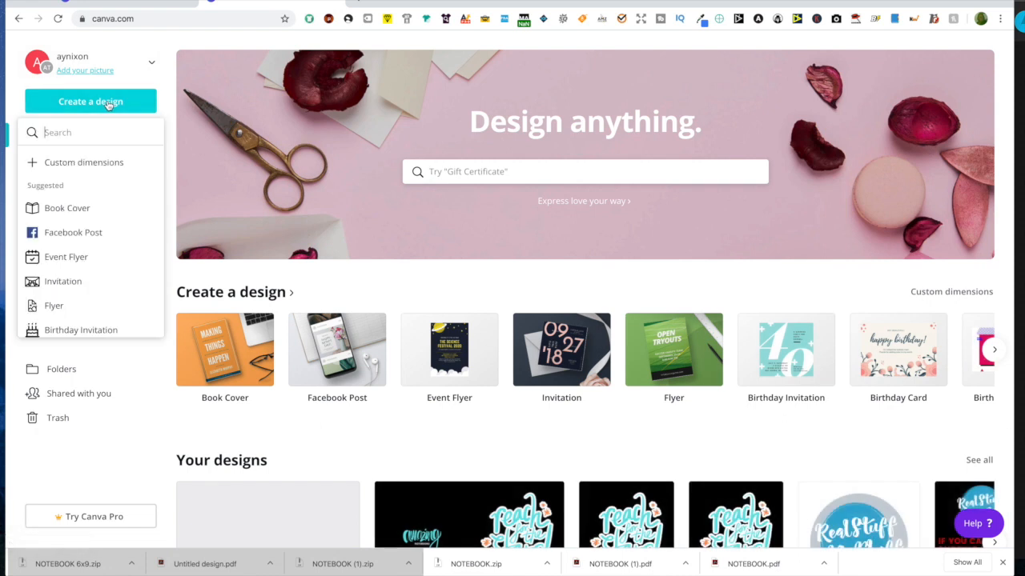
pyautogui.click(95, 164)
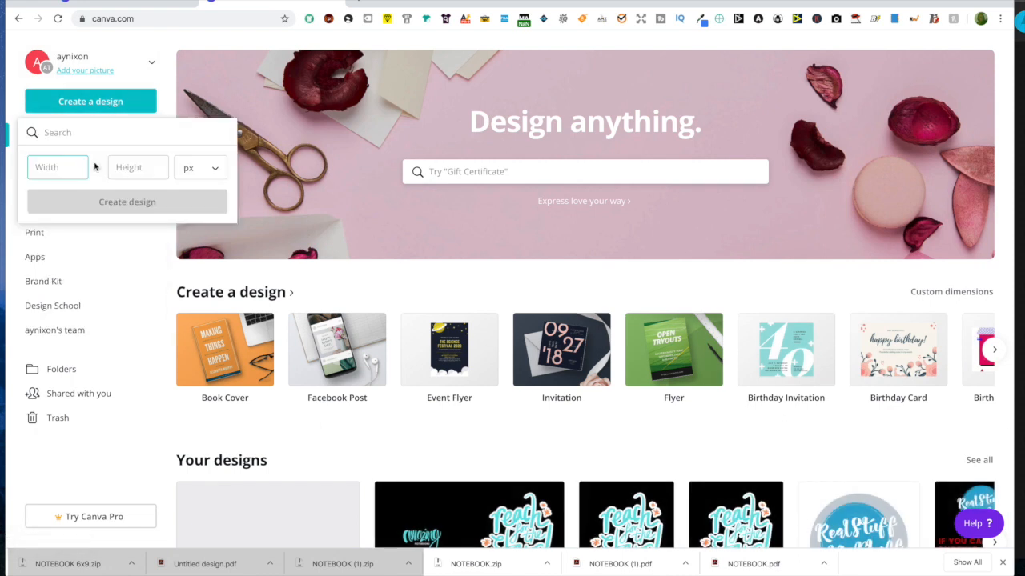
pyautogui.click(214, 169)
pyautogui.click(209, 196)
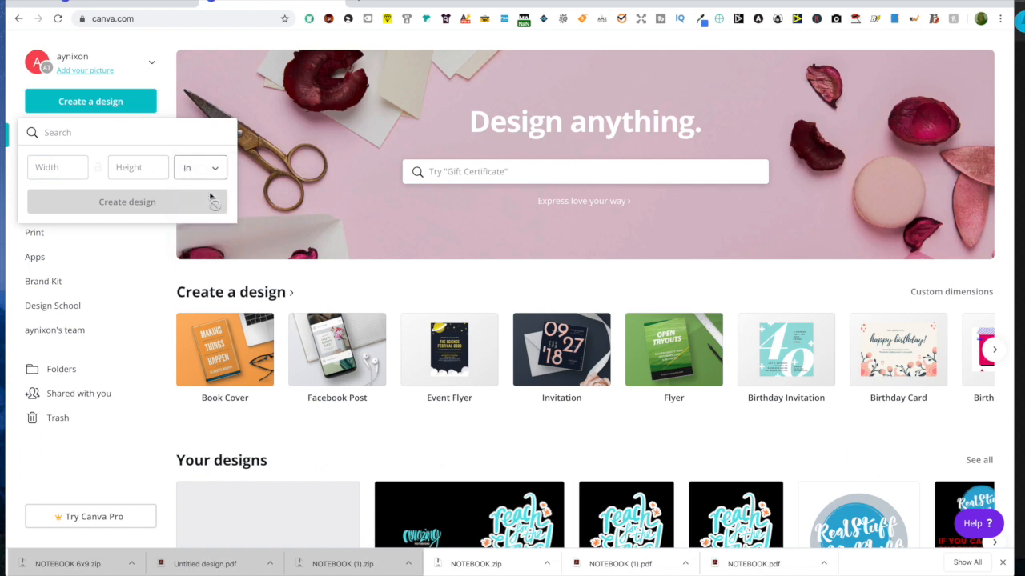
pyautogui.click(48, 168)
pyautogui.write('122')
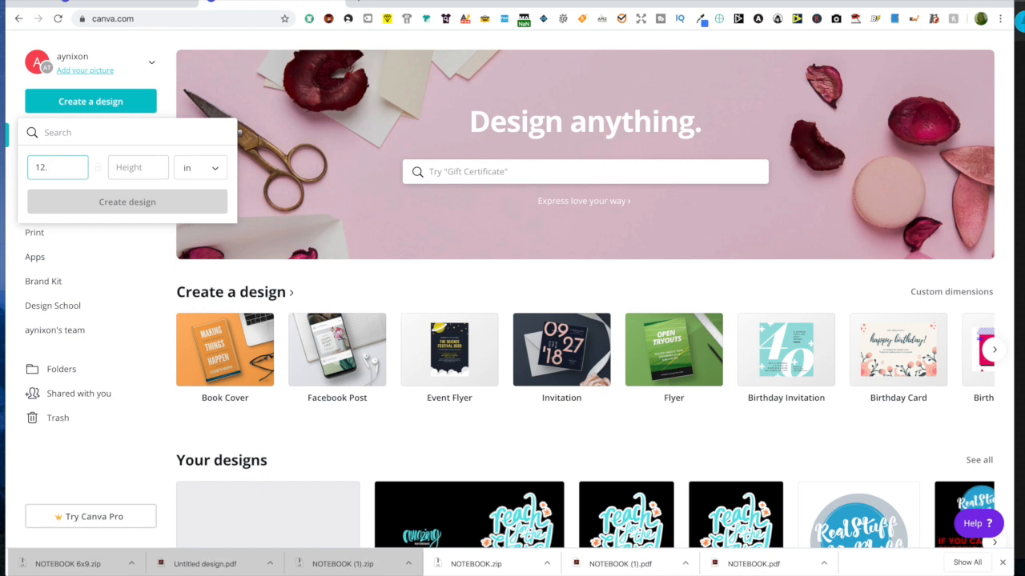
pyautogui.click(128, 168)
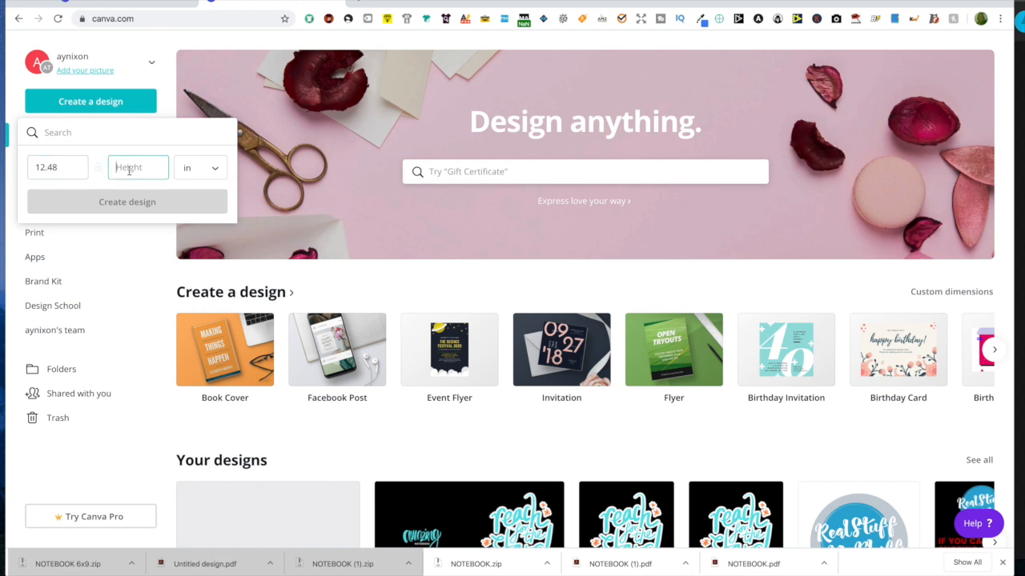
pyautogui.write('9.25')
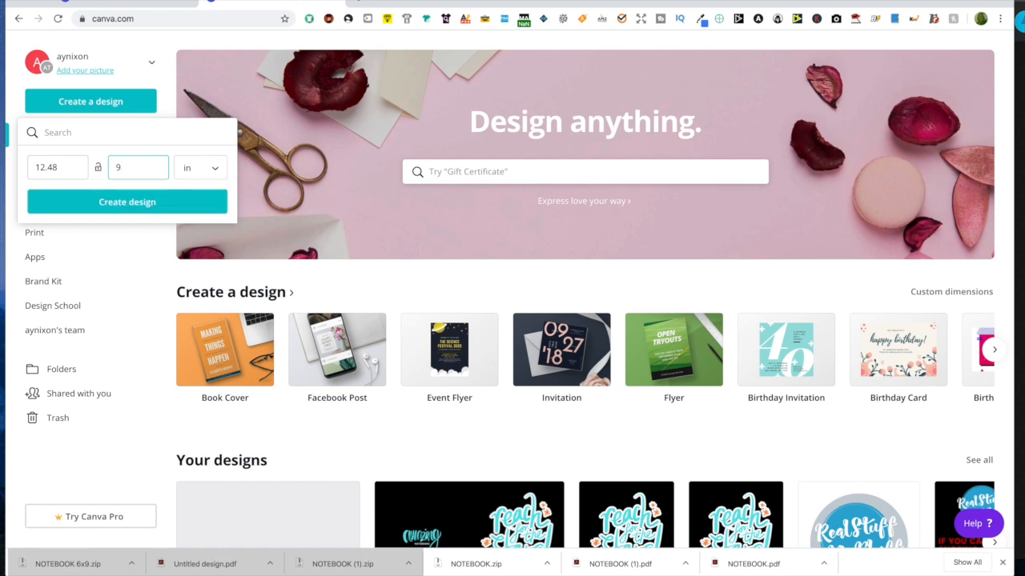
pyautogui.click(126, 201)
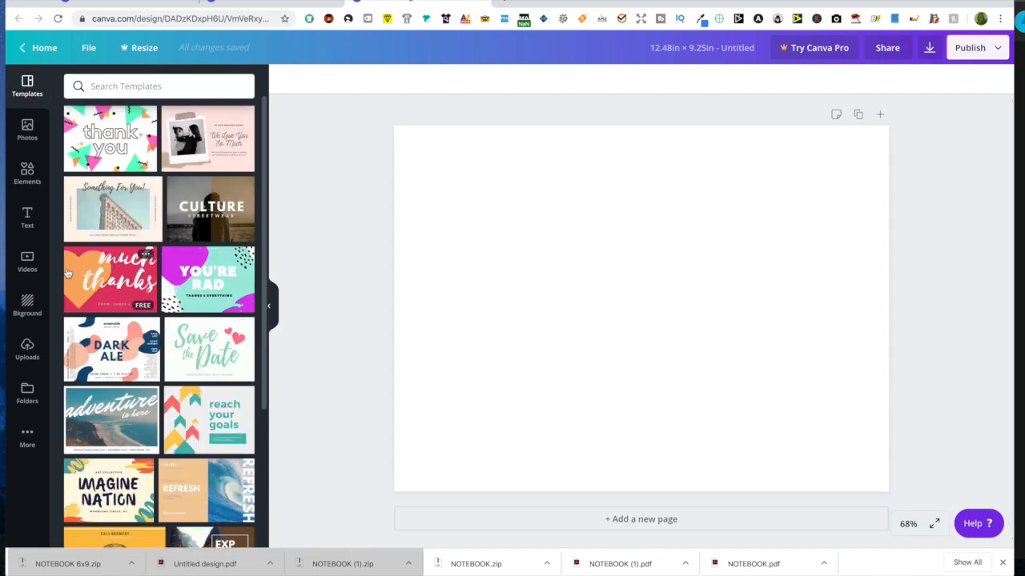
# Step: Place the uploaded front cover image flush with the page's top-right corner and enlarge it to about 6.2 × 9.2 in
pyautogui.click(27, 350)
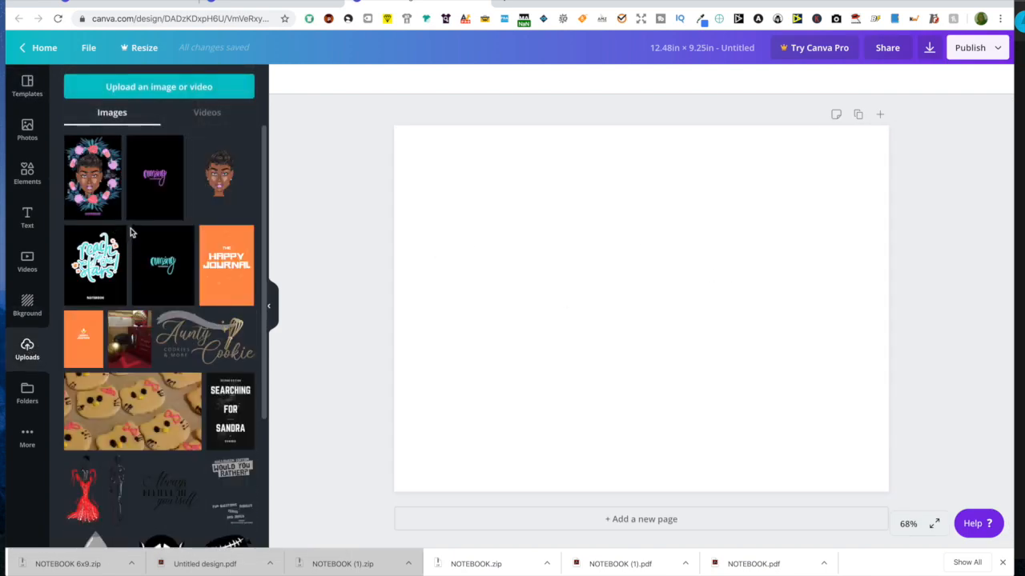
pyautogui.click(93, 187)
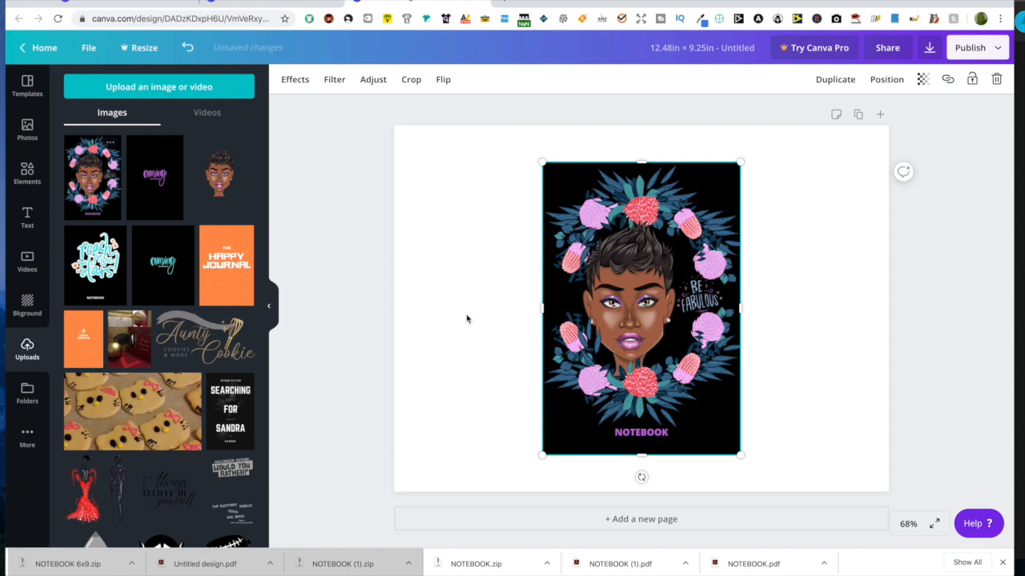
pyautogui.moveTo(617, 283); pyautogui.dragTo(674, 272)
pyautogui.moveTo(700, 271); pyautogui.dragTo(760, 242)
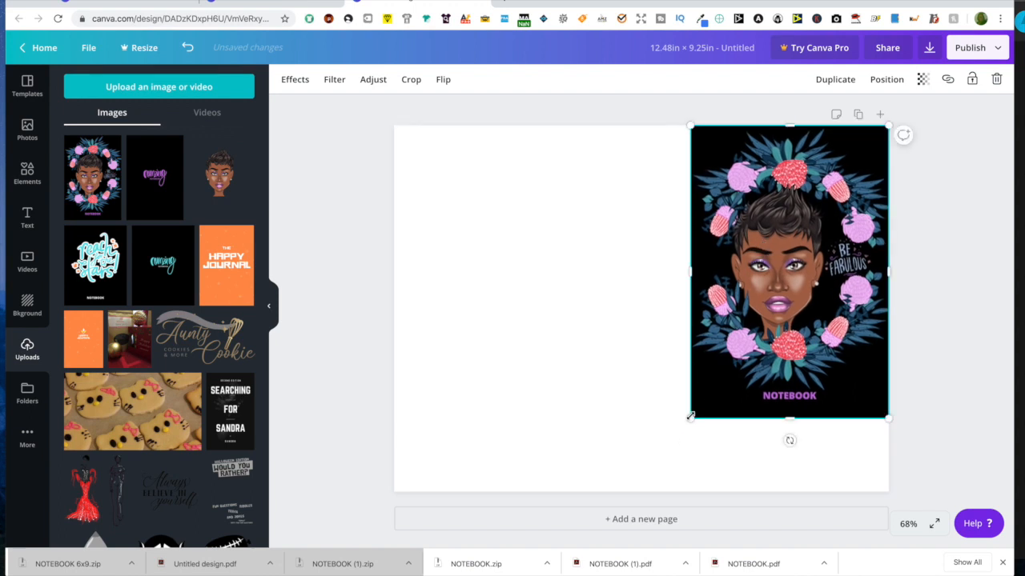
pyautogui.moveTo(690, 416); pyautogui.dragTo(658, 497)
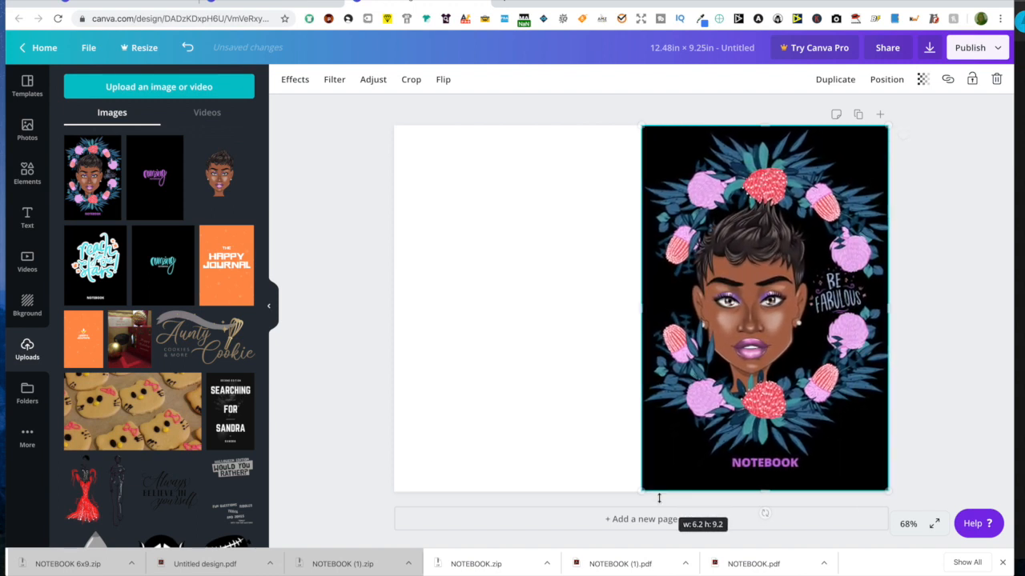
# Step: Add the uploaded "amazing notebook" back cover image and fit it to the blank half of the page, meeting the front cover
pyautogui.click(156, 178)
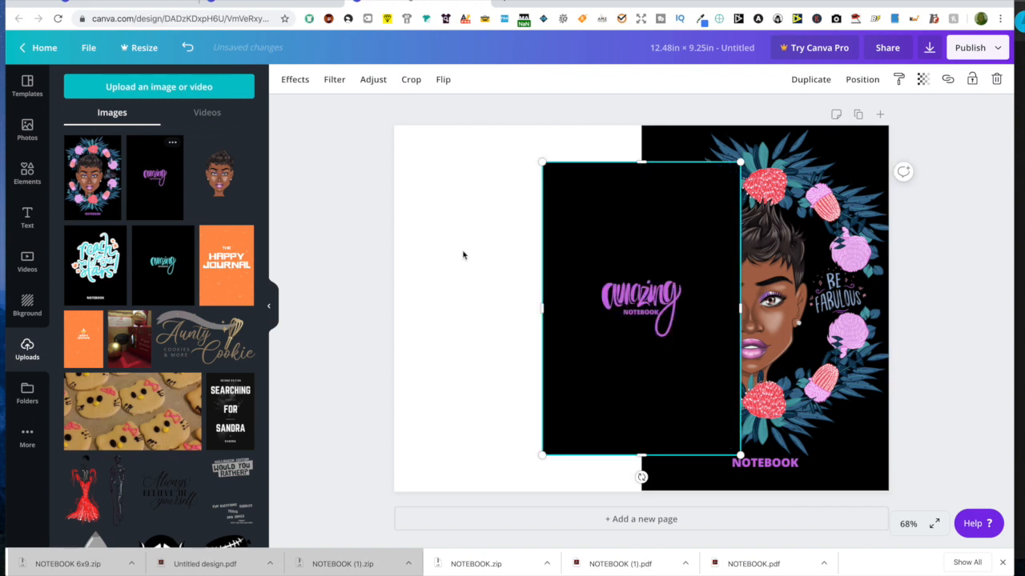
pyautogui.moveTo(549, 263); pyautogui.dragTo(403, 230)
pyautogui.moveTo(587, 419); pyautogui.dragTo(647, 487)
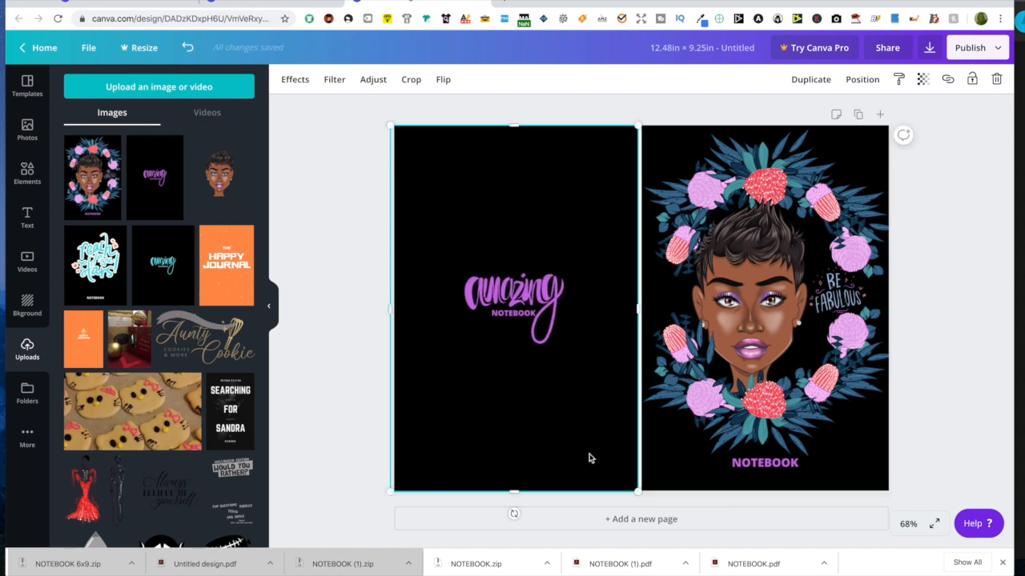
pyautogui.click(681, 378)
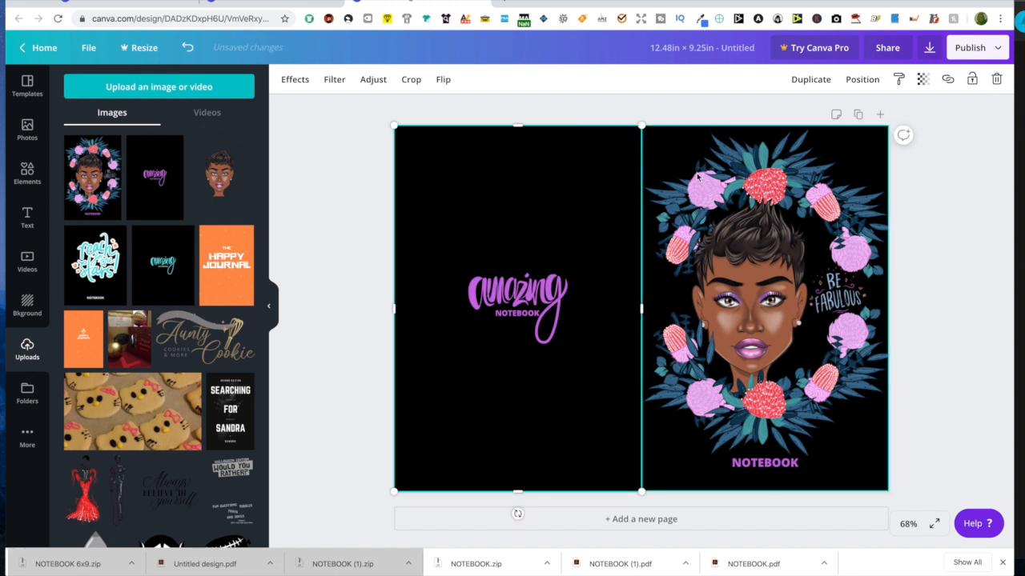
pyautogui.click(674, 106)
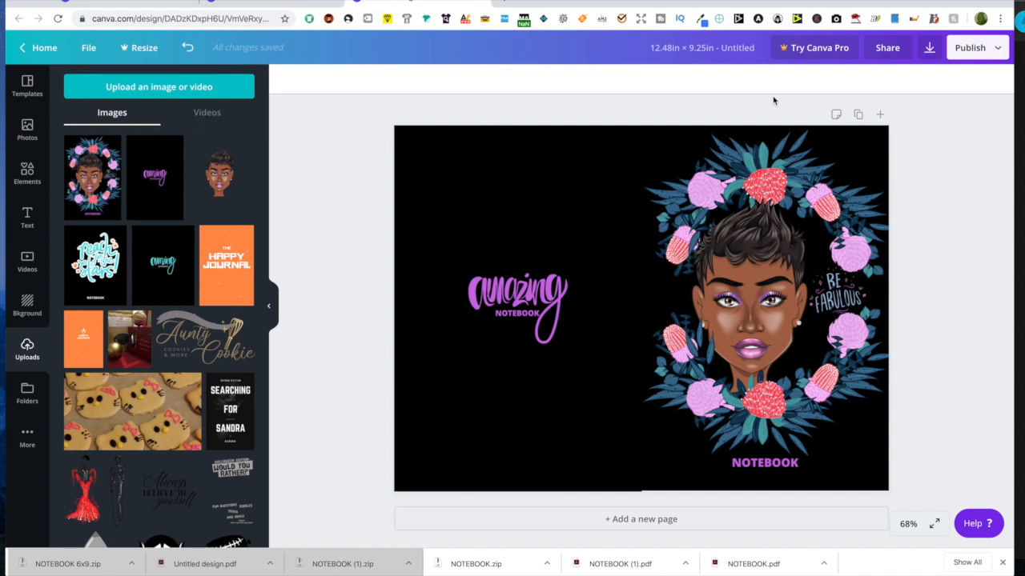
# Step: Download the full wrap cover as PDF Print
pyautogui.click(929, 51)
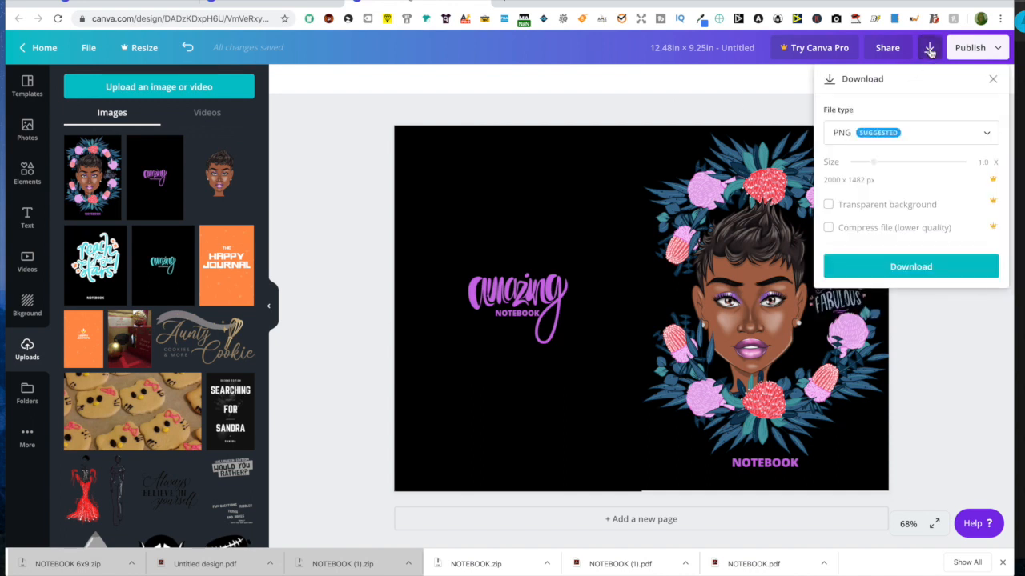
pyautogui.click(925, 135)
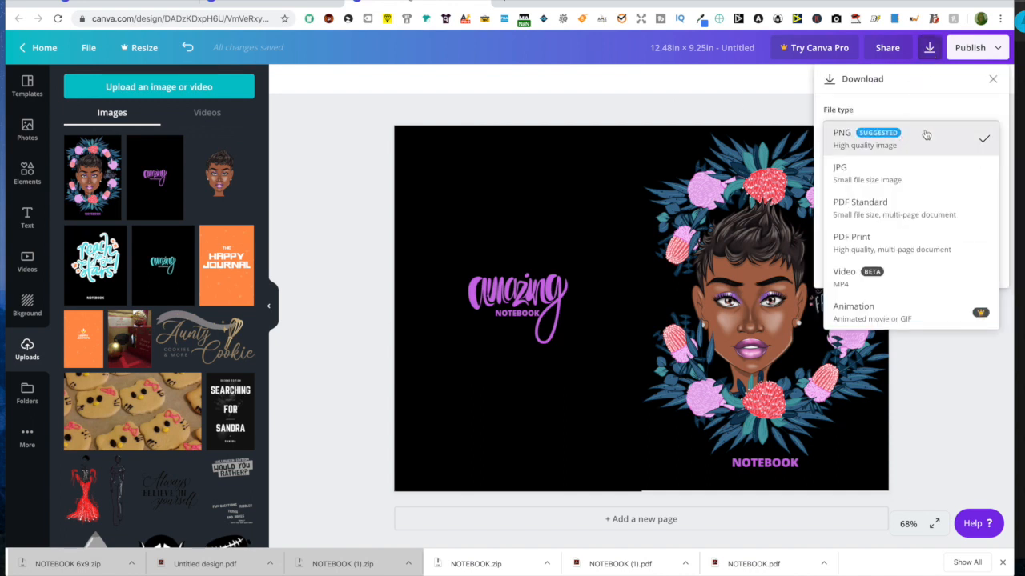
pyautogui.click(883, 251)
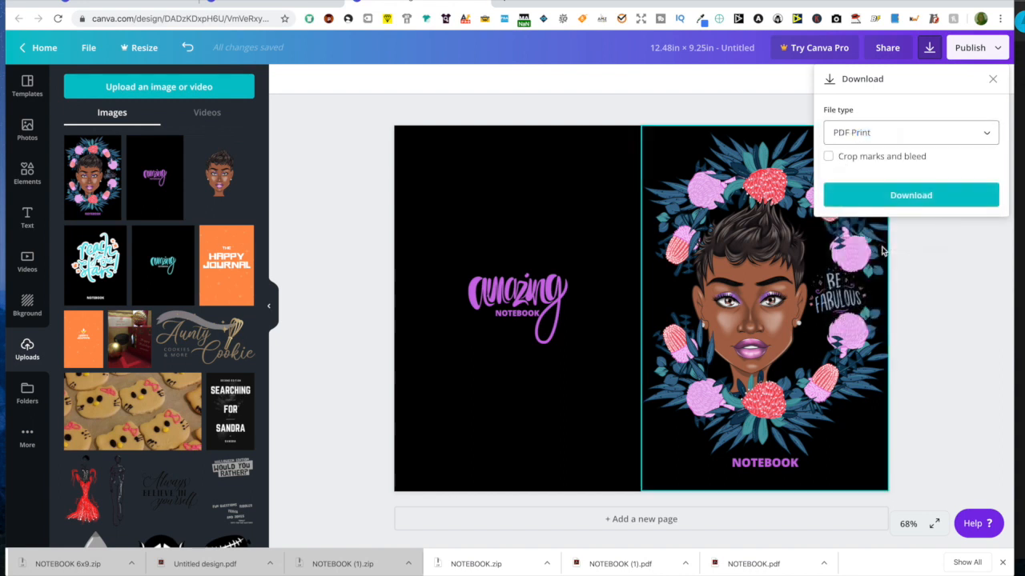
pyautogui.click(908, 194)
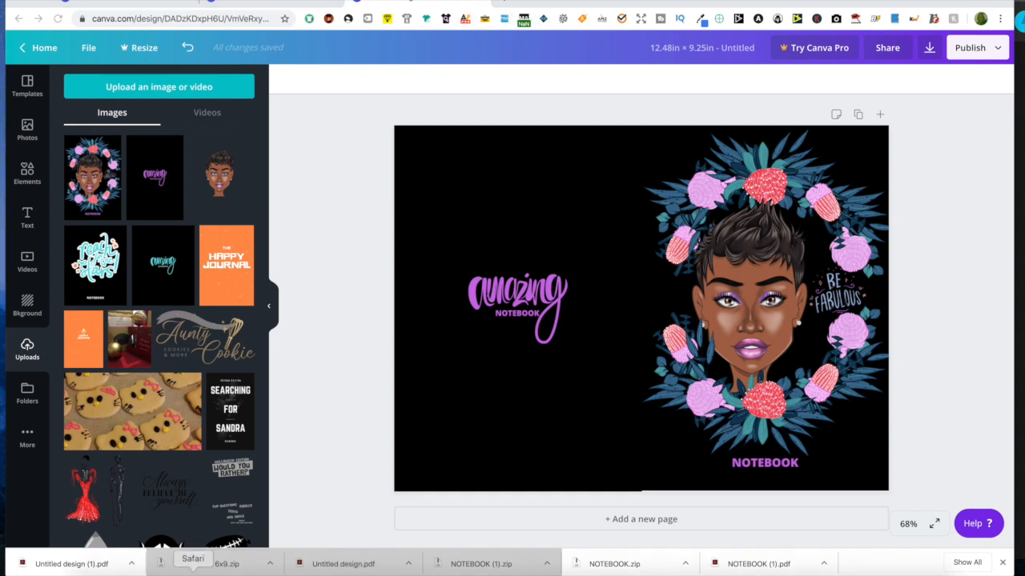
# Step: Switch to Safari, go to kdp.amazon.com, sign in to Kindle Direct Publishing and create a new paperback title
pyautogui.click(192, 571)
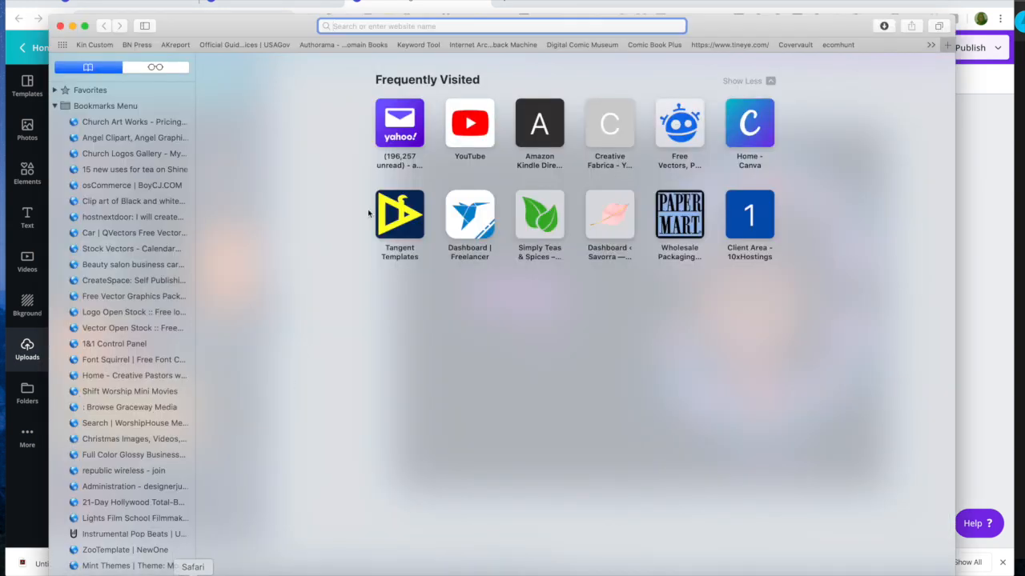
pyautogui.write('kdp.amazon.com')
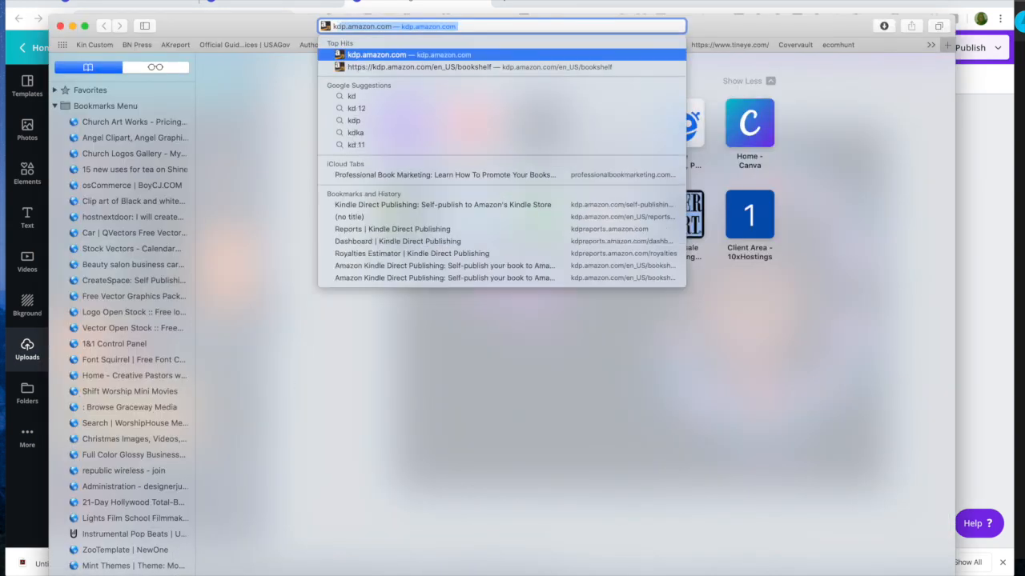
pyautogui.press('Return')
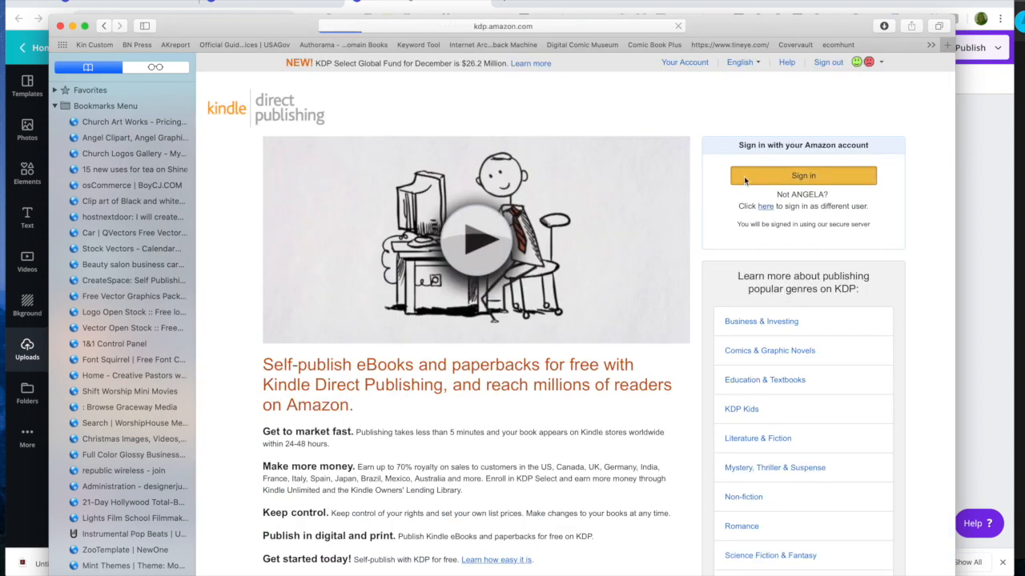
pyautogui.click(744, 178)
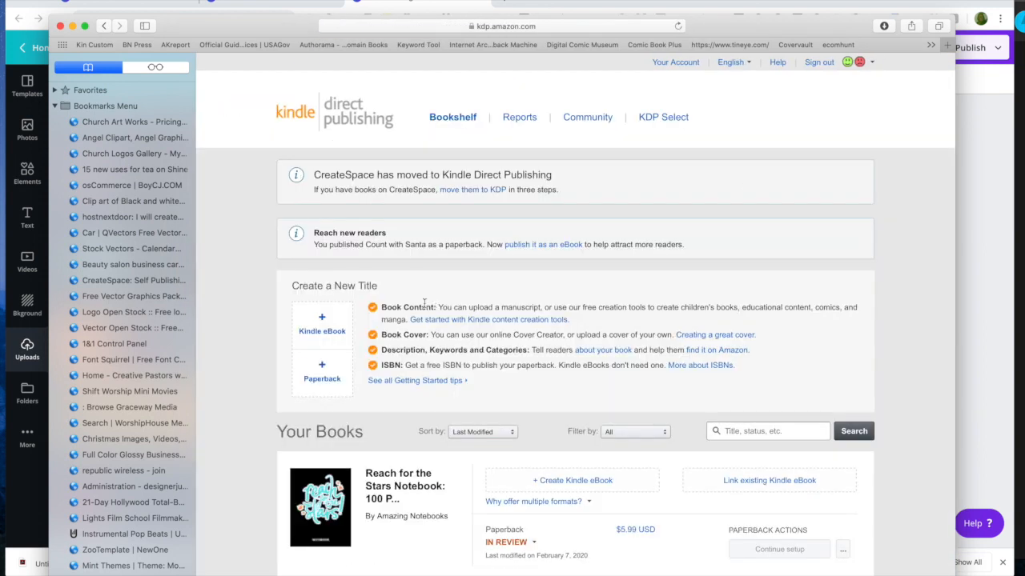
pyautogui.click(329, 373)
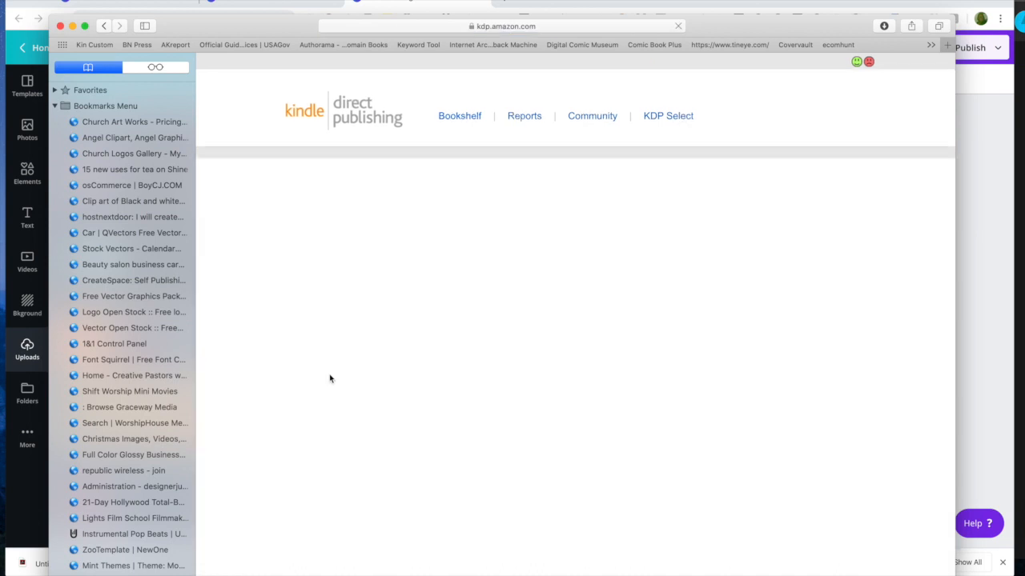
# Step: Set the book title to "Be Fabulous Notebook" and the subtitle to "100 Page 6x9 Notebook Journal for African American Women to Write In"
pyautogui.click(428, 377)
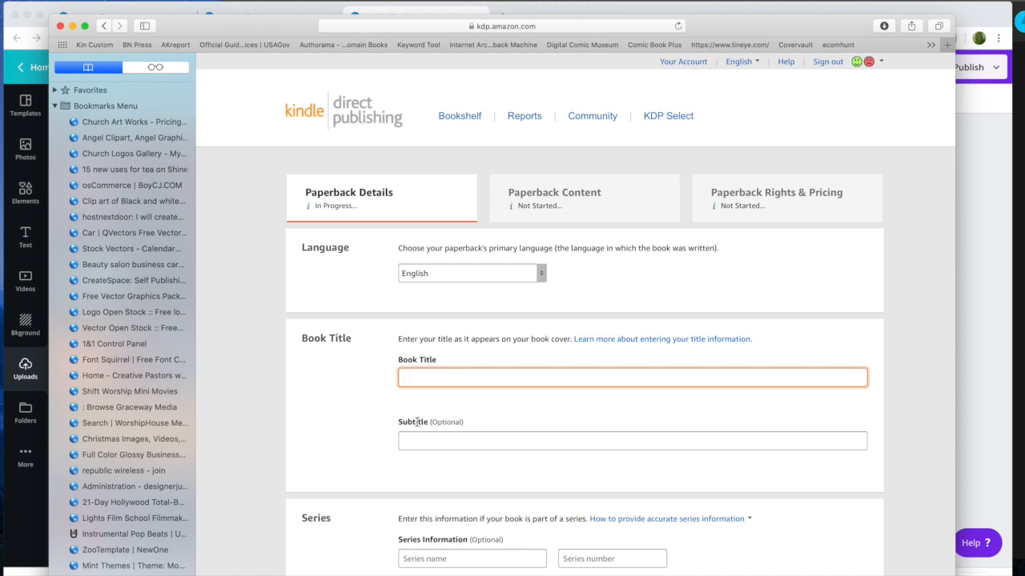
pyautogui.write('Be Faboulou')
pyautogui.write('  Notebook')
pyautogui.click(410, 440)
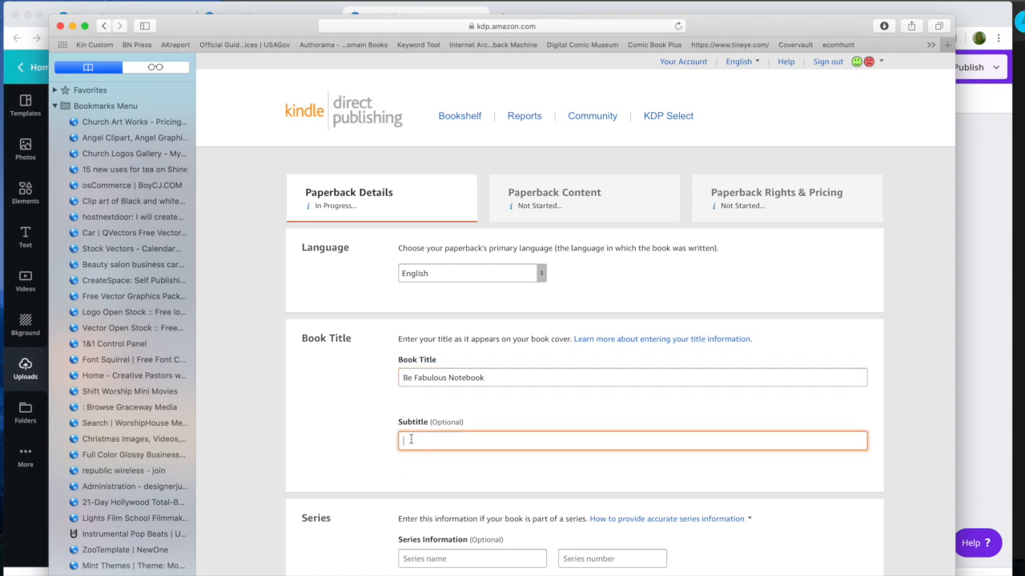
pyautogui.write('100 Page 6x9 Notebook')
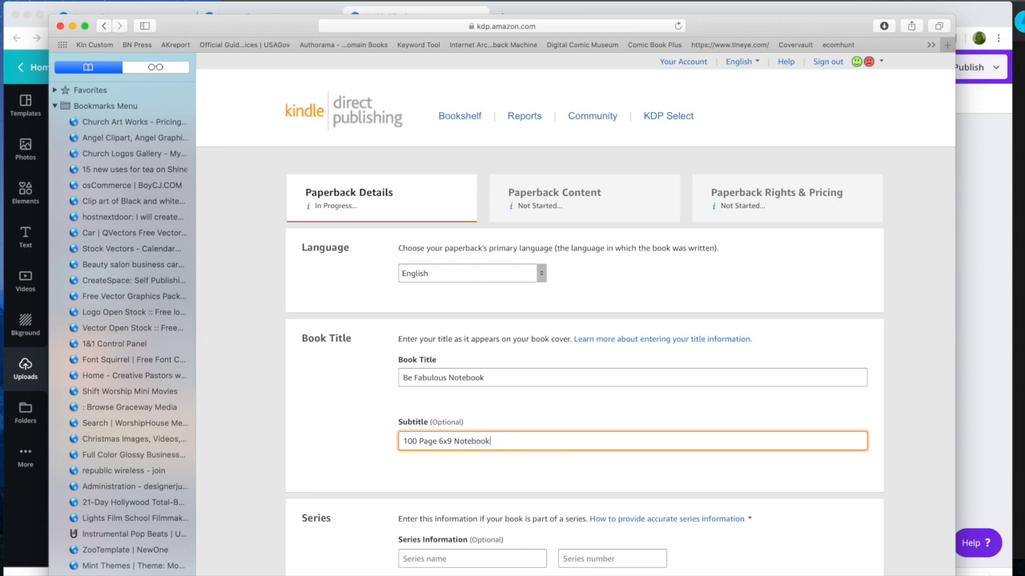
pyautogui.write(' Journal for African Amaerican Women to Write In')
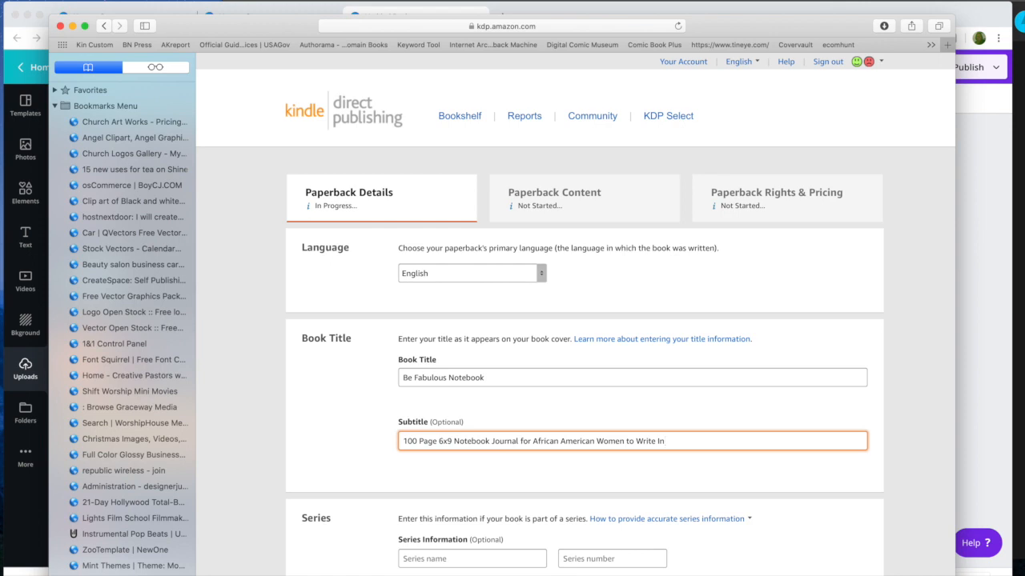
# Step: Enter the primary author as first name "Amazing" and last name "Notebooks"
pyautogui.scroll(-3, 453, 435)
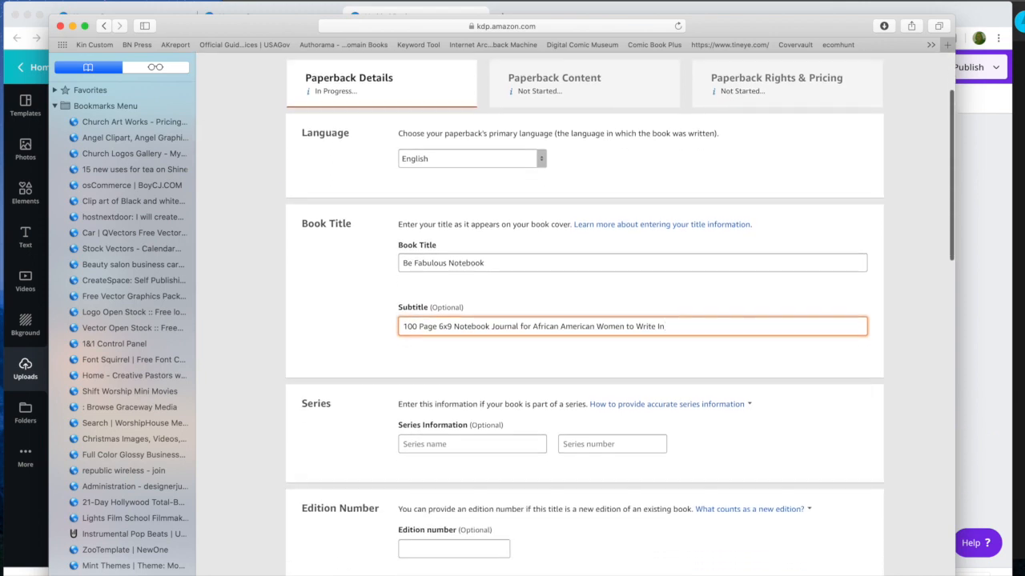
pyautogui.scroll(-6, 453, 435)
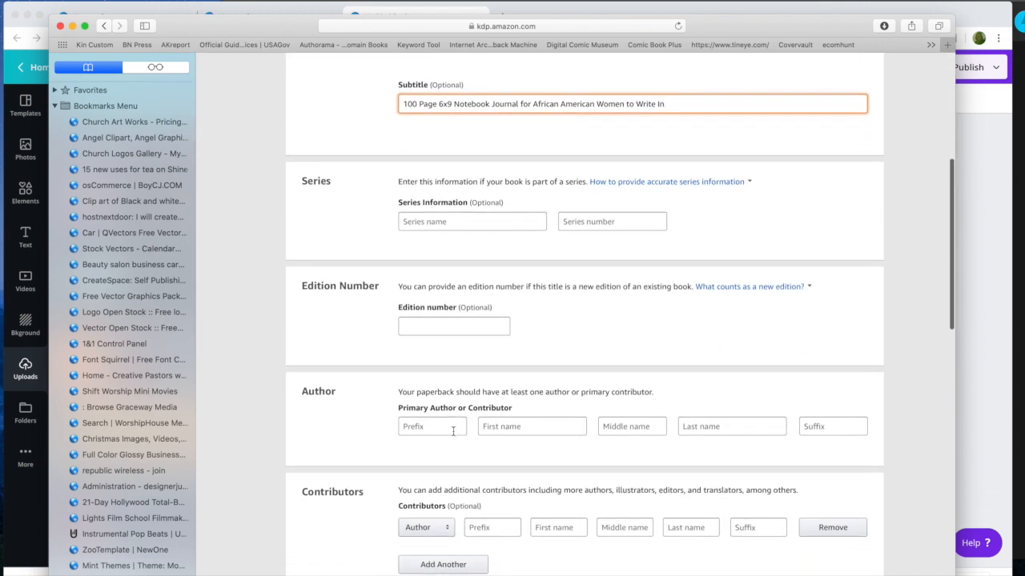
pyautogui.click(500, 427)
pyautogui.write('Ama')
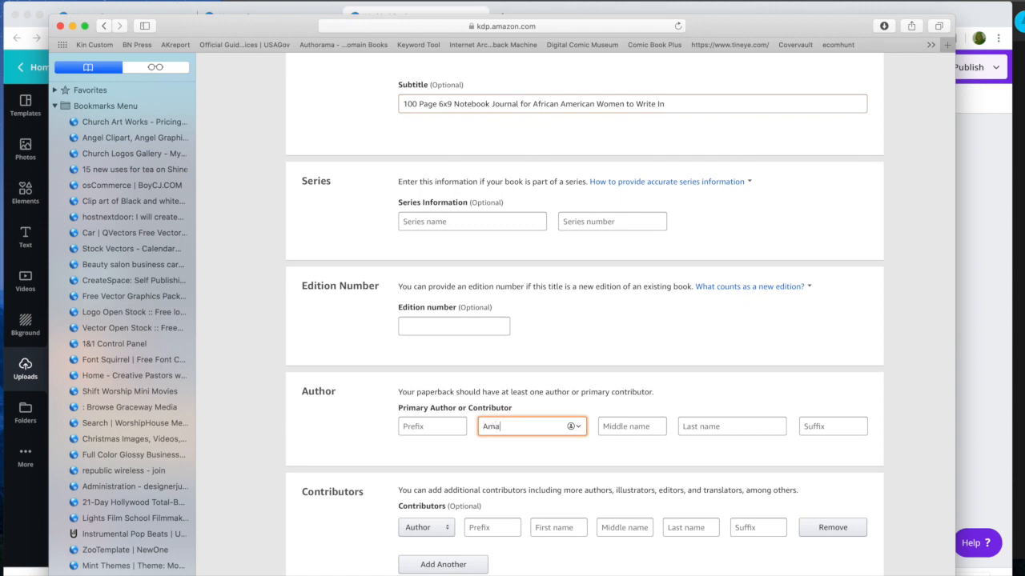
pyautogui.write('zing')
pyautogui.click(733, 433)
pyautogui.write('Notebooks')
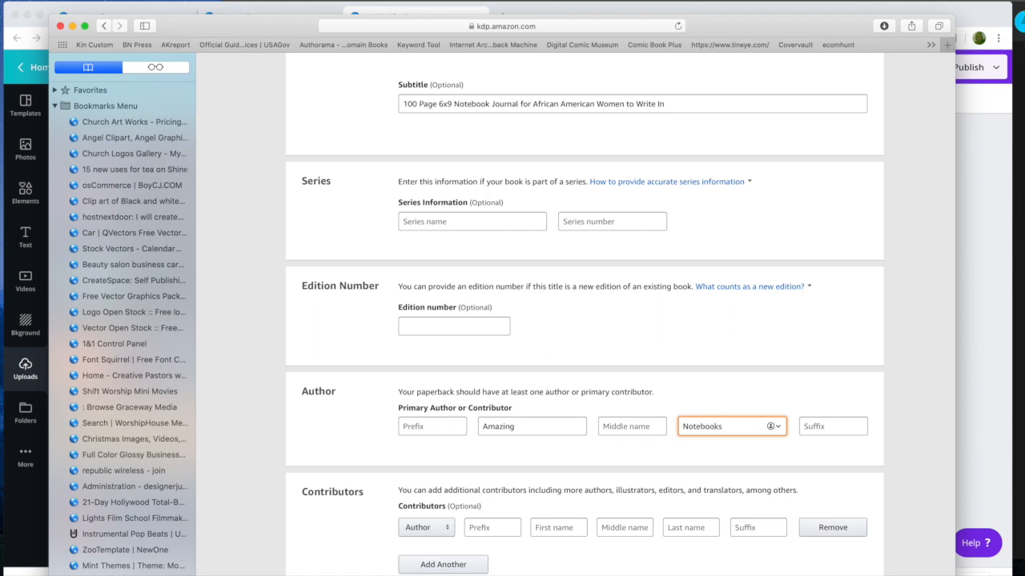
pyautogui.click(696, 382)
# Step: Enter the description "Beautiful notebook for African American women to write important memoirs of their lives or use simply to write notes or for journal."
pyautogui.scroll(-3, 695, 382)
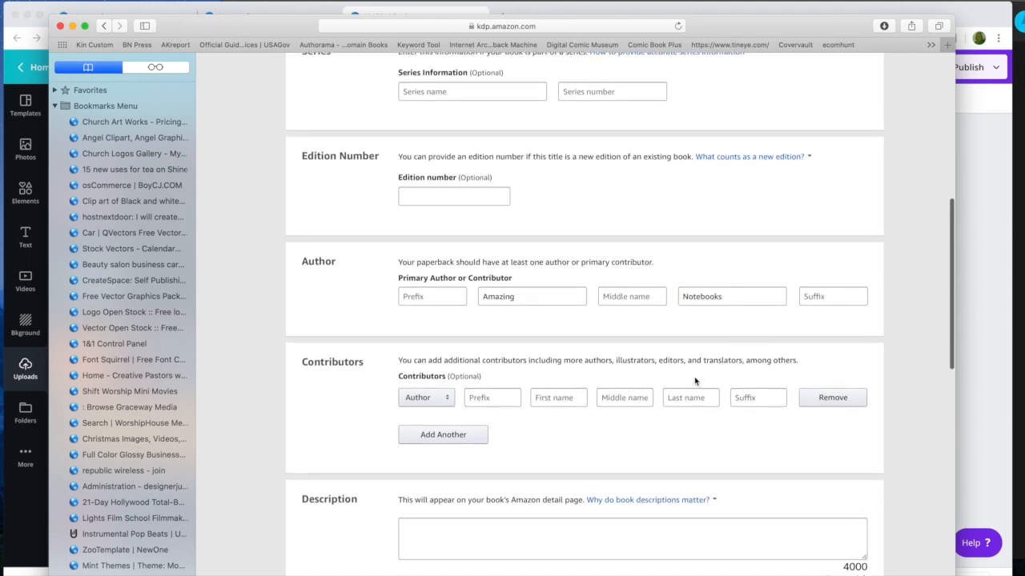
pyautogui.scroll(-3, 695, 382)
pyautogui.click(449, 354)
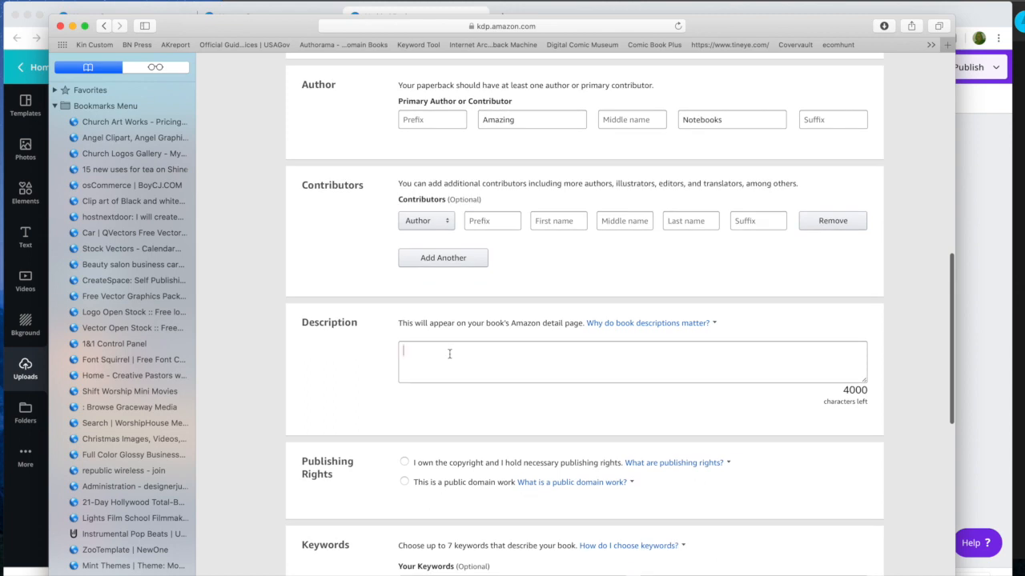
pyautogui.write('Beautiful ')
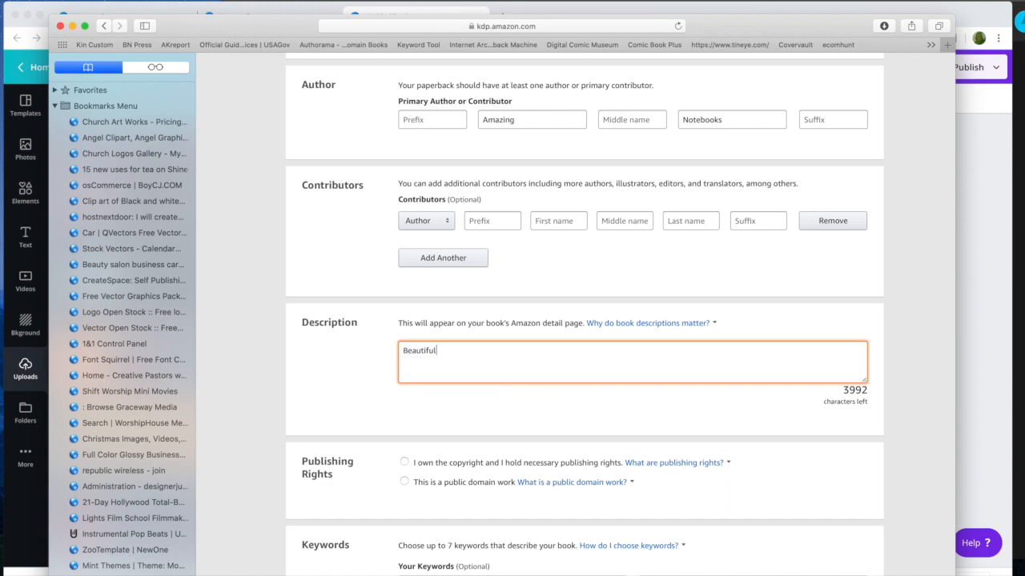
pyautogui.write('notebook for African American women to write d')
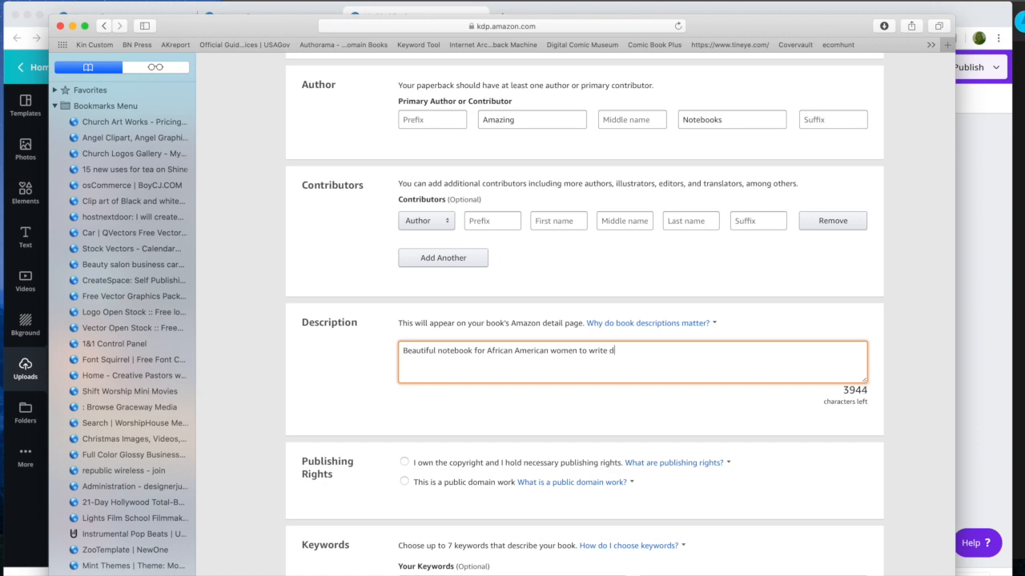
pyautogui.press('BackSpace')
pyautogui.write('important memoirs of their lives or ')
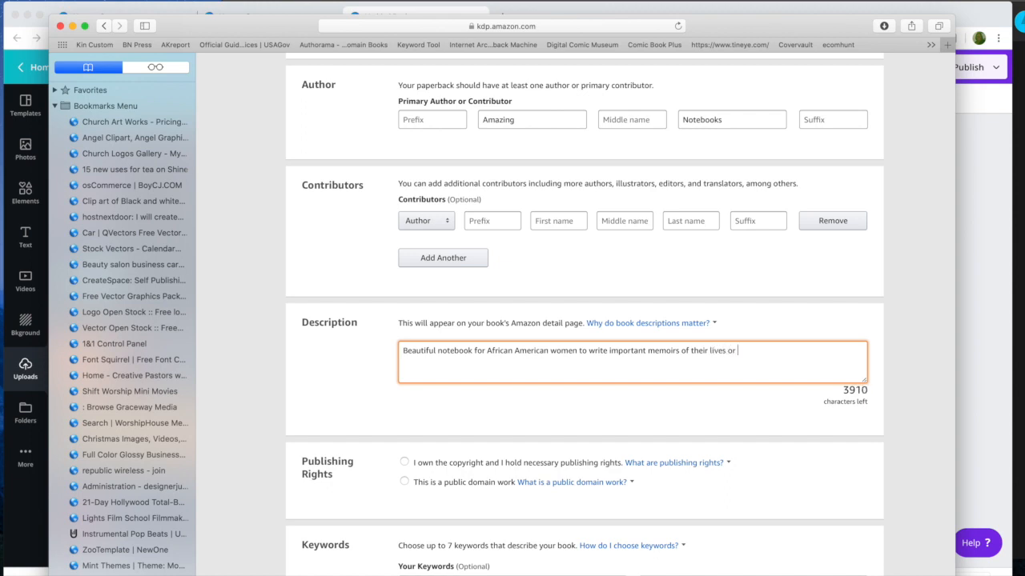
pyautogui.write('use simply to write notes or for journa')
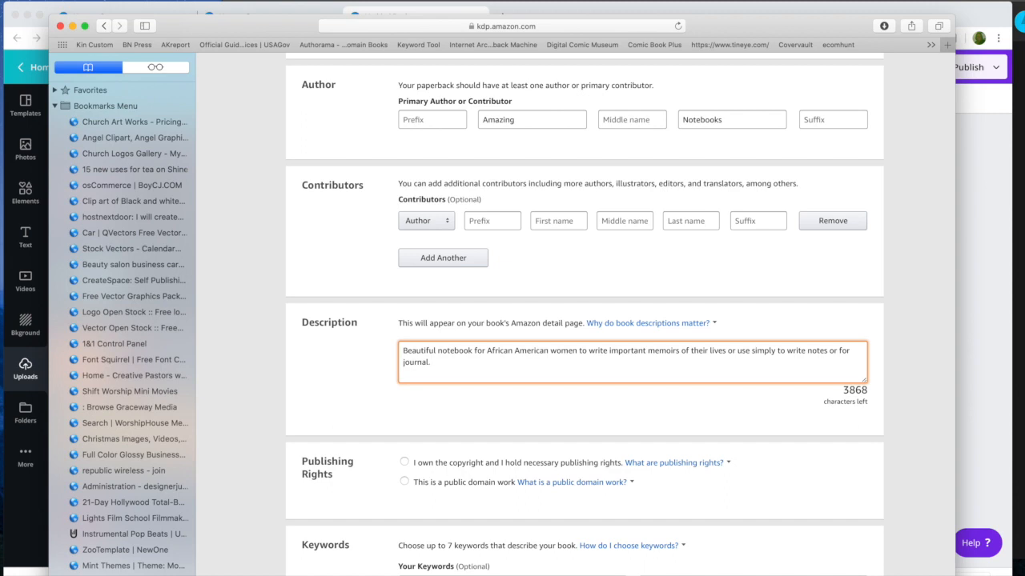
pyautogui.write('l.')
# Step: Add two starred lines below the description paragraph: "* 6x9 Size" and "* Perfect for purse or handbag"
pyautogui.press('Return')
pyautogui.press('Return')
pyautogui.write('• 6x9')
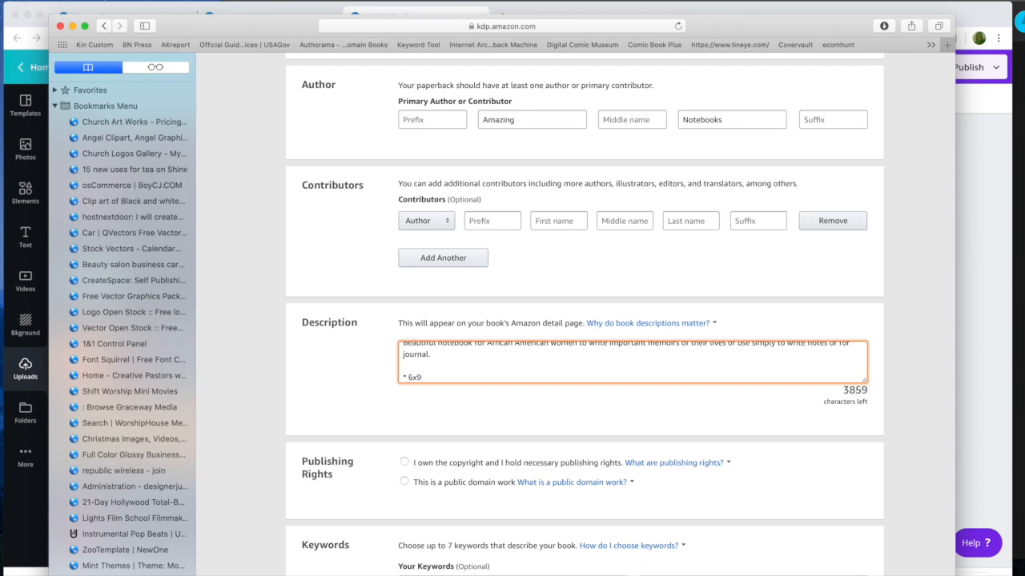
pyautogui.write(' 5')
pyautogui.write('ize')
pyautogui.press('Return')
pyautogui.write('•')
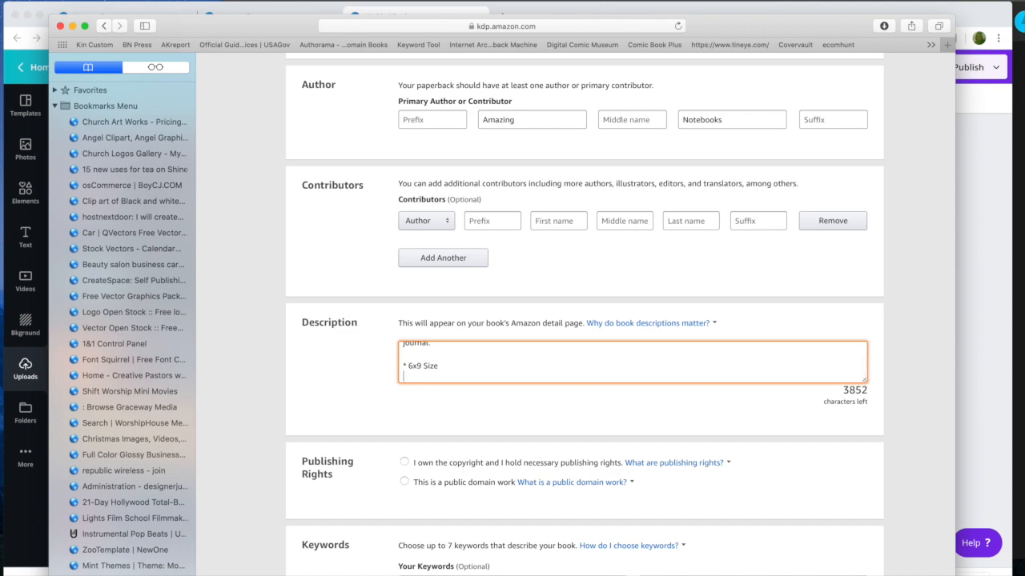
pyautogui.write(' Perfect for purse or handbag')
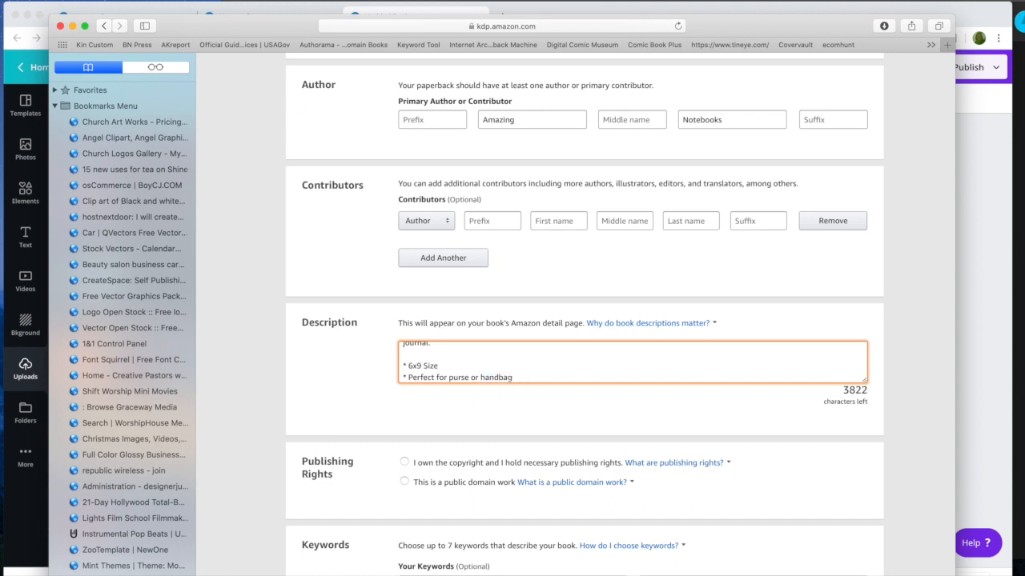
# Step: Declare ownership of the copyright and necessary publishing rights, and enter "notebook" as the first keyword
pyautogui.click(404, 463)
pyautogui.scroll(-3, 438, 443)
pyautogui.click(424, 416)
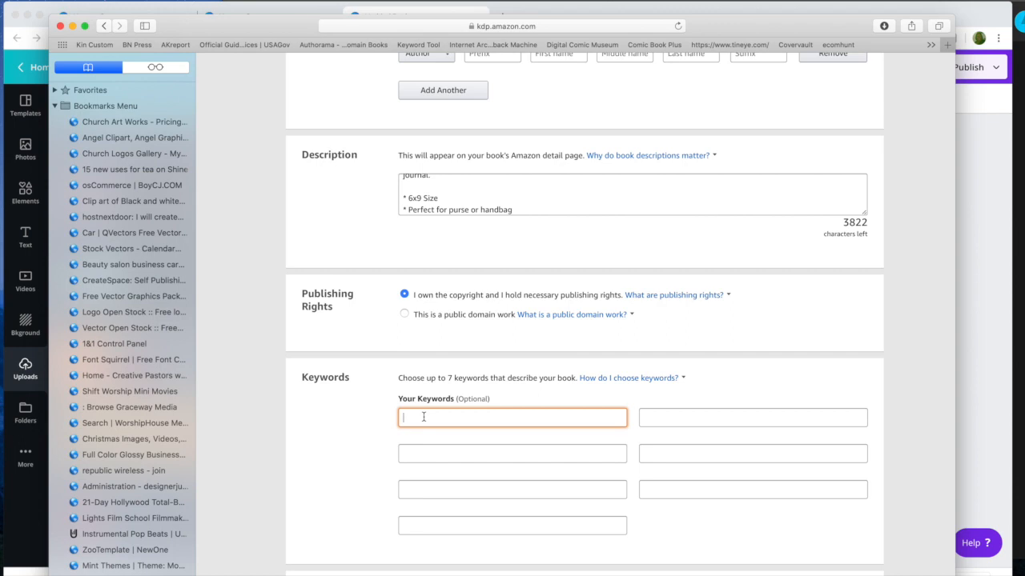
pyautogui.write('no')
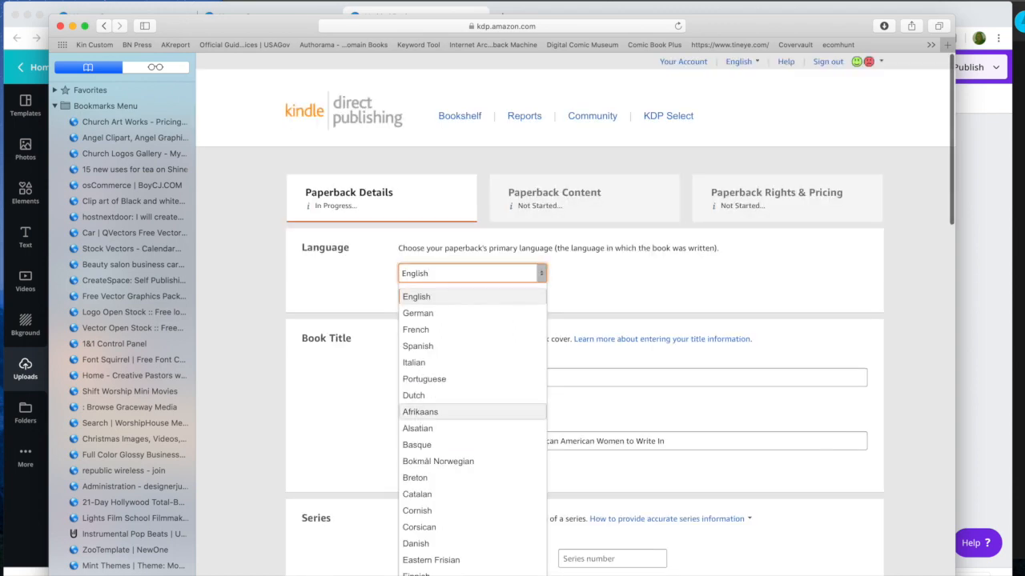
pyautogui.click(330, 433)
pyautogui.scroll(-3, 404, 509)
pyautogui.scroll(-14, 403, 509)
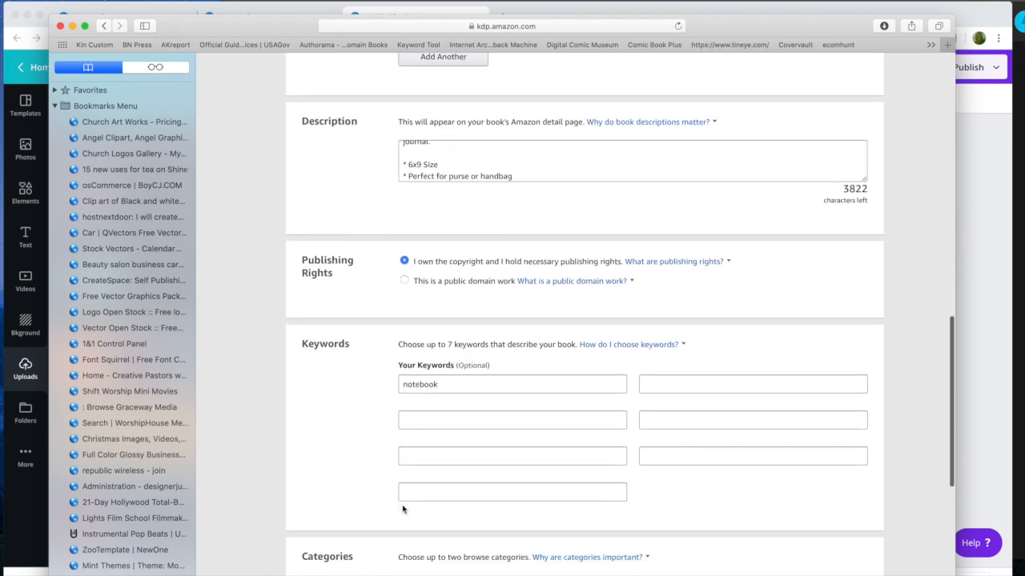
# Step: Add the keywords "women to write in" and "African American women woman" in the two fields below "notebook"
pyautogui.click(407, 421)
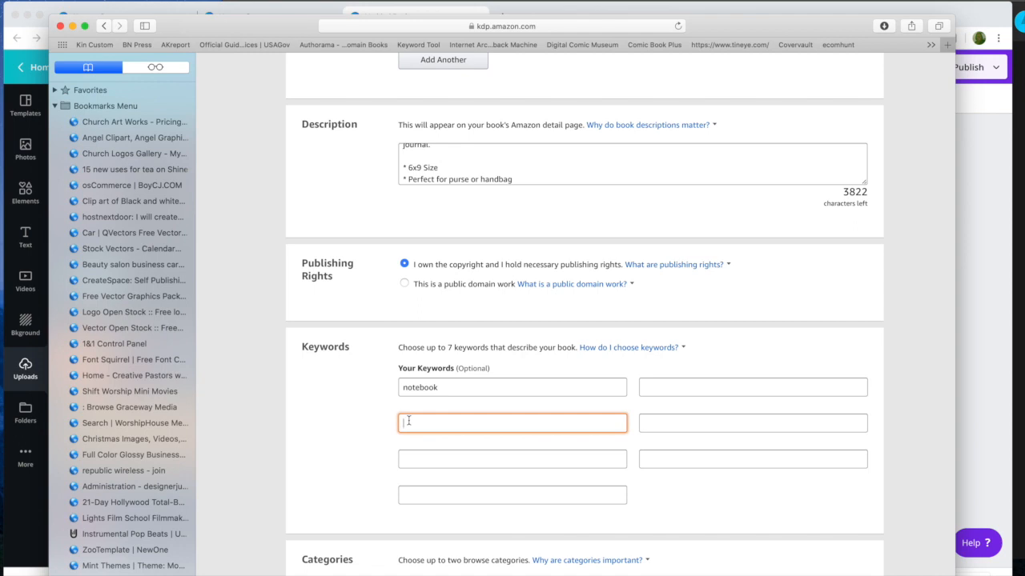
pyautogui.write('women to write in')
pyautogui.click(410, 458)
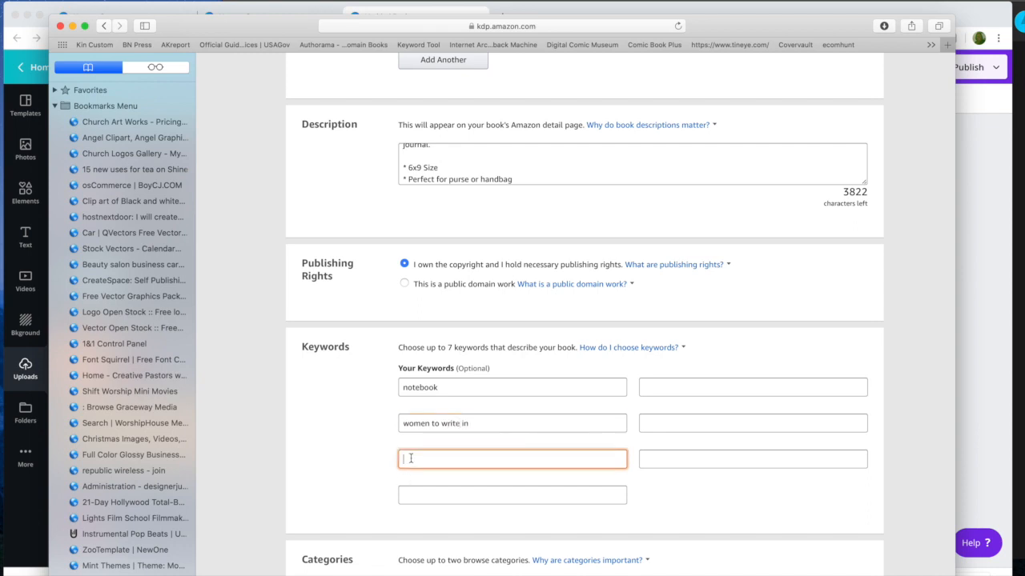
pyautogui.write('African Americ')
pyautogui.write('an women woman')
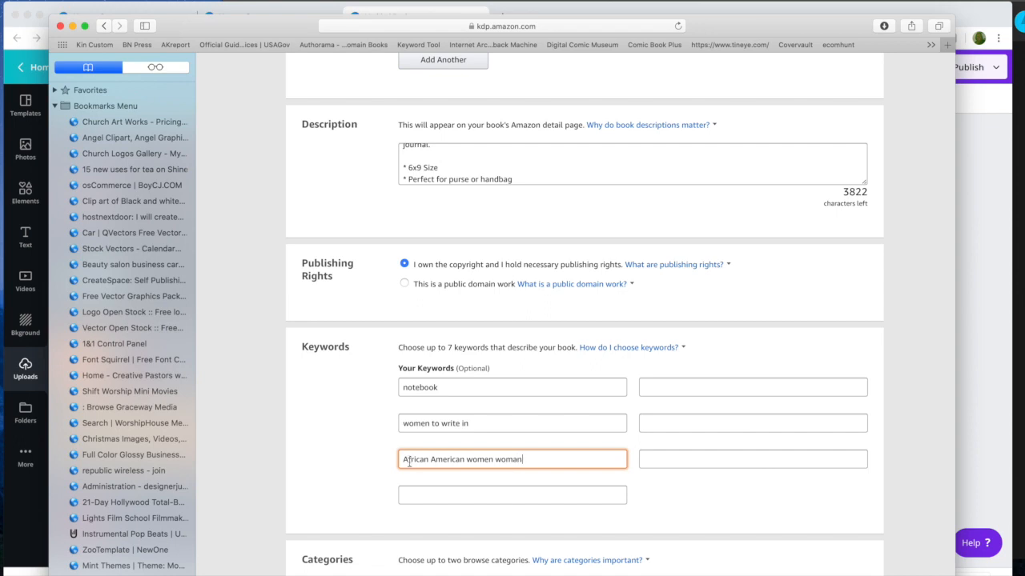
# Step: Add the keyword phrase "journal journaling note taking notepad" below "African American women woman"
pyautogui.click(411, 496)
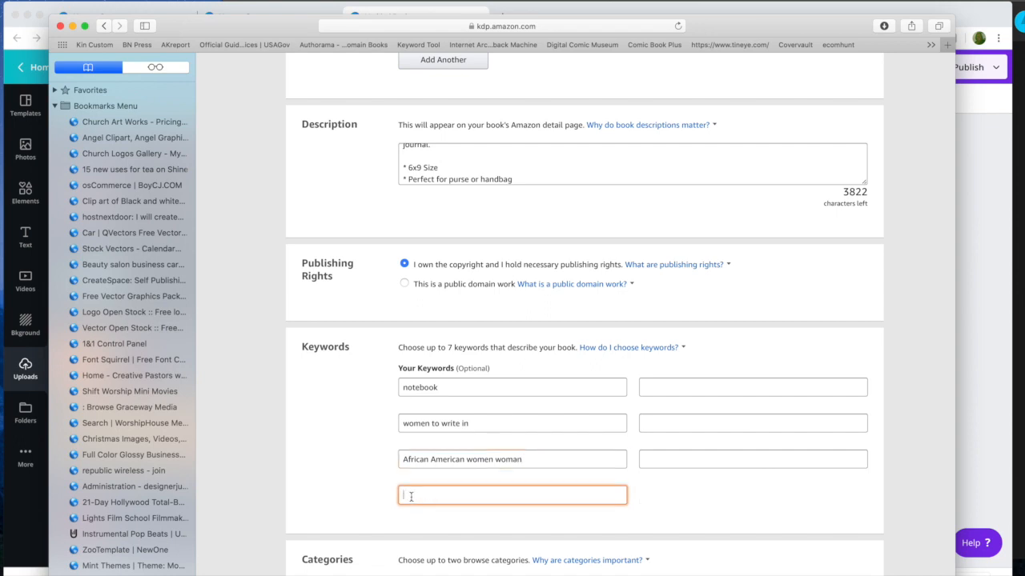
pyautogui.write('i')
pyautogui.write('ournal')
pyautogui.write(' journalin')
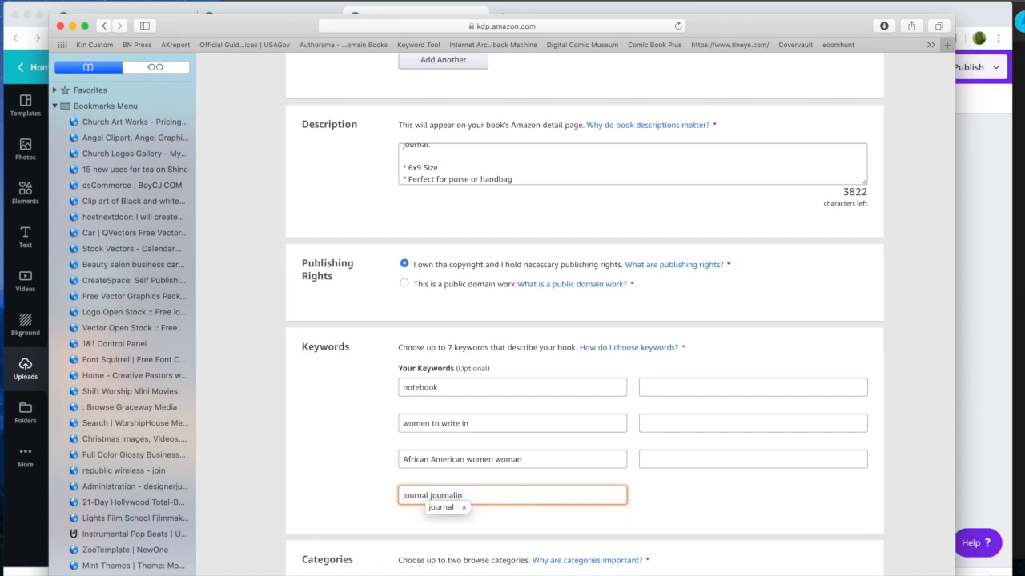
pyautogui.write('lin')
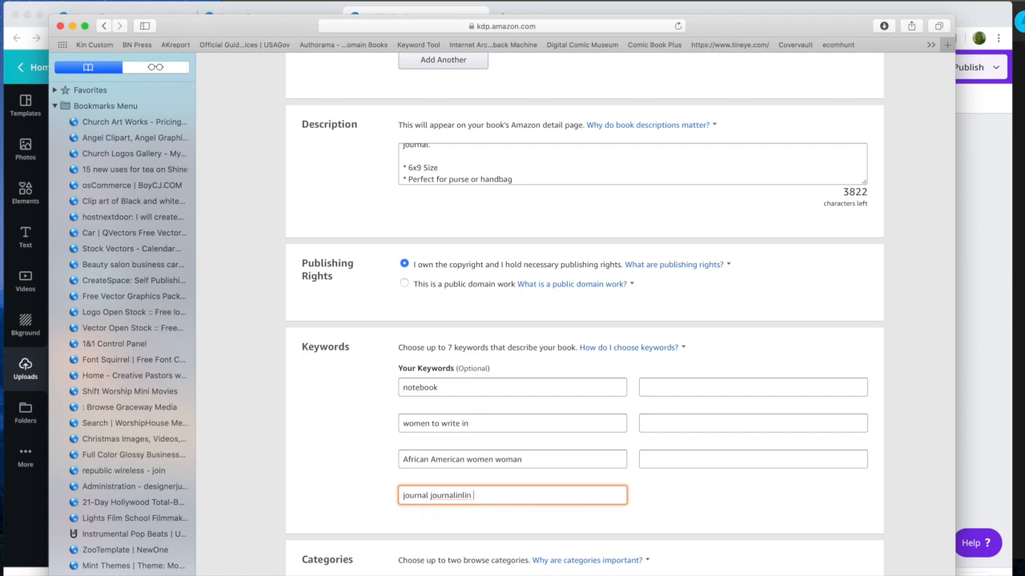
pyautogui.write(' notebook')
pyautogui.press('BackSpace')
pyautogui.press('BackSpace')
pyautogui.press('BackSpace')
pyautogui.press('BackSpace')
pyautogui.write('taking notepad')
pyautogui.click(471, 496)
pyautogui.press('BackSpace')
pyautogui.press('BackSpace')
pyautogui.press('BackSpace')
pyautogui.write('g')
# Step: Add the keyword "black students" in the empty field beside "notebook"
pyautogui.click(673, 382)
pyautogui.write('st')
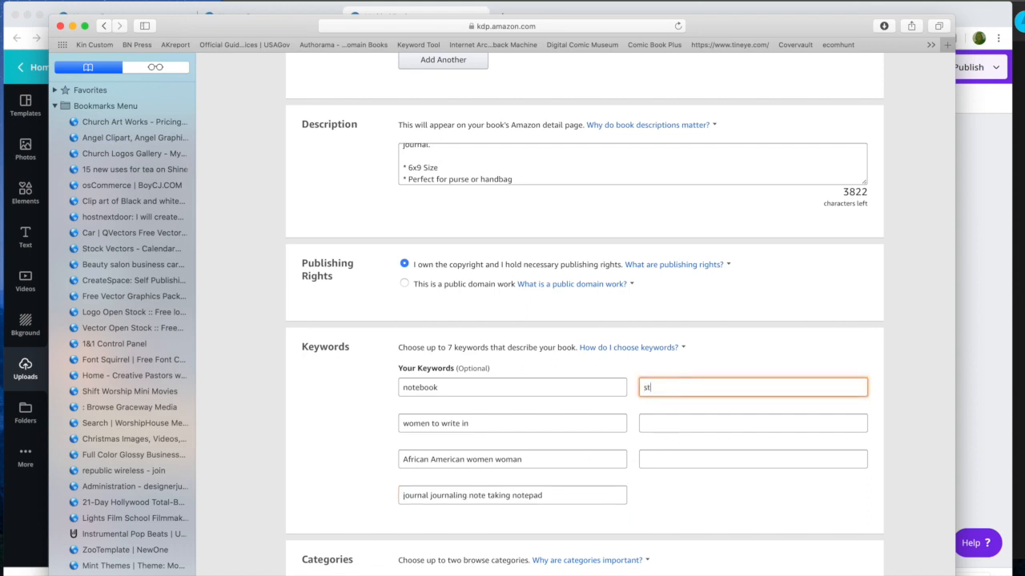
pyautogui.write('udents')
pyautogui.click(643, 392)
pyautogui.write('black')
# Step: Fill the two remaining keyword fields with "inspirational" and "school supplies"
pyautogui.click(660, 417)
pyautogui.write('ins')
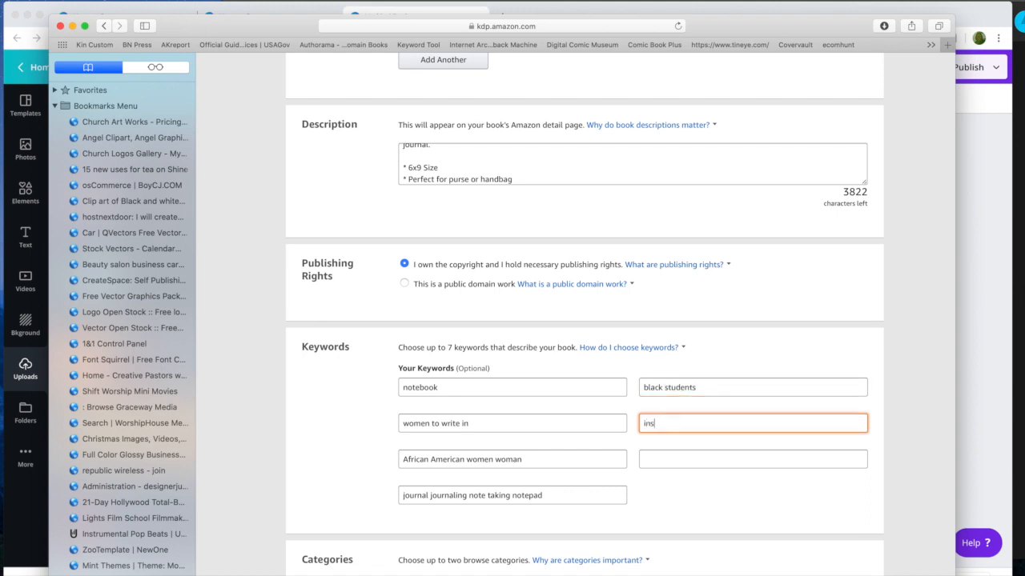
pyautogui.write('pirational')
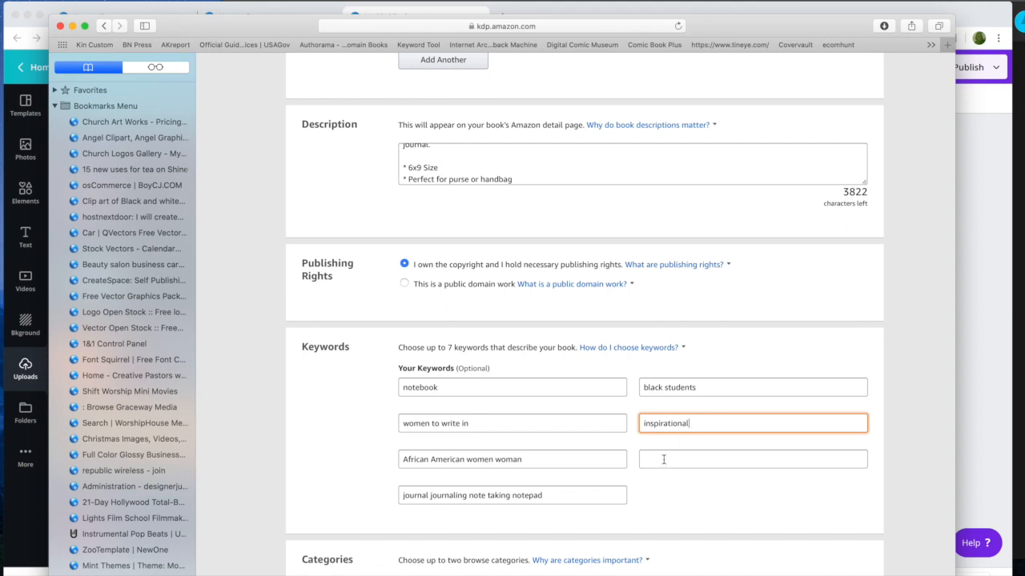
pyautogui.click(663, 459)
pyautogui.write('offi')
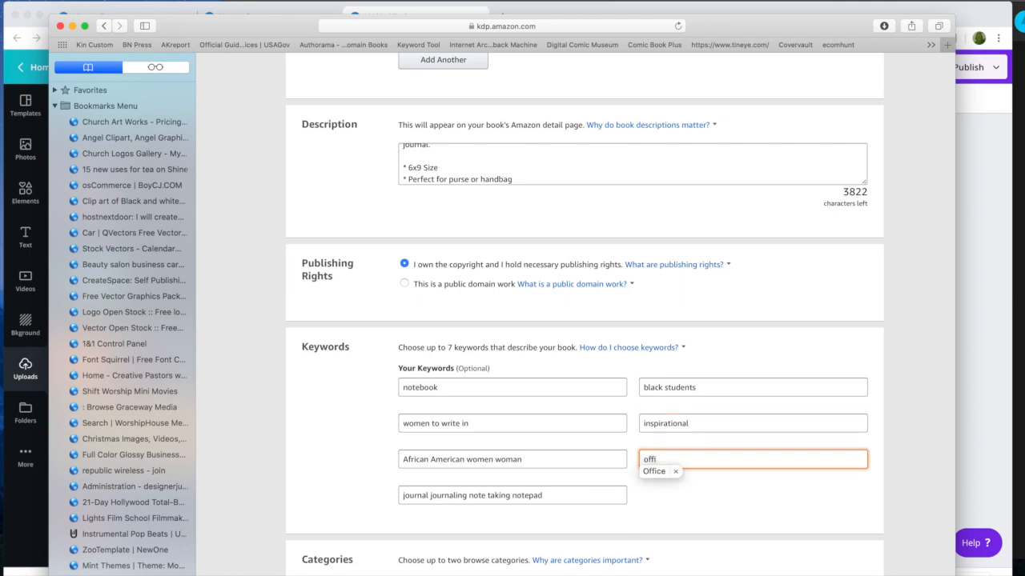
pyautogui.press('BackSpace')
pyautogui.press('BackSpace')
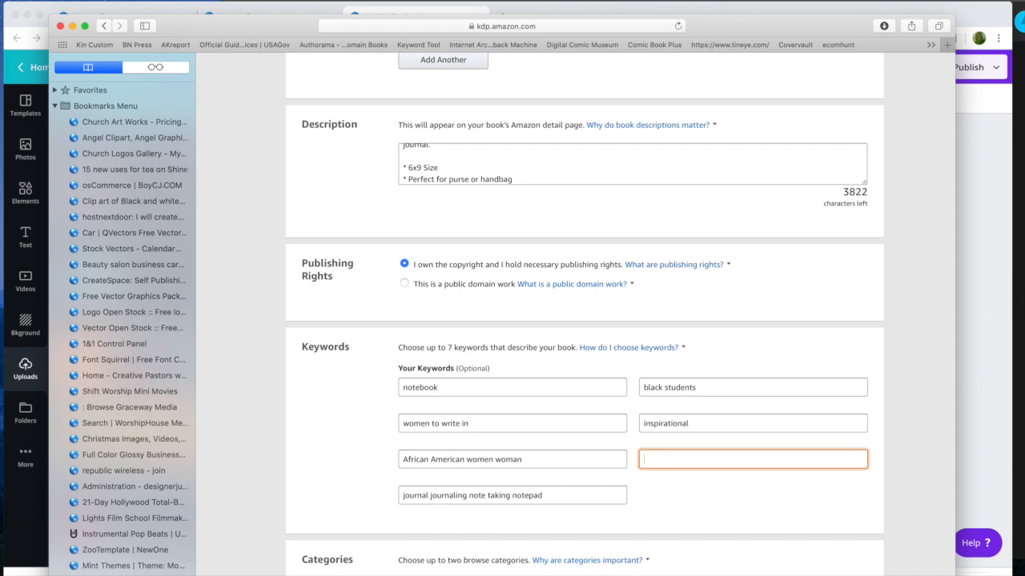
pyautogui.write('school supplies')
# Step: Choose Nonfiction > Body, Mind & Spirit > Mindfulness & Meditation as the first browse category
pyautogui.scroll(-4, 591, 455)
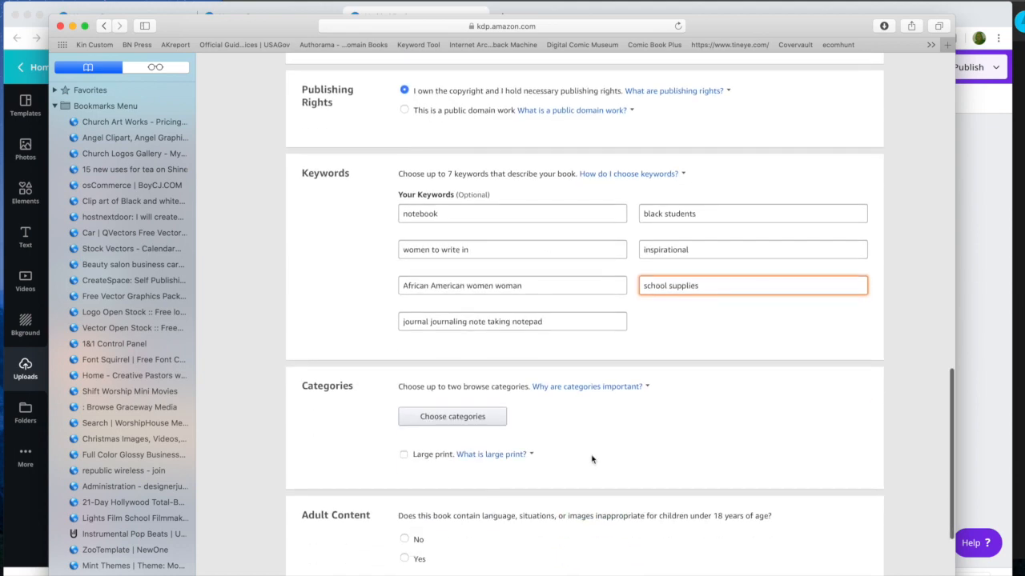
pyautogui.click(479, 417)
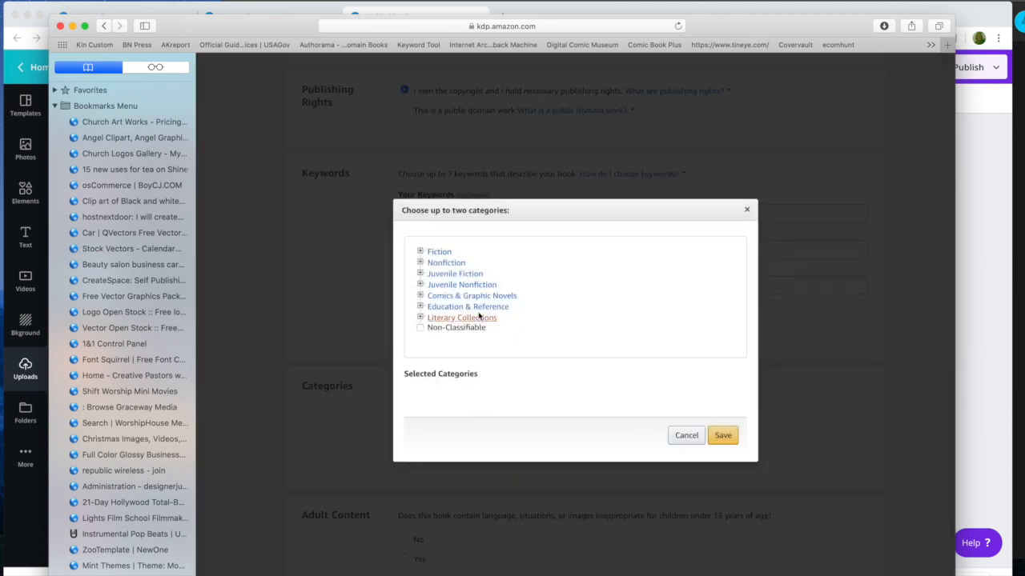
pyautogui.click(455, 263)
pyautogui.scroll(-2, 457, 276)
pyautogui.click(464, 291)
pyautogui.scroll(-4, 465, 294)
pyautogui.scroll(-4, 464, 296)
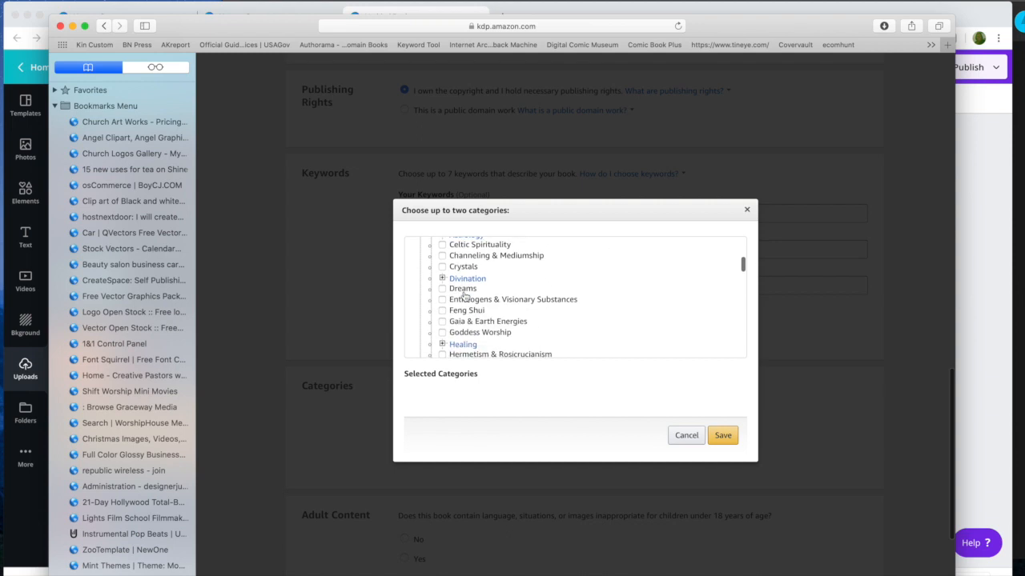
pyautogui.scroll(-5, 464, 296)
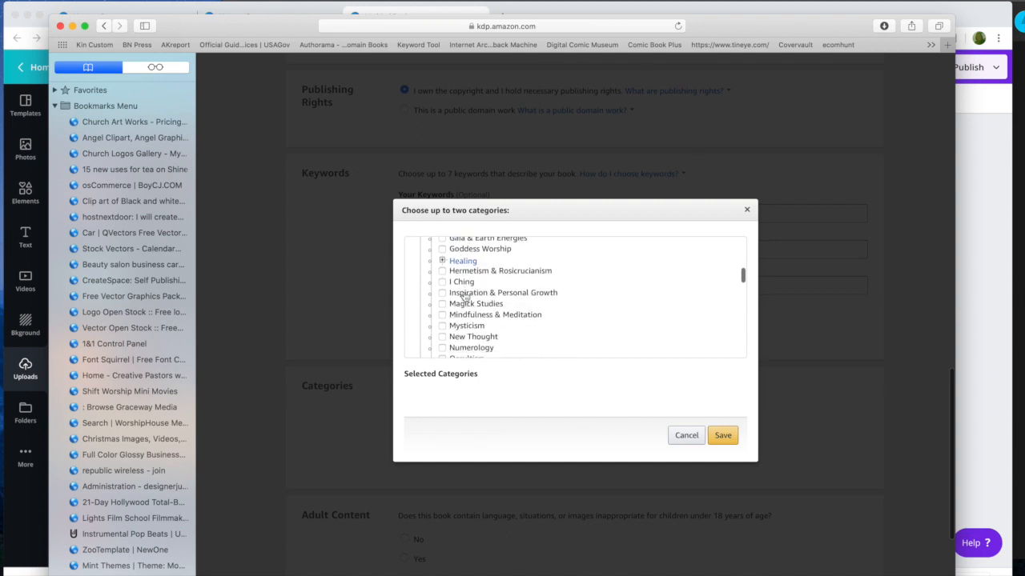
pyautogui.scroll(-5, 464, 297)
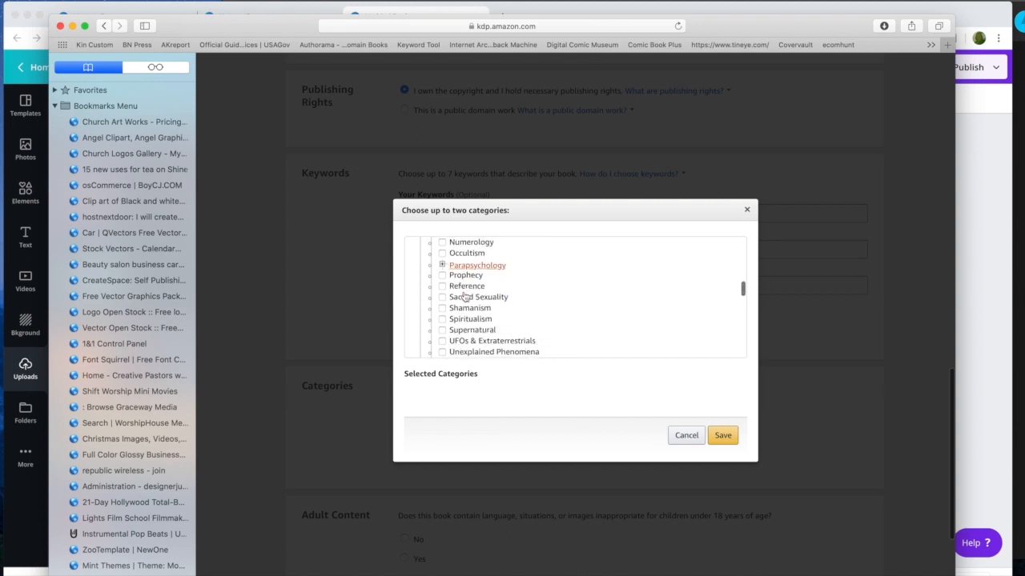
pyautogui.scroll(5, 465, 296)
pyautogui.scroll(3, 464, 296)
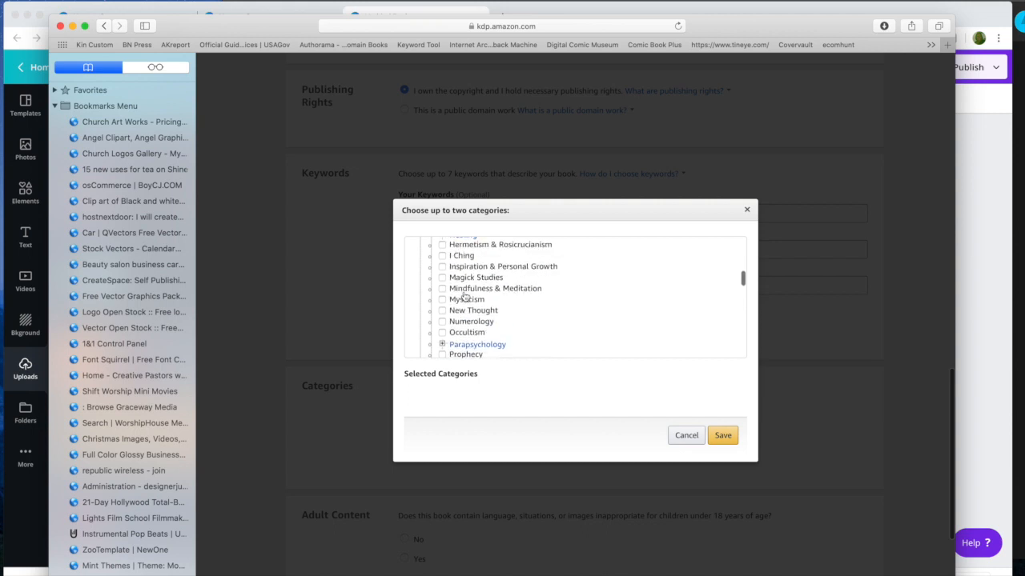
pyautogui.click(443, 298)
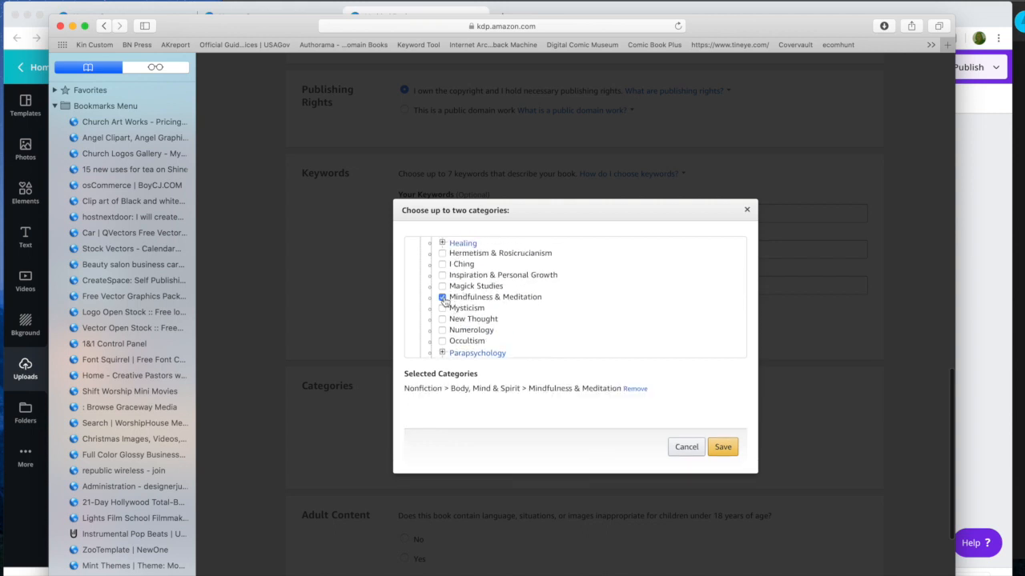
# Step: Choose Nonfiction > Self-Help > Personal Growth > Success as the second category and save the category selection
pyautogui.scroll(-2, 445, 301)
pyautogui.scroll(-4, 445, 301)
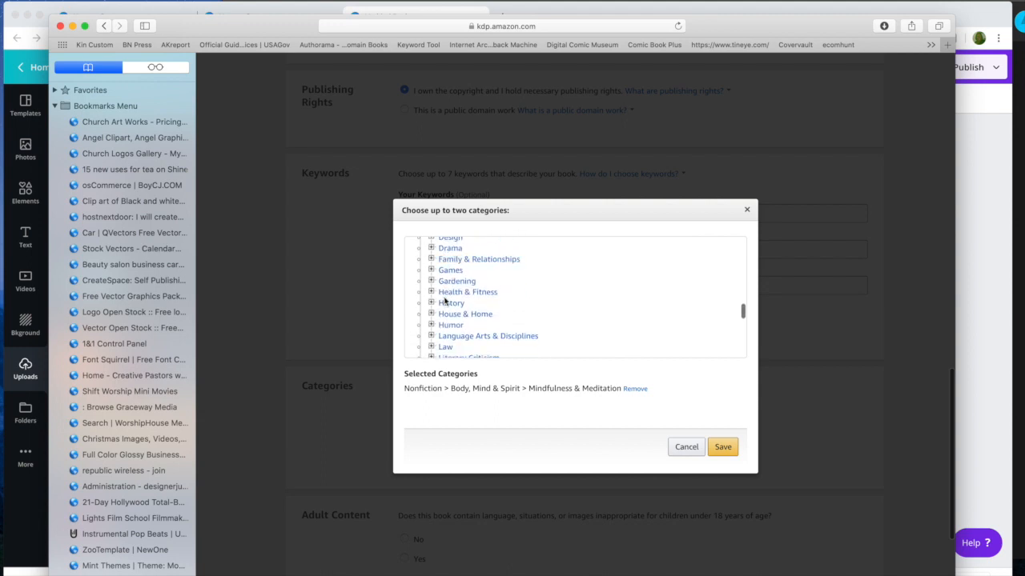
pyautogui.scroll(-2, 445, 301)
pyautogui.scroll(-5, 445, 301)
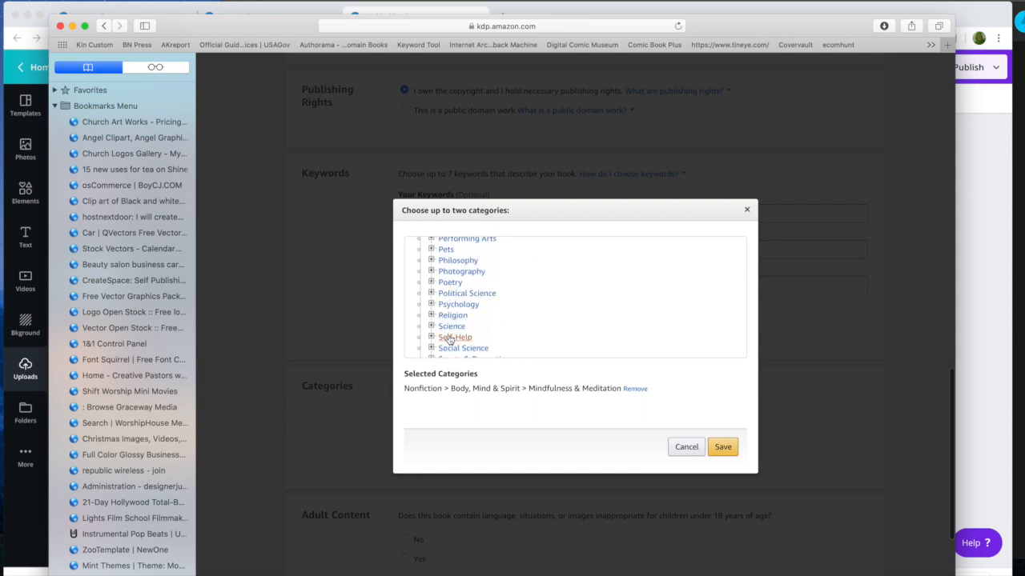
pyautogui.click(448, 338)
pyautogui.scroll(-6, 449, 337)
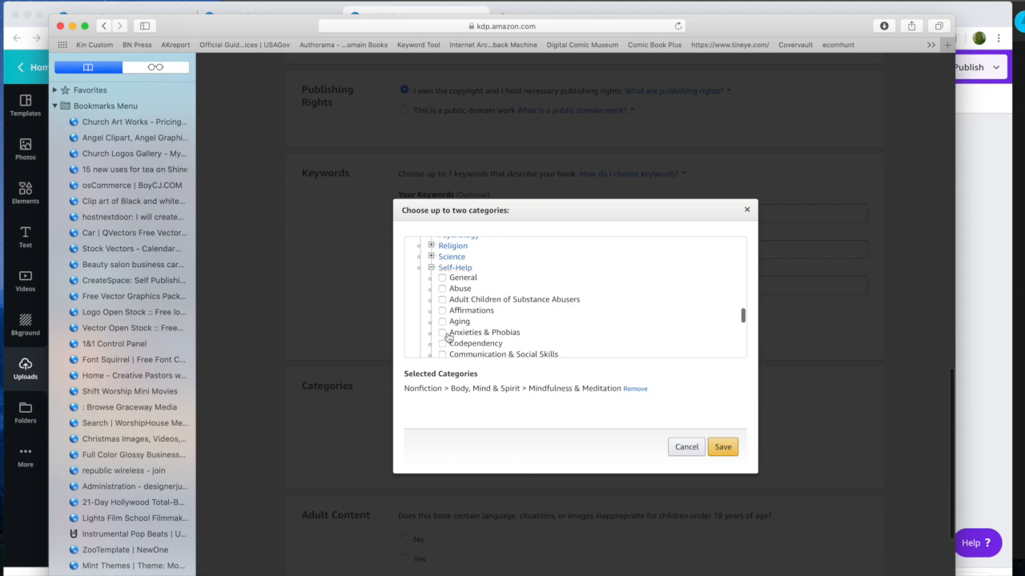
pyautogui.scroll(-4, 448, 337)
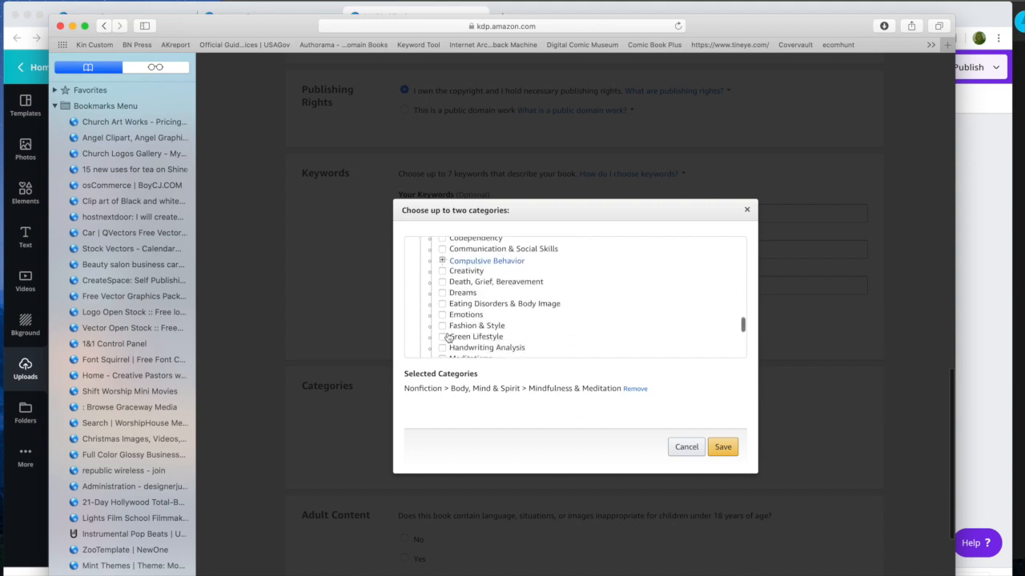
pyautogui.scroll(-8, 453, 318)
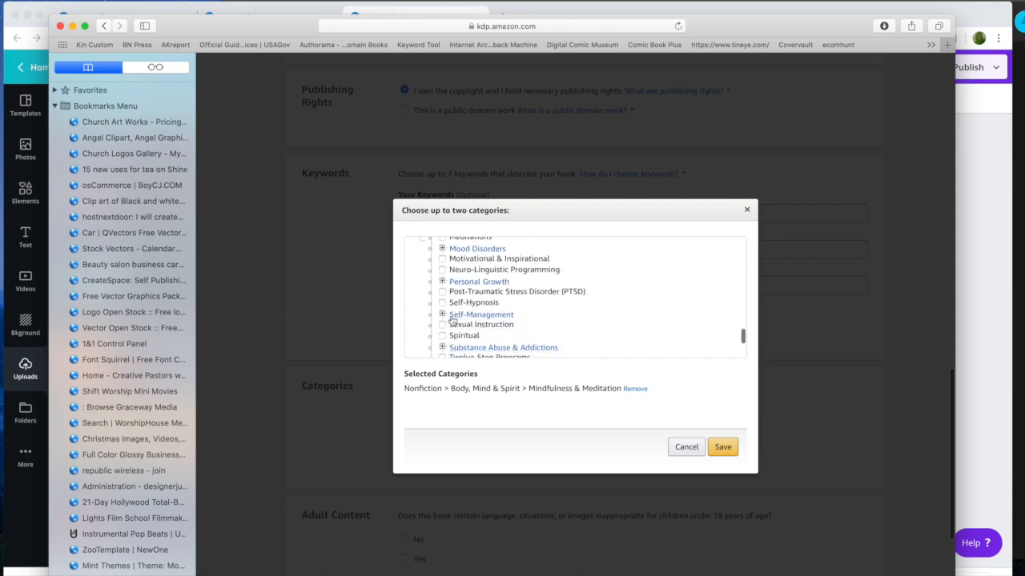
pyautogui.click(442, 278)
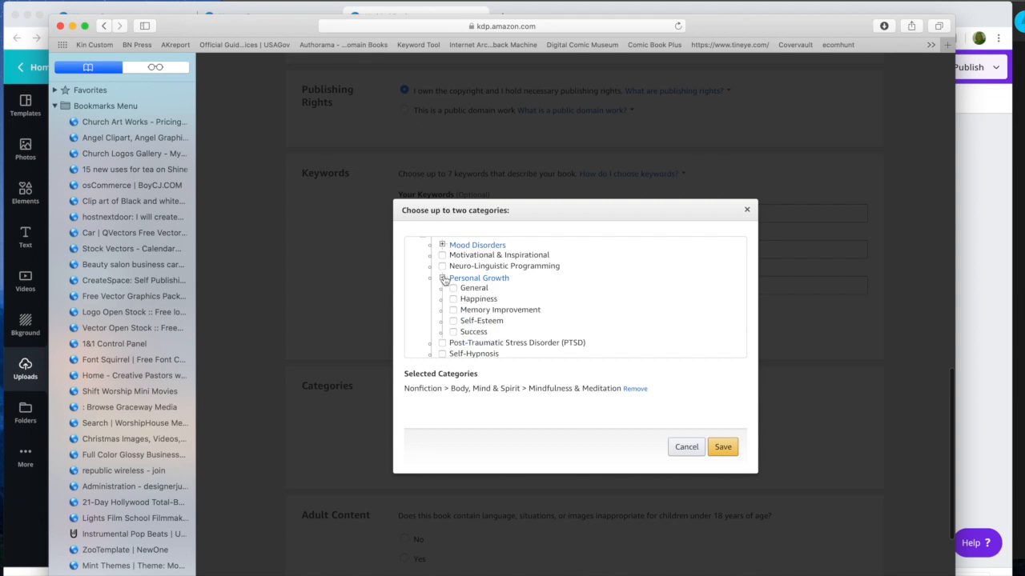
pyautogui.click(454, 320)
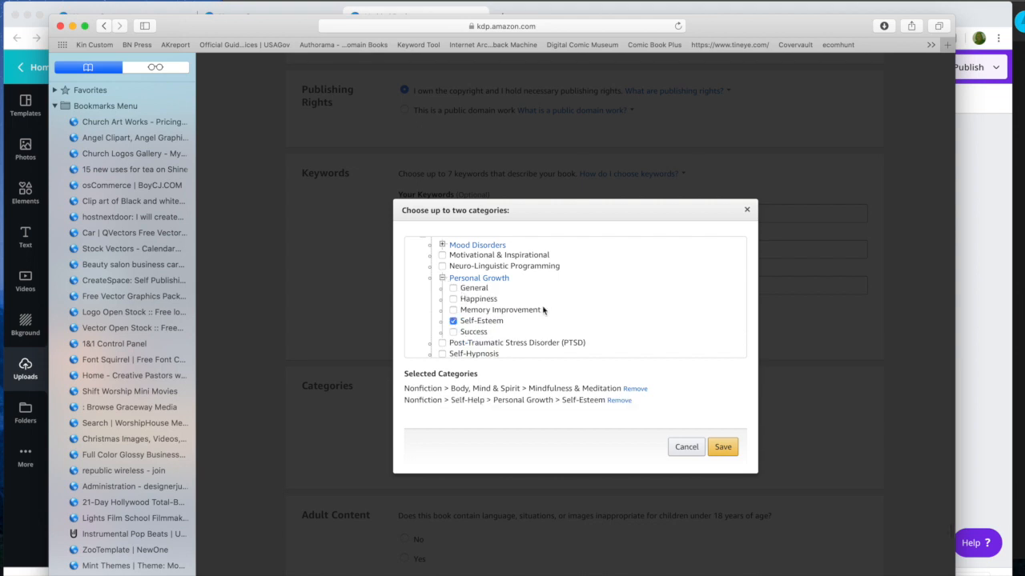
pyautogui.click(454, 321)
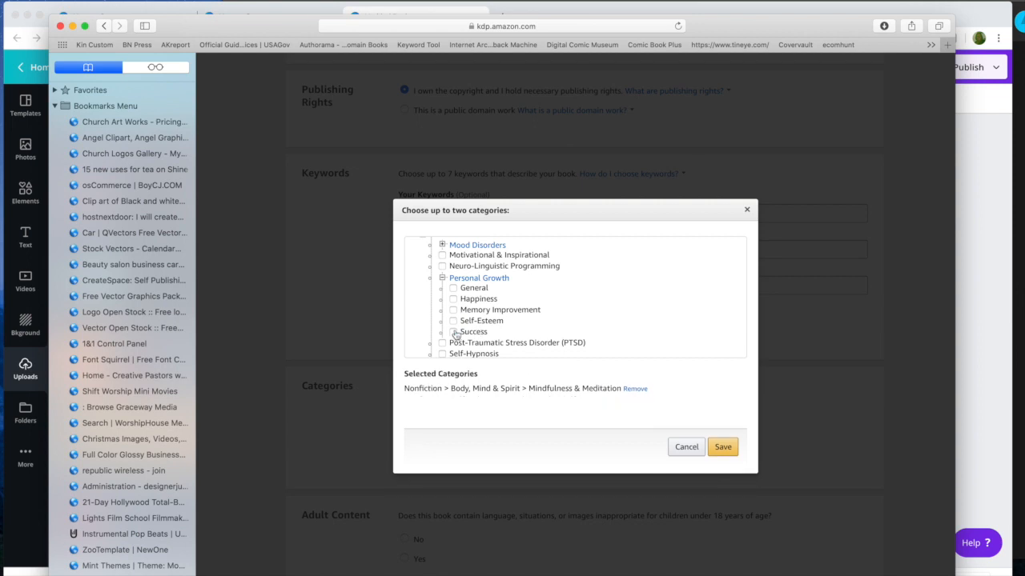
pyautogui.click(453, 332)
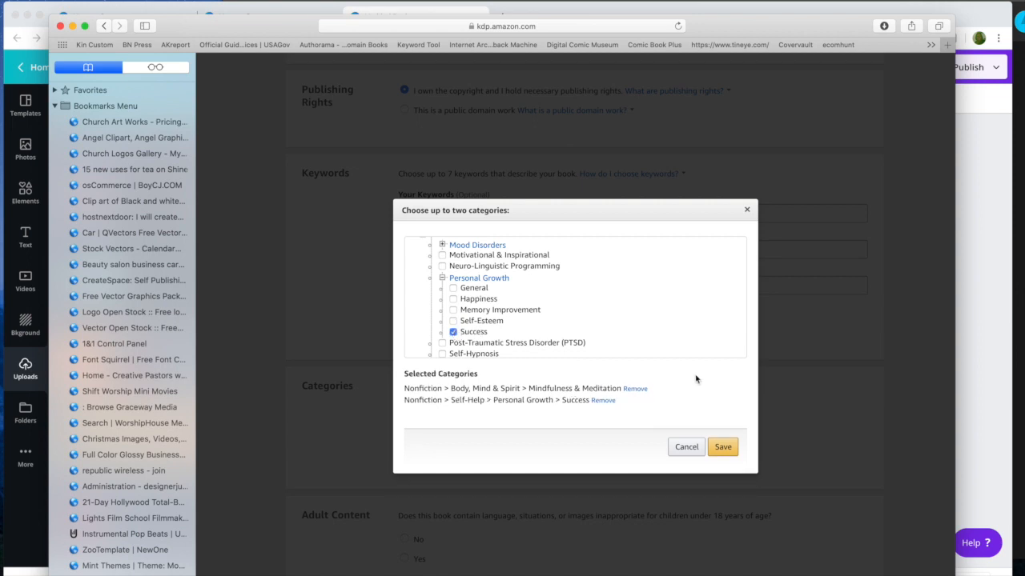
pyautogui.click(723, 449)
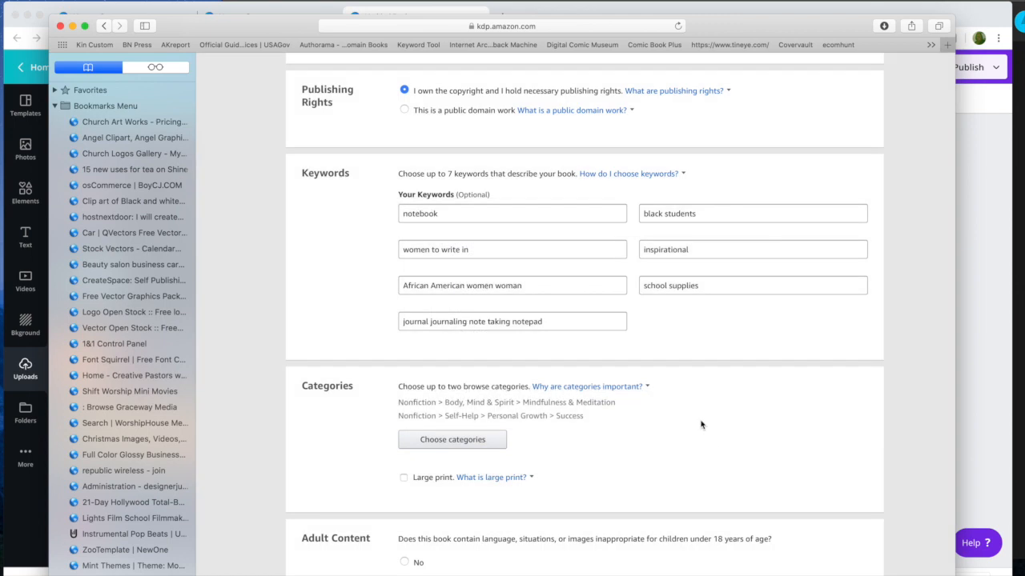
# Step: Answer No to the adult content question, then save the paperback details and continue to the content page
pyautogui.scroll(-3, 701, 425)
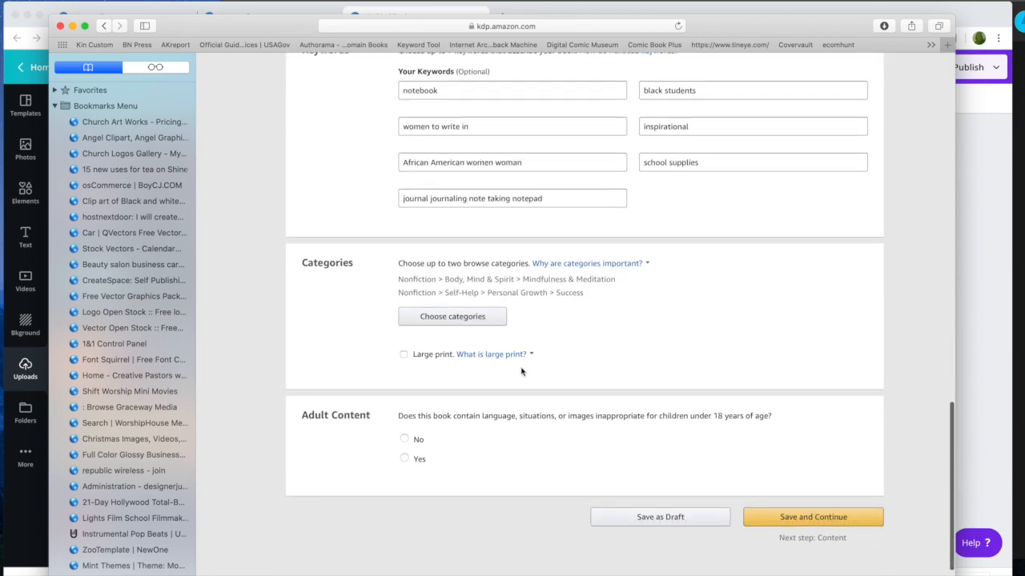
pyautogui.click(404, 439)
pyautogui.click(784, 515)
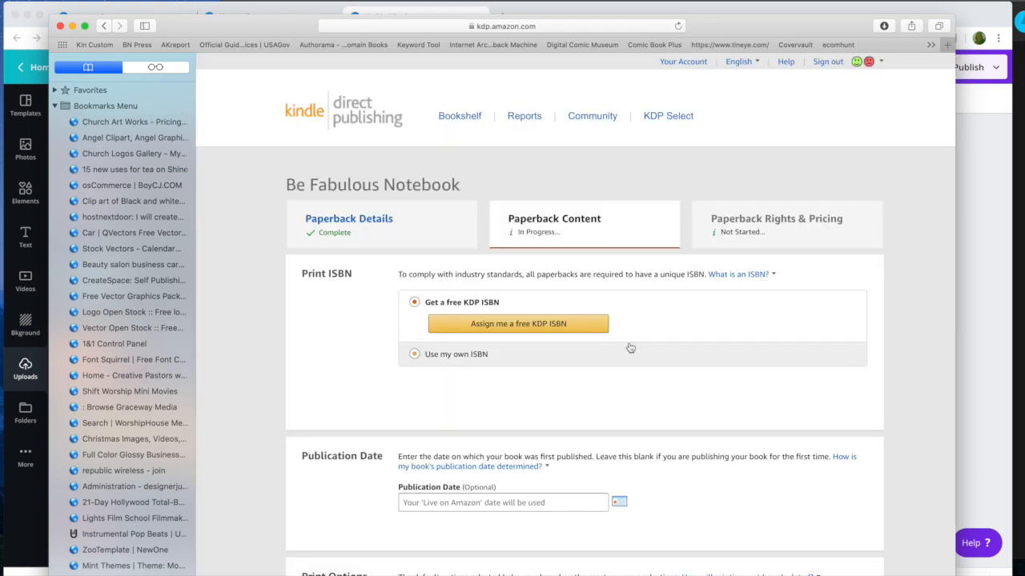
# Step: Assign a free KDP ISBN to the paperback
pyautogui.click(586, 332)
pyautogui.click(805, 369)
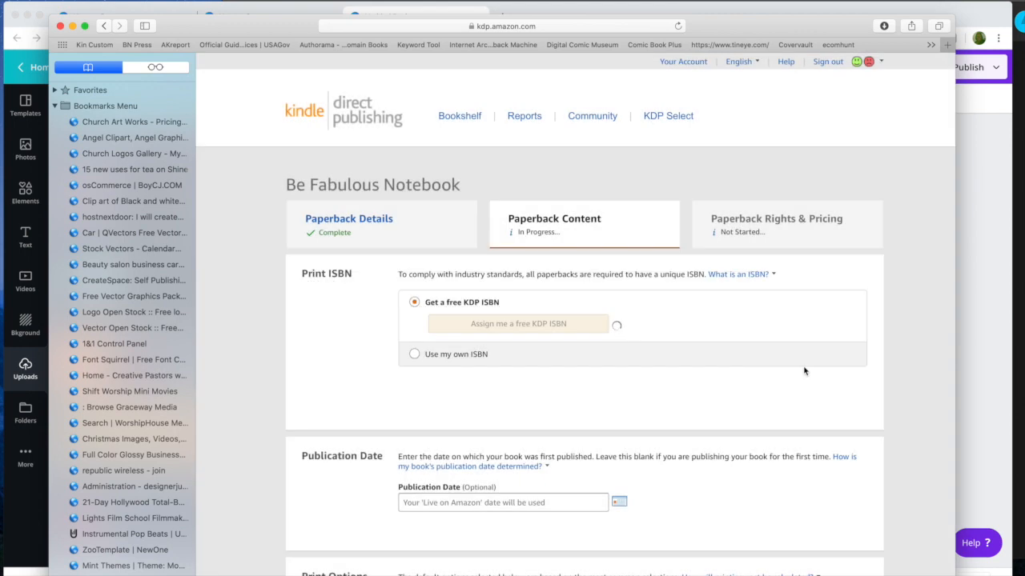
# Step: Set the paperback's publication date to 02/07/2020
pyautogui.scroll(-3, 745, 365)
pyautogui.click(619, 319)
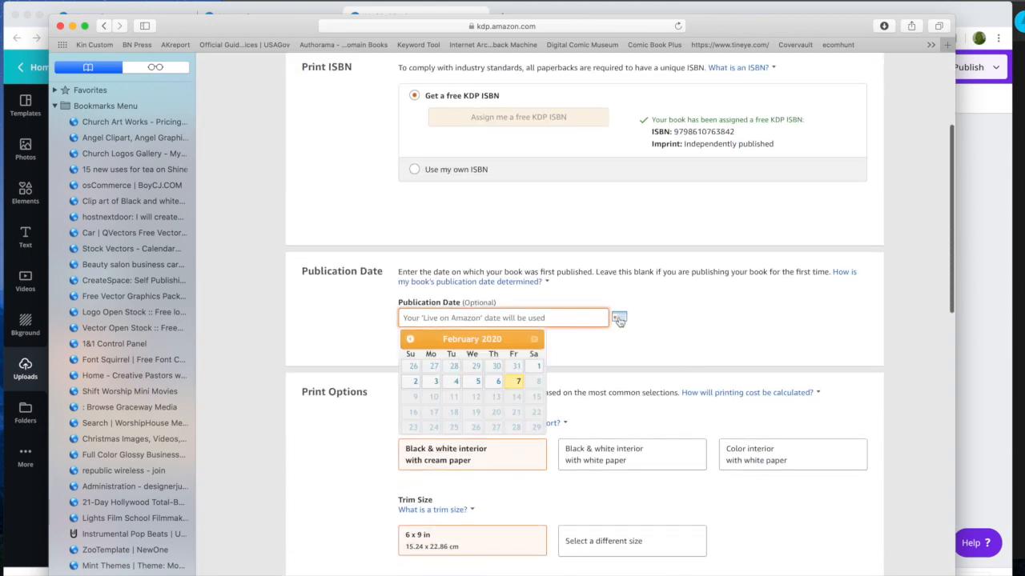
pyautogui.click(518, 382)
# Step: Choose a black & white interior with white paper and the Bleed (PDF only) setting in the print options
pyautogui.click(600, 463)
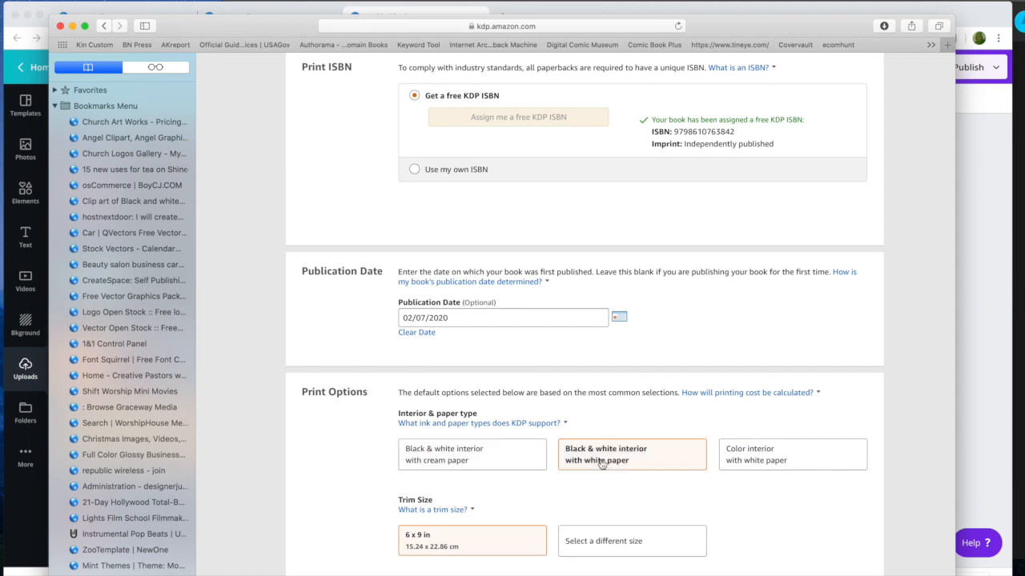
pyautogui.scroll(-2, 601, 463)
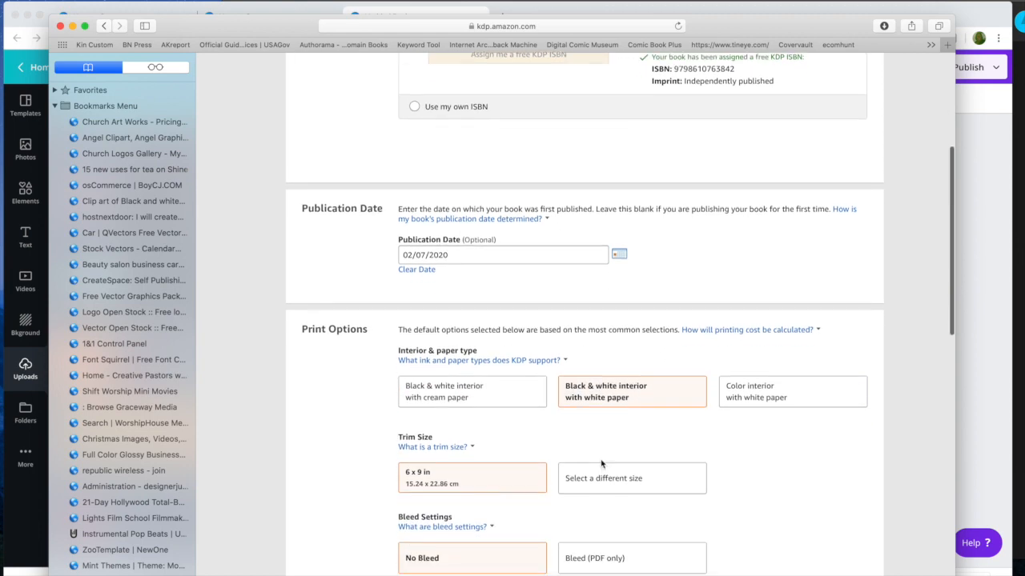
pyautogui.scroll(-2, 601, 463)
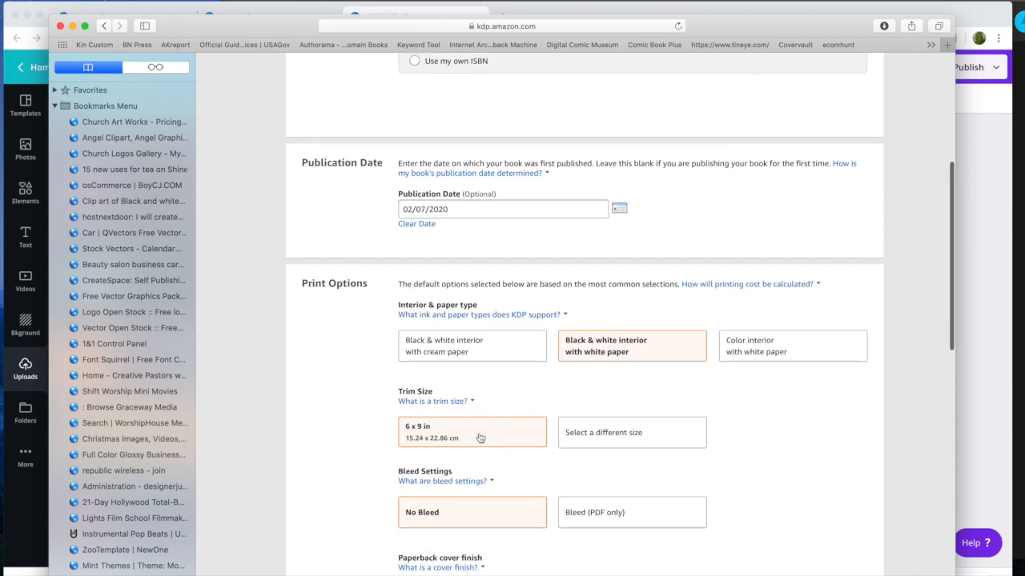
pyautogui.click(613, 518)
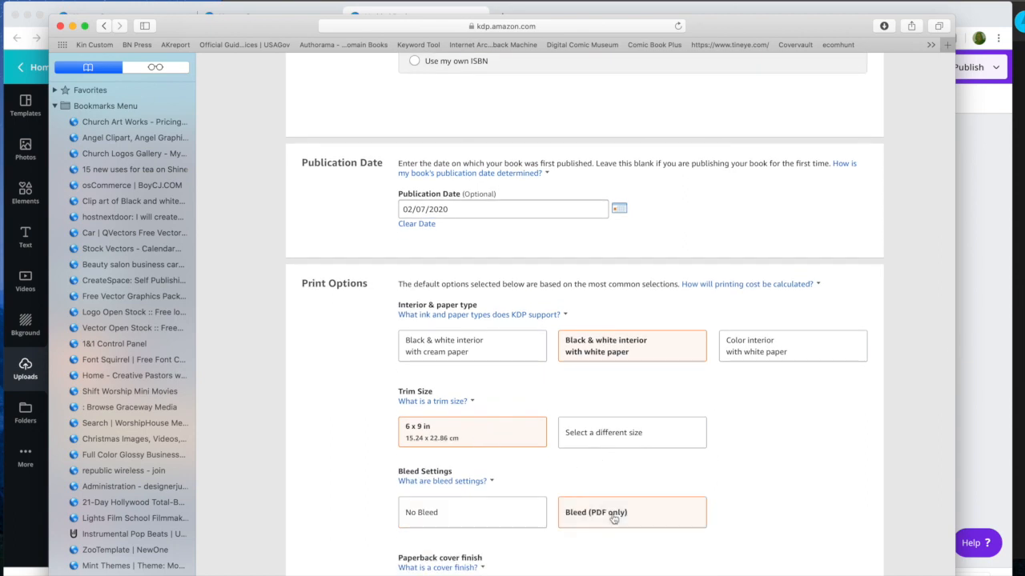
# Step: Upload 6x9_wideruledlinepaper.pdf from the interior notebook folder inside Desktop Files 2/7/20 as the paperback manuscript
pyautogui.scroll(-4, 614, 518)
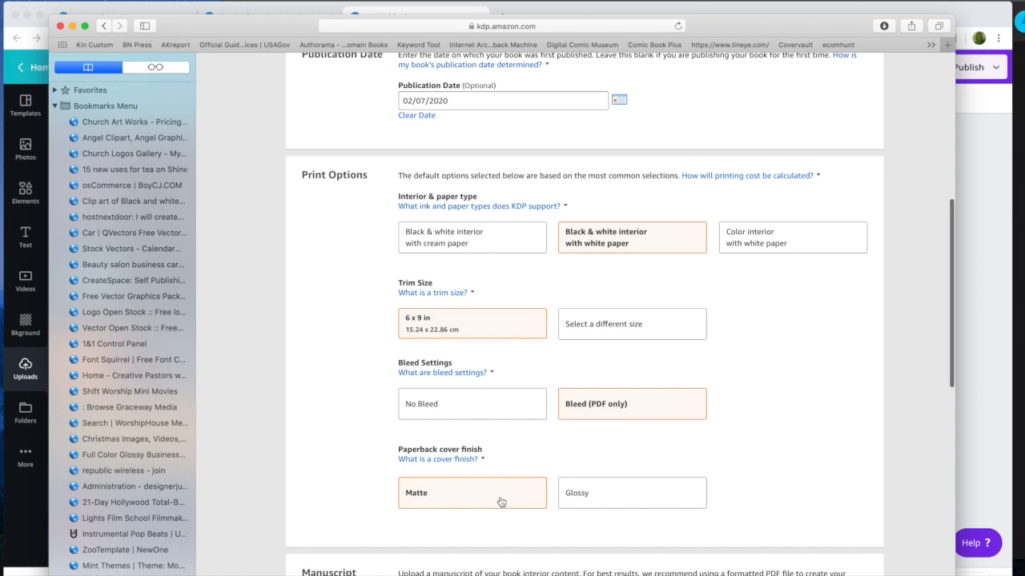
pyautogui.scroll(-5, 501, 502)
pyautogui.click(493, 461)
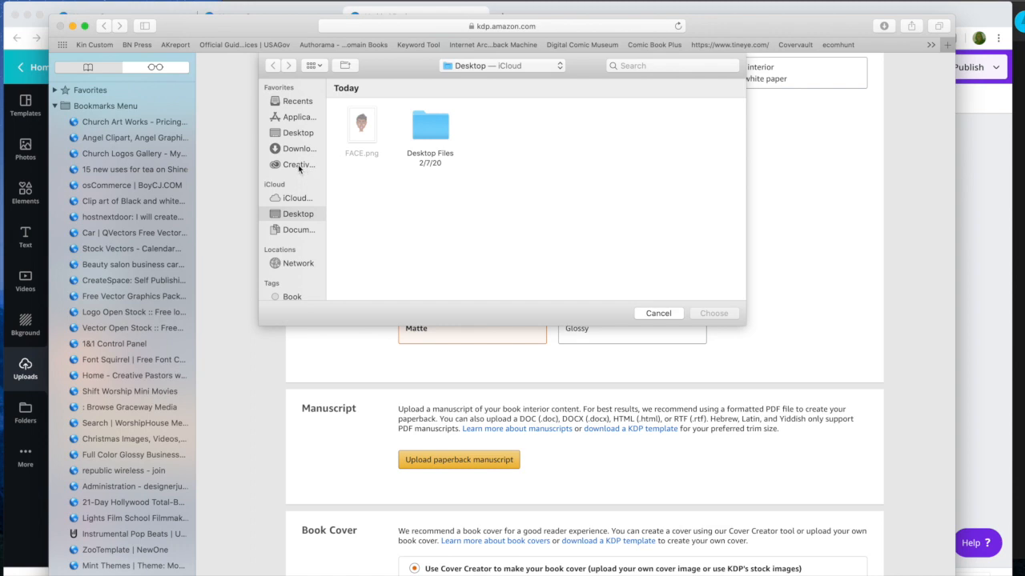
pyautogui.doubleClick(424, 132)
pyautogui.doubleClick(351, 132)
pyautogui.click(360, 128)
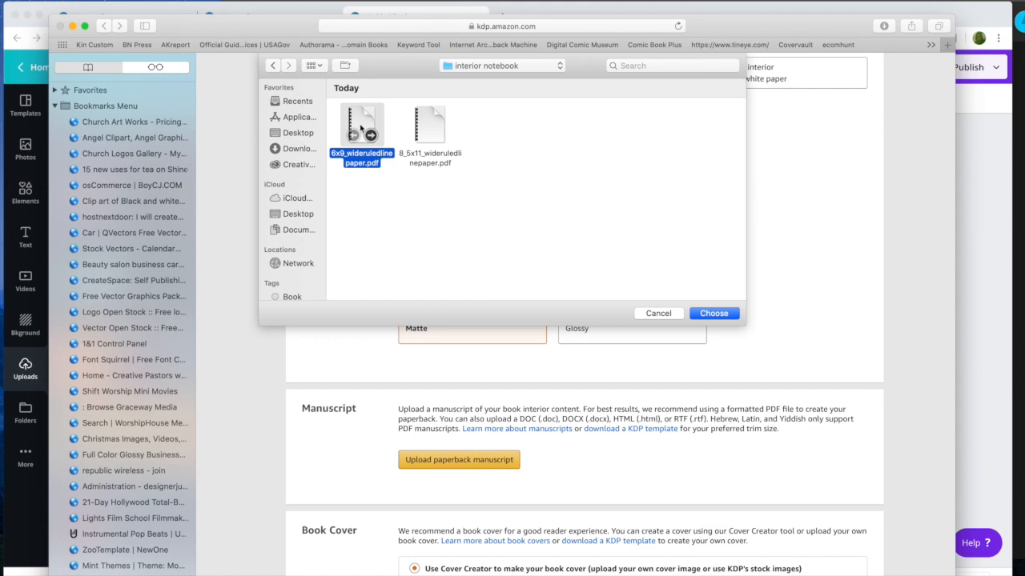
pyautogui.click(711, 315)
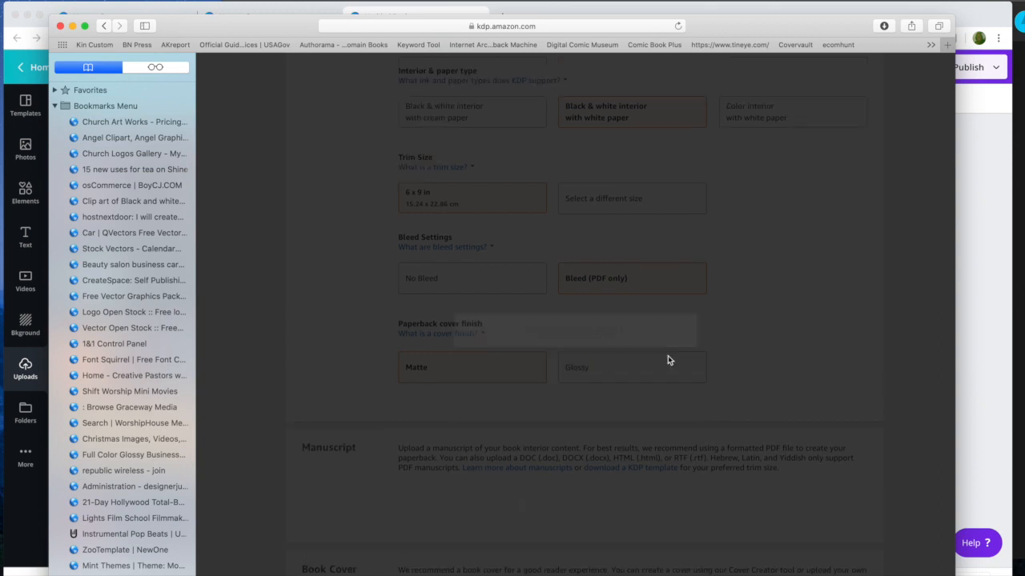
# Step: Switch the book cover option to a print-ready PDF and upload the finished wrap cover file from Downloads
pyautogui.scroll(-5, 560, 352)
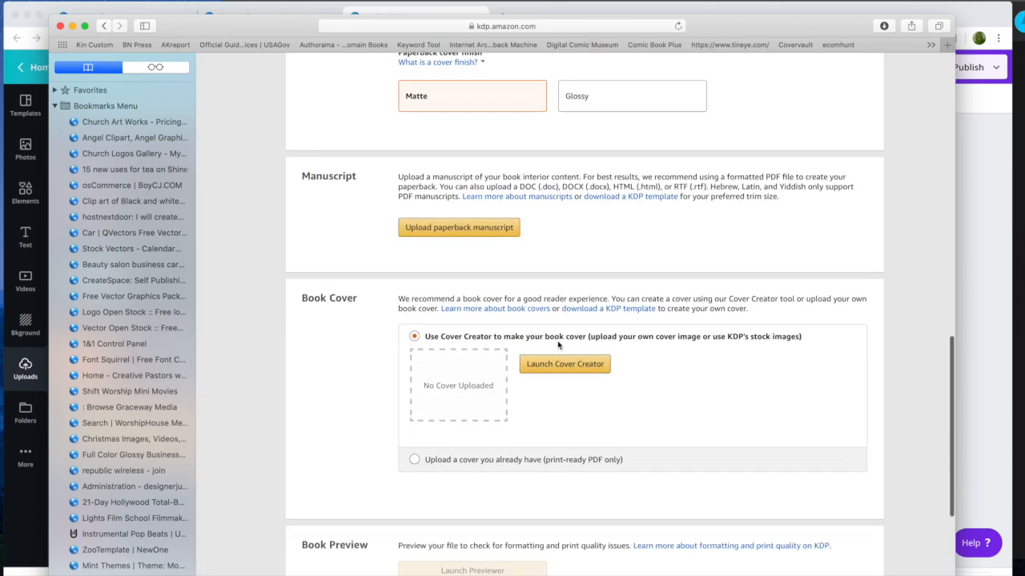
pyautogui.click(414, 436)
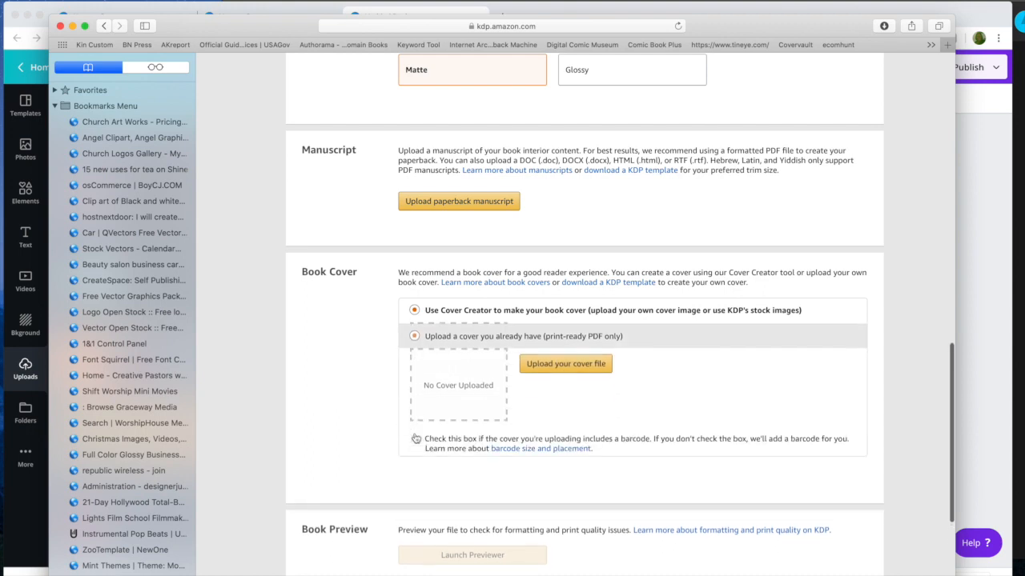
pyautogui.click(587, 363)
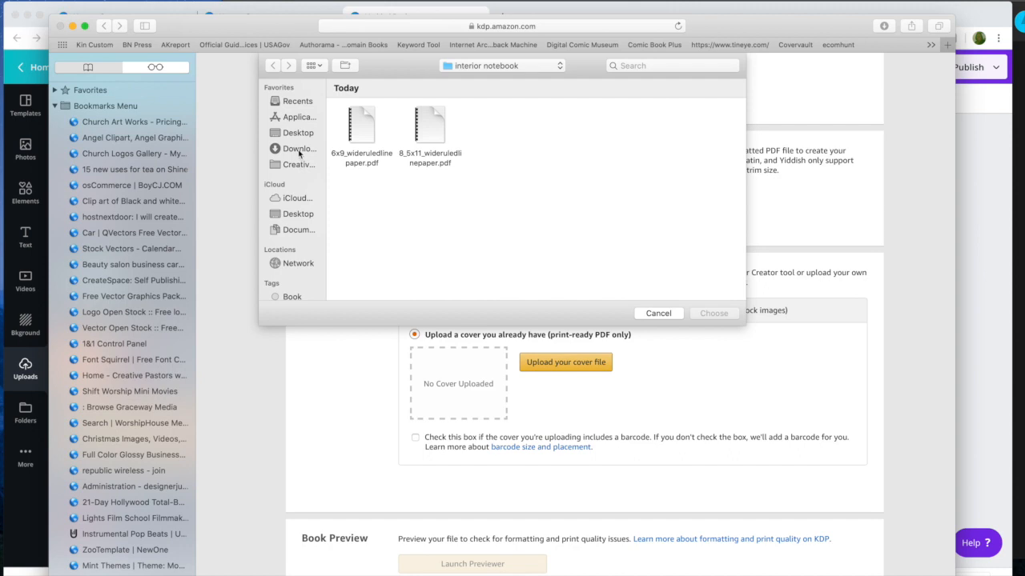
pyautogui.click(299, 154)
pyautogui.click(358, 123)
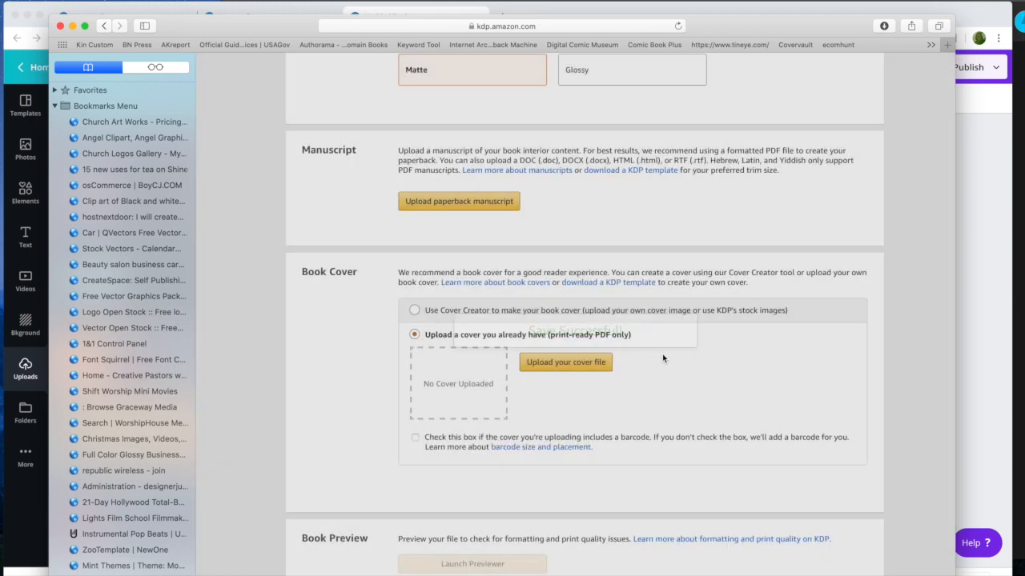
# Step: Launch the print preview, check the cover and the first interior pages, and approve the book
pyautogui.scroll(-8, 528, 317)
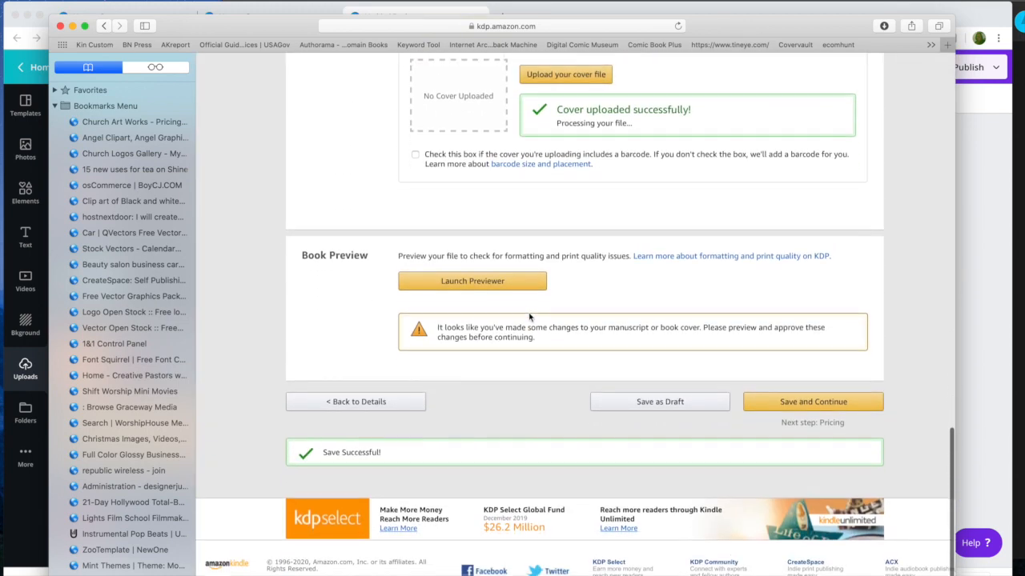
pyautogui.click(510, 281)
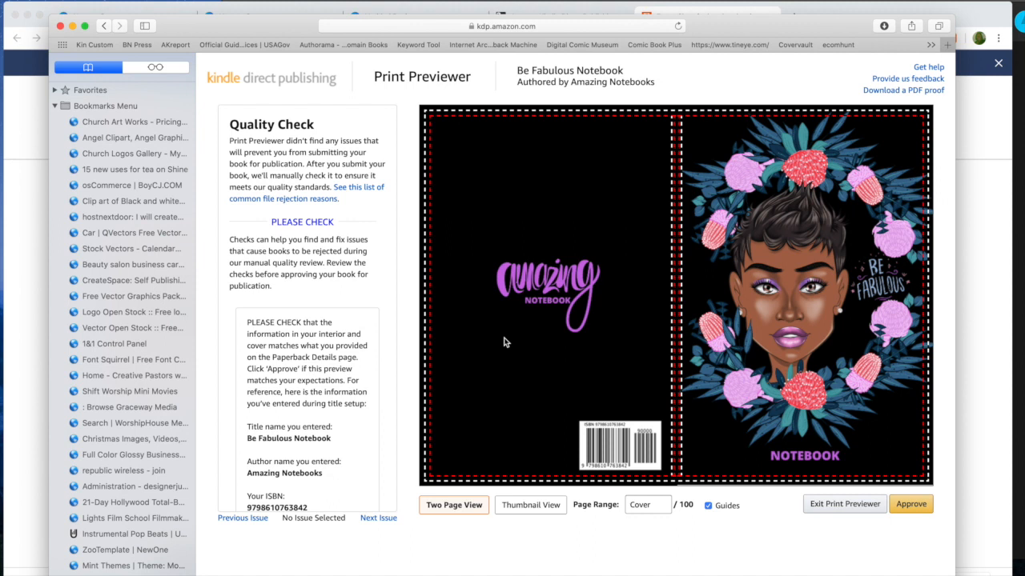
pyautogui.moveTo(591, 360)
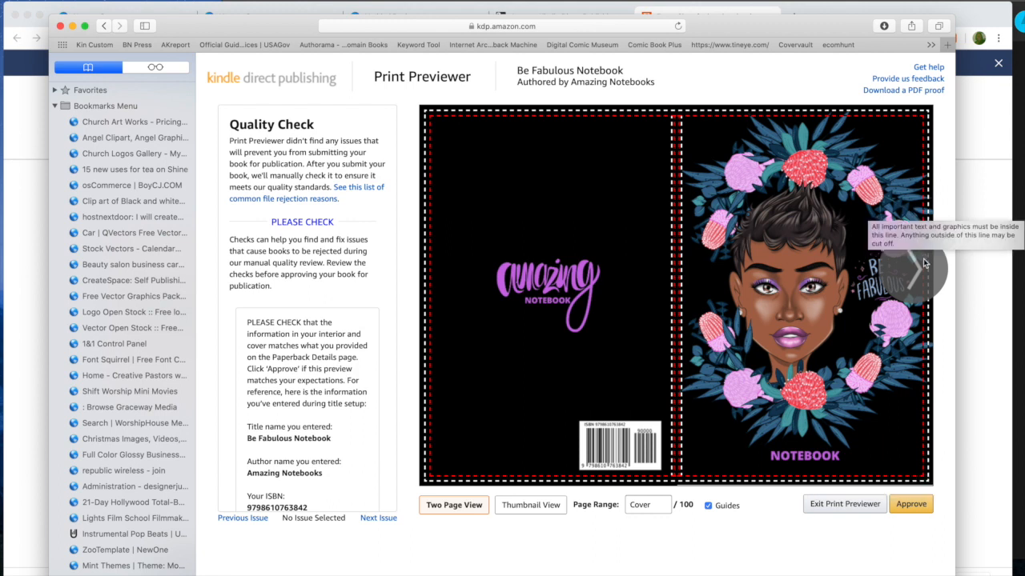
pyautogui.click(917, 284)
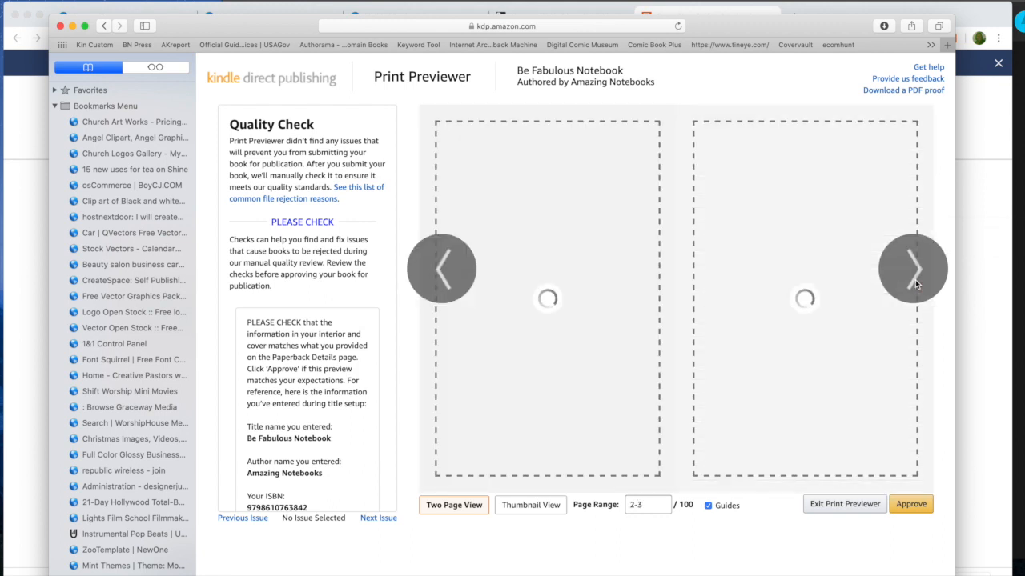
pyautogui.click(916, 284)
pyautogui.click(911, 504)
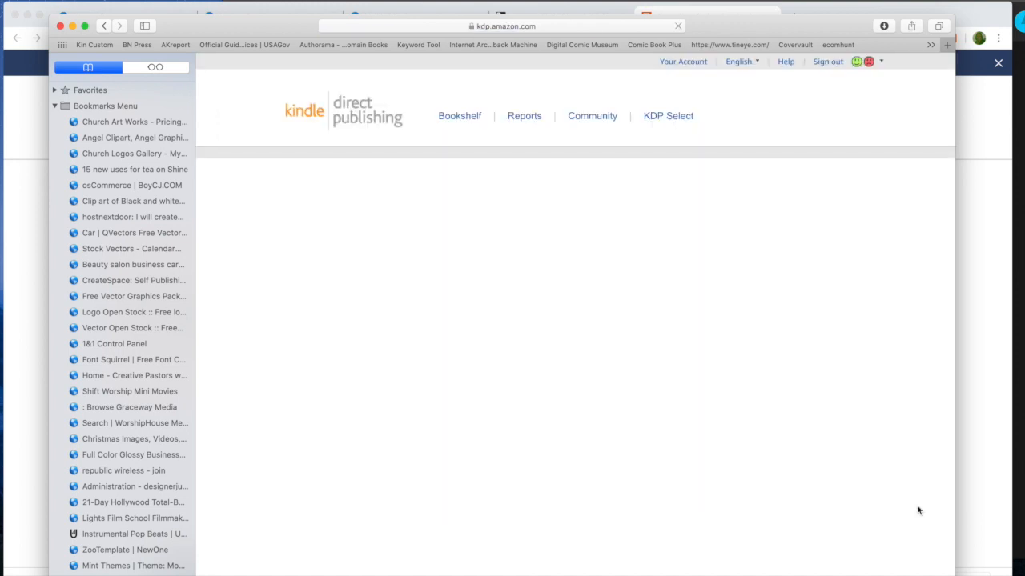
# Step: Review the paperback content and print summary, then save and continue to the rights and pricing page
pyautogui.scroll(-4, 733, 393)
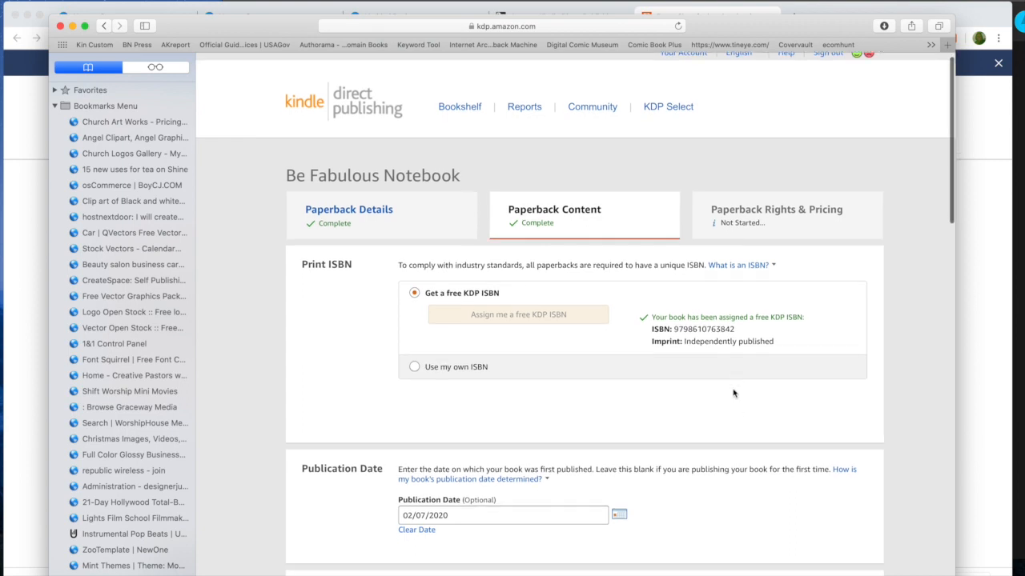
pyautogui.scroll(-1, 733, 393)
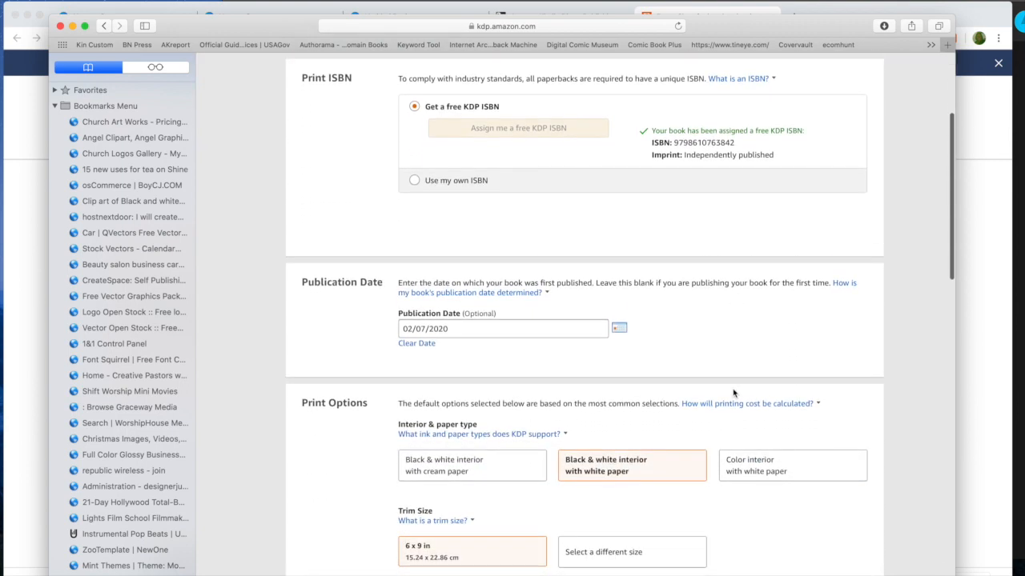
pyautogui.scroll(-20, 733, 393)
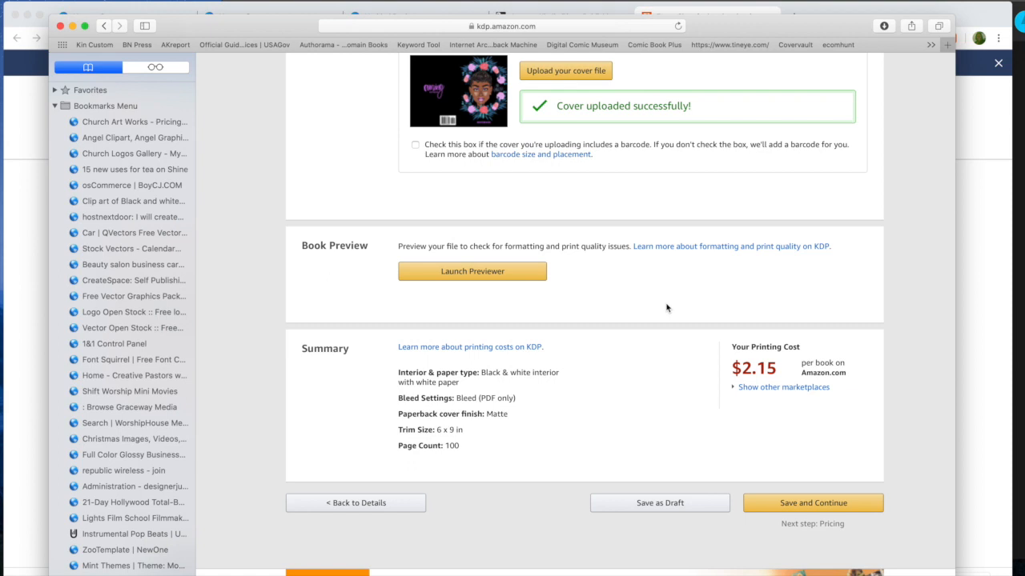
pyautogui.scroll(-3, 724, 313)
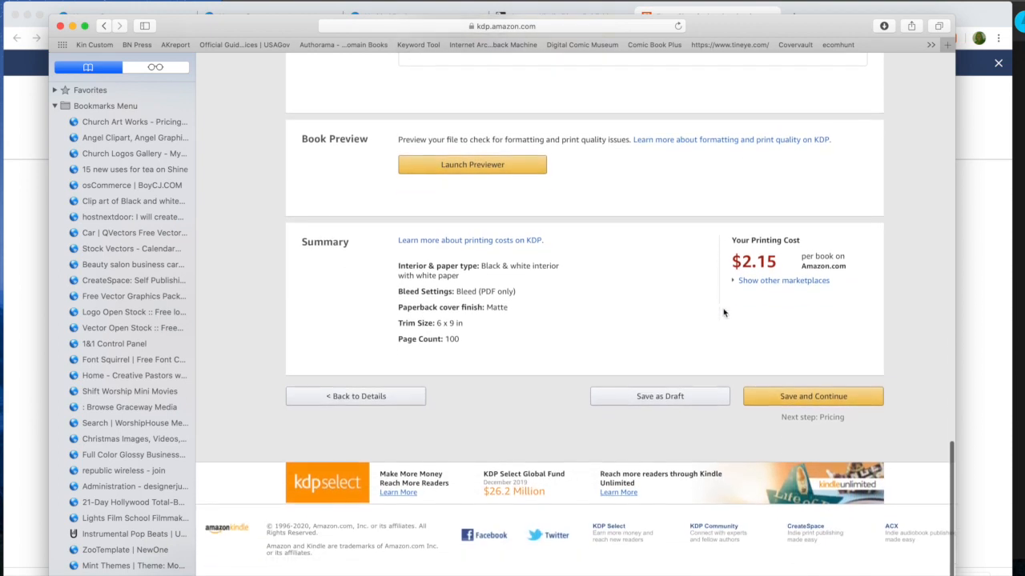
pyautogui.click(793, 400)
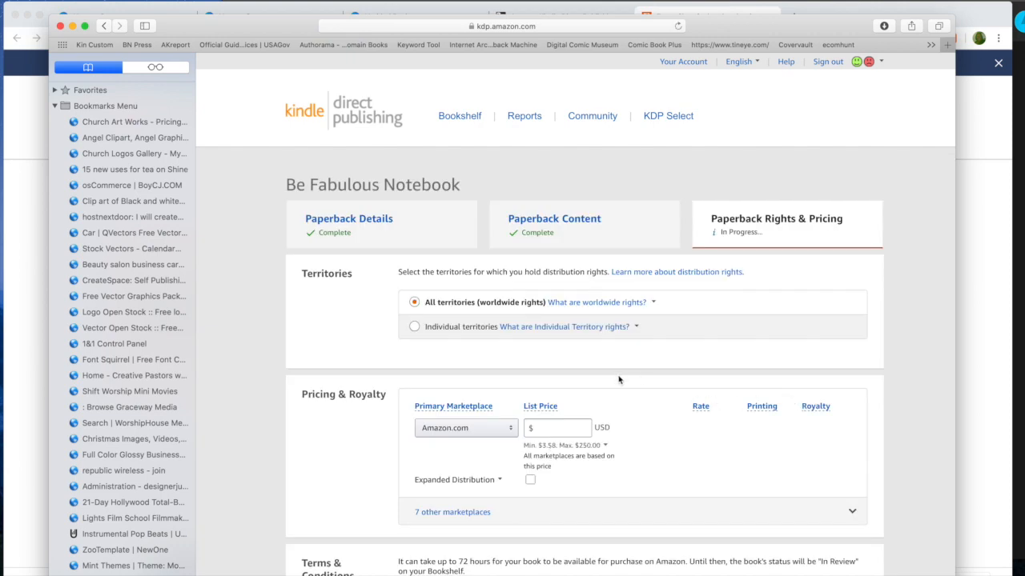
# Step: Set the Amazon.com list price to 6.99 USD and enable Expanded Distribution
pyautogui.click(543, 428)
pyautogui.write('6.99')
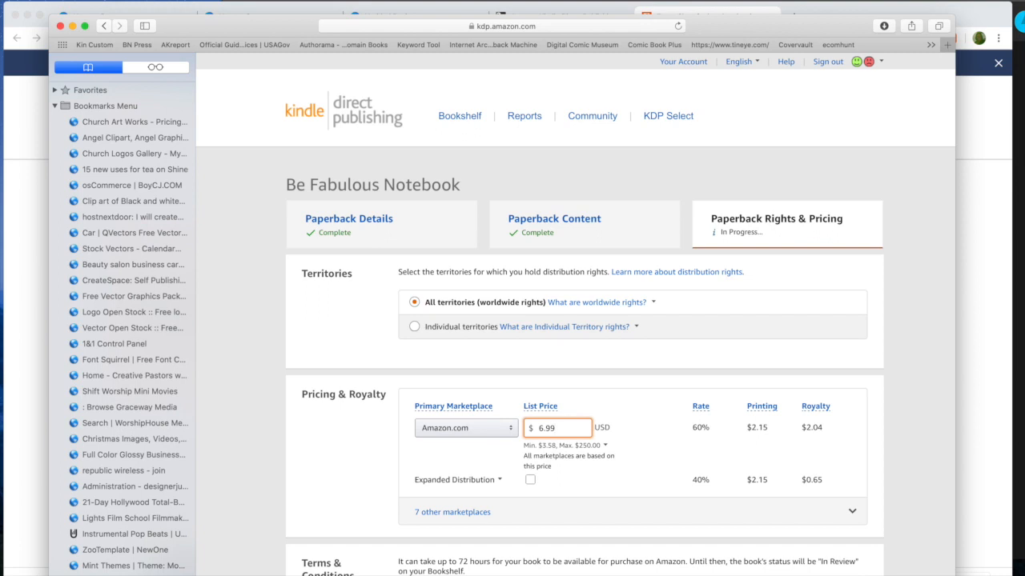
pyautogui.click(552, 410)
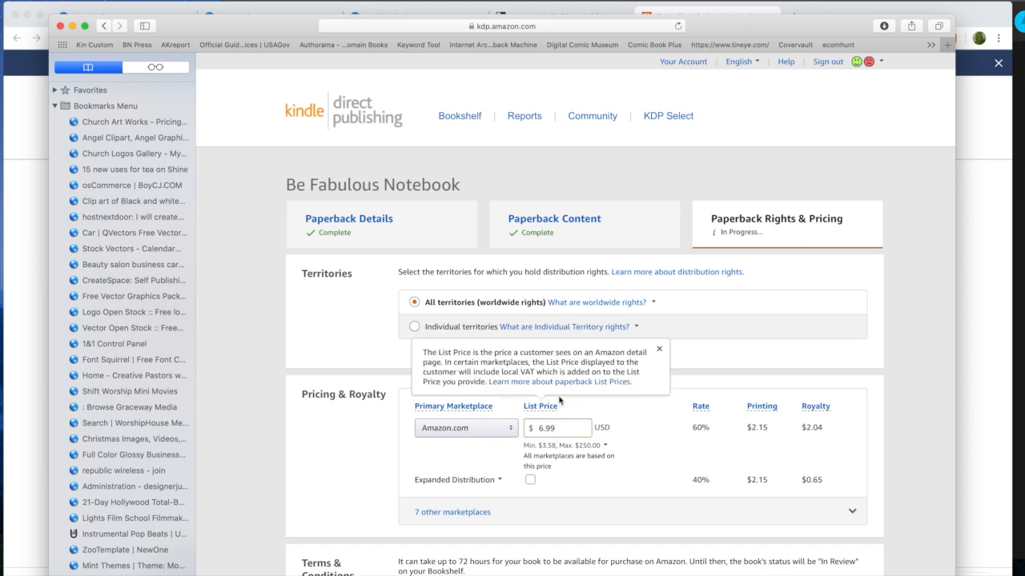
pyautogui.scroll(-2, 649, 409)
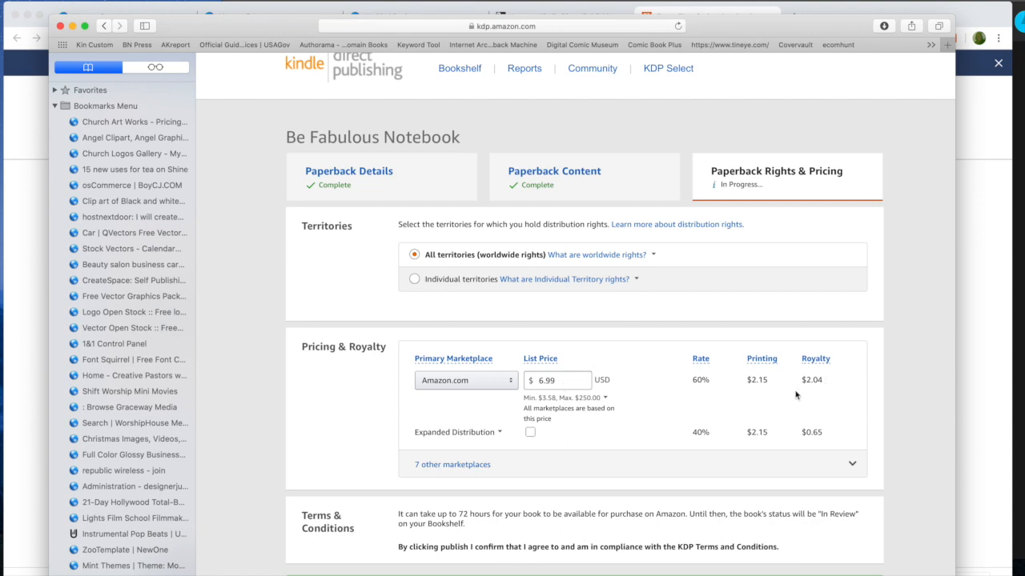
pyautogui.click(530, 432)
# Step: Publish the paperback, dismiss the submission notice and check the book's entry on the Bookshelf
pyautogui.scroll(-4, 806, 440)
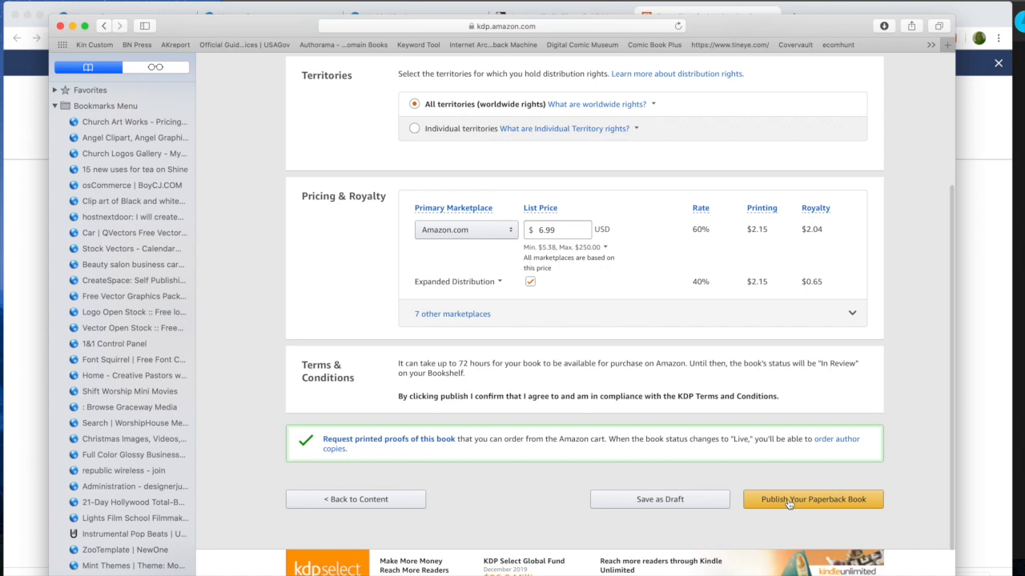
pyautogui.click(789, 500)
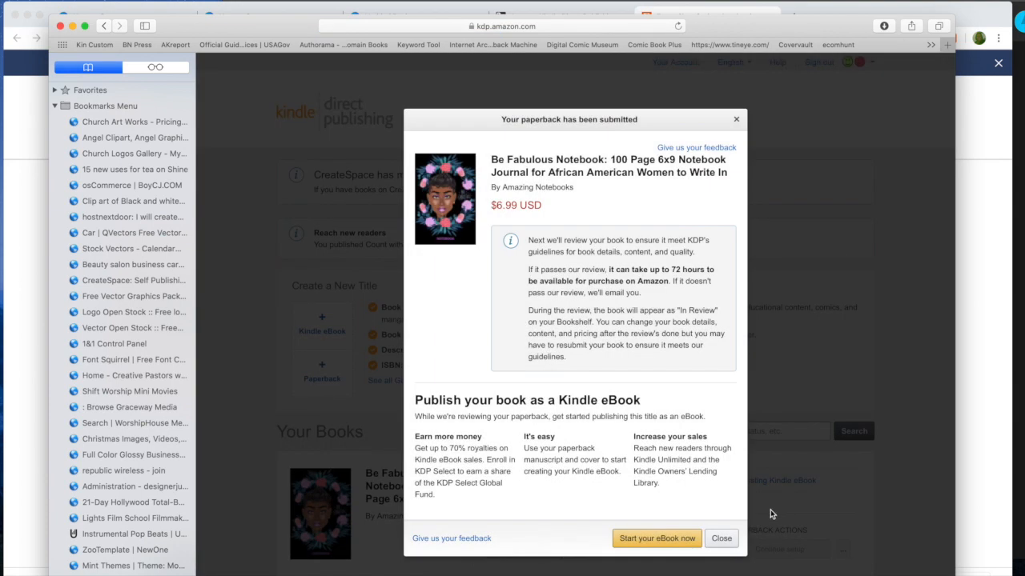
pyautogui.click(722, 541)
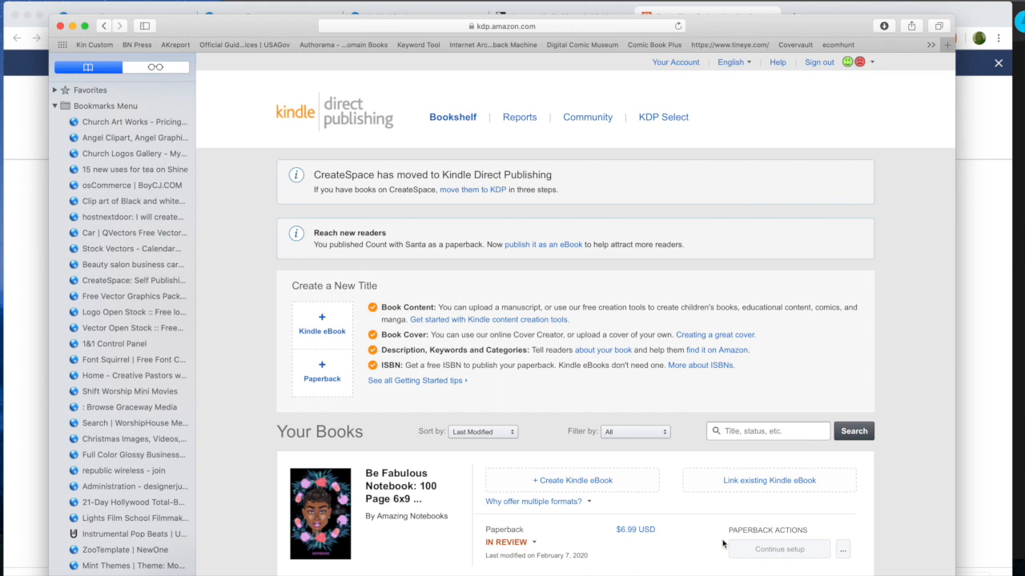
pyautogui.scroll(-1, 722, 544)
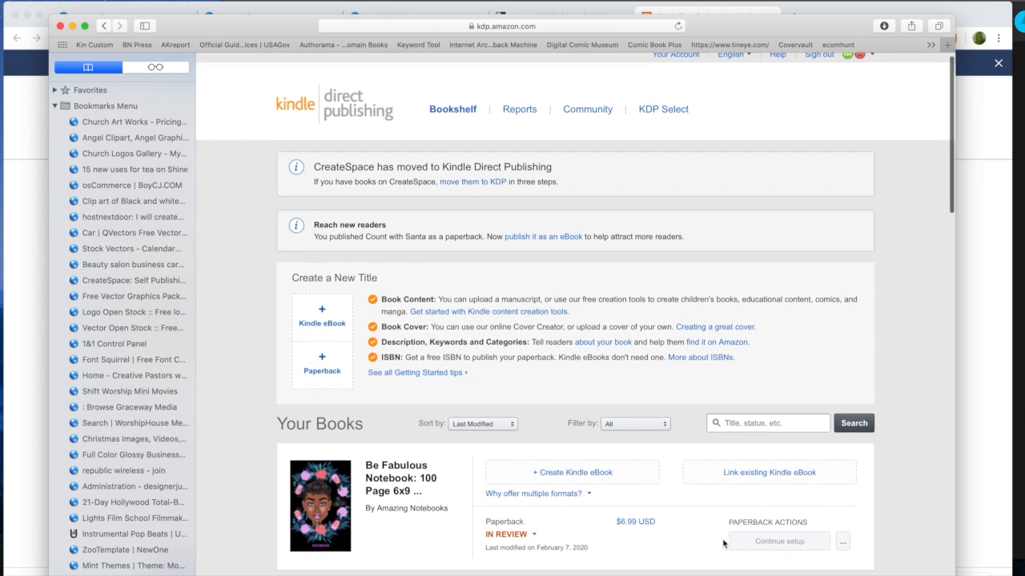
pyautogui.scroll(-3, 456, 454)
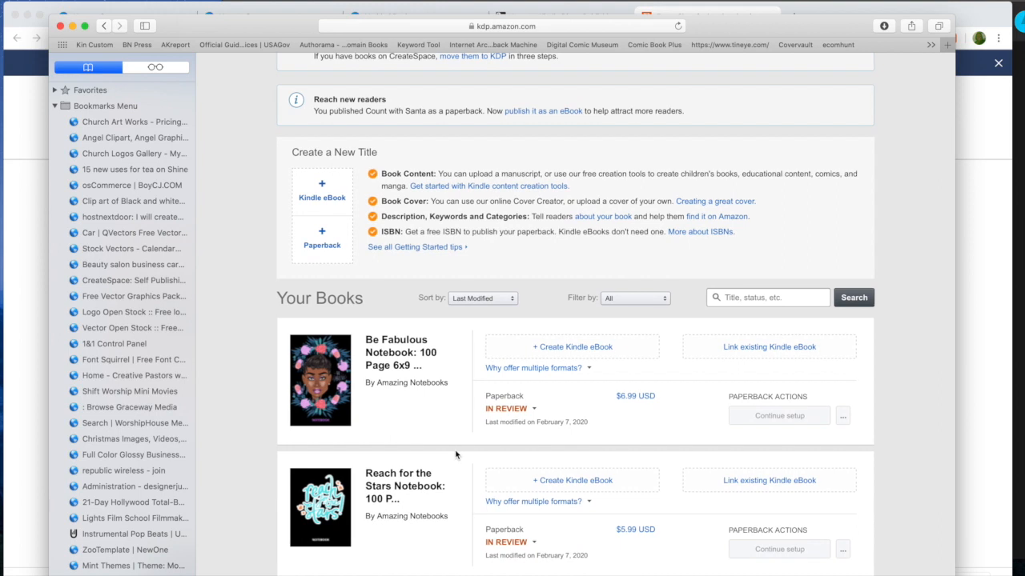
pyautogui.scroll(-2, 455, 455)
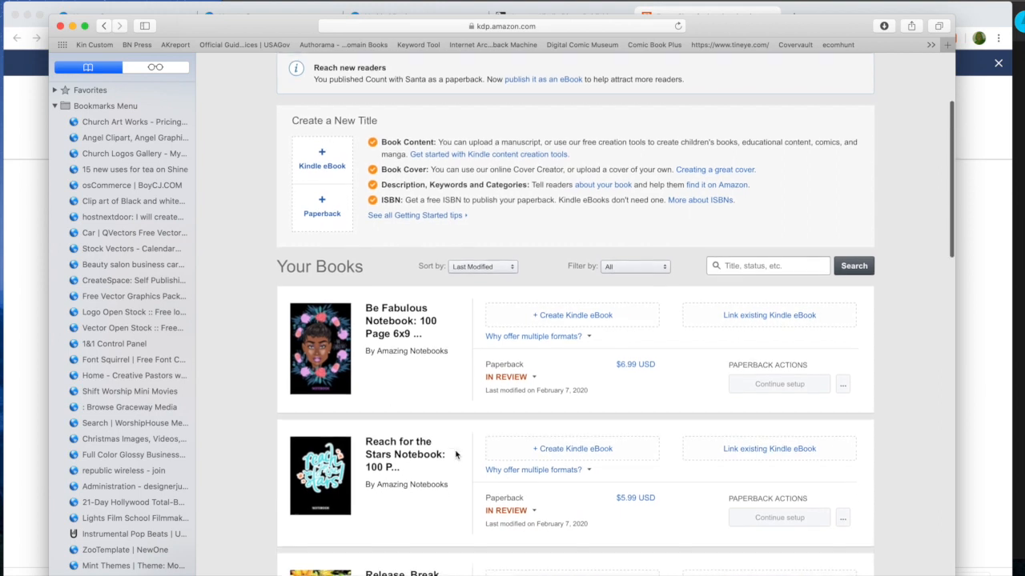